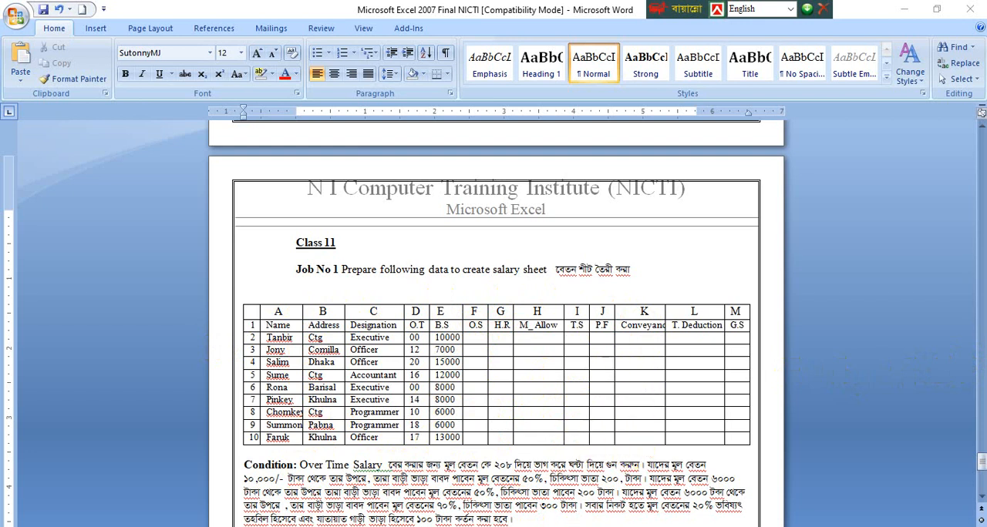
Step: Switch to Microsoft Excel and close the document recovery pane with the option "Yes, I want to view these files later"
{"action": "mouse_move", "coordinate": [396, 526]}
{"action": "left_click", "coordinate": [531, 526]}
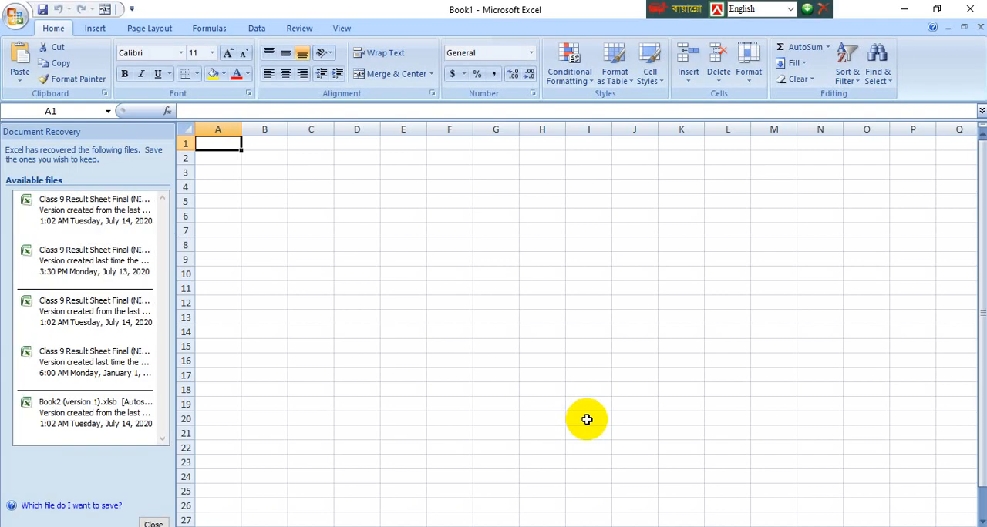
{"action": "left_click", "coordinate": [150, 523]}
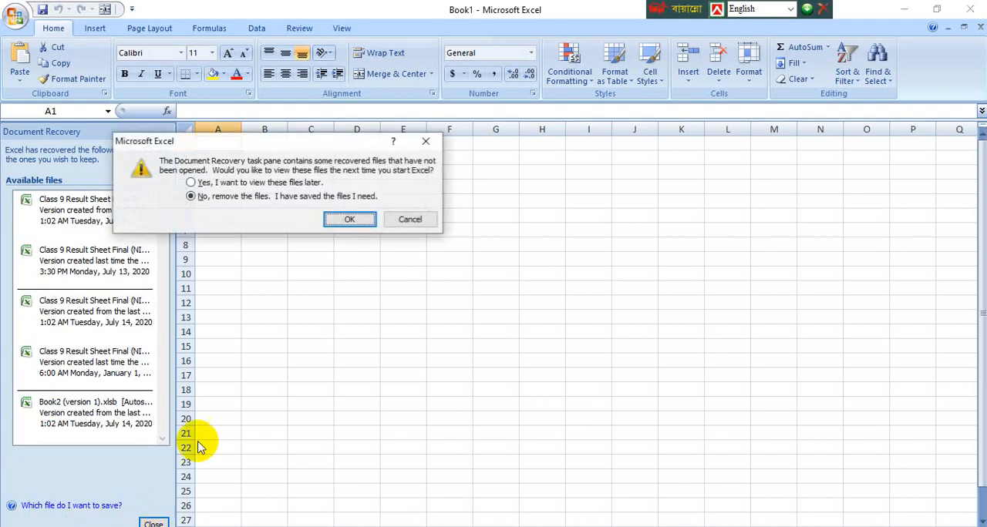
{"action": "left_click", "coordinate": [190, 182]}
{"action": "left_click", "coordinate": [349, 219]}
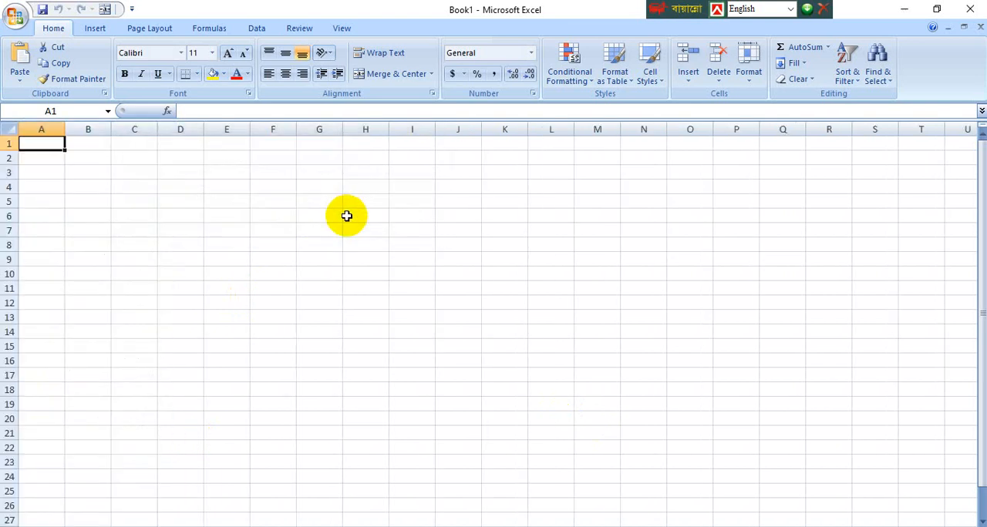
Step: Widen columns A through M of the blank worksheet together to one equal width
{"action": "left_click", "coordinate": [135, 187]}
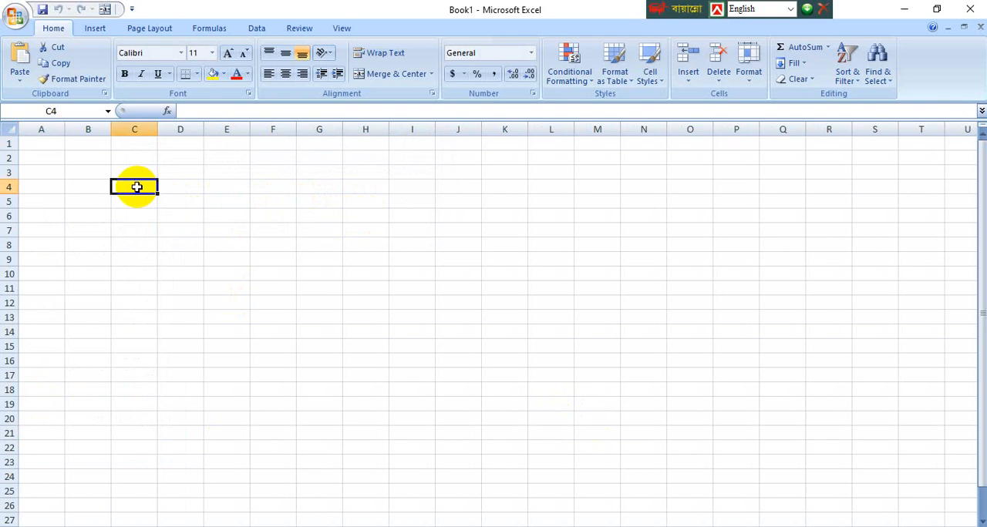
{"action": "left_click", "coordinate": [49, 130]}
{"action": "left_click_drag", "start_coordinate": [49, 129], "coordinate": [640, 134]}
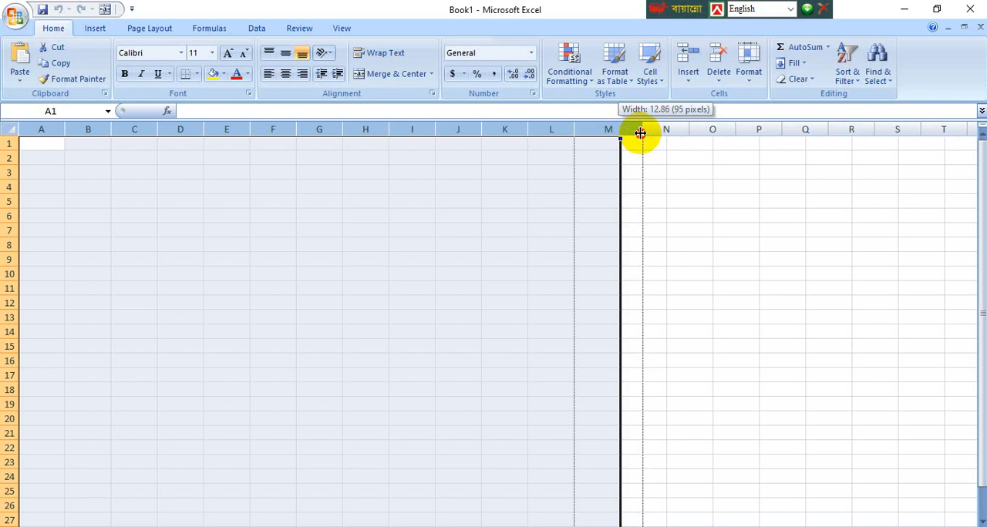
{"action": "left_click_drag", "start_coordinate": [640, 133], "coordinate": [636, 137]}
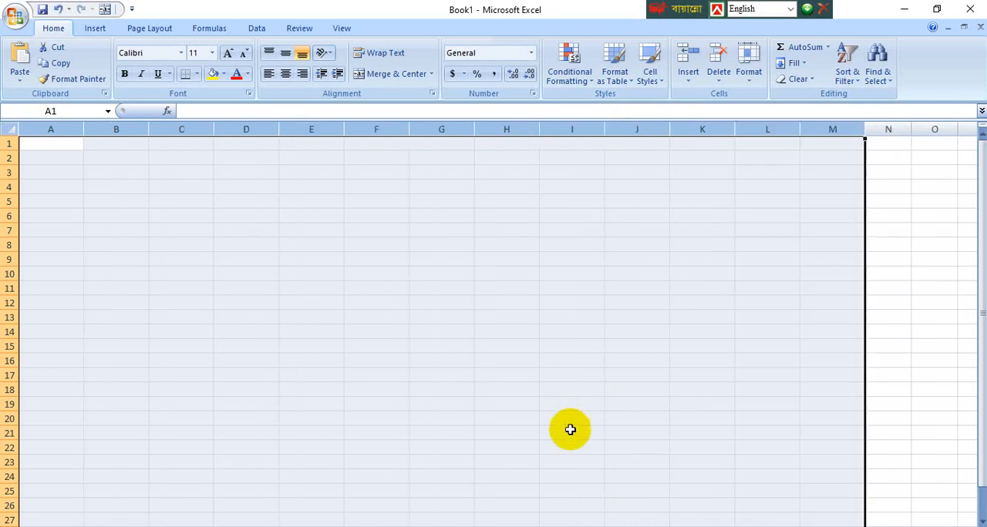
Step: Enter the column headers Name in cell A1 and Address in cell B1
{"action": "left_click", "coordinate": [577, 526]}
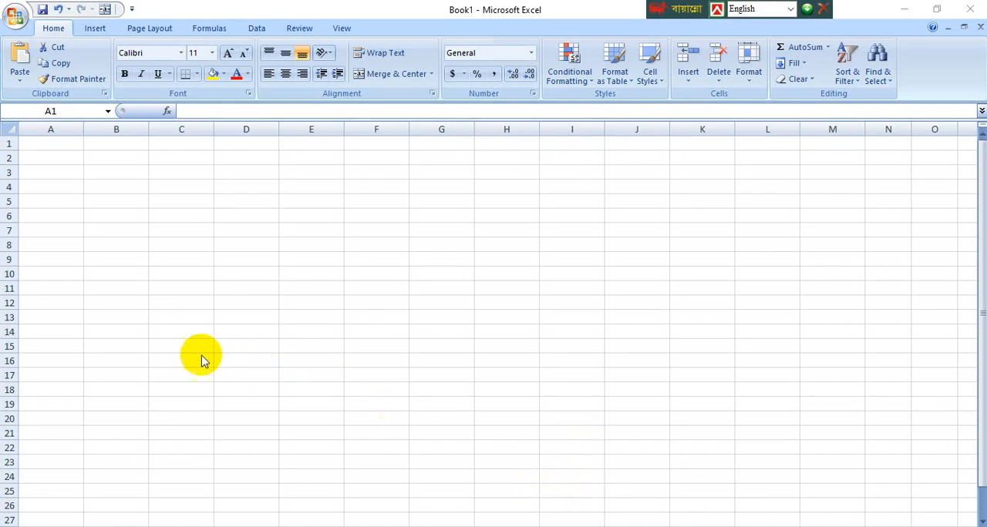
{"action": "left_click", "coordinate": [42, 137]}
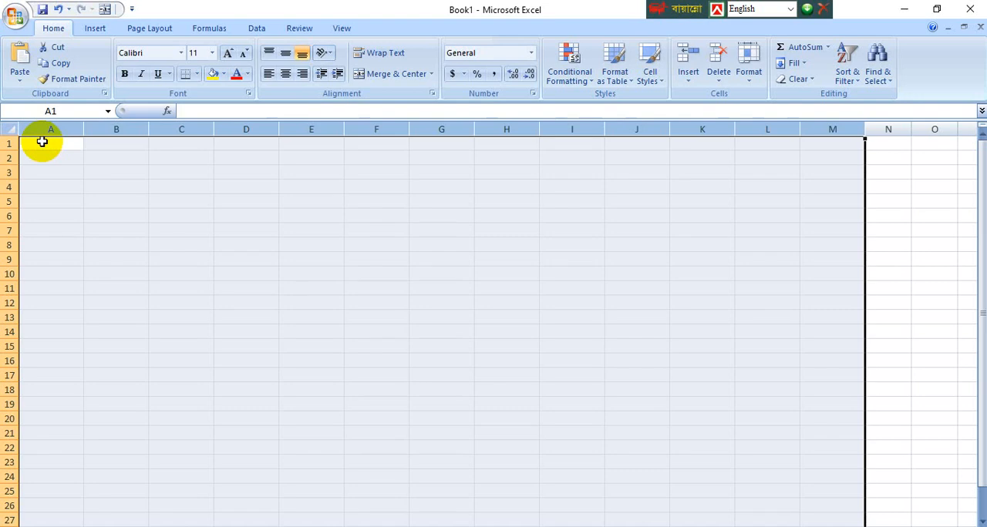
{"action": "left_click", "coordinate": [43, 143]}
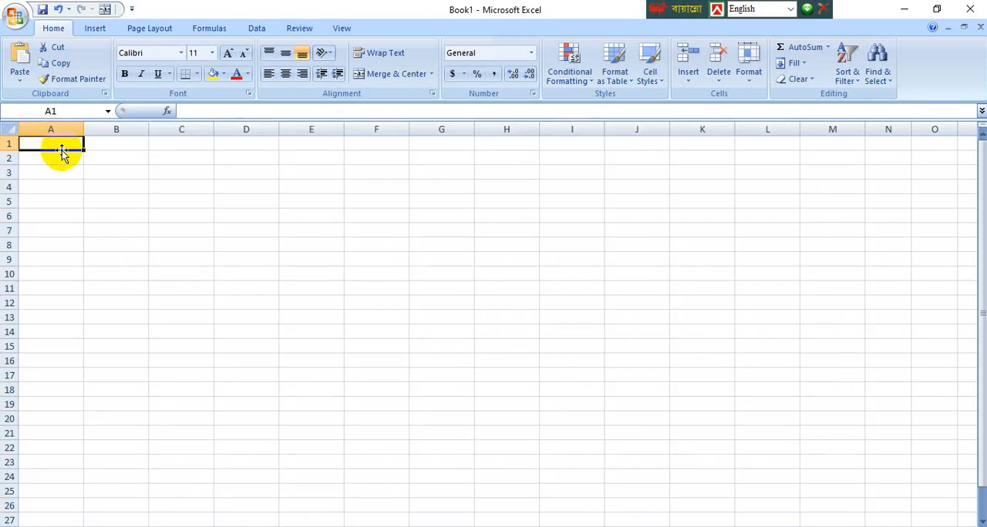
{"action": "type", "text": "Name"}
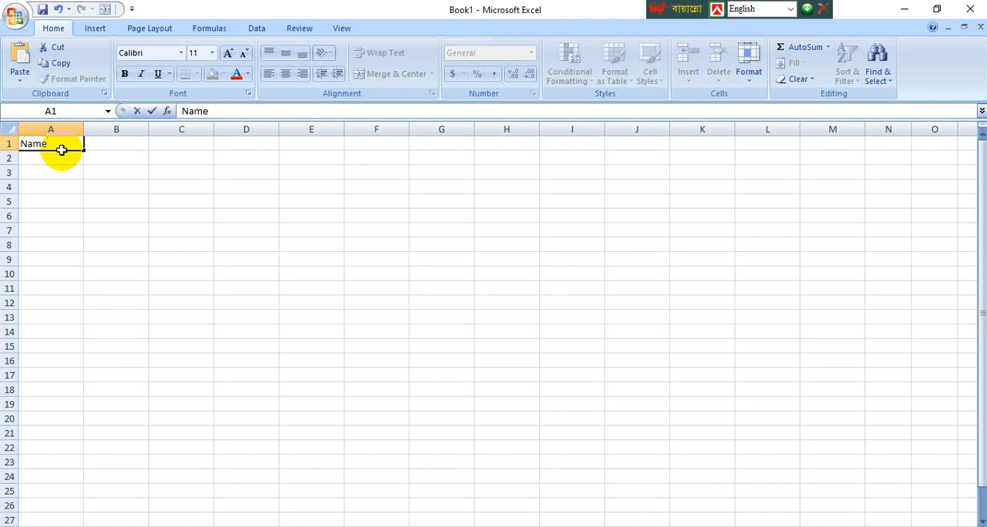
{"action": "key", "text": "Tab"}
{"action": "type", "text": "Address"}
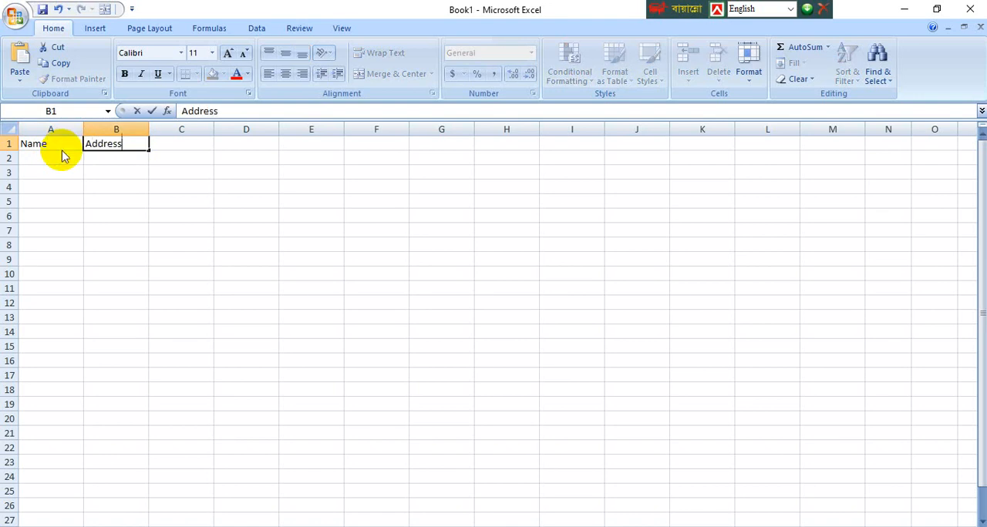
{"action": "key", "text": "Tab"}
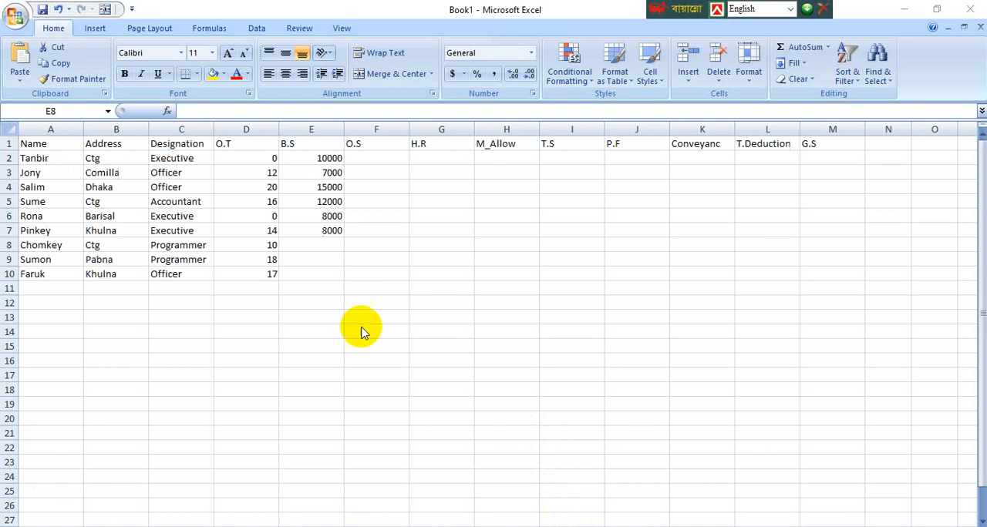
Step: Complete the B.S column by entering 6000 in E8, 6000 in E9 and 13000 in E10
{"action": "left_click", "coordinate": [323, 243]}
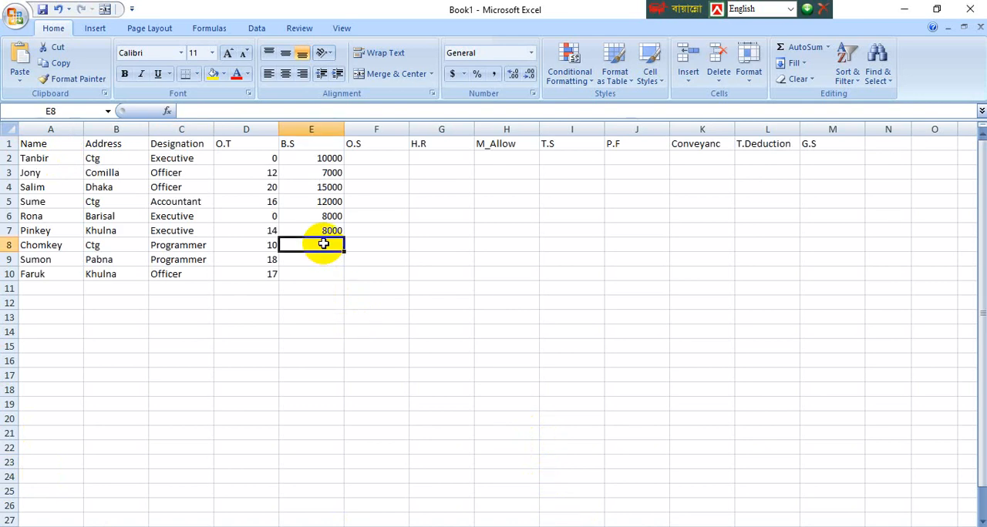
{"action": "type", "text": "6000"}
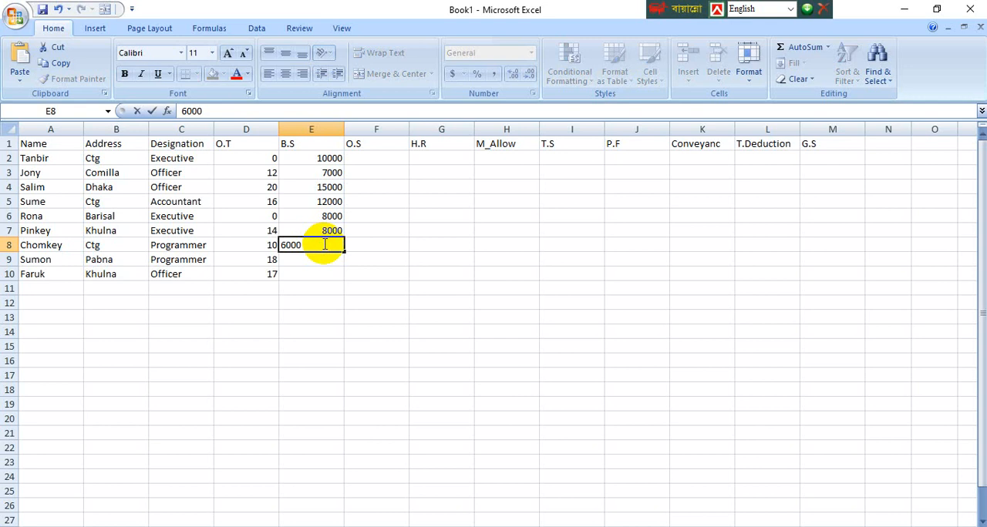
{"action": "key", "text": "Return"}
{"action": "type", "text": "60000"}
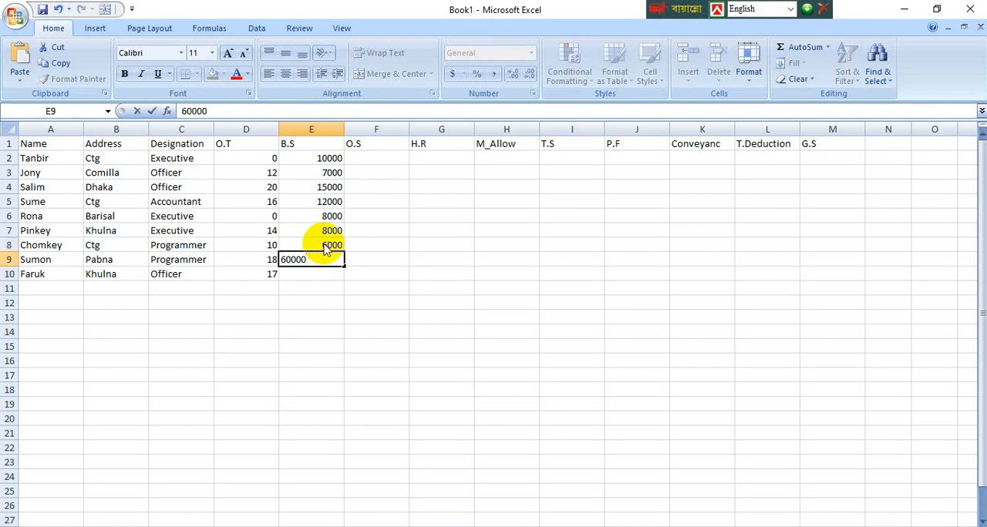
{"action": "key", "text": "BackSpace"}
{"action": "key", "text": "Return"}
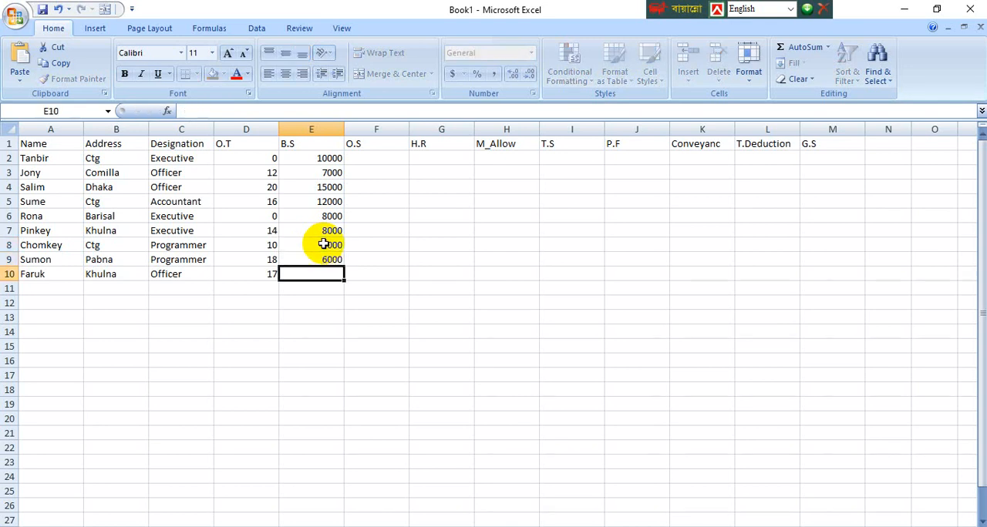
{"action": "type", "text": "13000"}
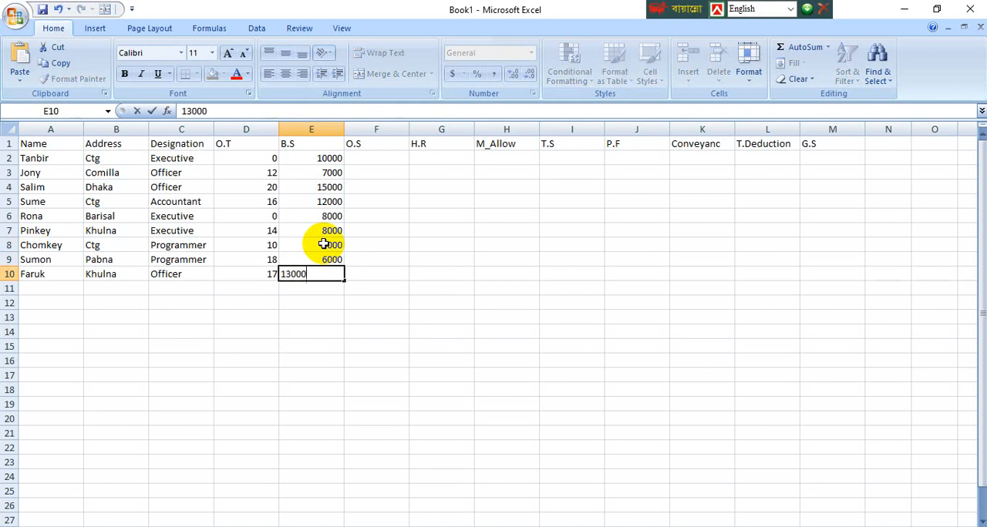
{"action": "key", "text": "Return"}
{"action": "key", "text": "Up"}
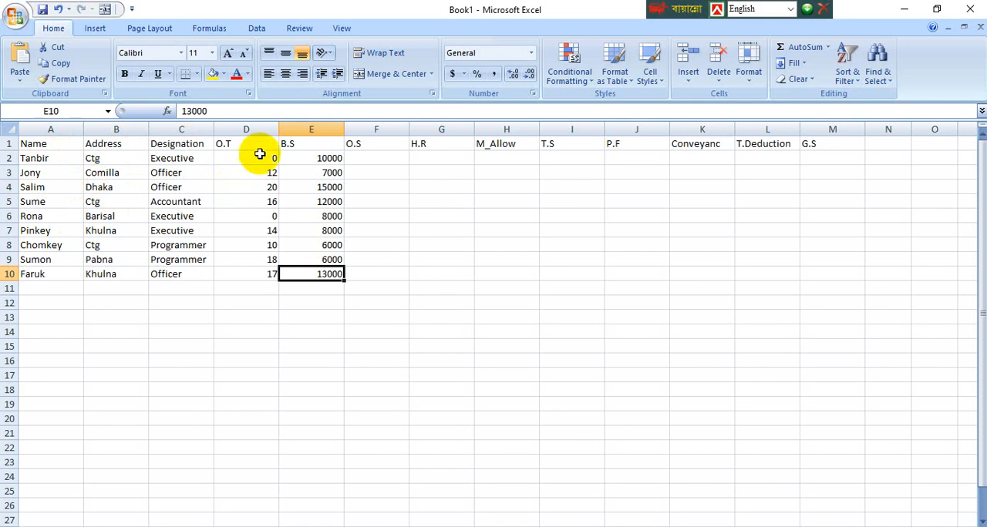
Step: Center the contents of cells D1 through M11 horizontally
{"action": "left_click_drag", "start_coordinate": [243, 147], "coordinate": [807, 296]}
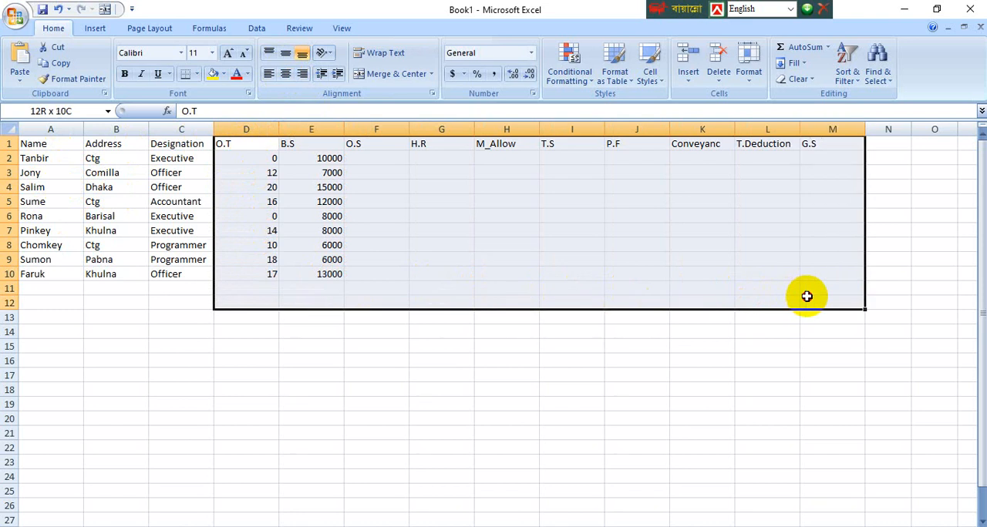
{"action": "left_click_drag", "start_coordinate": [806, 296], "coordinate": [807, 289]}
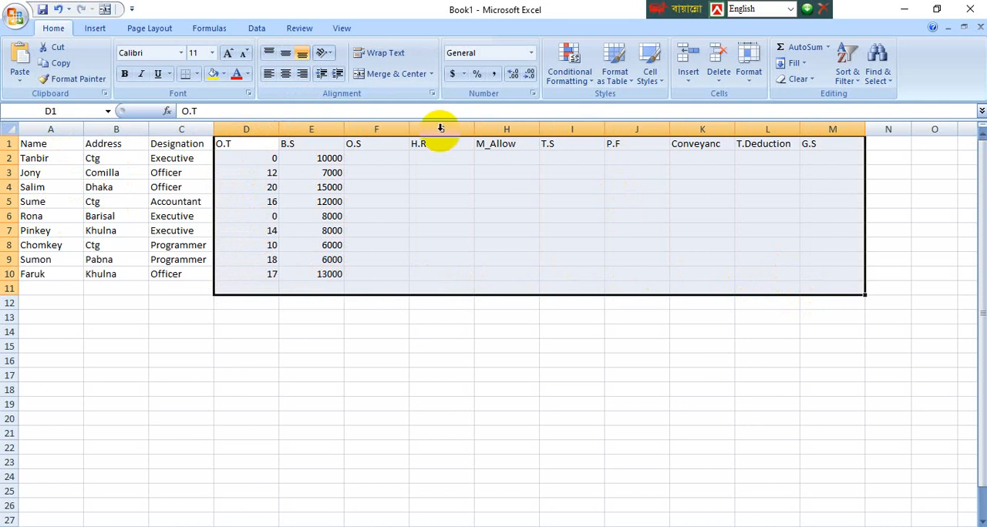
{"action": "left_click", "coordinate": [285, 74]}
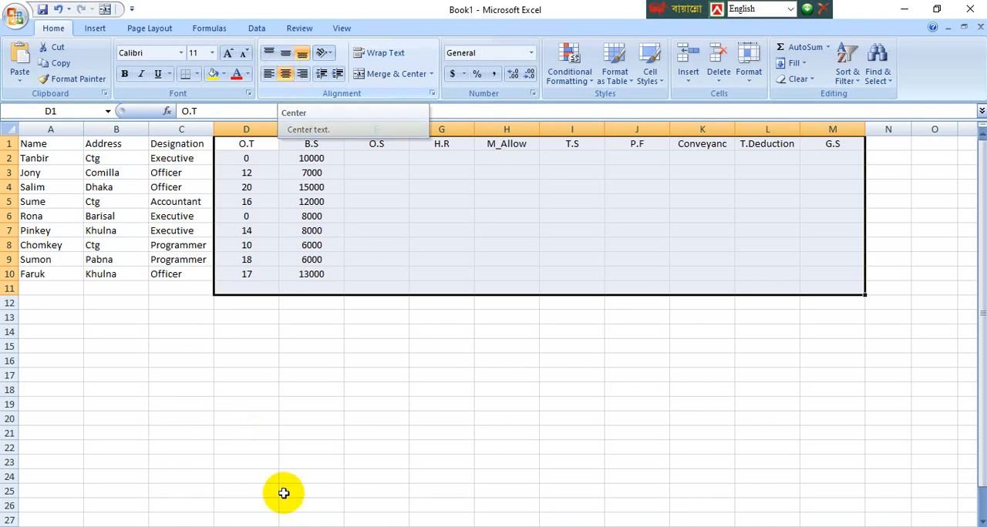
{"action": "left_click", "coordinate": [385, 375]}
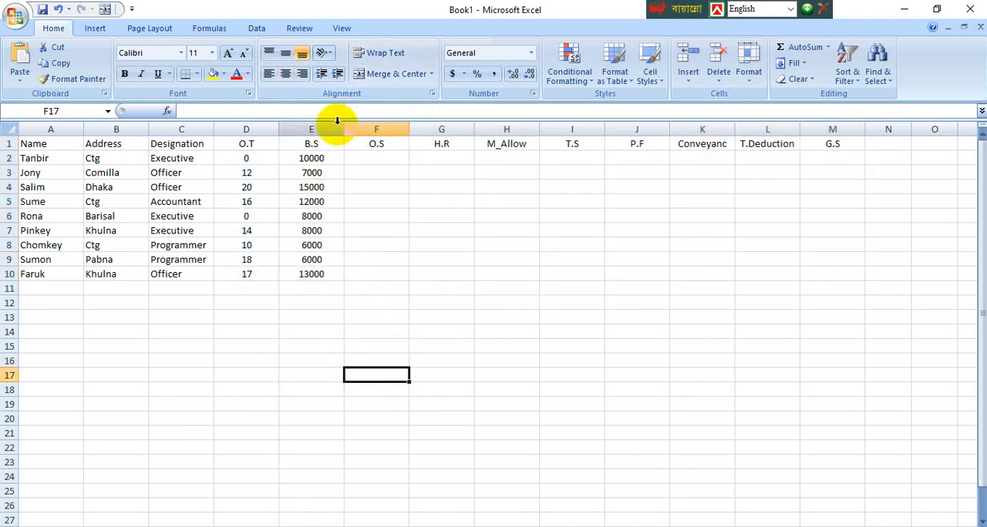
Step: Change the header in cell F1 to B.S
{"action": "left_click", "coordinate": [378, 145]}
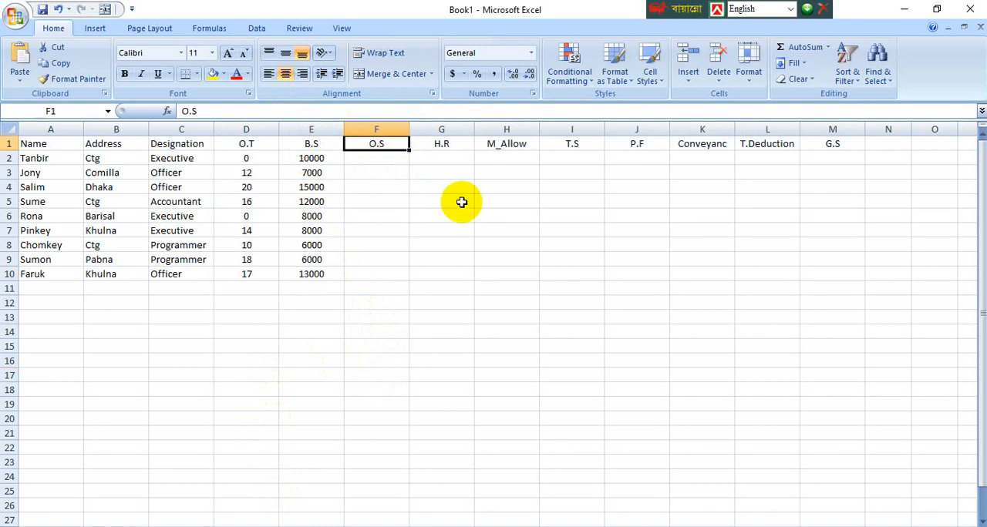
{"action": "type", "text": "B.S"}
{"action": "left_click", "coordinate": [423, 217]}
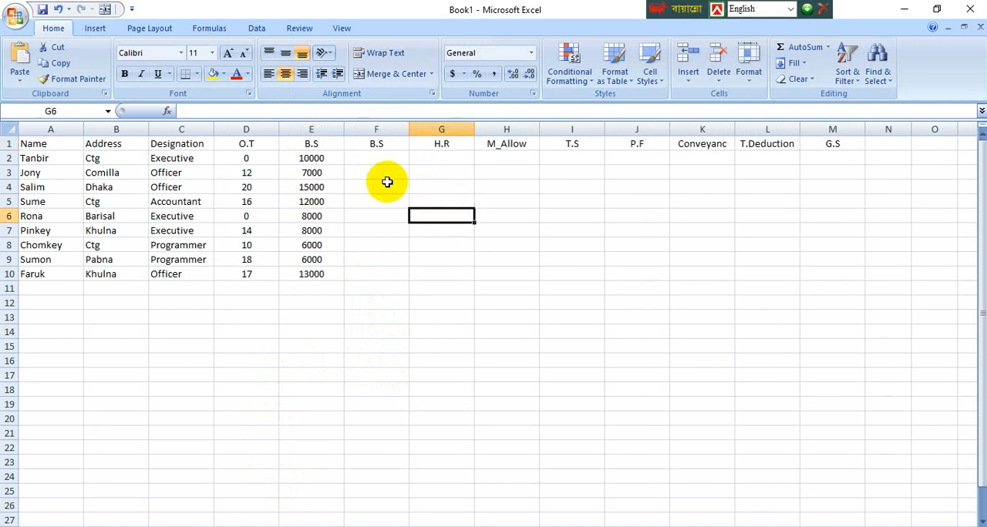
{"action": "left_click", "coordinate": [377, 142]}
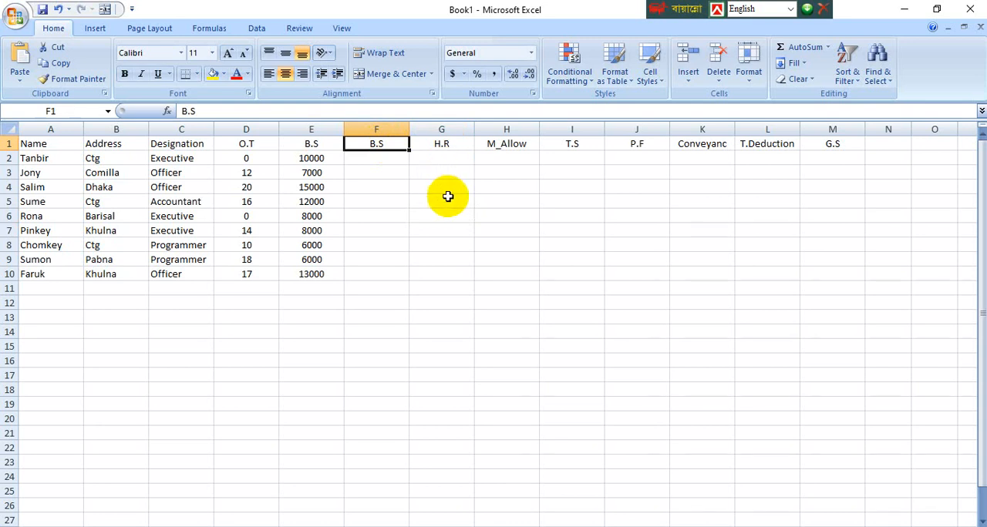
{"action": "left_click", "coordinate": [384, 216]}
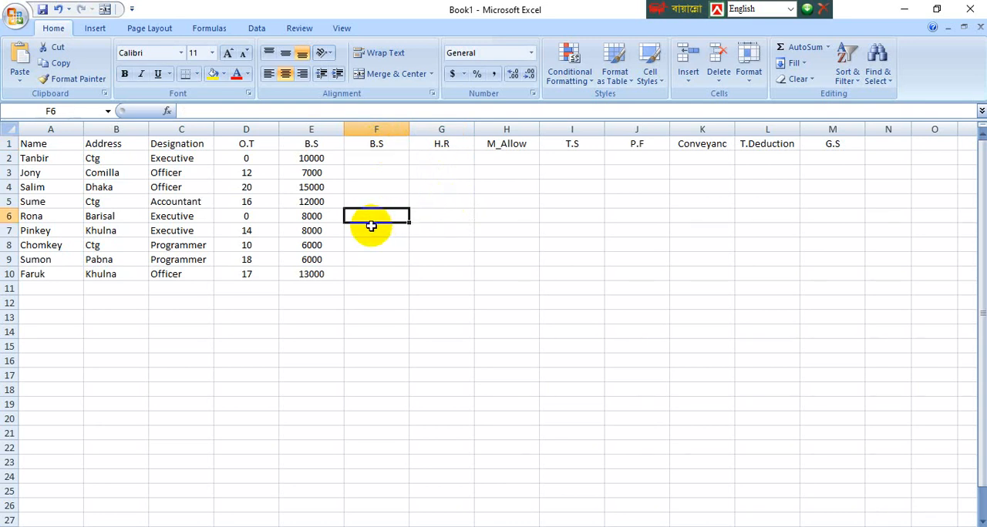
{"action": "left_click", "coordinate": [248, 142]}
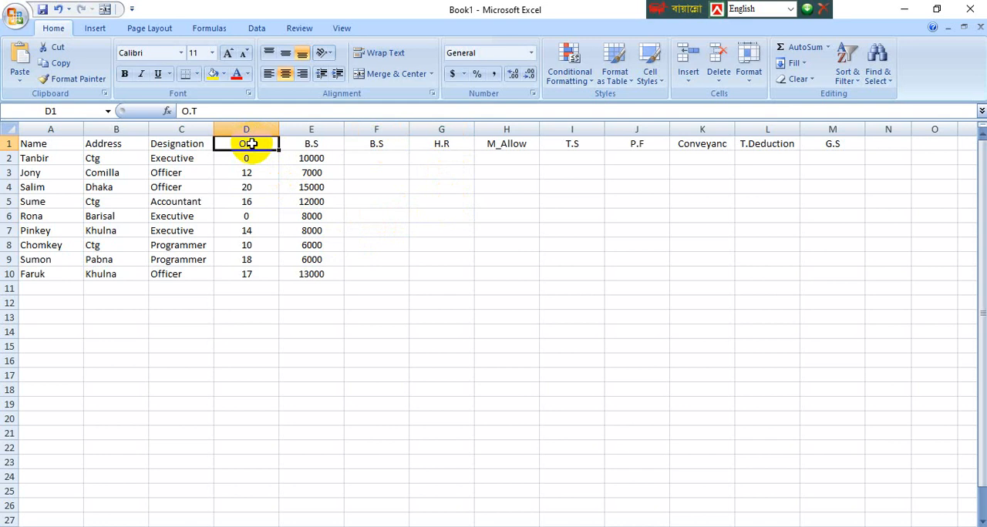
{"action": "left_click", "coordinate": [311, 143]}
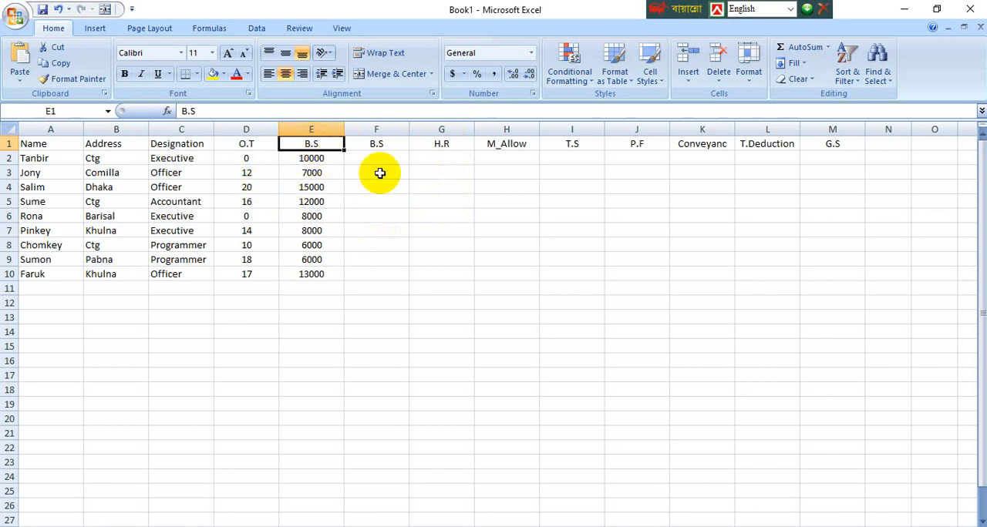
{"action": "left_click", "coordinate": [268, 215]}
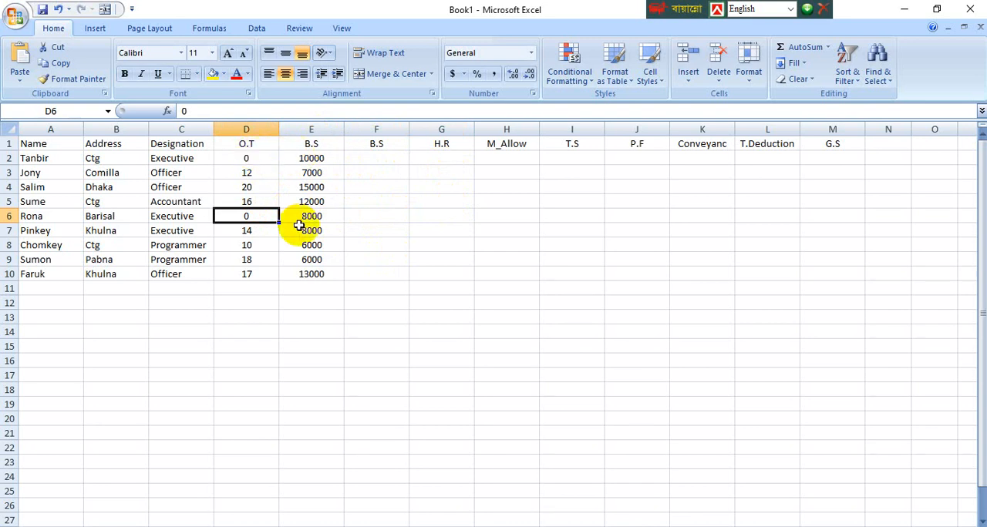
{"action": "left_click", "coordinate": [313, 346]}
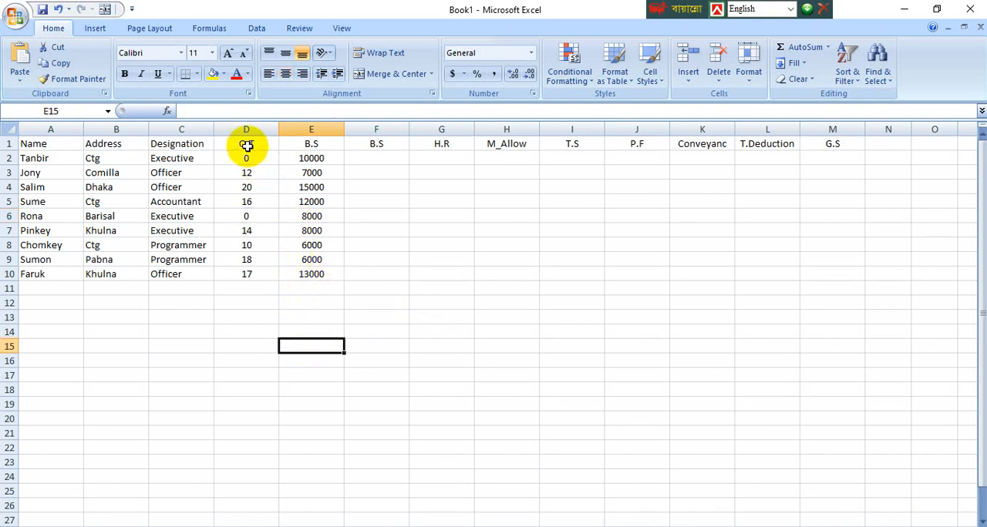
Step: Apply horizontal centering to the range D1 through M12, including row 12
{"action": "left_click_drag", "start_coordinate": [246, 145], "coordinate": [837, 300]}
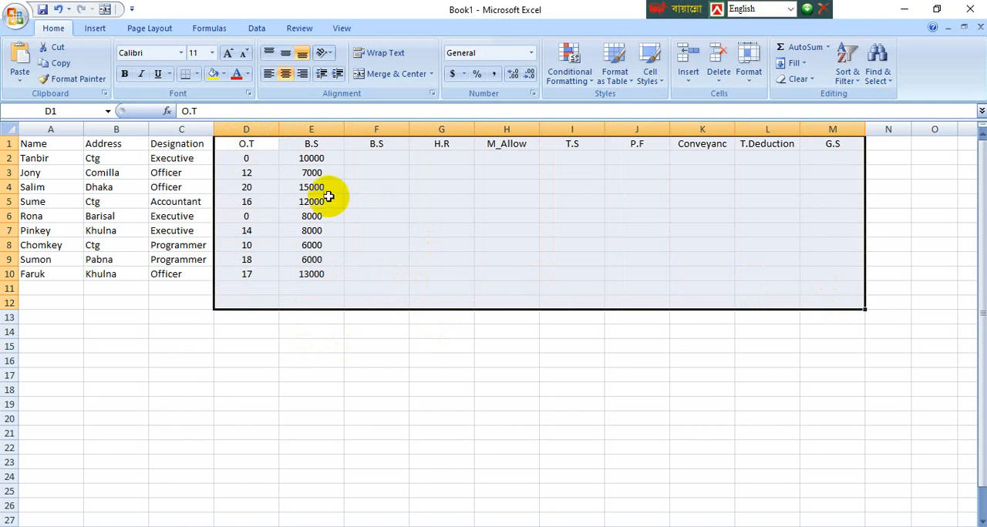
{"action": "left_click", "coordinate": [285, 75]}
{"action": "left_click", "coordinate": [285, 75]}
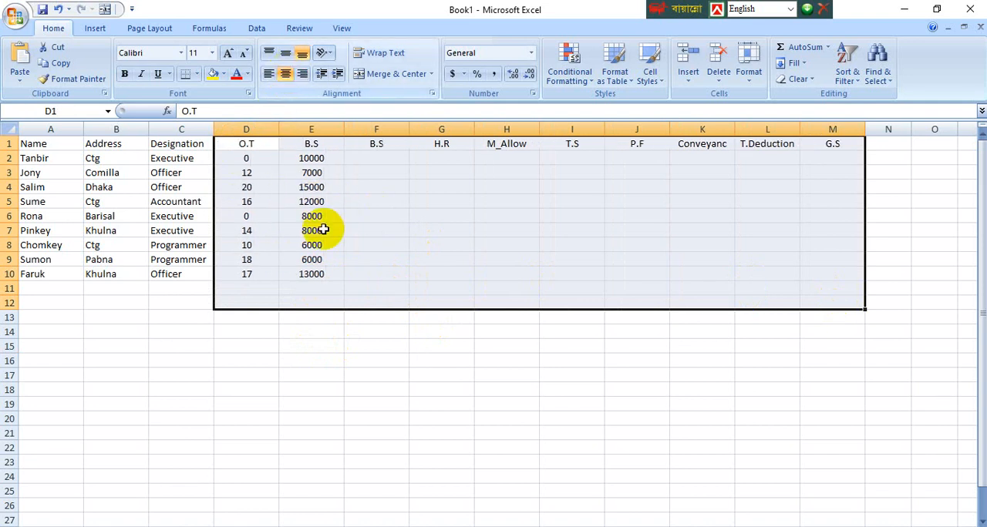
{"action": "left_click", "coordinate": [480, 403]}
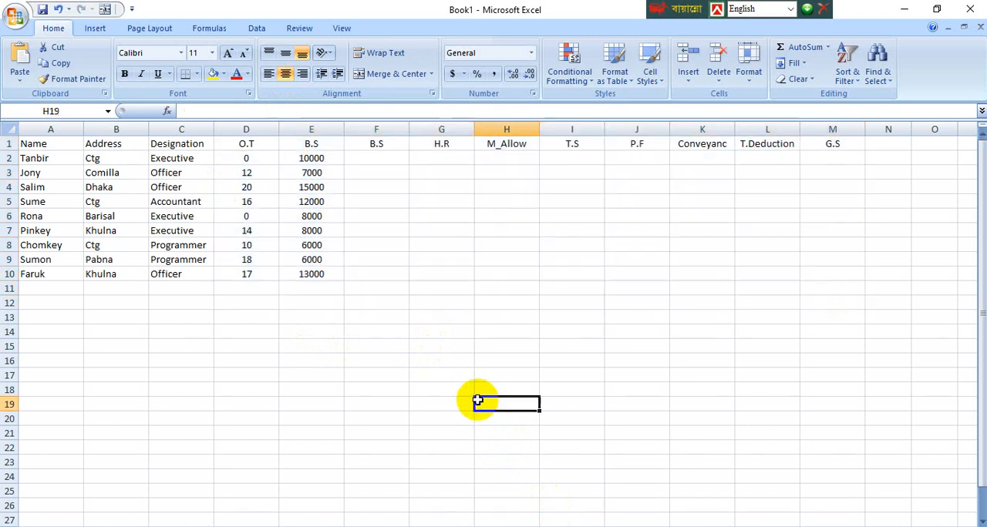
{"action": "left_click", "coordinate": [374, 156]}
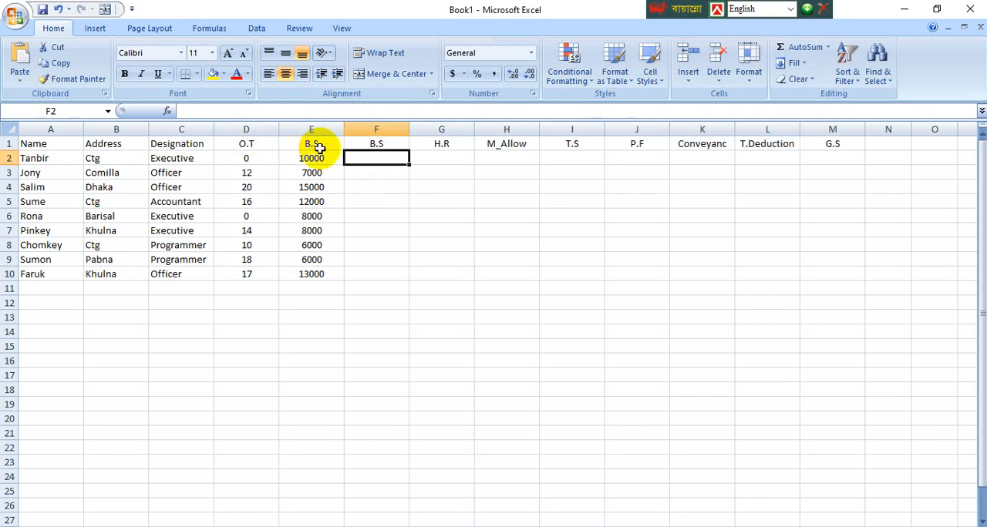
{"action": "left_click", "coordinate": [367, 144]}
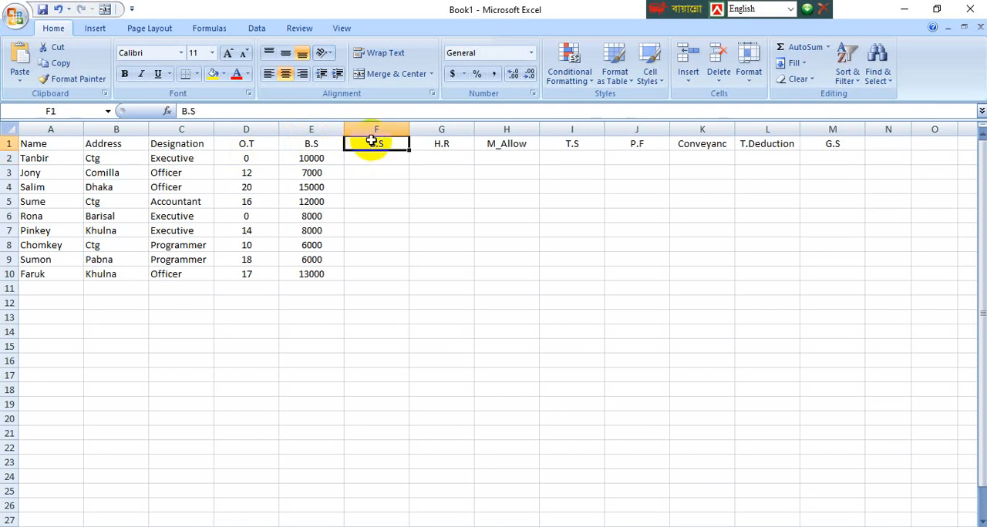
Step: Change the header in cell F1 to O.S
{"action": "type", "text": "O."}
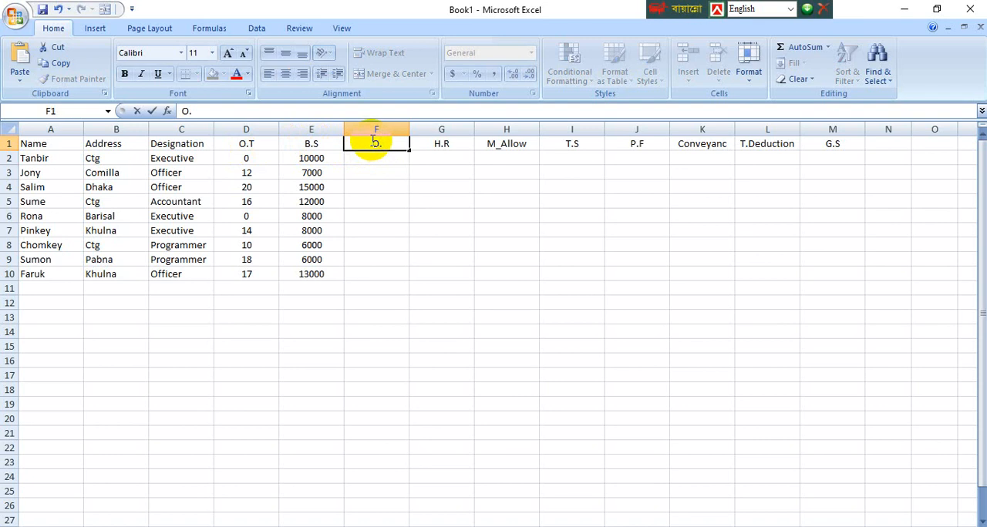
{"action": "type", "text": "S"}
{"action": "left_click", "coordinate": [378, 186]}
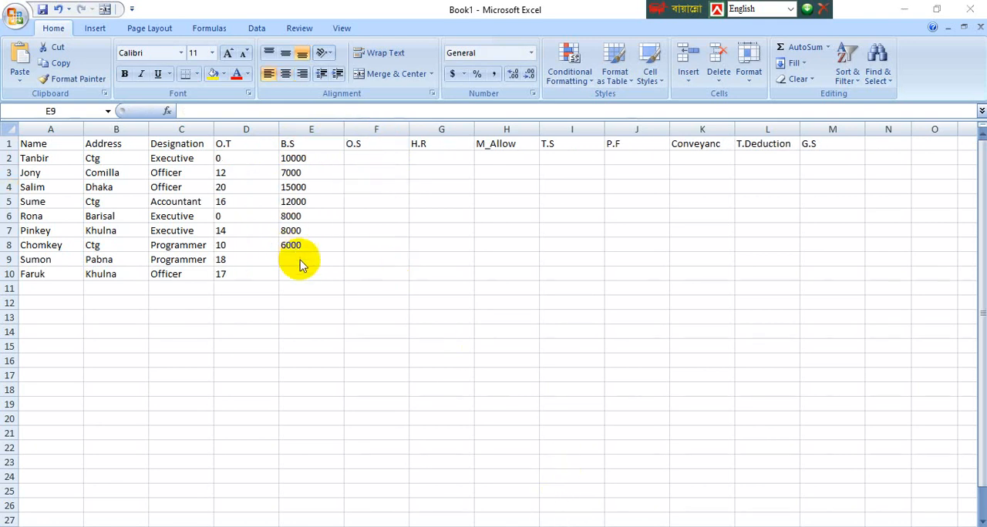
Step: Enter the remaining B.S values, 6000 in E9 and 13000 in E10
{"action": "key", "text": "Return"}
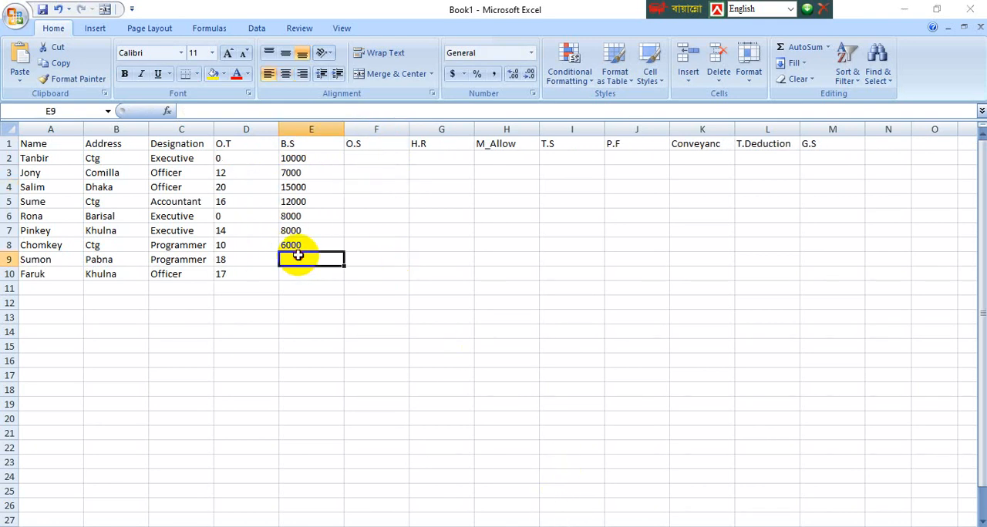
{"action": "type", "text": "6000"}
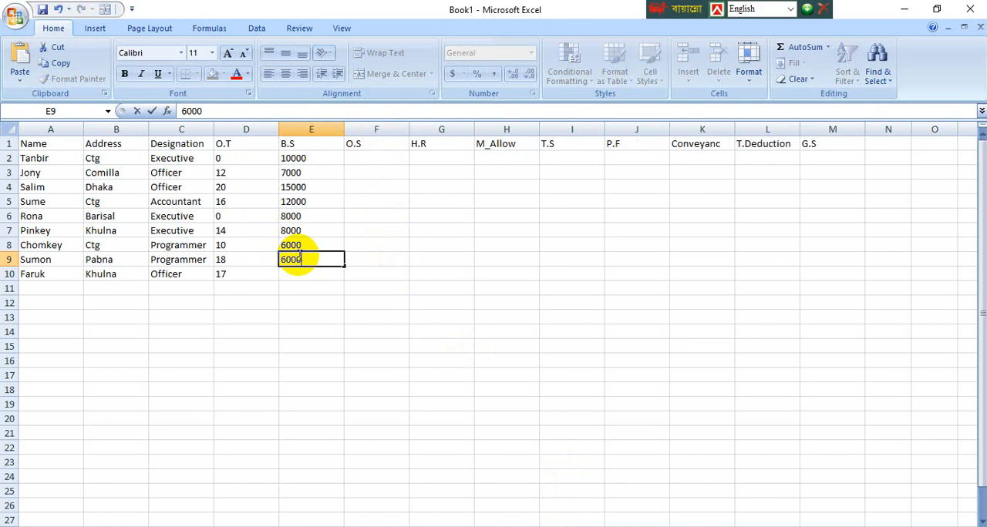
{"action": "key", "text": "Return"}
{"action": "type", "text": "13"}
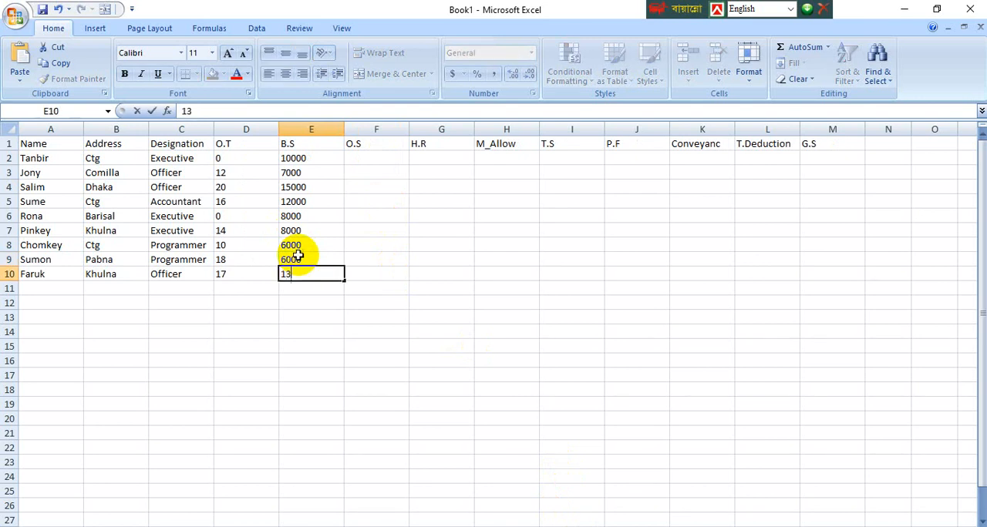
{"action": "type", "text": "000"}
{"action": "key", "text": "Tab"}
{"action": "key", "text": "Up"}
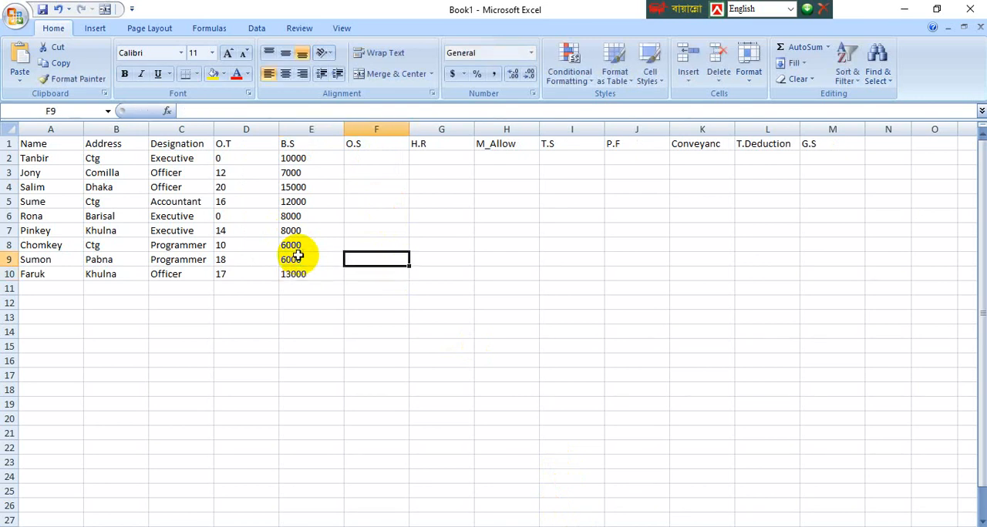
Step: Center the contents of the range D1 through M11 horizontally
{"action": "left_click", "coordinate": [228, 144]}
{"action": "left_click_drag", "start_coordinate": [229, 143], "coordinate": [814, 294]}
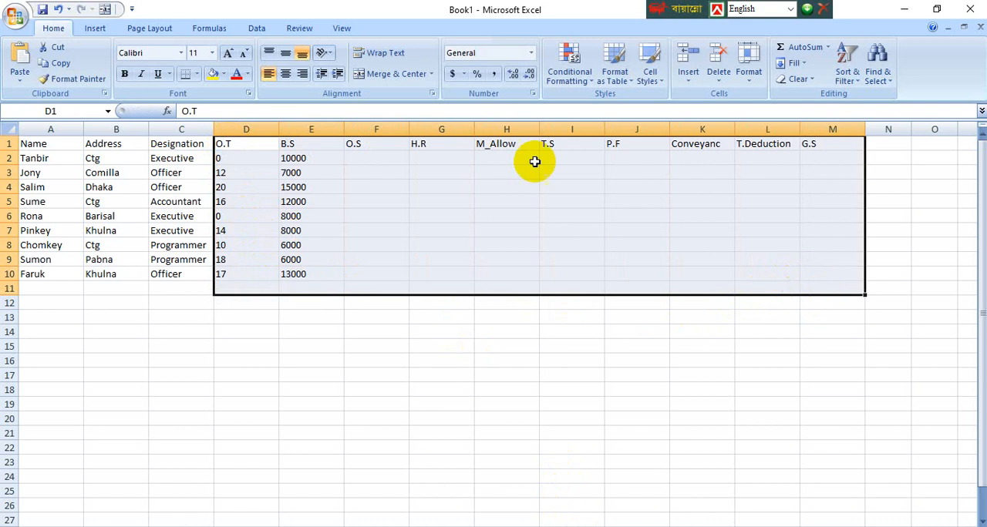
{"action": "left_click", "coordinate": [286, 75]}
{"action": "left_click", "coordinate": [271, 345]}
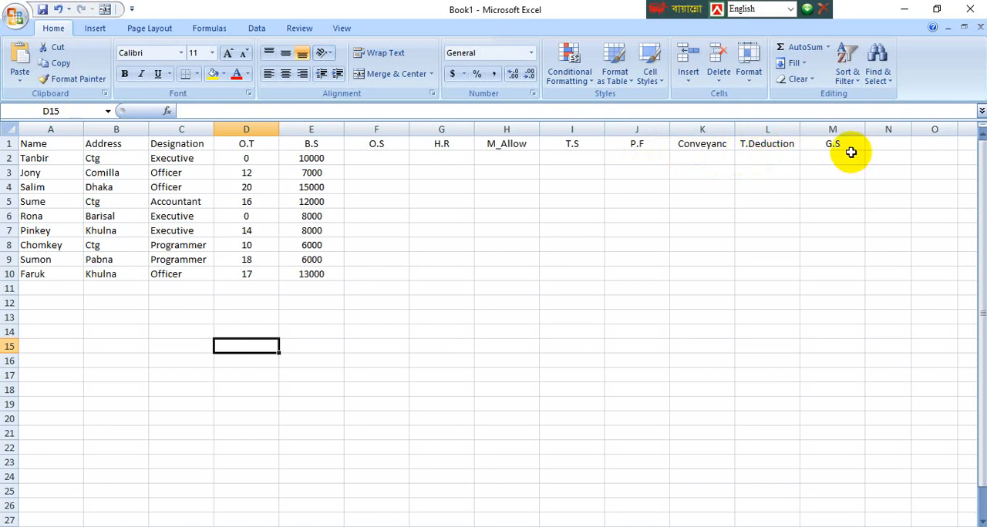
Step: Review the Class 11 Job No 1 salary conditions and formulas in the two Word documents, and return to the Excel workbook Book1
{"action": "left_click", "coordinate": [371, 158]}
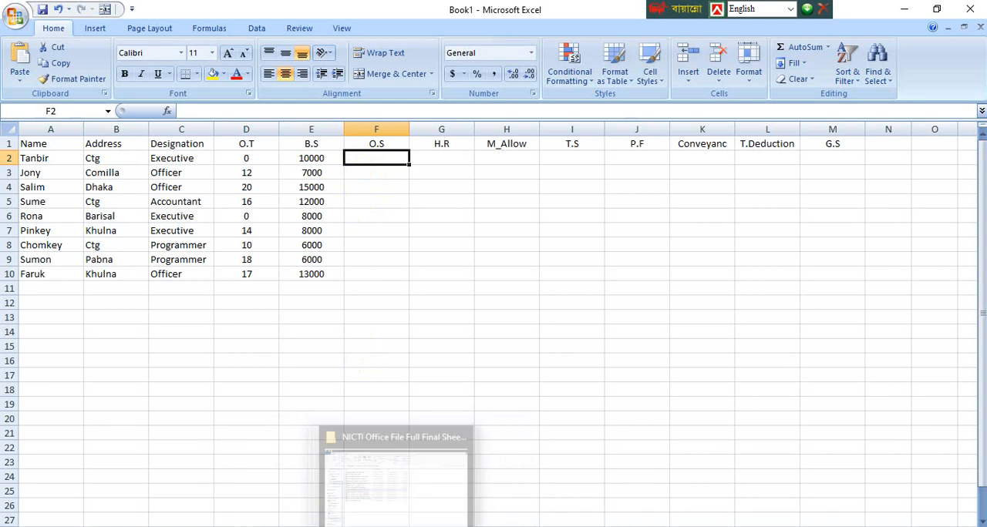
{"action": "mouse_move", "coordinate": [371, 525]}
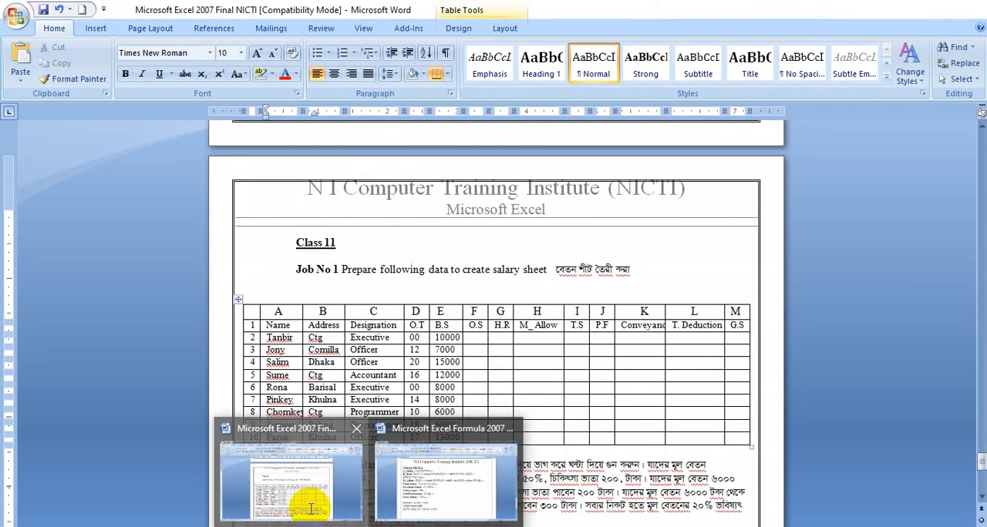
{"action": "left_click", "coordinate": [348, 500]}
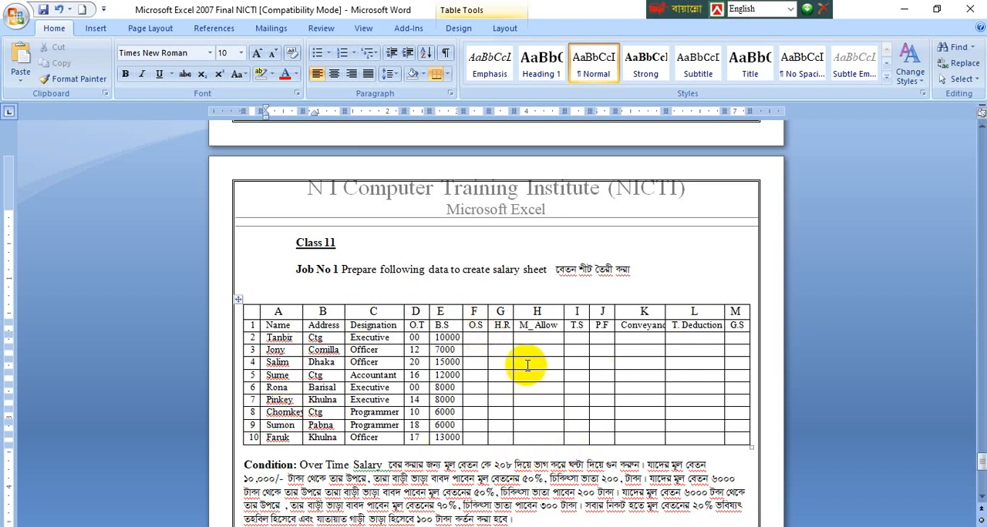
{"action": "mouse_move", "coordinate": [565, 502]}
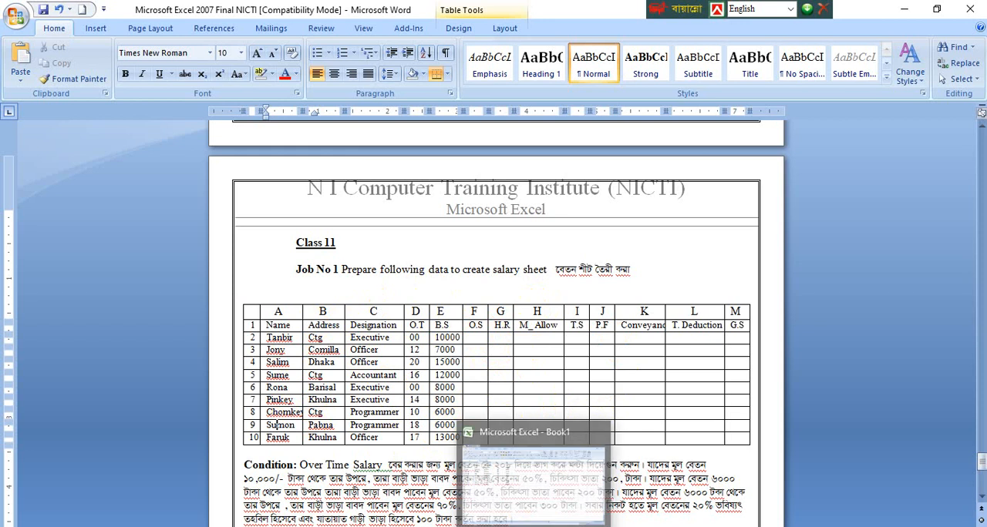
{"action": "left_click", "coordinate": [563, 476]}
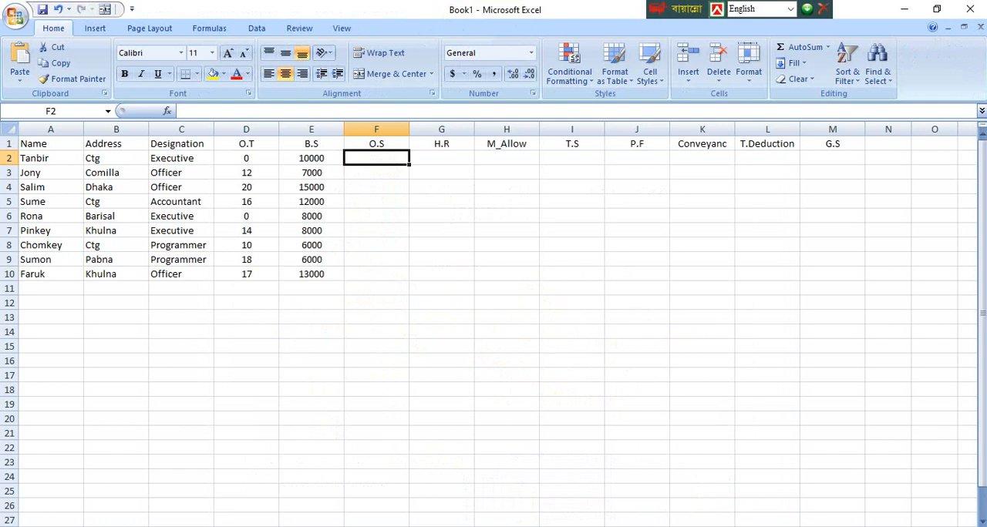
{"action": "mouse_move", "coordinate": [363, 525]}
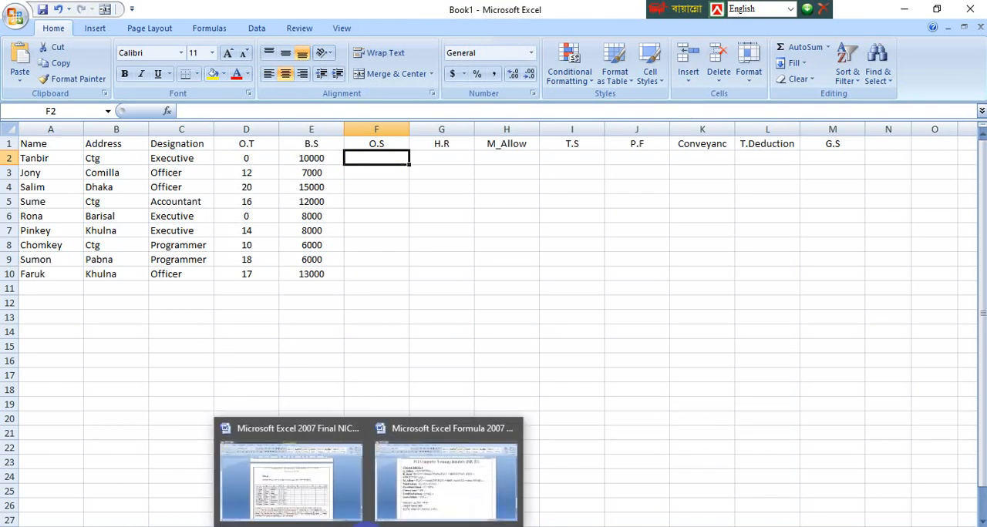
{"action": "left_click", "coordinate": [430, 505]}
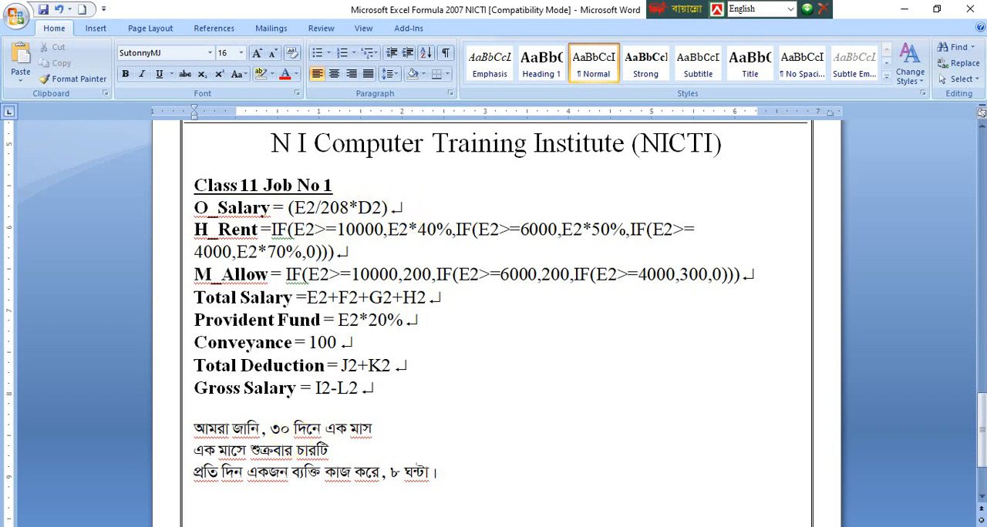
{"action": "left_click", "coordinate": [529, 526]}
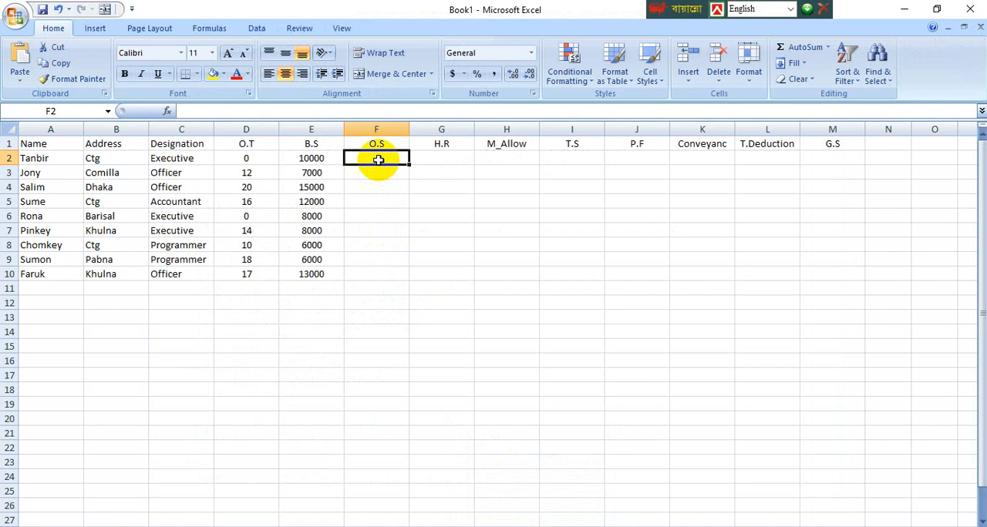
Step: Enter the overtime salary formula =(E2/208*D2) in cell F2, accepting the proposed closing-parenthesis correction
{"action": "type", "text": "="}
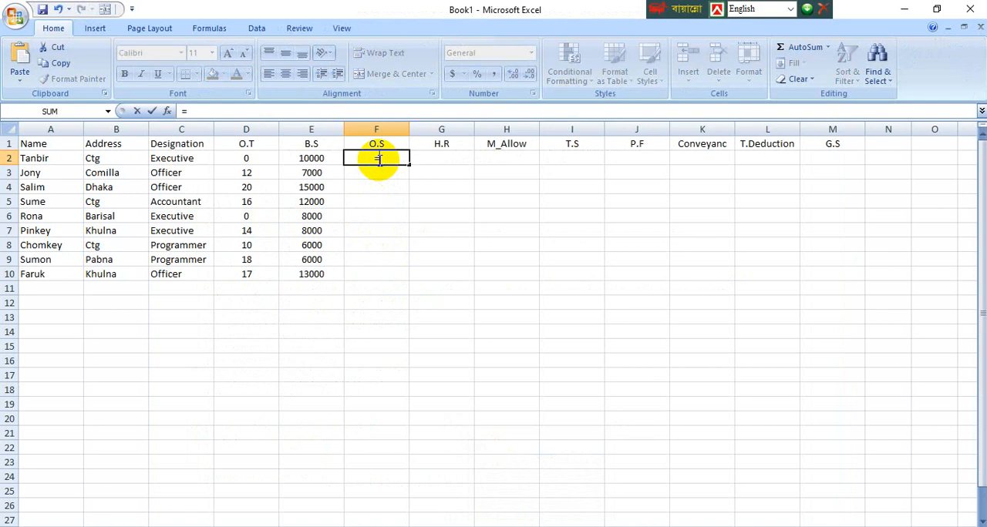
{"action": "type", "text": "(e"}
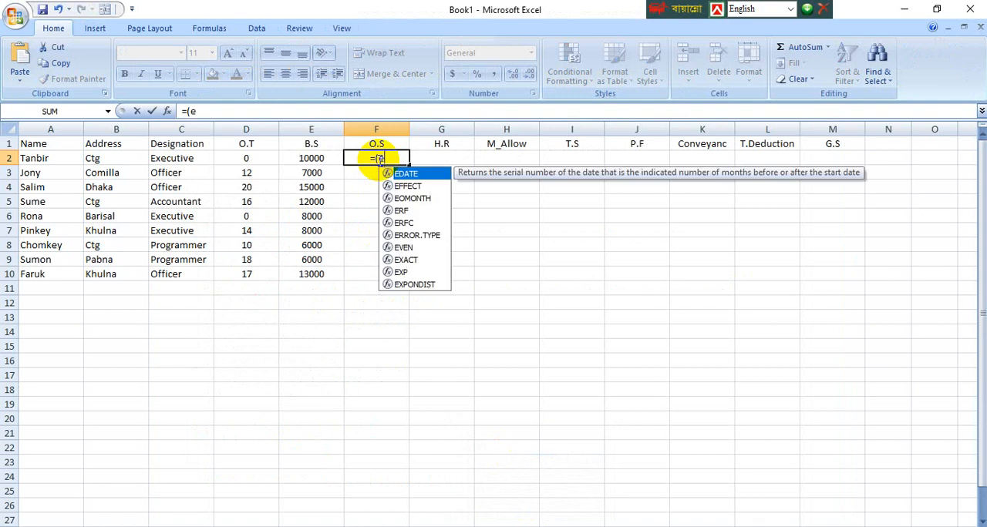
{"action": "type", "text": "2"}
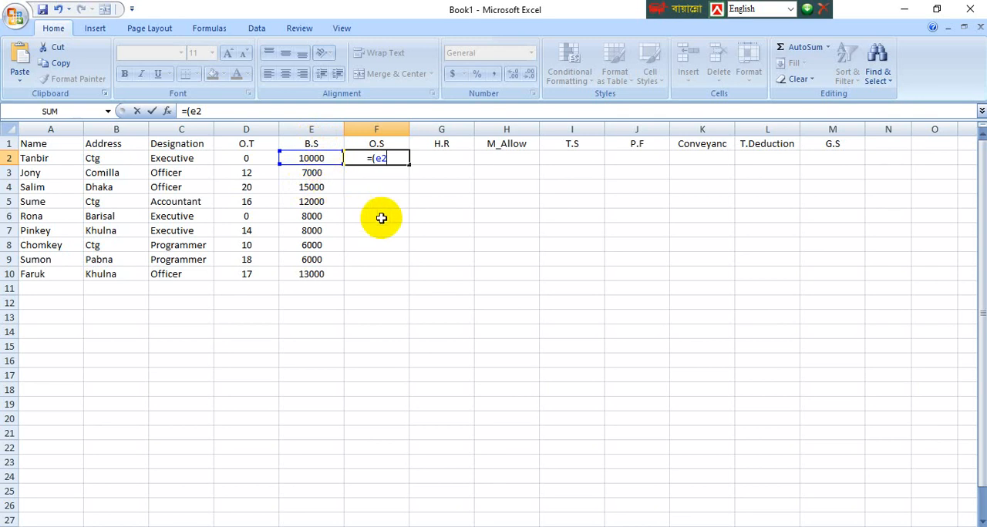
{"action": "type", "text": "/208*d"}
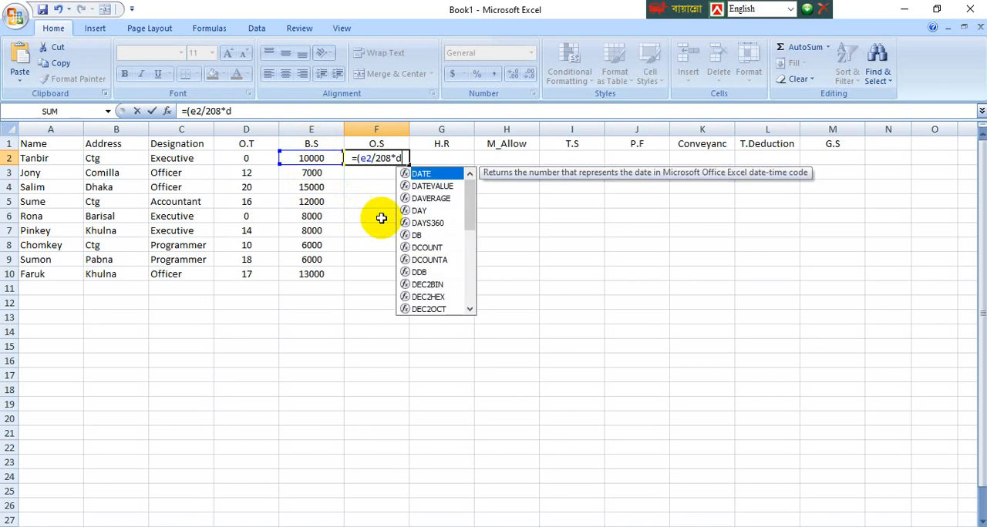
{"action": "type", "text": "2"}
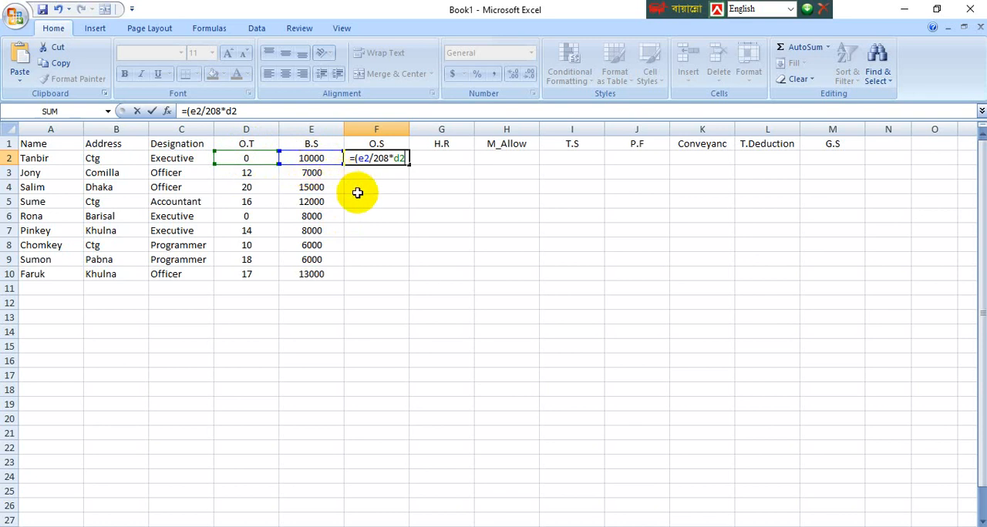
{"action": "key", "text": "Return"}
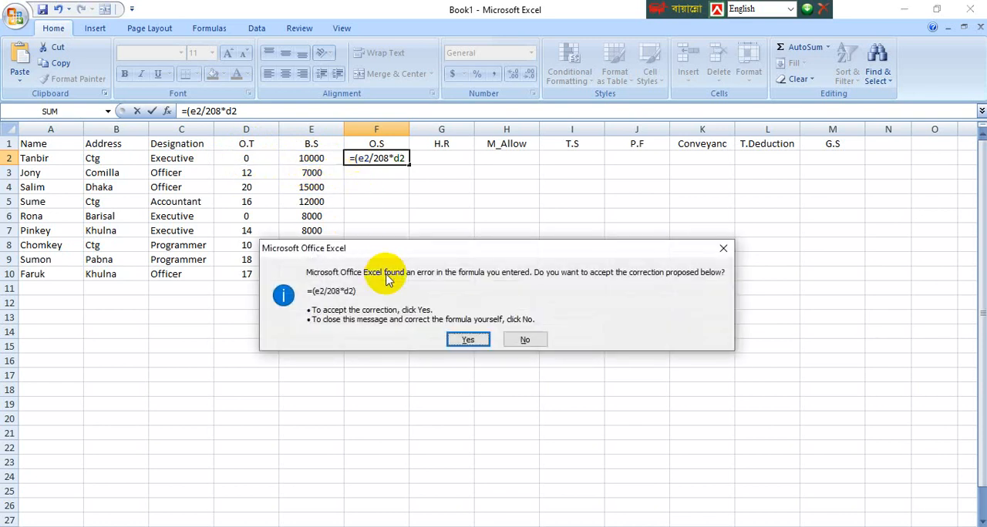
{"action": "left_click", "coordinate": [463, 340]}
Step: Check the cells used by the F2 overtime formula and fill it down through F10
{"action": "left_click", "coordinate": [382, 158]}
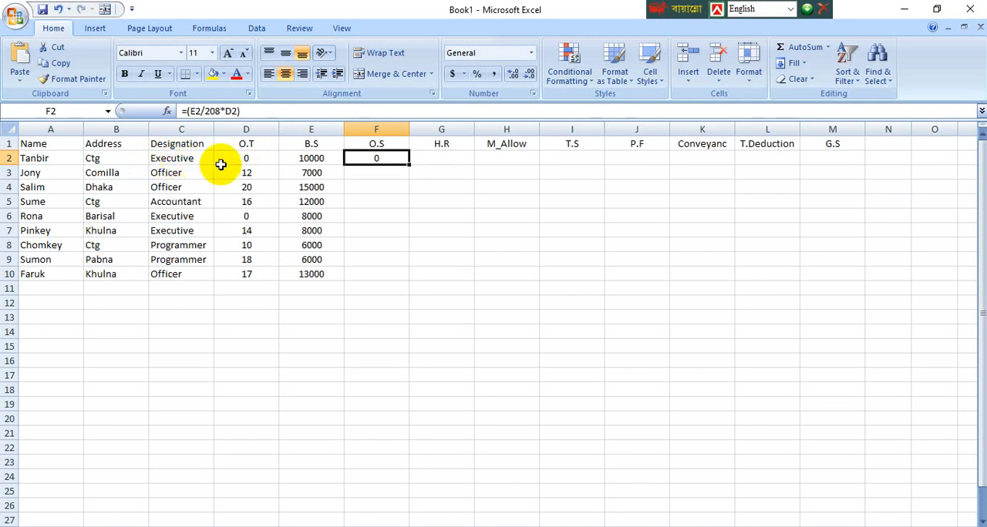
{"action": "left_click", "coordinate": [312, 159]}
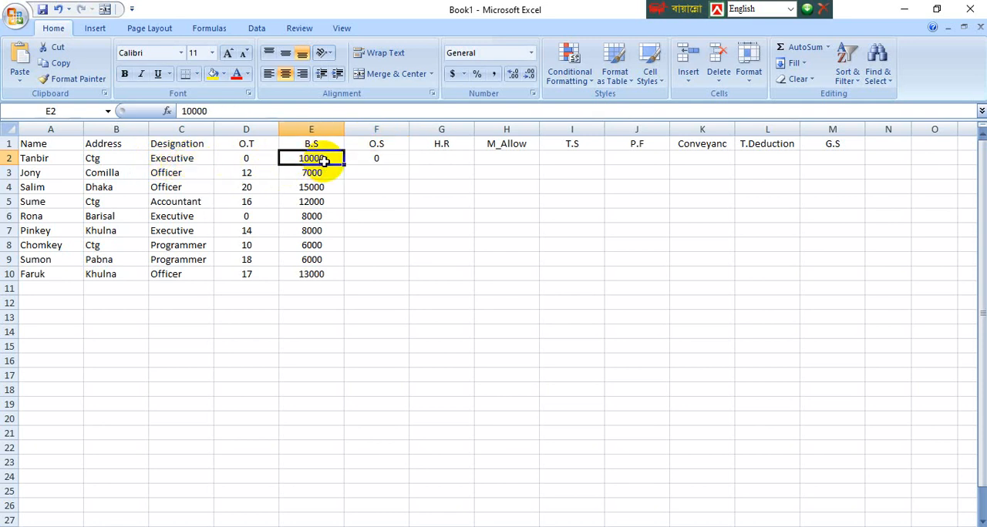
{"action": "left_click", "coordinate": [249, 159]}
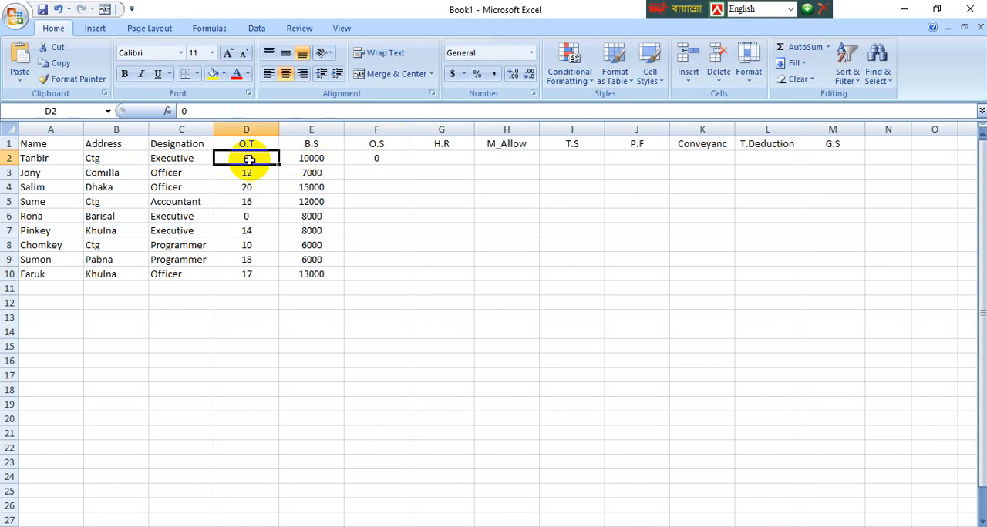
{"action": "left_click", "coordinate": [384, 160]}
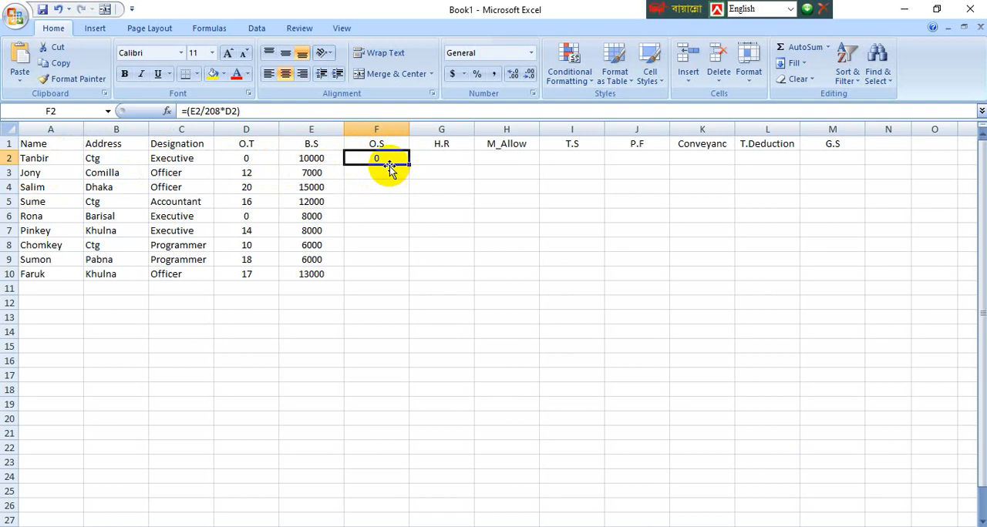
{"action": "left_click_drag", "start_coordinate": [403, 168], "coordinate": [402, 283]}
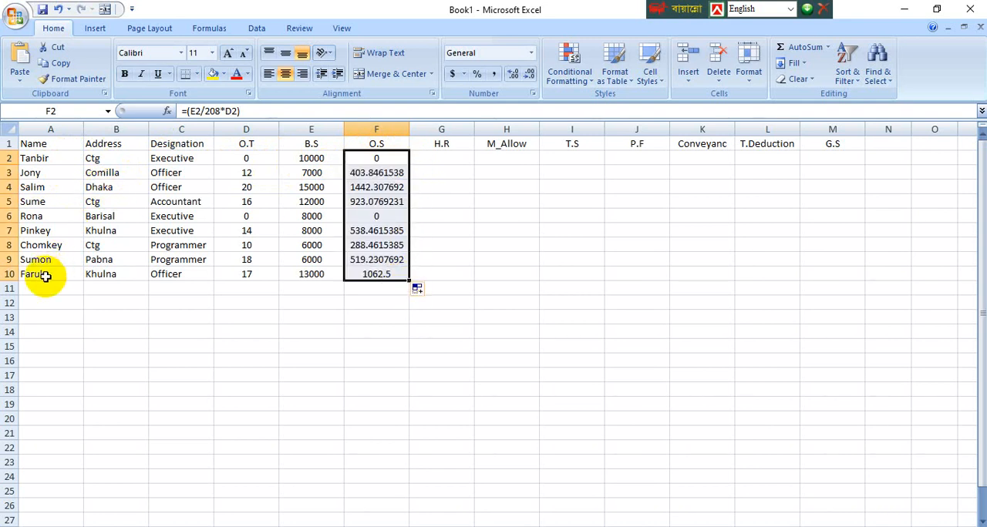
Step: Examine the filled O.S formulas in column F against the overtime hours in column D
{"action": "left_click", "coordinate": [442, 216]}
{"action": "left_click", "coordinate": [379, 219]}
{"action": "left_click", "coordinate": [374, 159]}
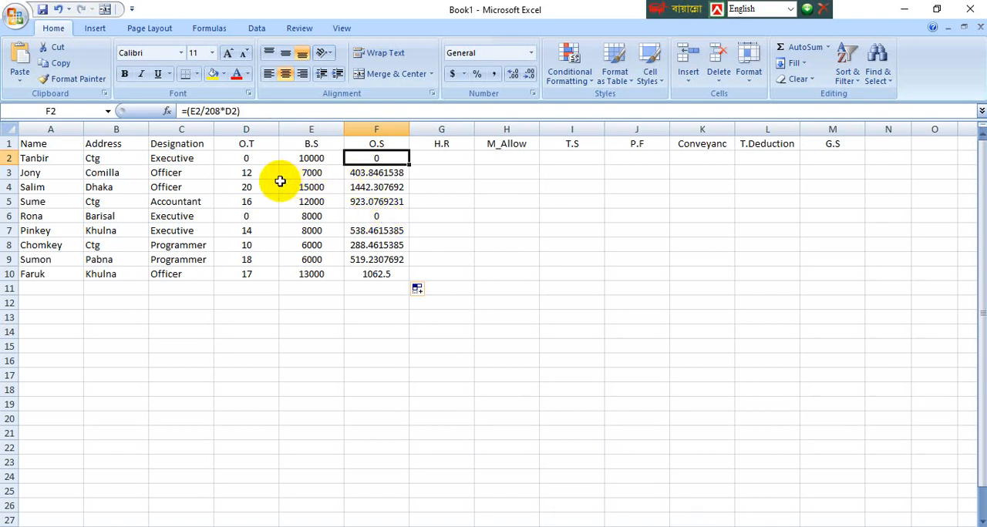
{"action": "left_click", "coordinate": [376, 186]}
{"action": "left_click", "coordinate": [370, 173]}
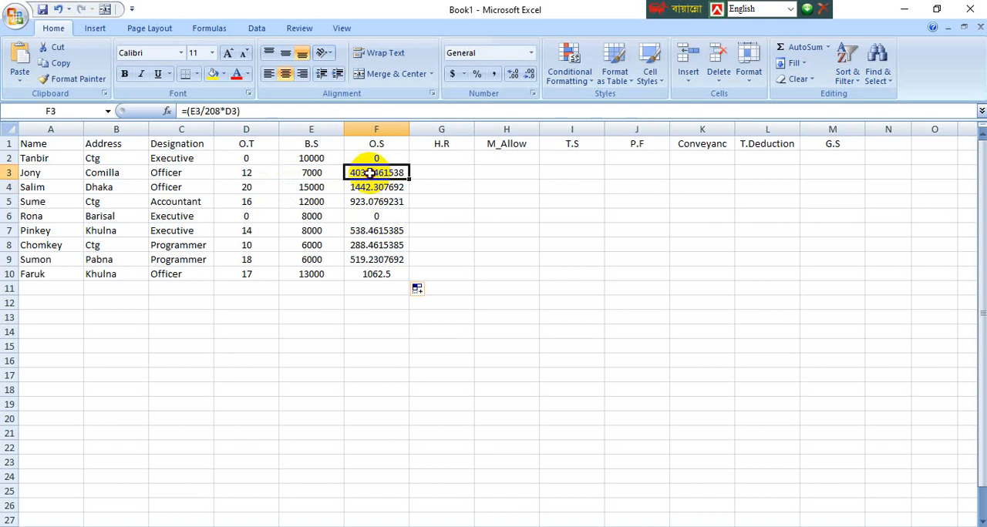
{"action": "left_click", "coordinate": [254, 173]}
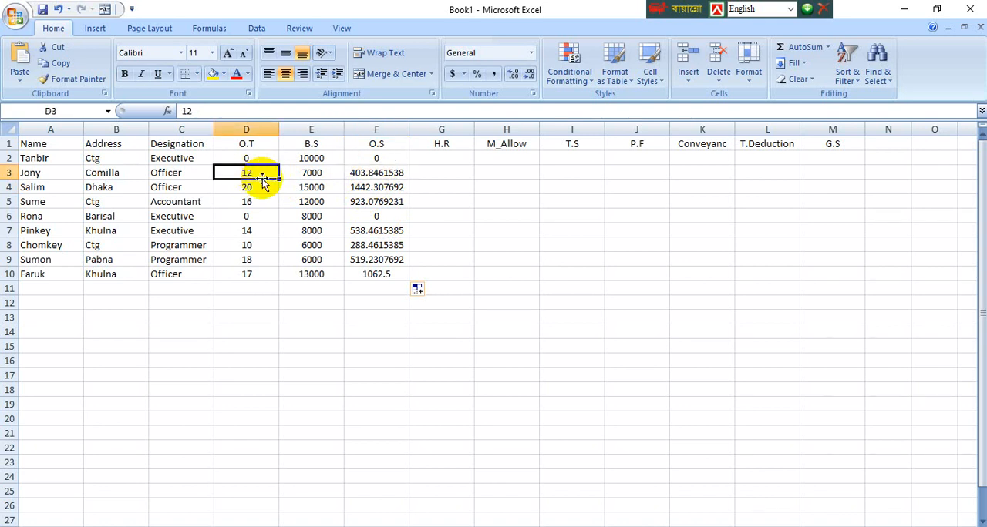
{"action": "left_click", "coordinate": [257, 202]}
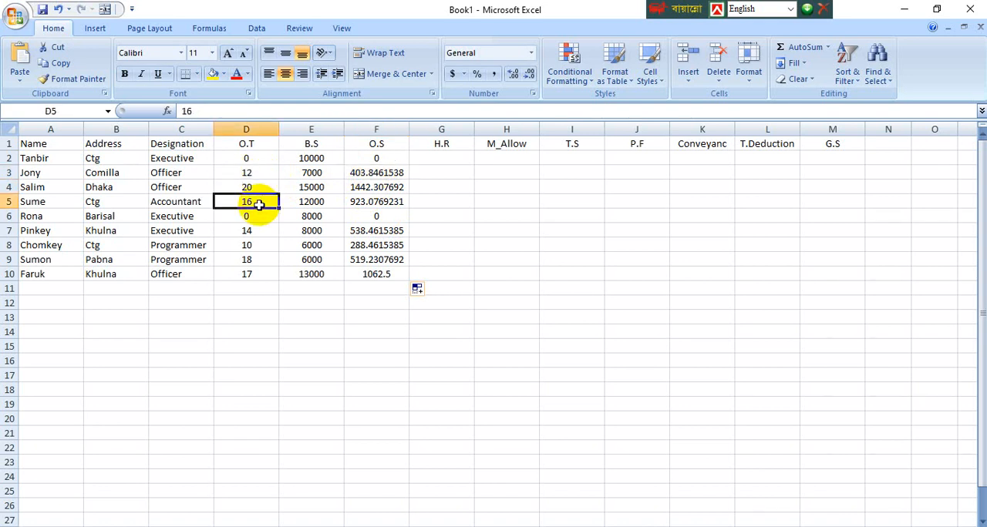
{"action": "left_click", "coordinate": [250, 247]}
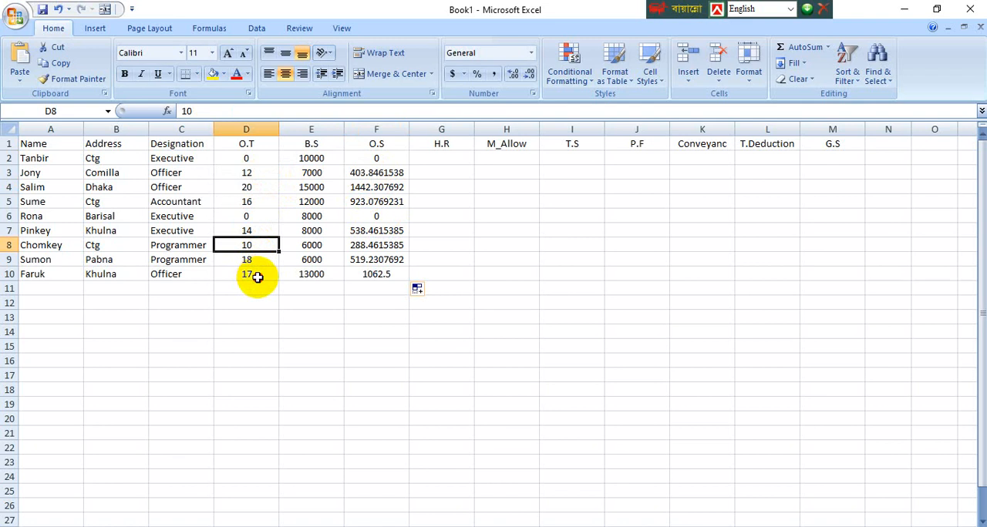
{"action": "left_click", "coordinate": [257, 276]}
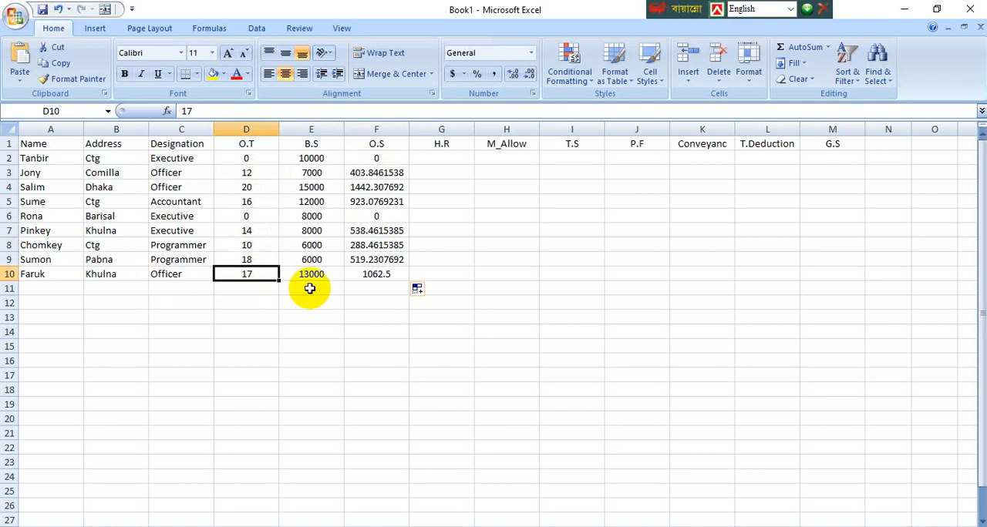
{"action": "left_click", "coordinate": [371, 278]}
{"action": "left_click", "coordinate": [383, 174]}
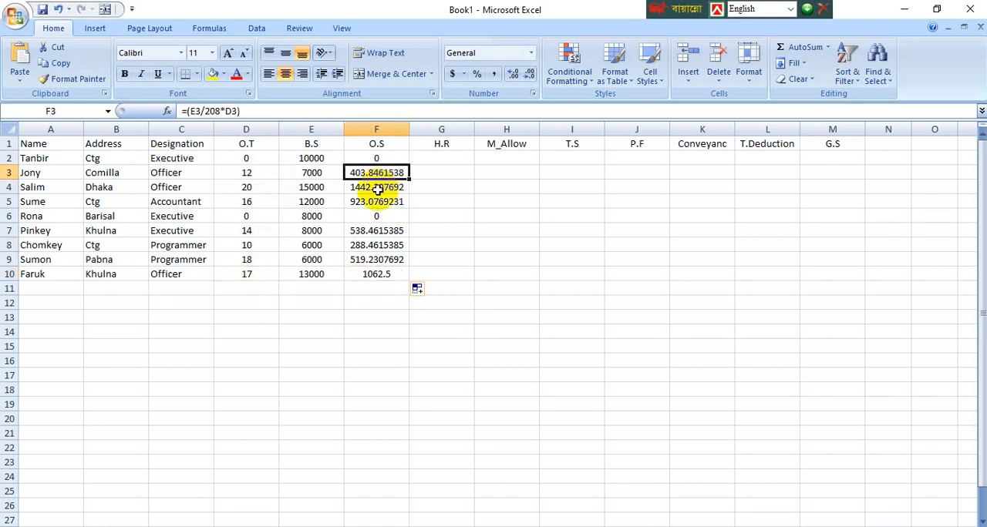
{"action": "left_click", "coordinate": [372, 276]}
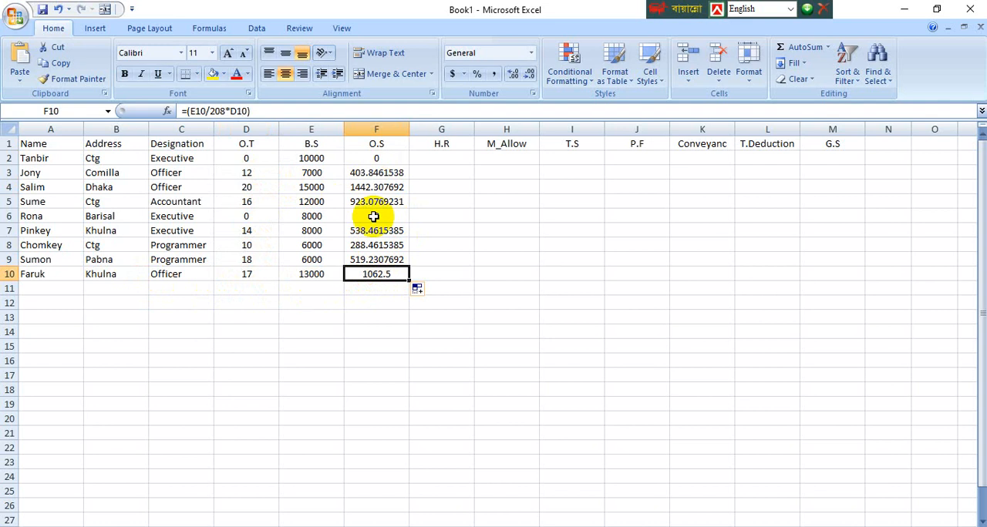
Step: Examine the overtime salary formulas in F3 and F4 against the basic salary in E3 and overtime hours in D3
{"action": "left_click", "coordinate": [375, 175]}
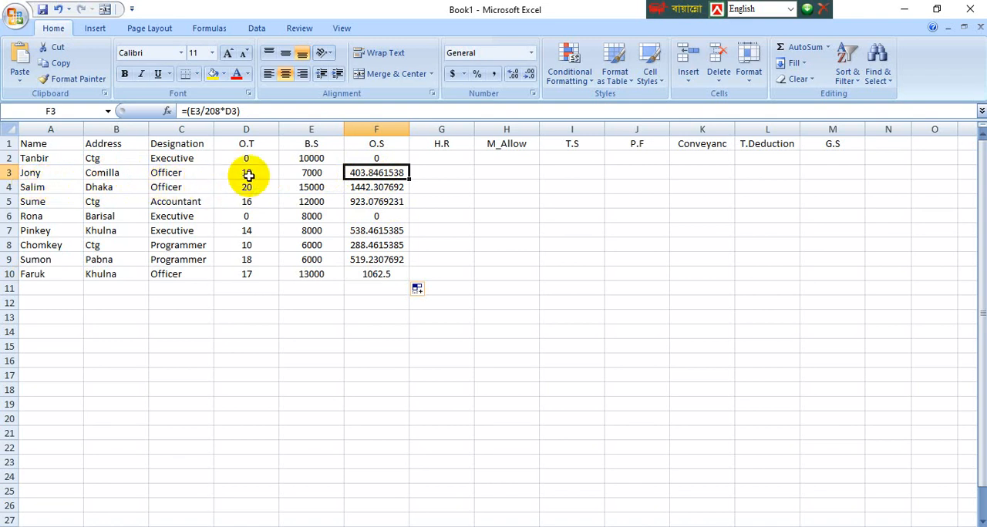
{"action": "left_click", "coordinate": [312, 176]}
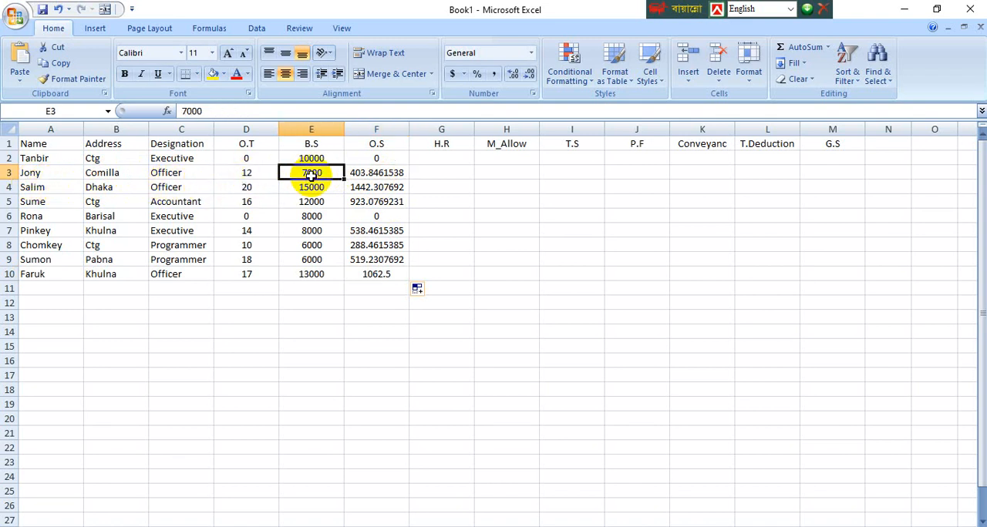
{"action": "left_click", "coordinate": [238, 176]}
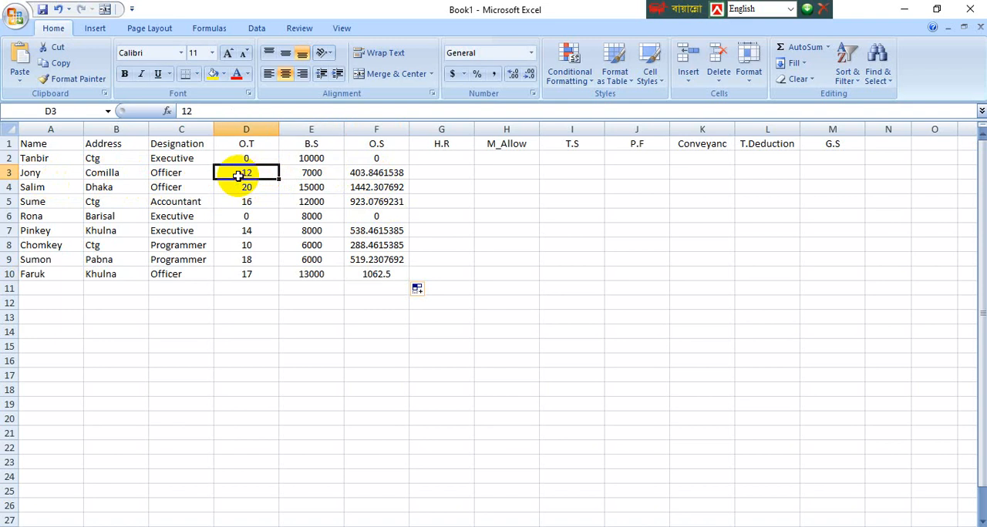
{"action": "left_click", "coordinate": [380, 176]}
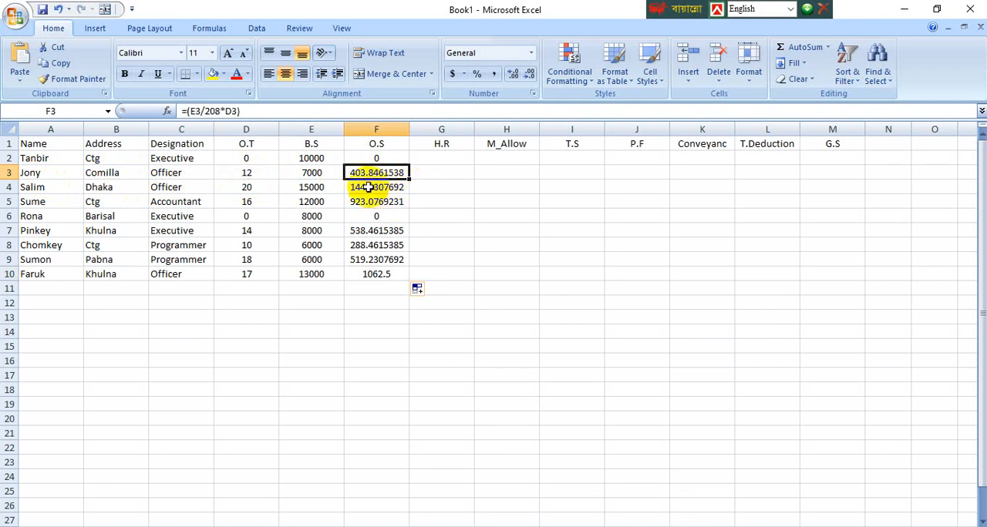
{"action": "left_click", "coordinate": [378, 187]}
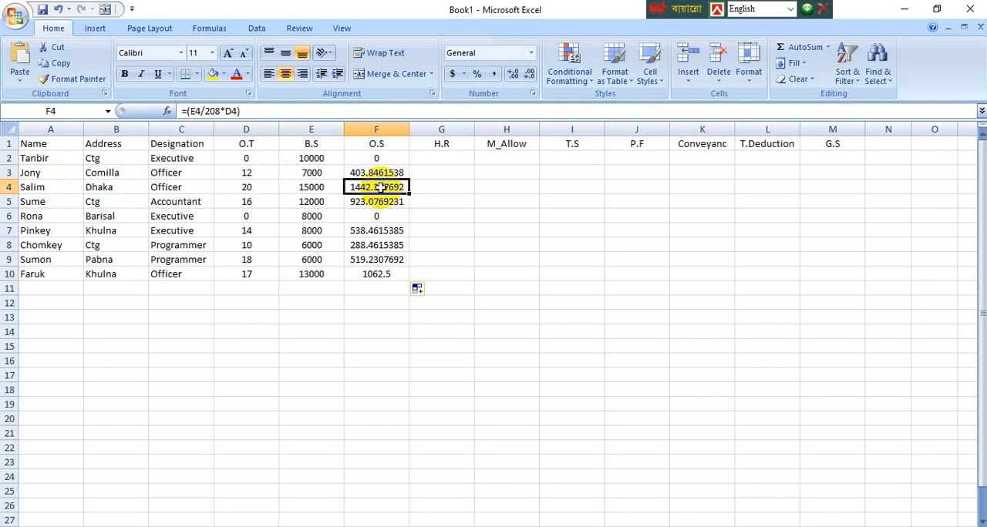
{"action": "left_click", "coordinate": [375, 176]}
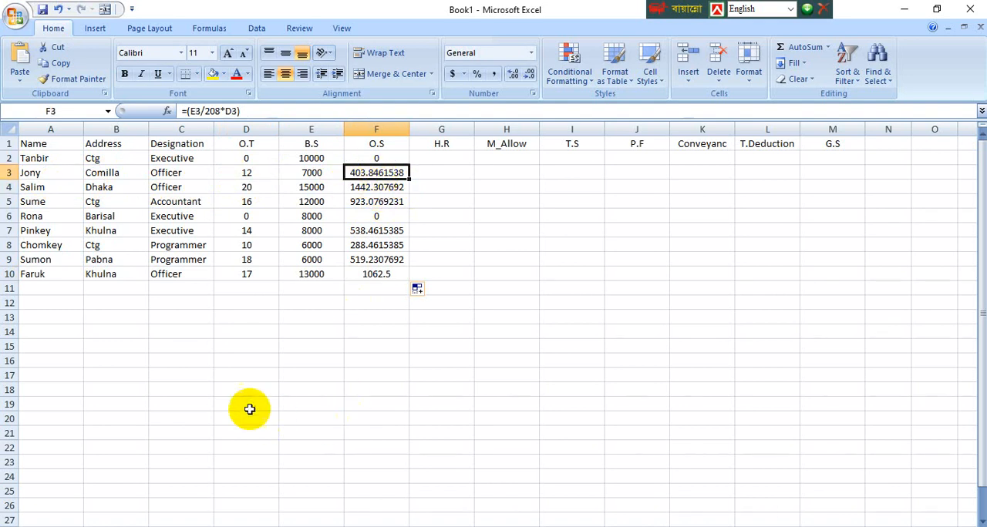
Step: Set up the working-hours example in row 18 with 30 in D18, 4 in E18, 26 in F18 and 8 in G18
{"action": "left_click", "coordinate": [236, 388]}
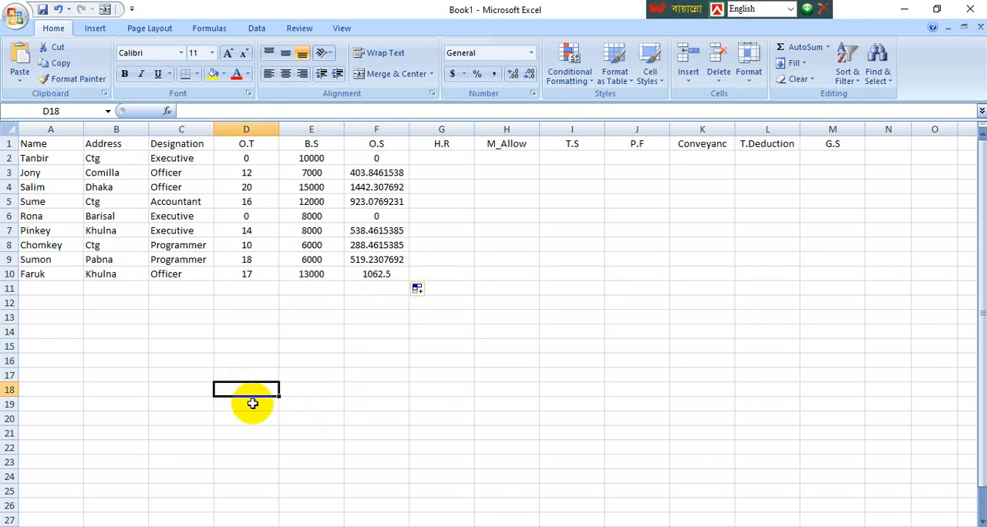
{"action": "type", "text": "30"}
{"action": "key", "text": "Tab"}
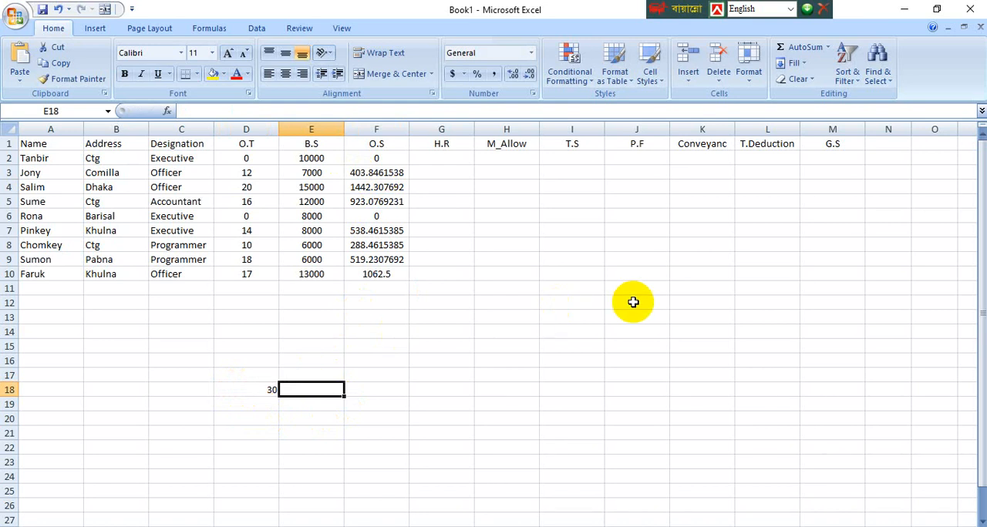
{"action": "type", "text": "4"}
{"action": "key", "text": "Tab"}
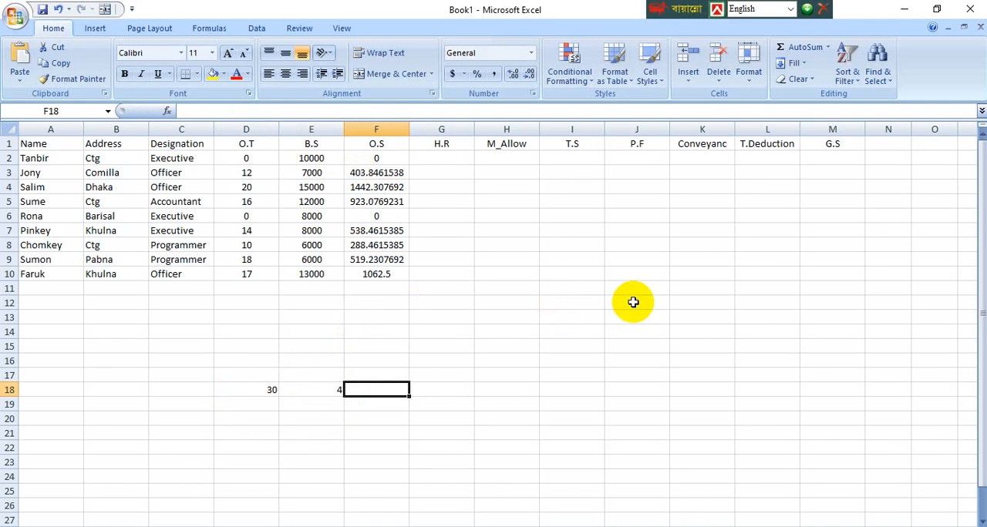
{"action": "left_click", "coordinate": [304, 386]}
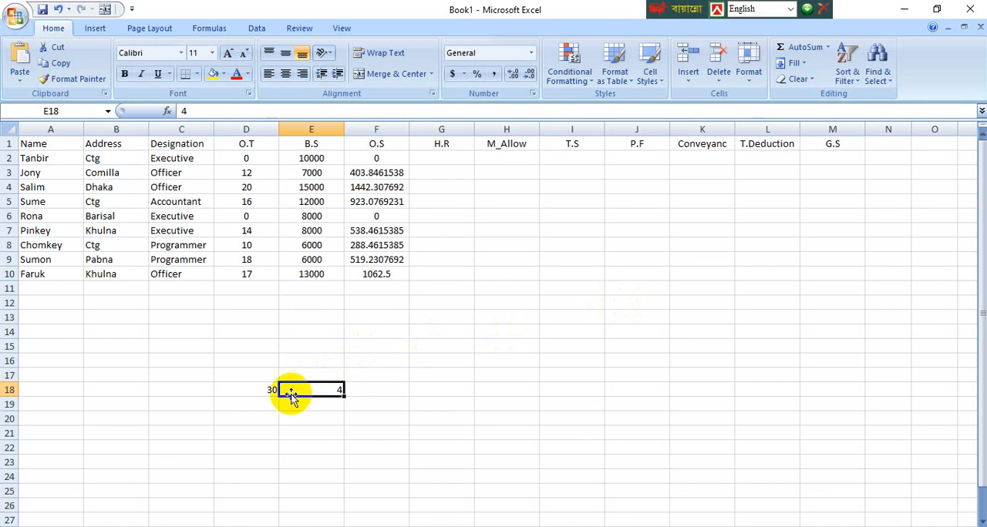
{"action": "left_click", "coordinate": [378, 392]}
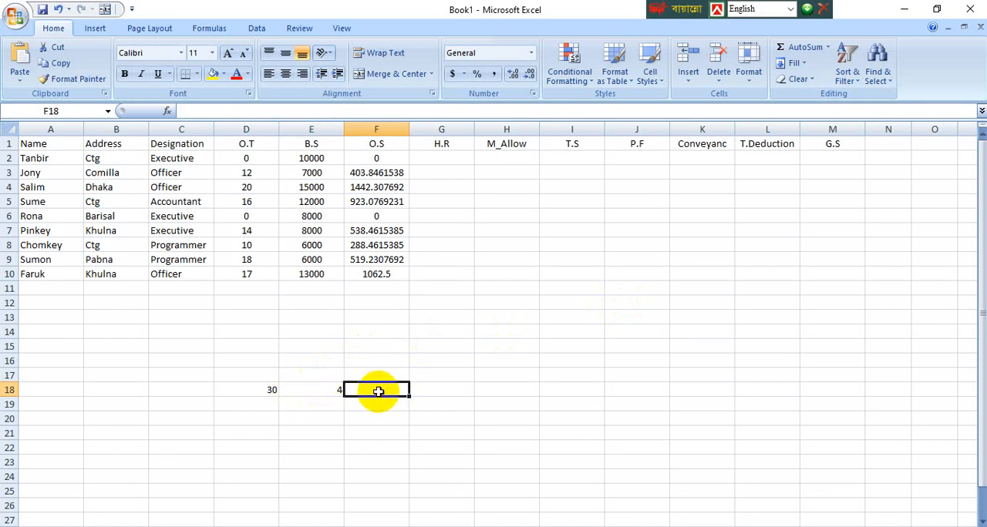
{"action": "double_click", "coordinate": [377, 392]}
{"action": "key", "text": "Tab"}
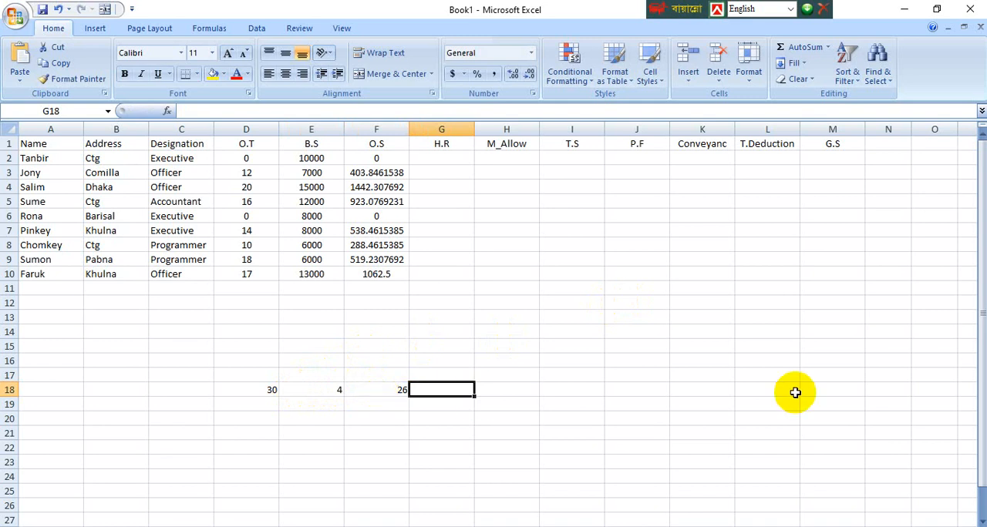
{"action": "type", "text": "8"}
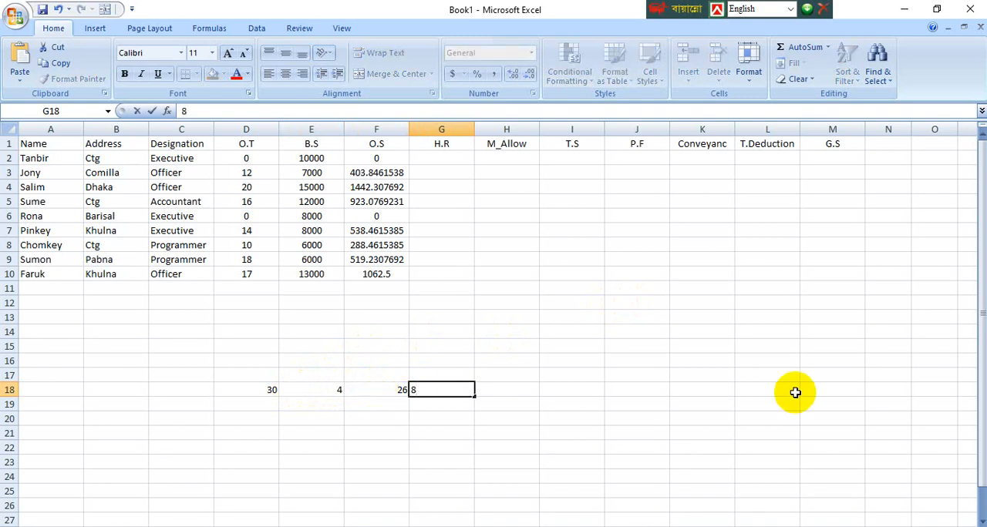
{"action": "key", "text": "Tab"}
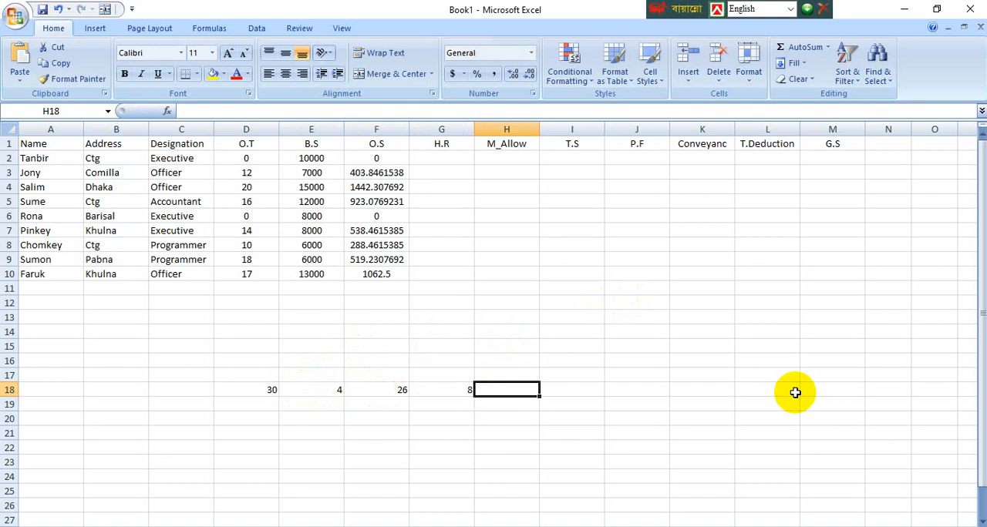
Step: Multiply the 26 working days by the 8 daily hours in cell H18 with the formula =F18*G18
{"action": "type", "text": "="}
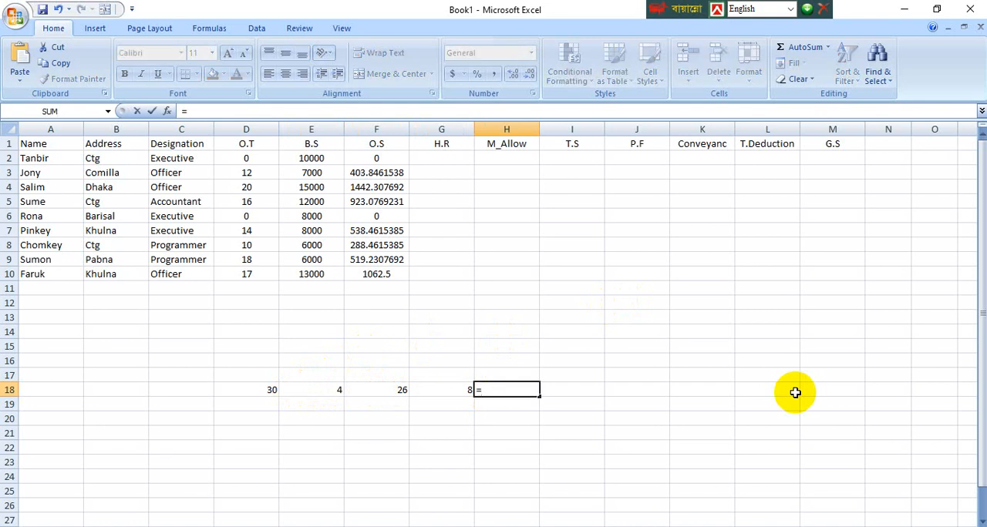
{"action": "left_click", "coordinate": [398, 387]}
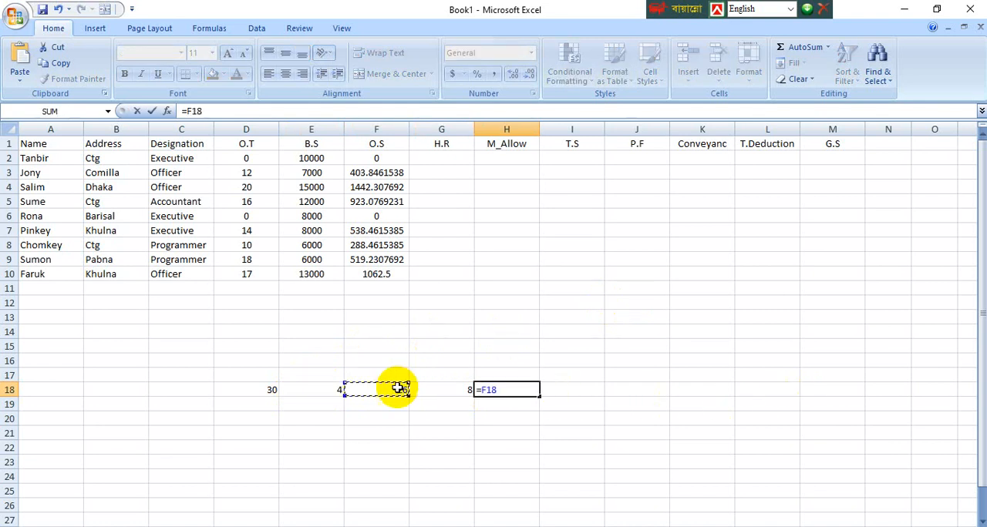
{"action": "type", "text": "*"}
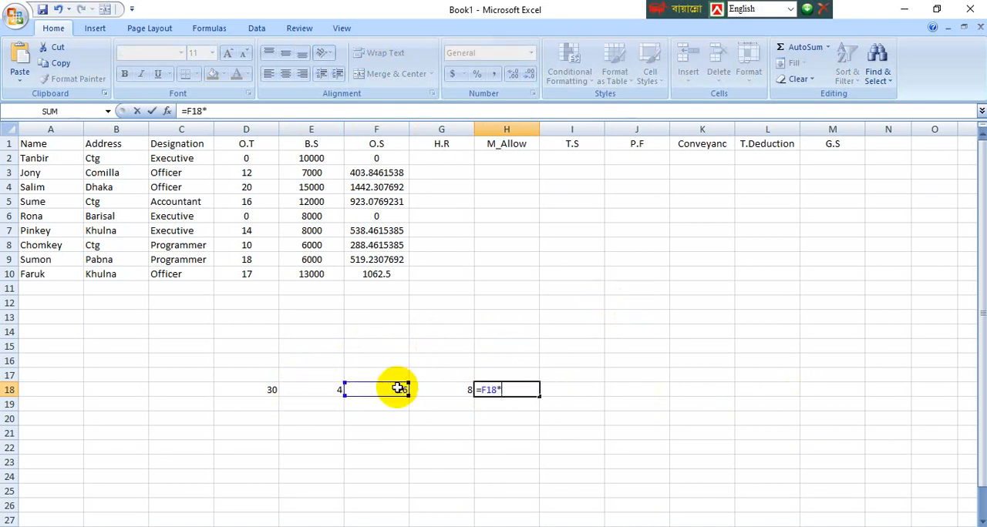
{"action": "left_click", "coordinate": [442, 390]}
{"action": "key", "text": "Return"}
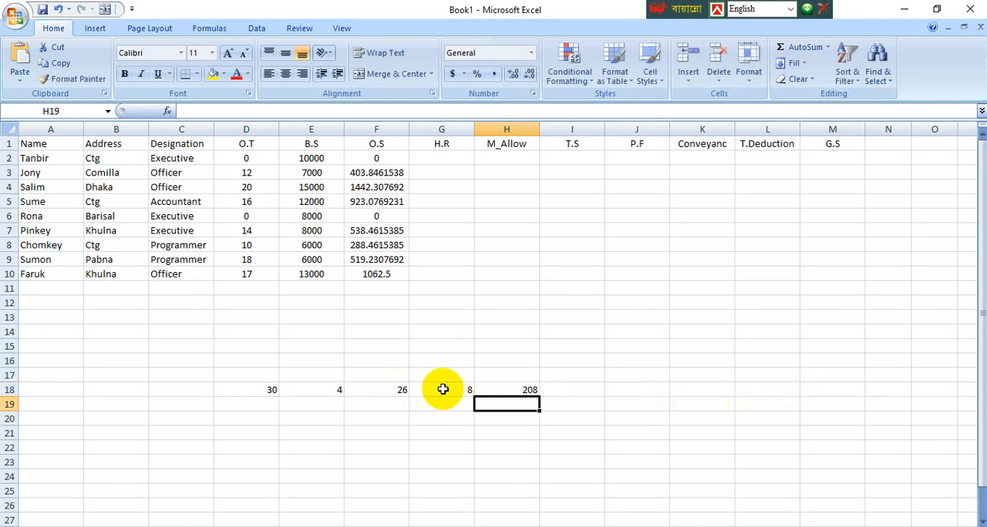
Step: Compare the working-hours result in H18 with the overtime formula in F2 and its input cells D2 and E2
{"action": "left_click", "coordinate": [527, 389]}
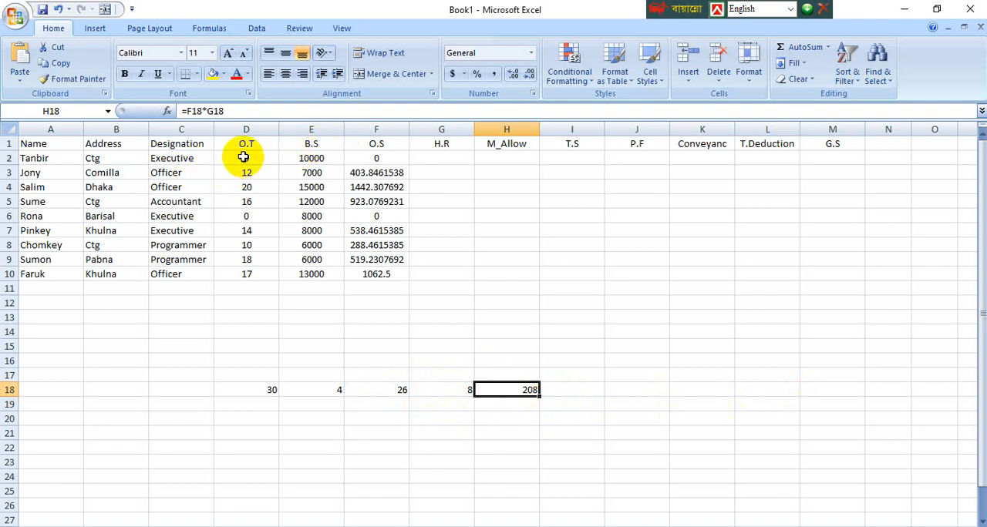
{"action": "left_click", "coordinate": [244, 156]}
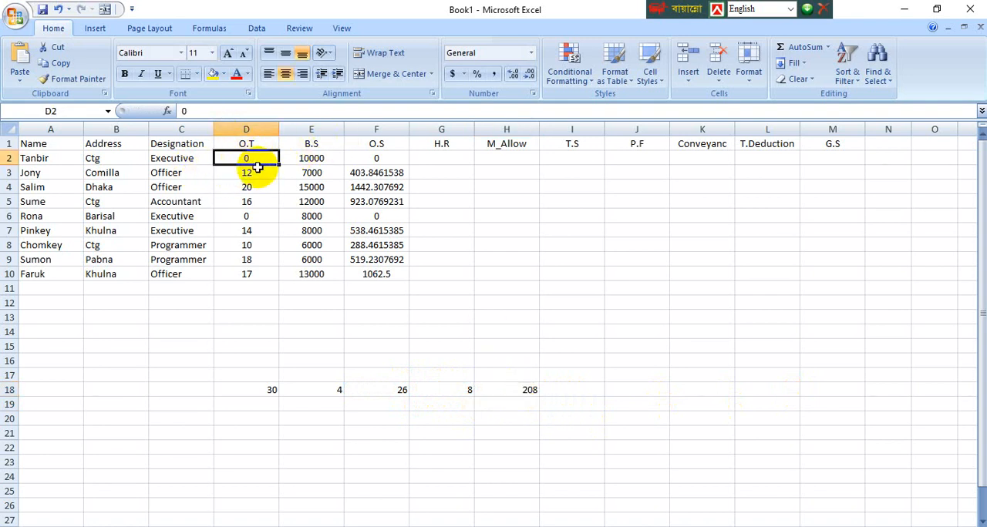
{"action": "left_click", "coordinate": [306, 157]}
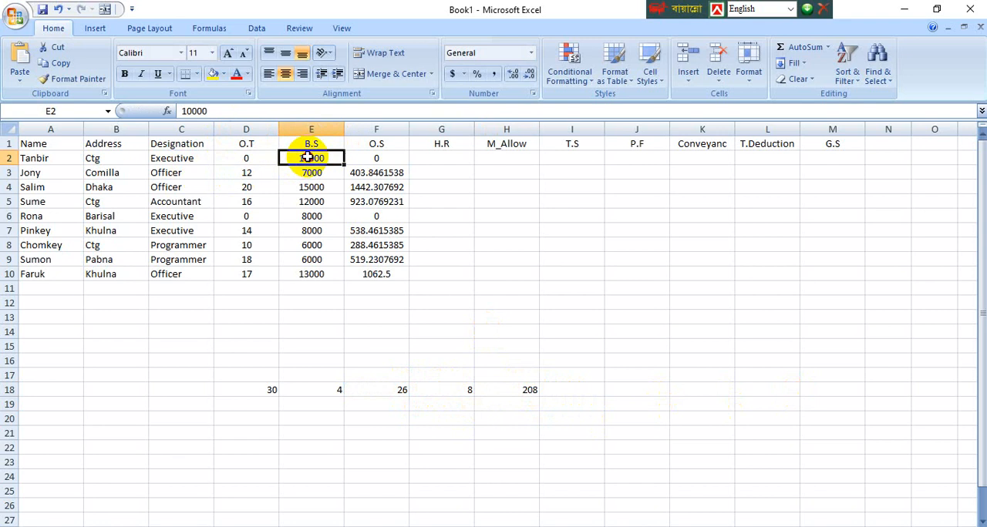
{"action": "left_click", "coordinate": [377, 159]}
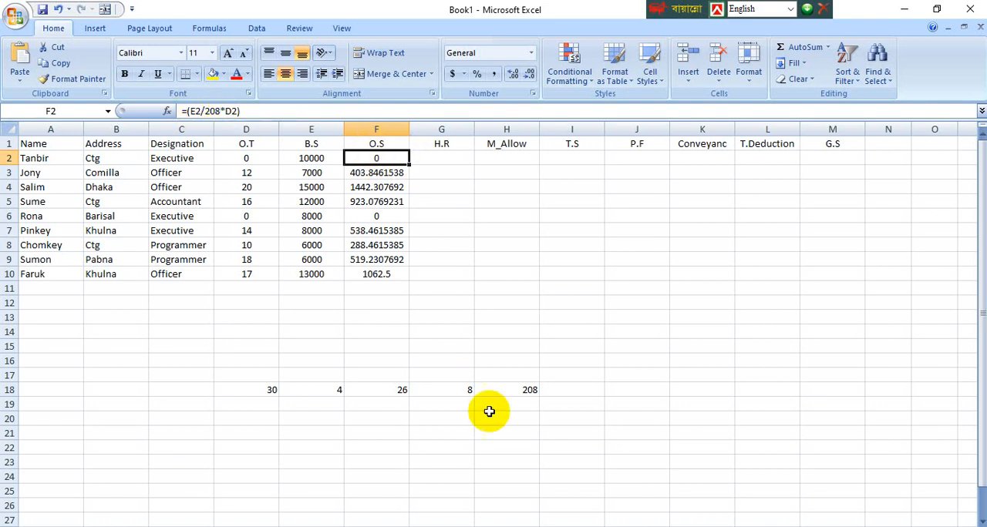
{"action": "left_click", "coordinate": [519, 394]}
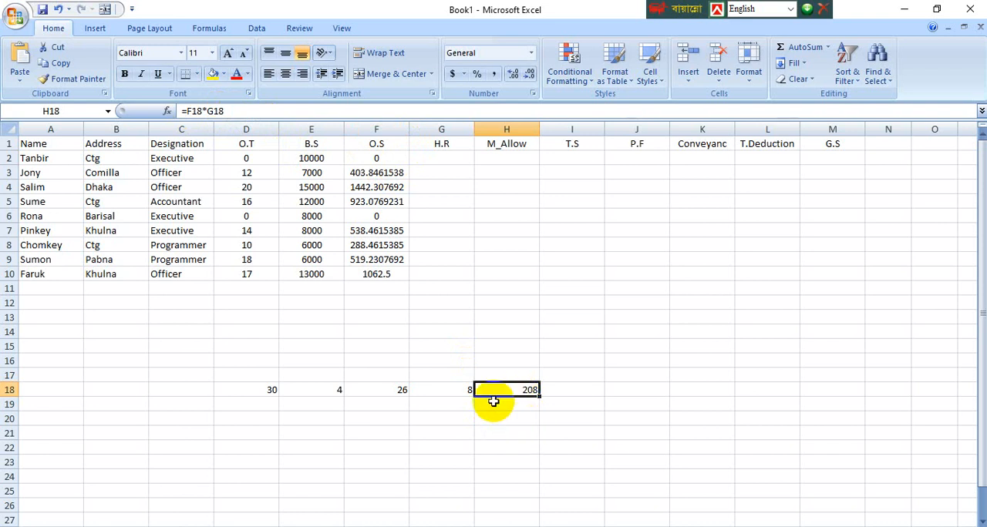
Step: Enter the example salary 7000 in G21 and the working days 26 in H21
{"action": "left_click", "coordinate": [454, 437]}
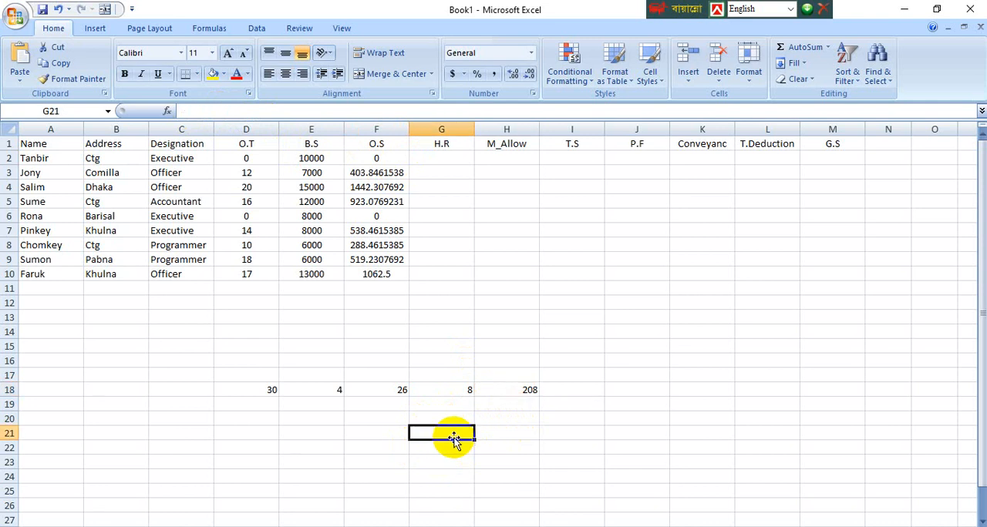
{"action": "type", "text": "7000"}
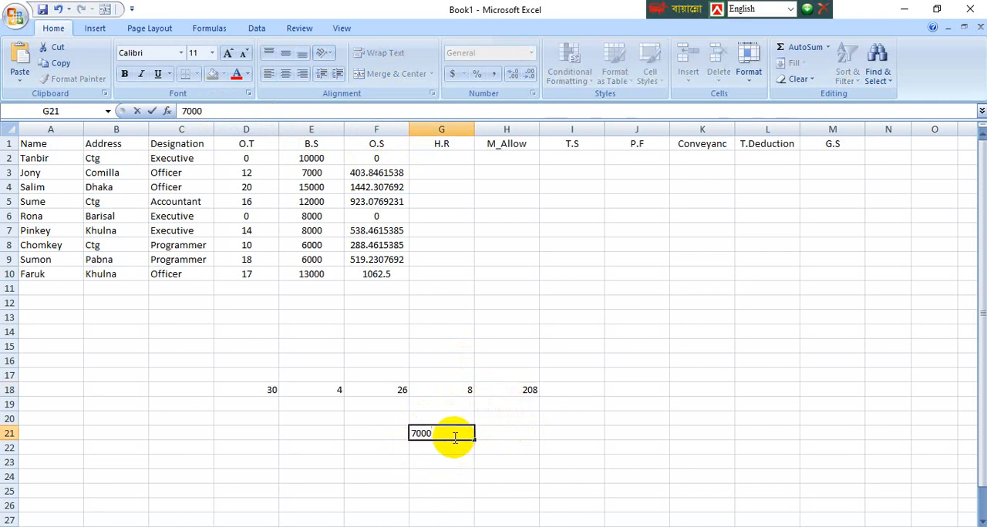
{"action": "key", "text": "Tab"}
{"action": "type", "text": "26"}
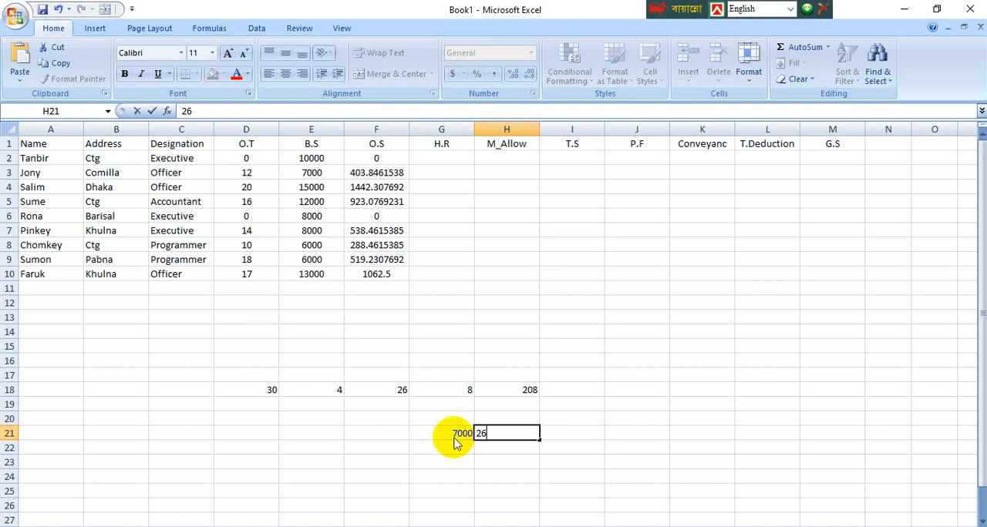
{"action": "key", "text": "Tab"}
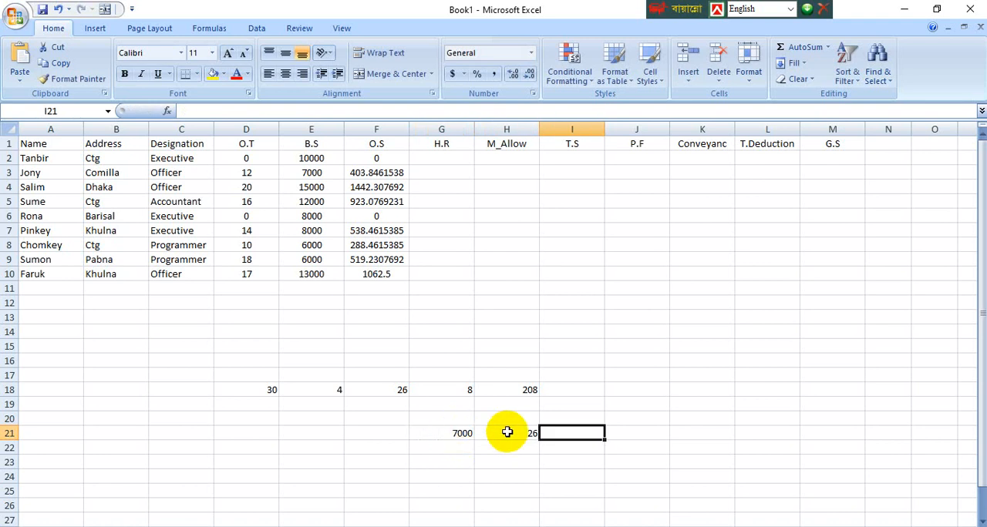
Step: Calculate the daily salary in cell I21 with the formula =G21/H21
{"action": "type", "text": "="}
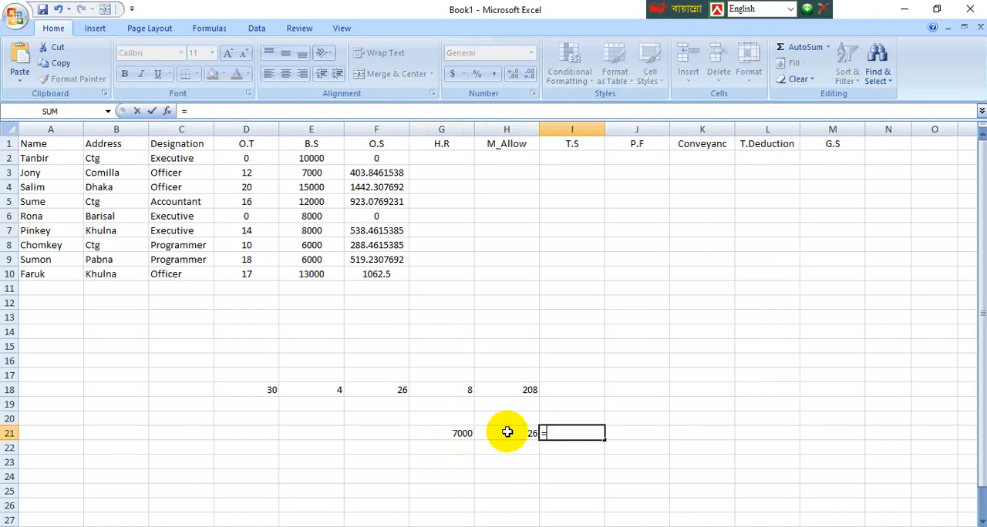
{"action": "left_click", "coordinate": [458, 436]}
{"action": "type", "text": "/"}
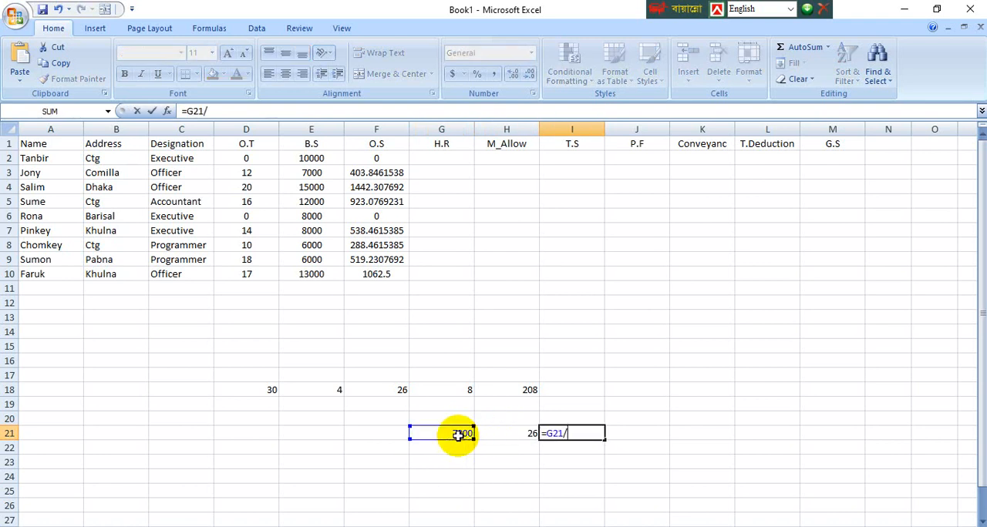
{"action": "left_click", "coordinate": [508, 432]}
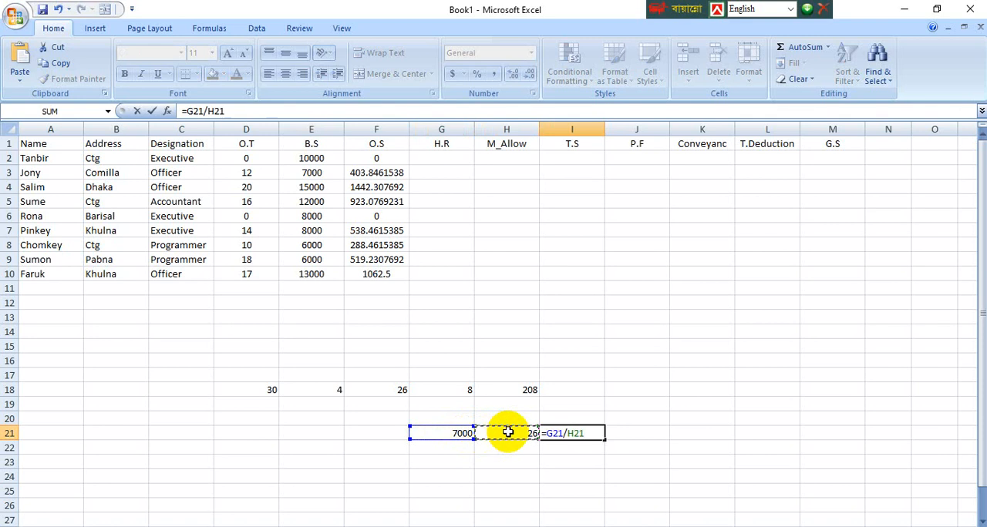
{"action": "key", "text": "Return"}
{"action": "left_click", "coordinate": [640, 445]}
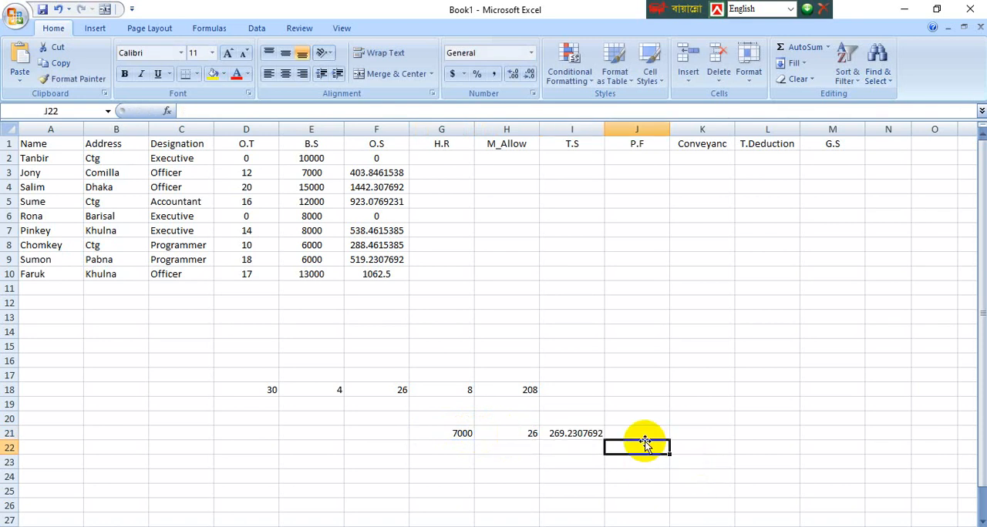
Step: Enter the 8 daily working hours in cell J21 beside the daily salary
{"action": "left_click", "coordinate": [576, 433]}
{"action": "left_click", "coordinate": [636, 434]}
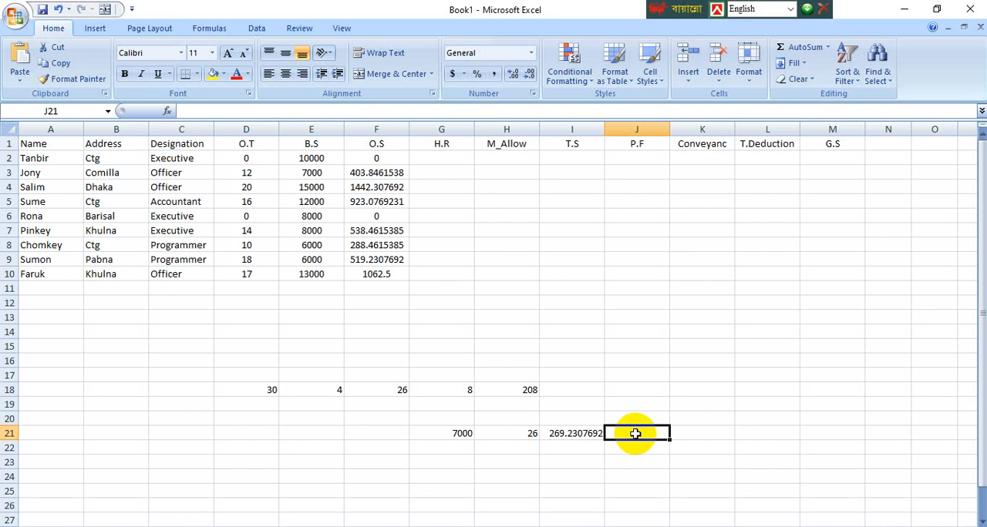
{"action": "left_click", "coordinate": [546, 436]}
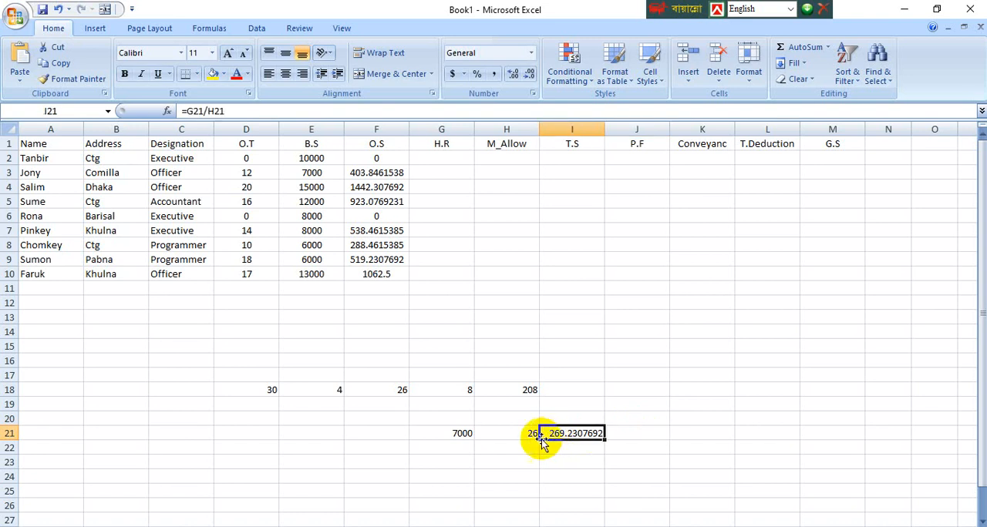
{"action": "left_click", "coordinate": [526, 436]}
{"action": "left_click", "coordinate": [570, 434]}
{"action": "left_click", "coordinate": [620, 434]}
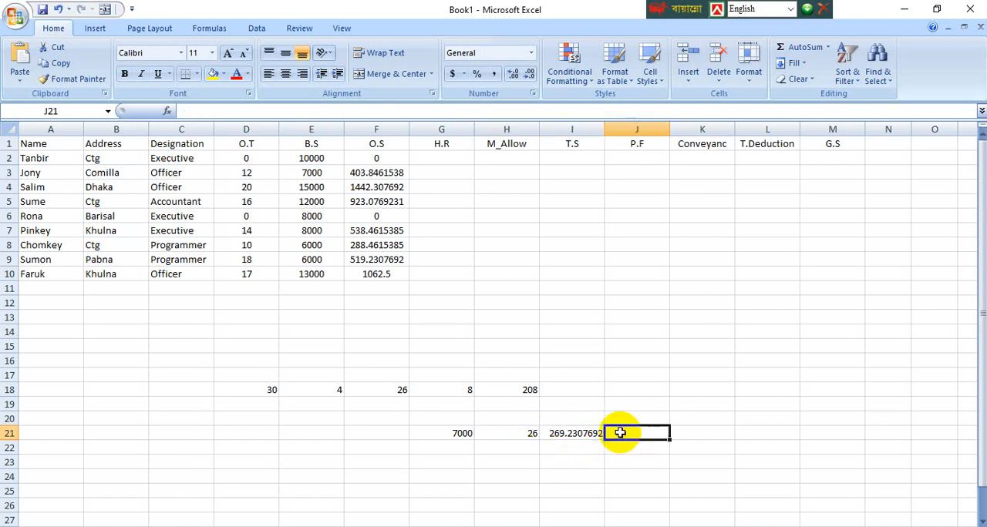
{"action": "type", "text": "8"}
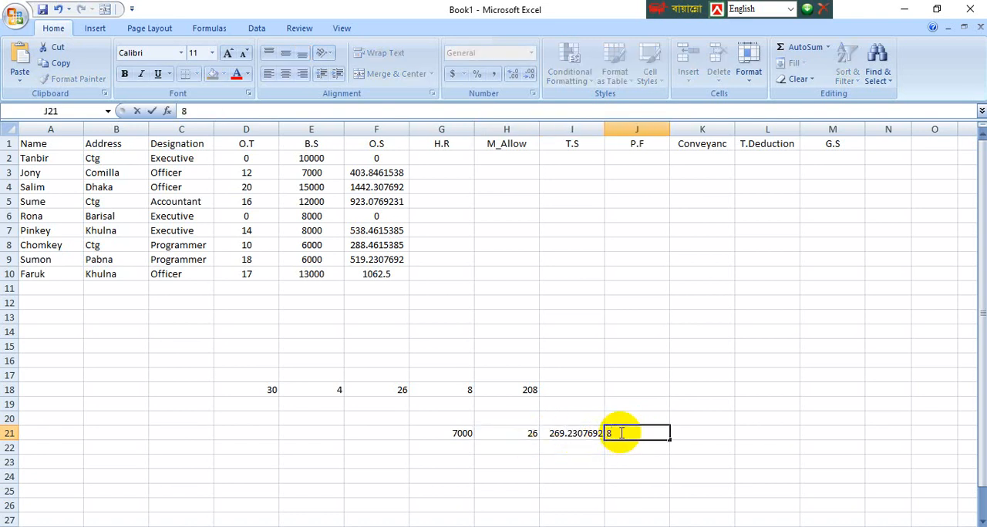
{"action": "key", "text": "Tab"}
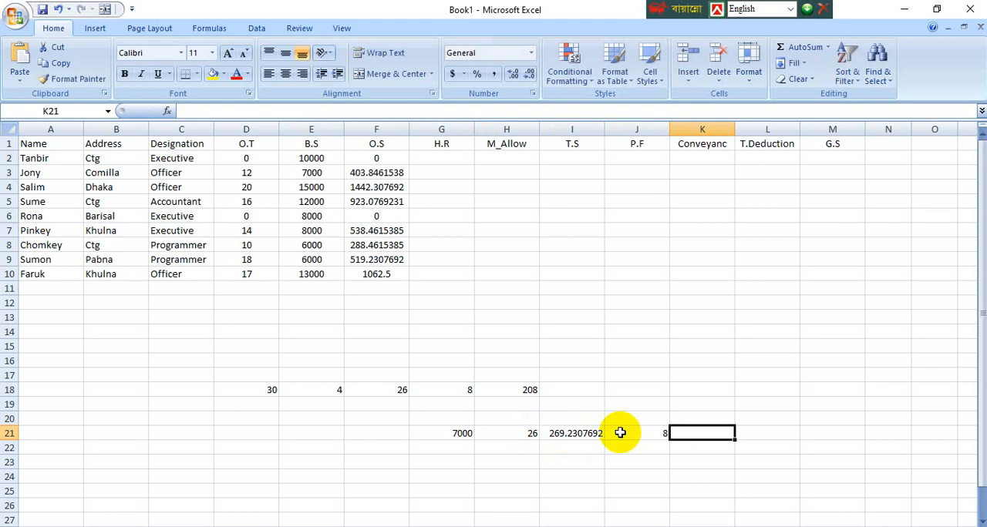
{"action": "type", "text": "="}
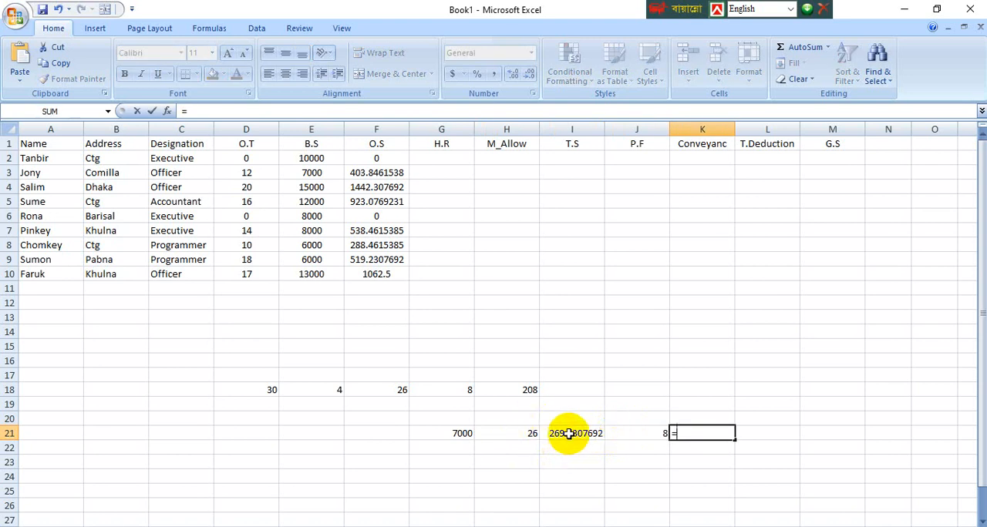
{"action": "left_click", "coordinate": [629, 434]}
{"action": "key", "text": "BackSpace"}
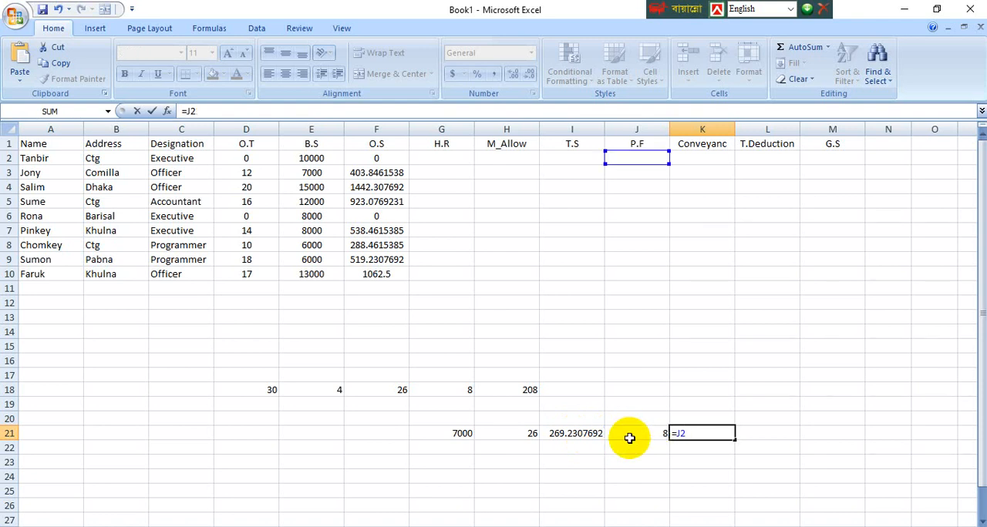
{"action": "left_click", "coordinate": [712, 438]}
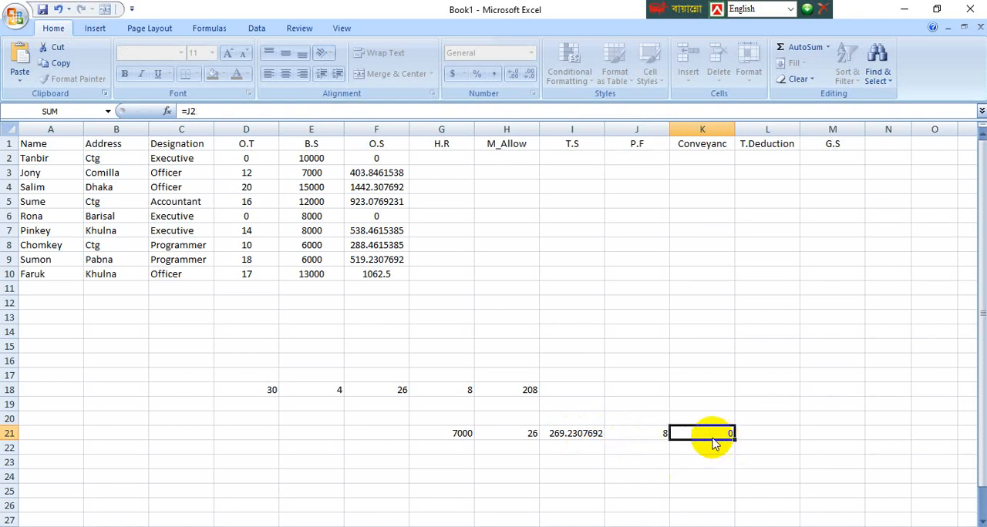
{"action": "key", "text": "ctrl+s"}
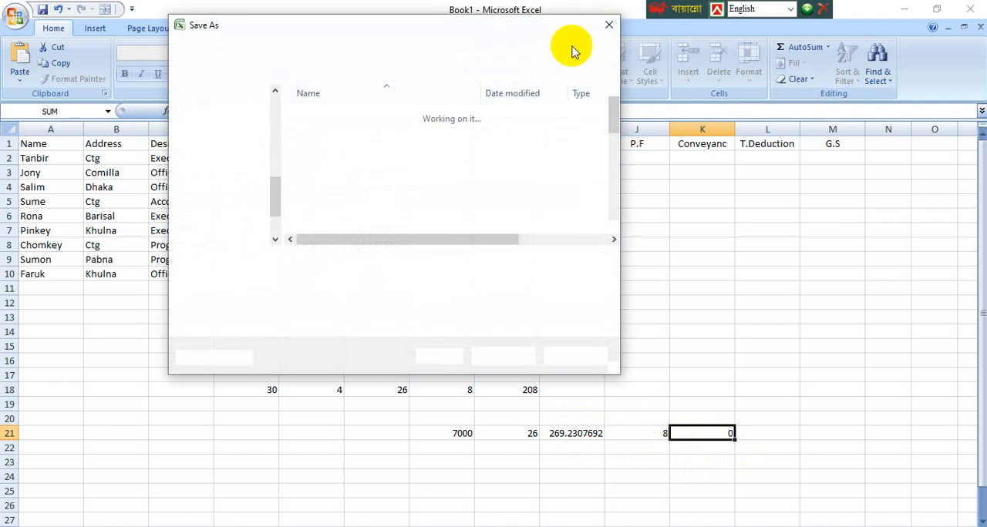
{"action": "left_click", "coordinate": [608, 25]}
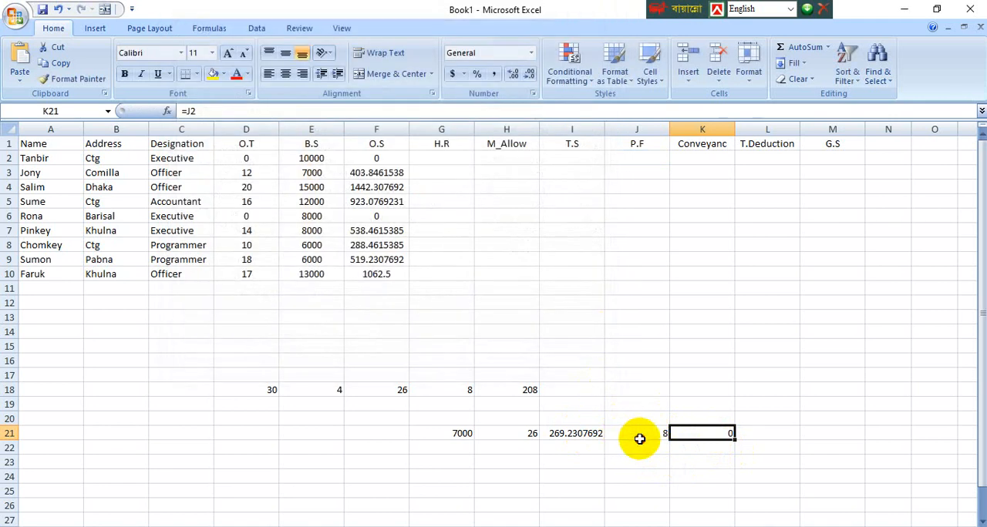
Step: Clear the contents of cells J21 and K21
{"action": "left_click", "coordinate": [639, 439]}
{"action": "key", "text": "Delete"}
{"action": "left_click", "coordinate": [709, 443]}
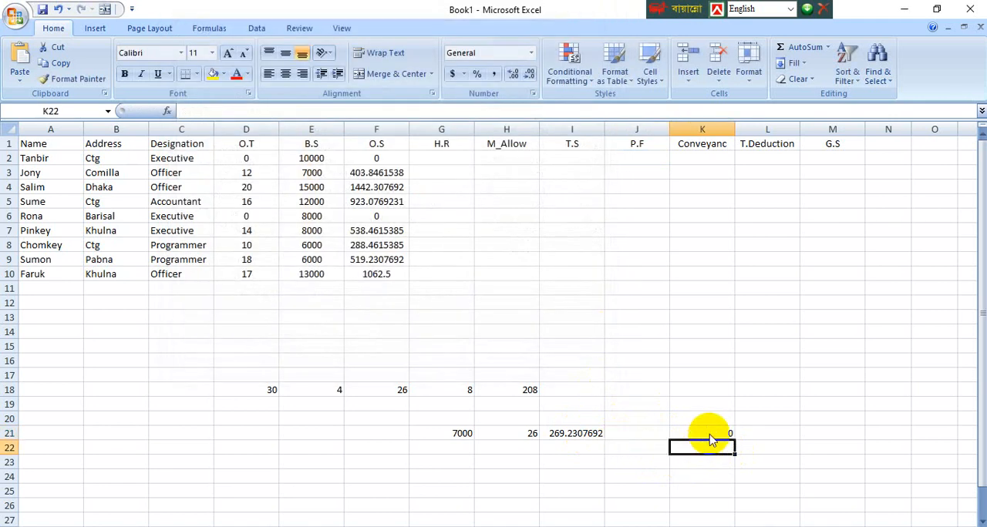
{"action": "left_click", "coordinate": [708, 433]}
{"action": "key", "text": "Delete"}
Step: Enter 12 in cell J21 and multiply the daily salary by it in K21 with the formula =I21*J21
{"action": "left_click", "coordinate": [632, 432]}
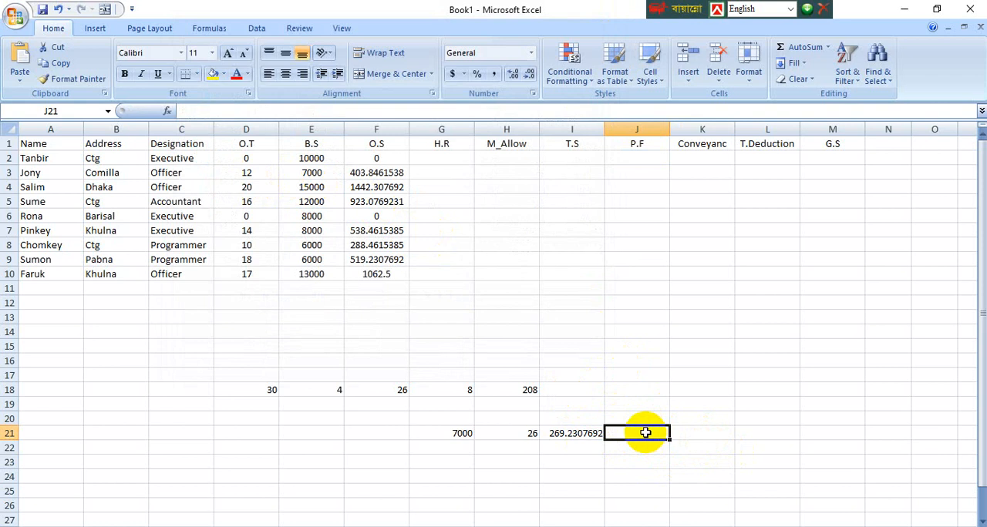
{"action": "type", "text": "12"}
{"action": "key", "text": "Tab"}
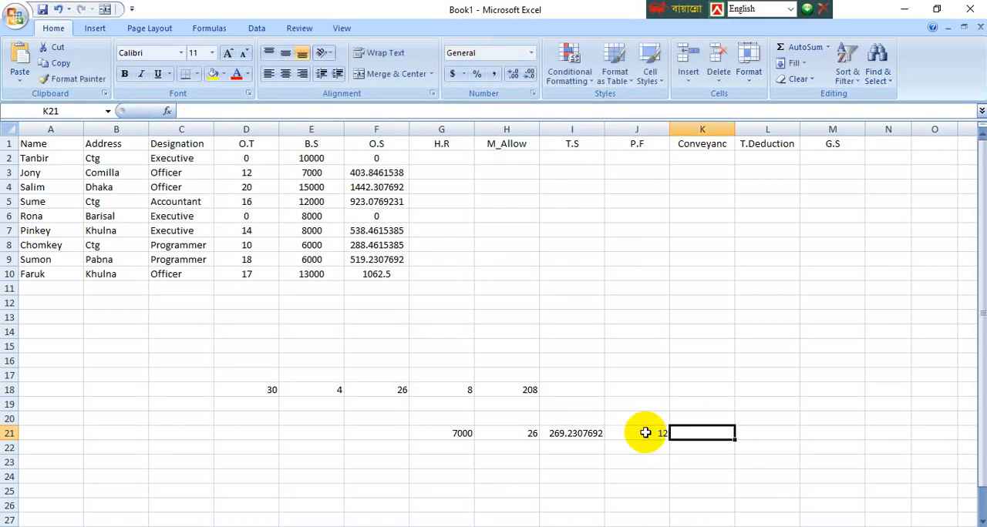
{"action": "type", "text": "="}
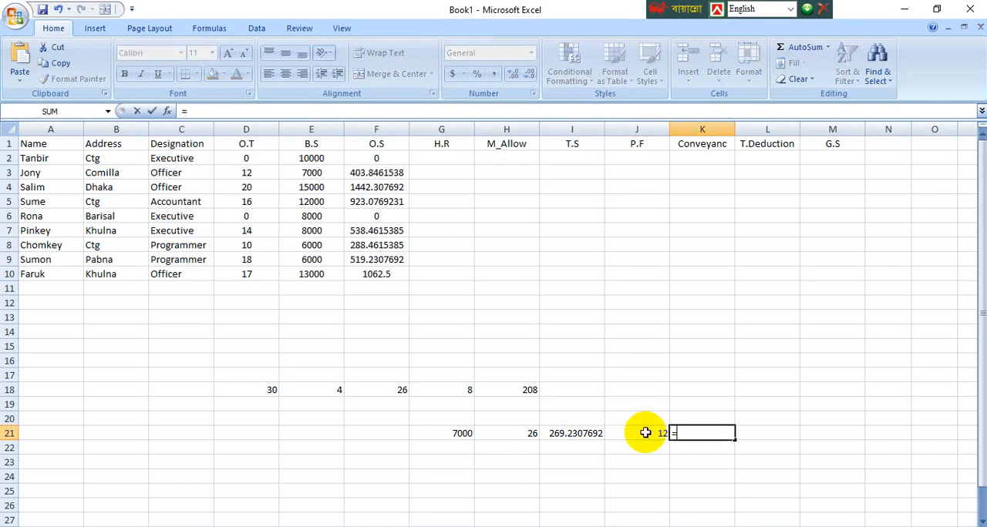
{"action": "left_click", "coordinate": [565, 434]}
{"action": "type", "text": "*"}
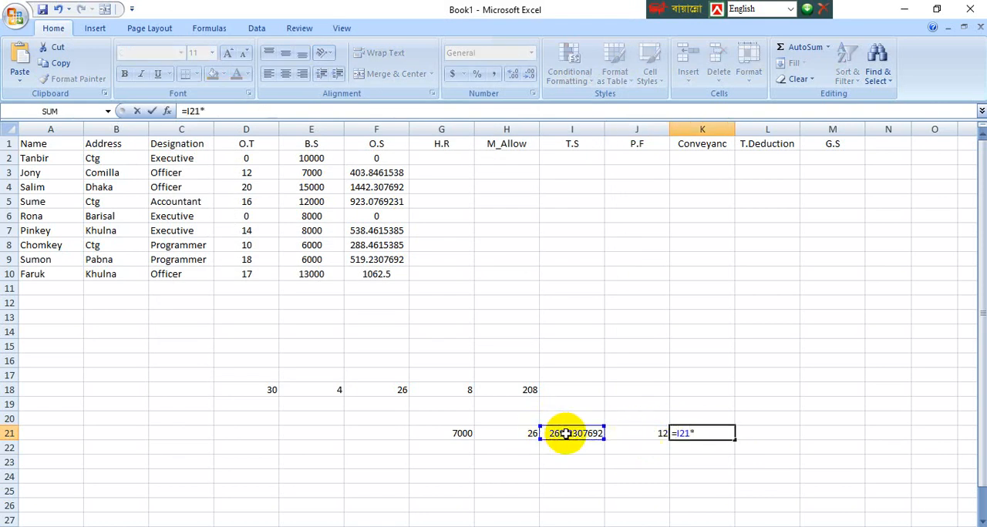
{"action": "left_click", "coordinate": [652, 434]}
{"action": "key", "text": "Return"}
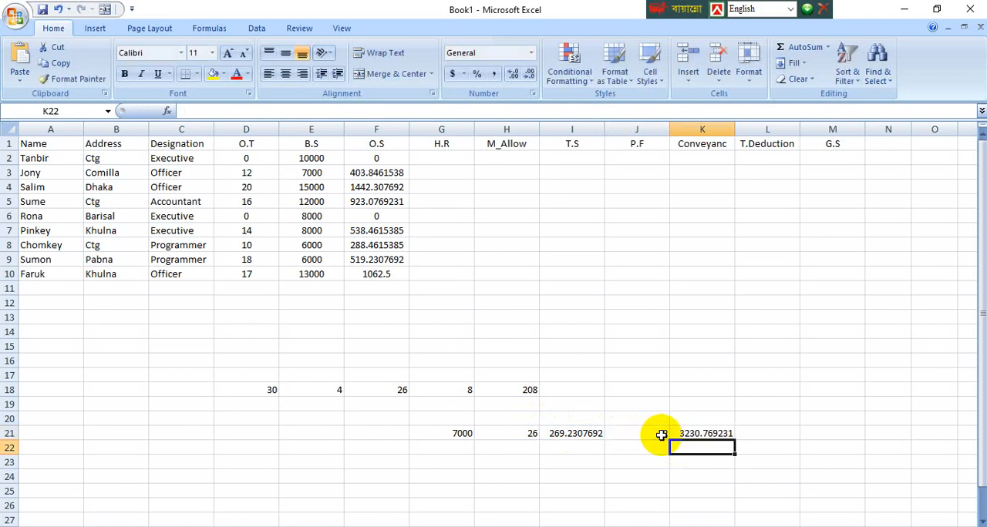
Step: Remove the 12 in J21 and the multiplication formula in K21
{"action": "left_click", "coordinate": [633, 465]}
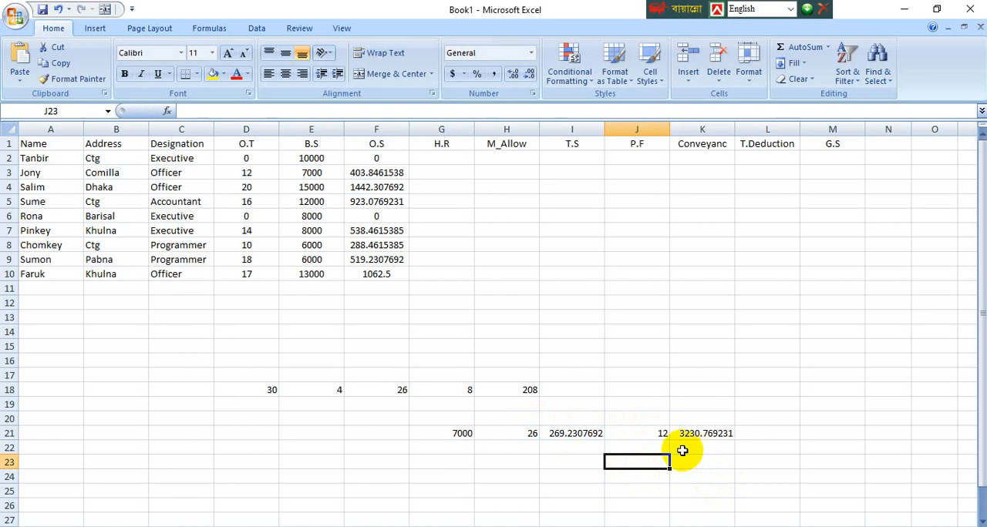
{"action": "left_click", "coordinate": [654, 437]}
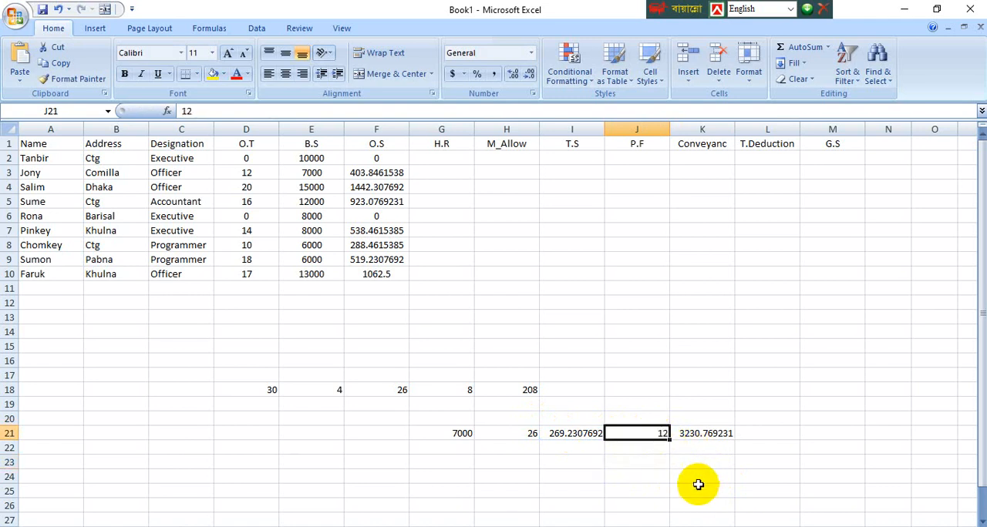
{"action": "left_click", "coordinate": [696, 479]}
{"action": "left_click", "coordinate": [429, 526]}
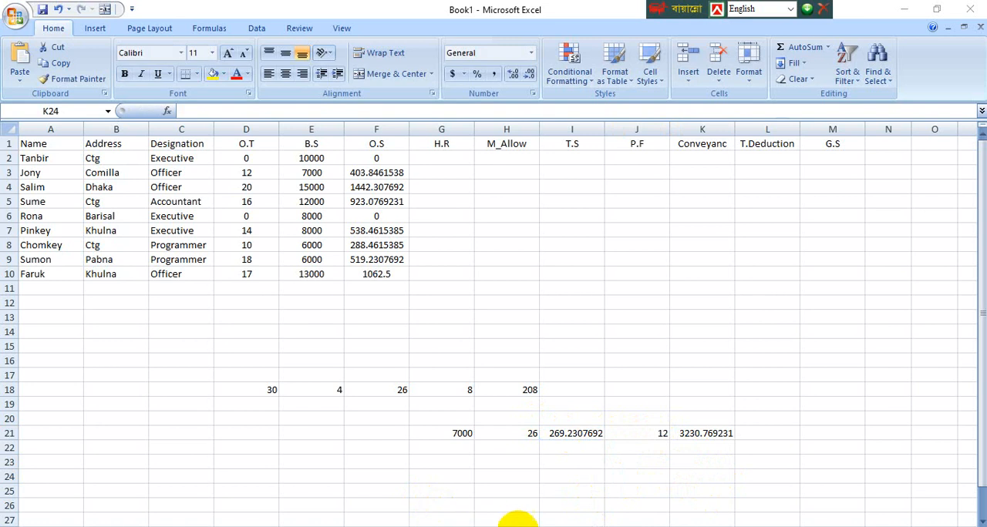
{"action": "left_click", "coordinate": [634, 435]}
{"action": "key", "text": "Delete"}
Step: Enter the 8 daily working hours in J21 as the divisor for the daily salary in I21
{"action": "left_click", "coordinate": [632, 433]}
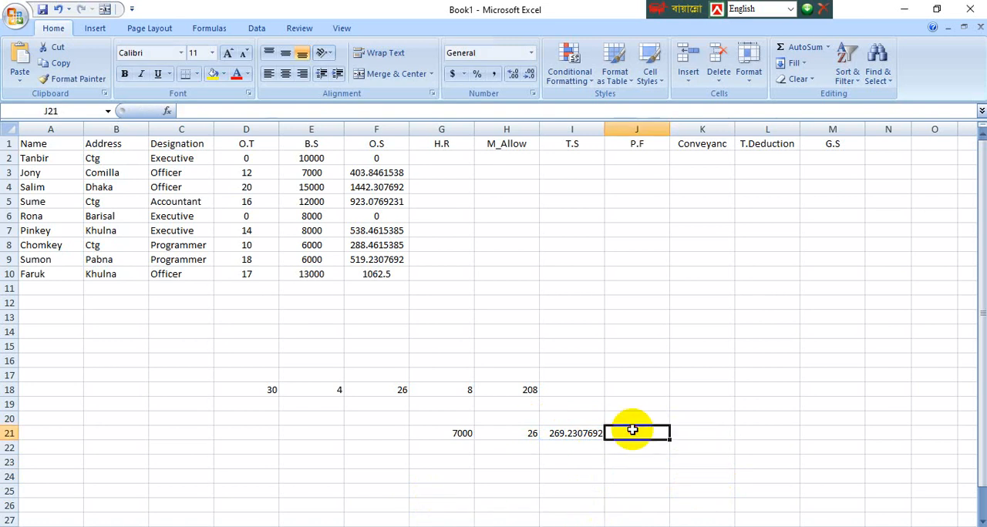
{"action": "type", "text": "8"}
{"action": "key", "text": "Tab"}
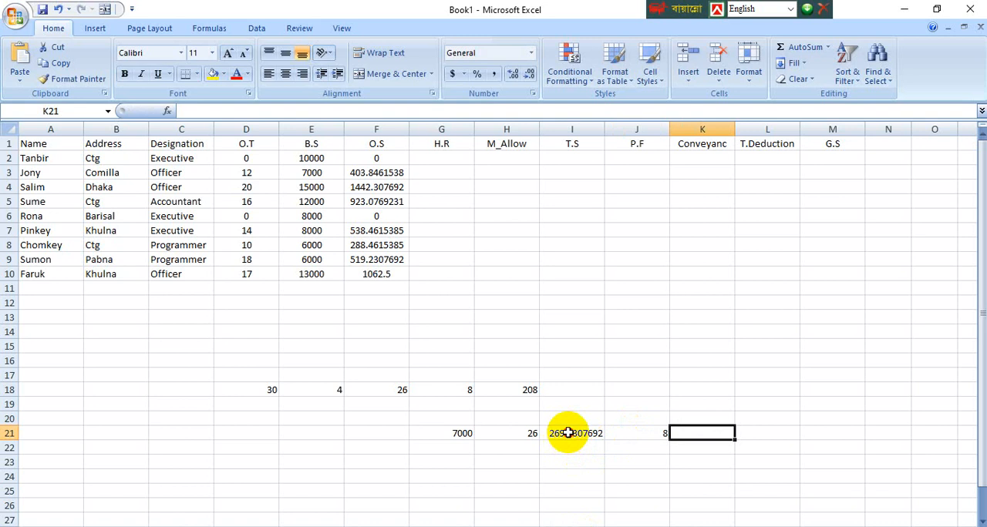
{"action": "left_click", "coordinate": [567, 433]}
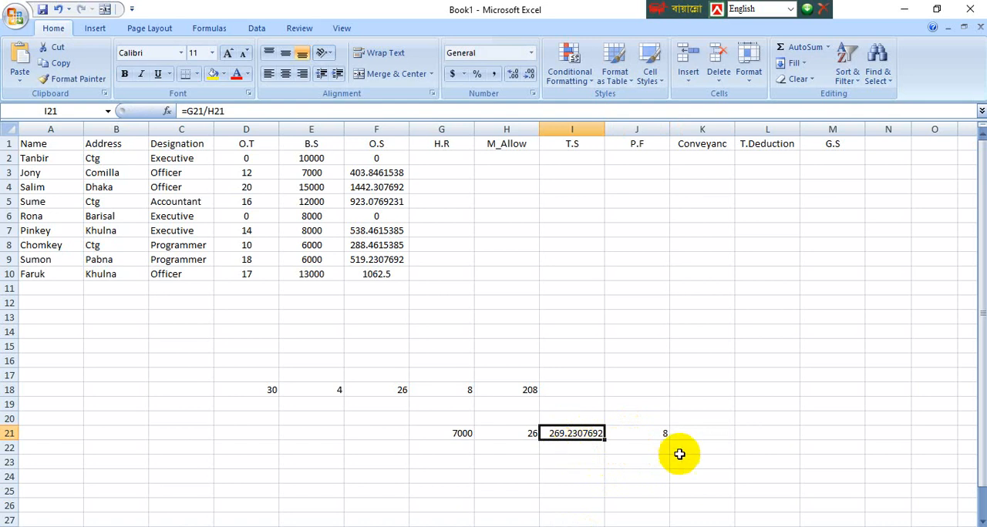
{"action": "left_click", "coordinate": [647, 433]}
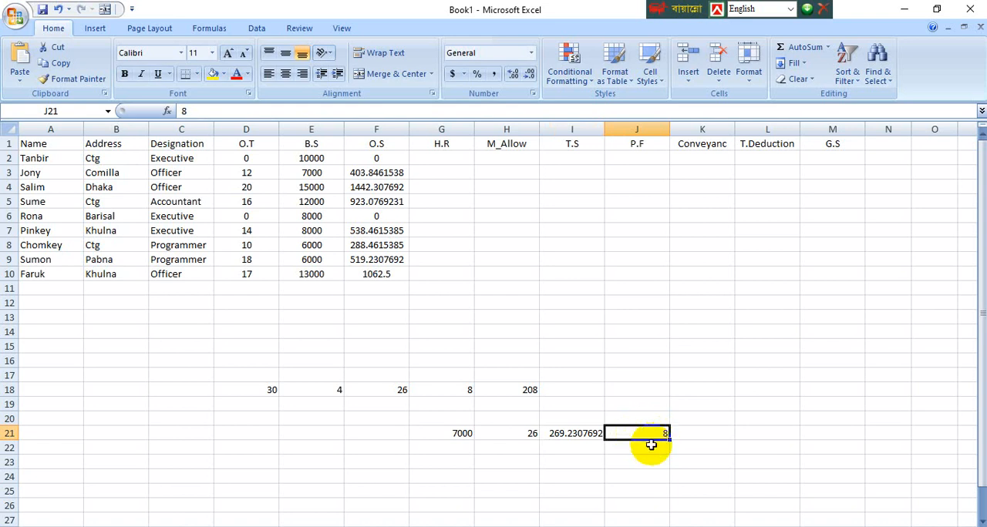
Step: Calculate the hourly salary in cell K21 with the formula =I21/J21
{"action": "left_click", "coordinate": [707, 436]}
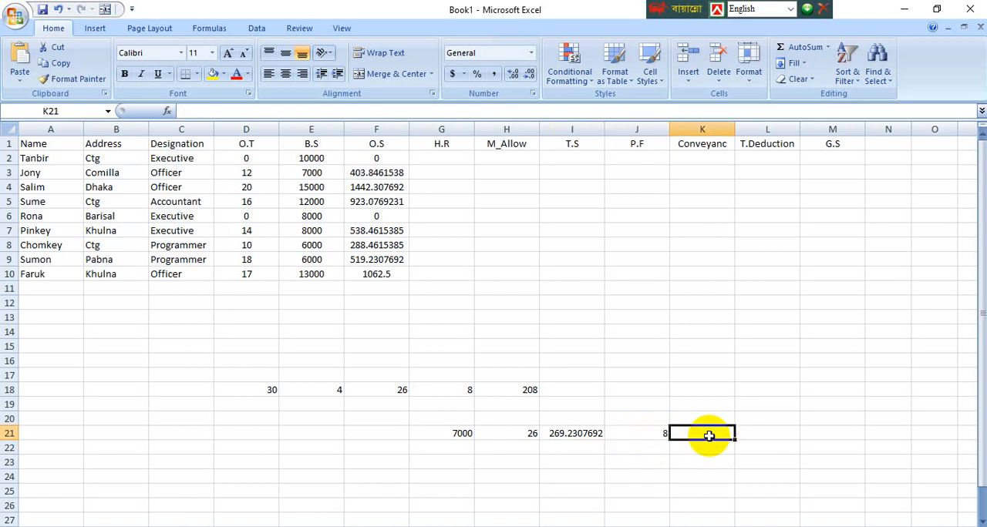
{"action": "type", "text": "="}
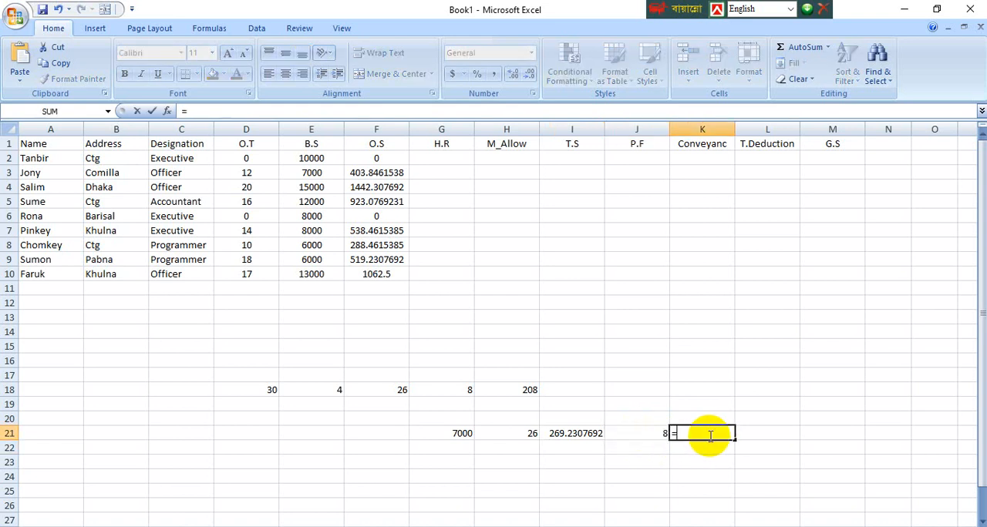
{"action": "left_click", "coordinate": [563, 434]}
{"action": "type", "text": "/"}
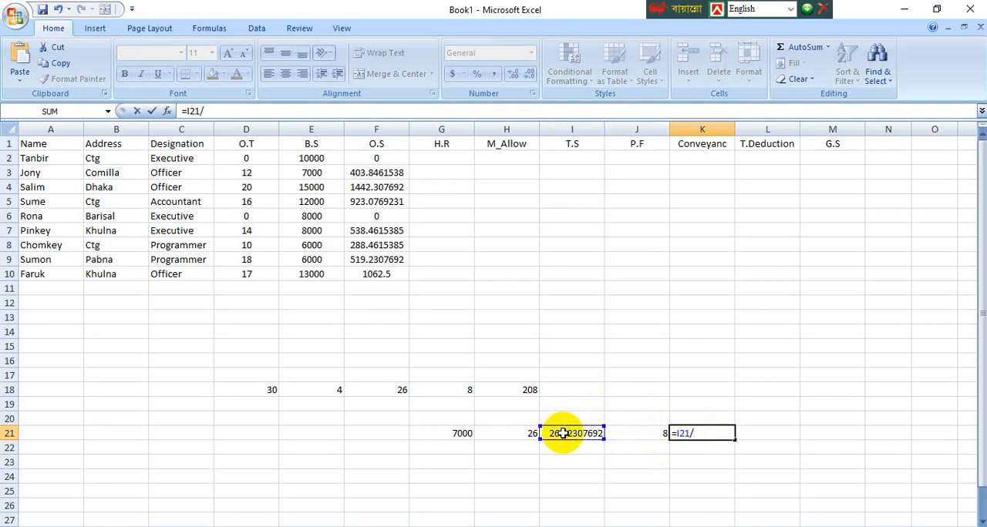
{"action": "left_click", "coordinate": [640, 434]}
{"action": "key", "text": "Return"}
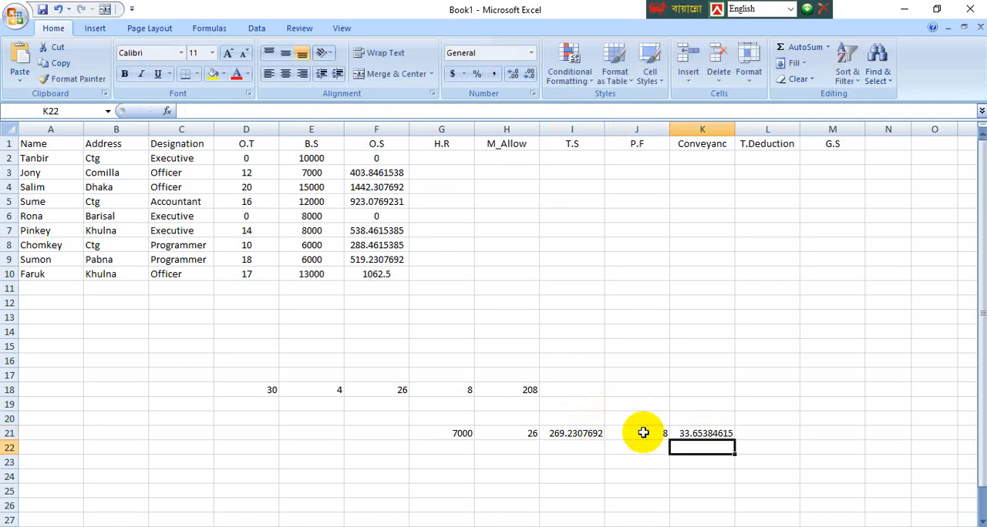
{"action": "left_click", "coordinate": [697, 433]}
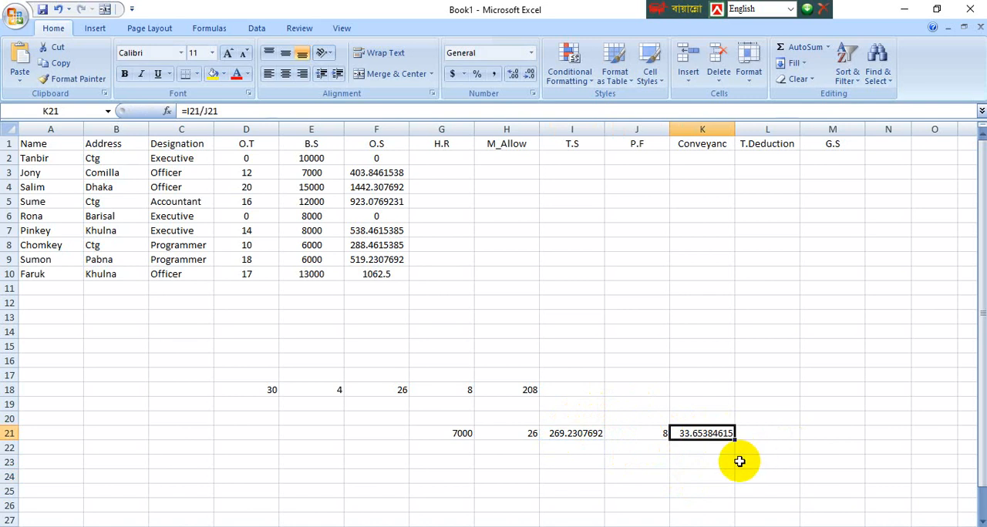
{"action": "left_click", "coordinate": [687, 460]}
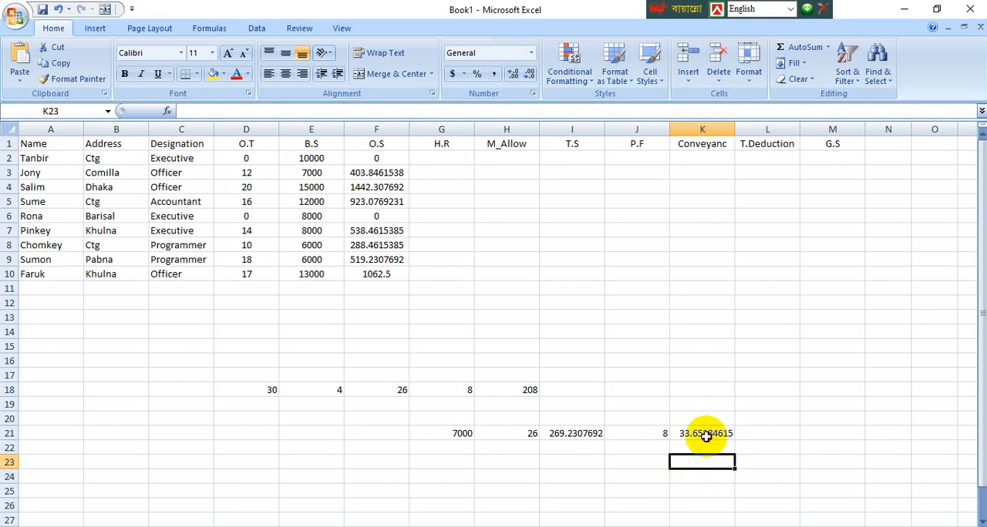
Step: Enter the 12 overtime hours in cell L21 beside the hourly salary
{"action": "left_click", "coordinate": [703, 434]}
{"action": "left_click", "coordinate": [771, 436]}
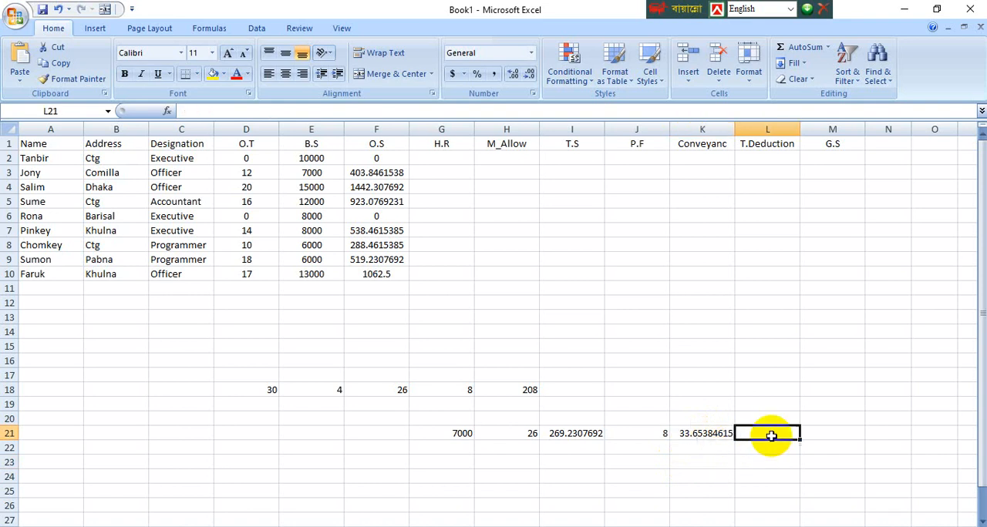
{"action": "type", "text": "12"}
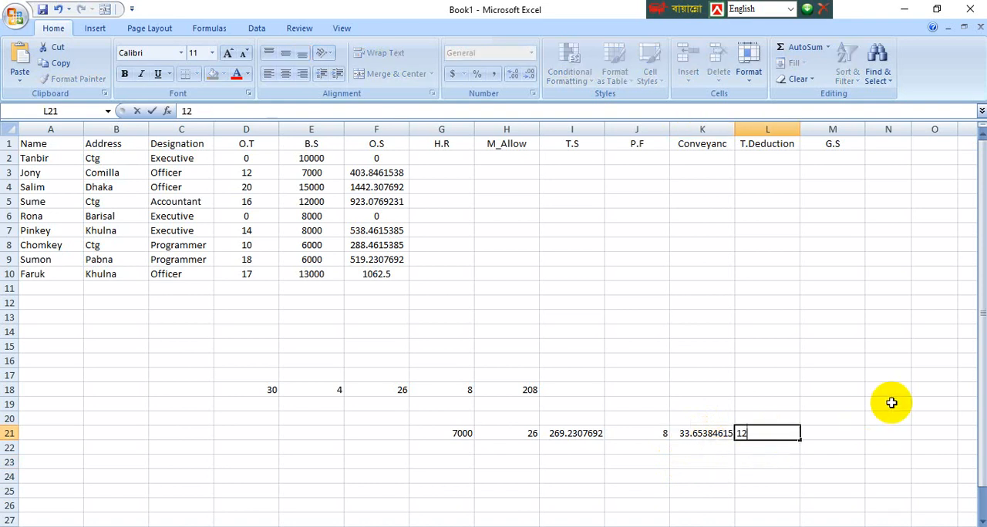
{"action": "key", "text": "Tab"}
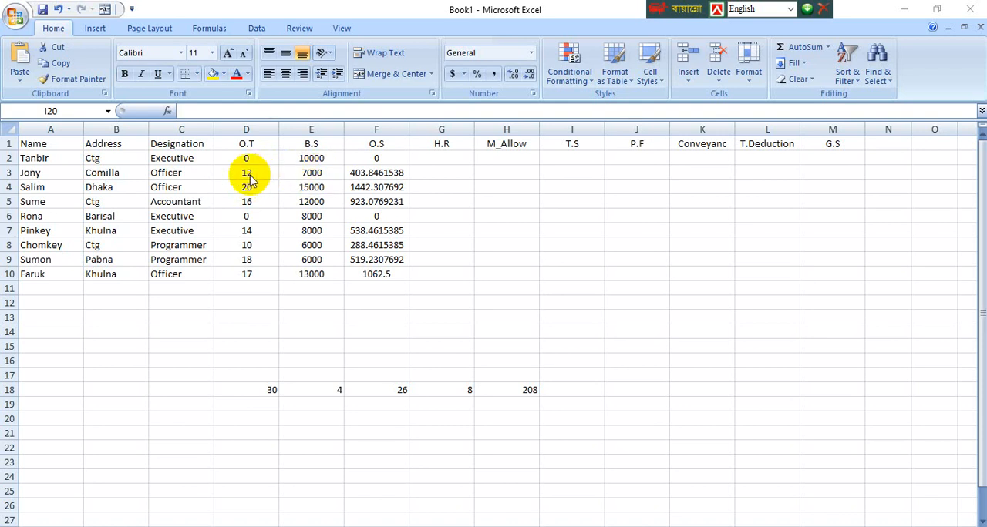
{"action": "left_click", "coordinate": [295, 431]}
{"action": "left_click", "coordinate": [304, 431]}
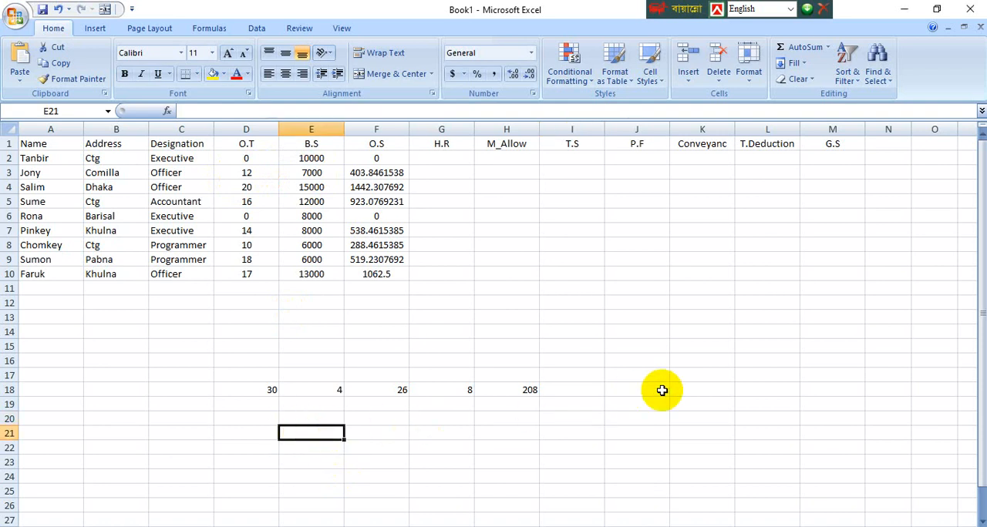
{"action": "key", "text": "Up"}
{"action": "key", "text": "Left"}
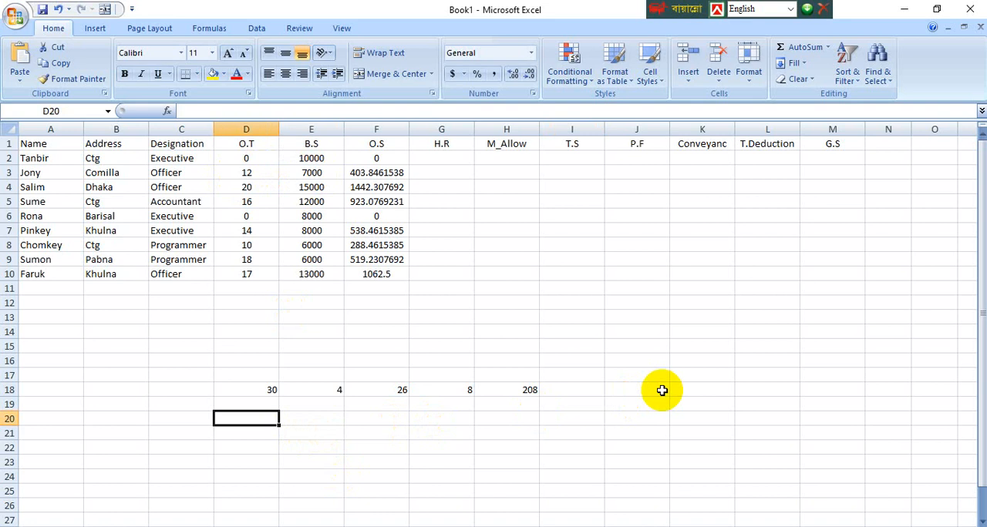
{"action": "key", "text": "Right"}
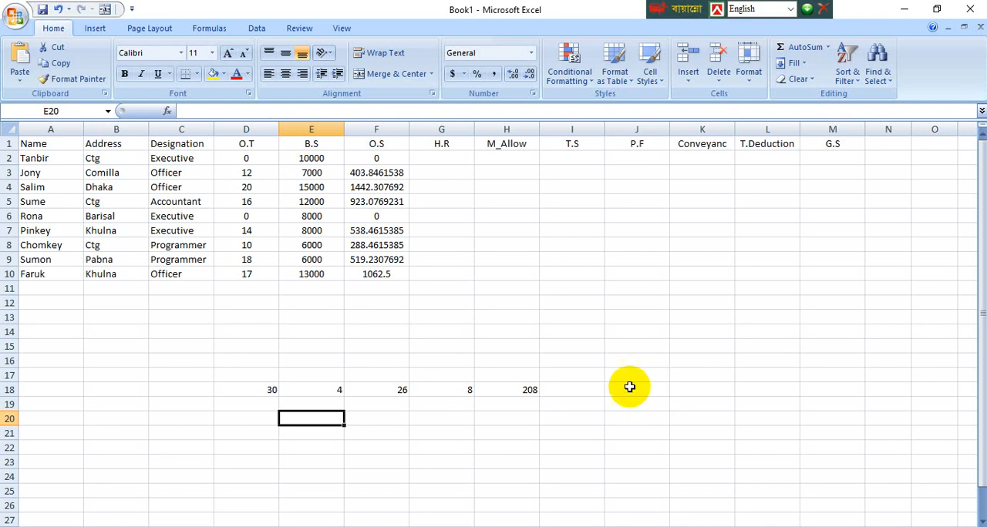
{"action": "left_click", "coordinate": [579, 526]}
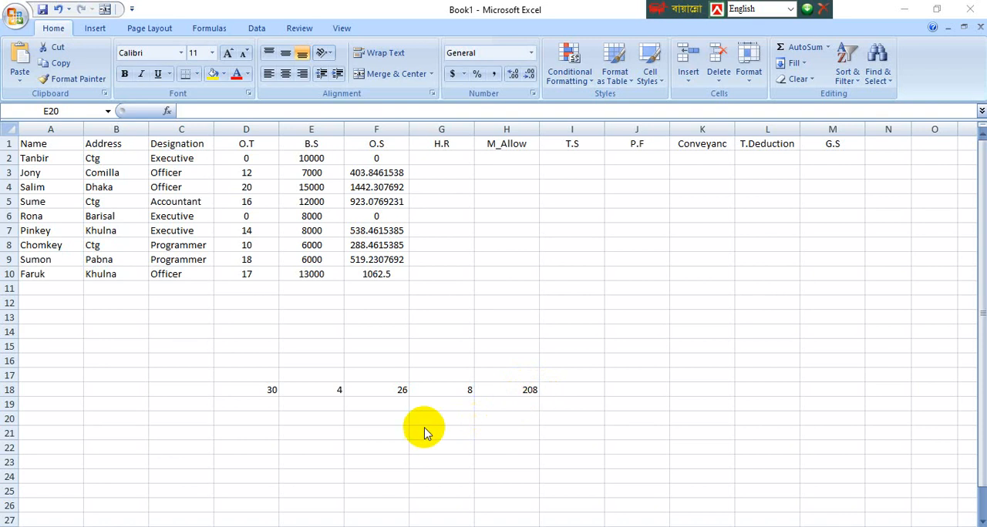
{"action": "left_click", "coordinate": [525, 394]}
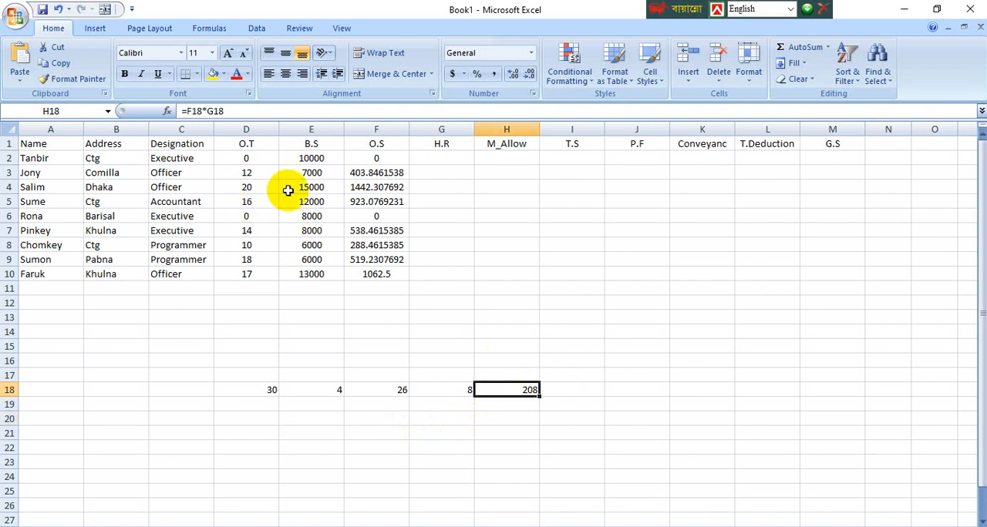
{"action": "left_click", "coordinate": [312, 175]}
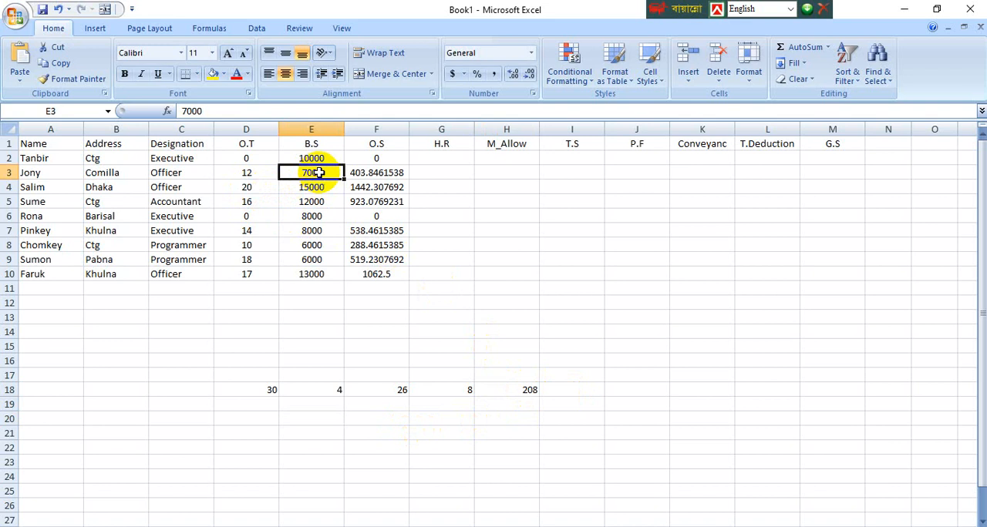
{"action": "left_click", "coordinate": [524, 391]}
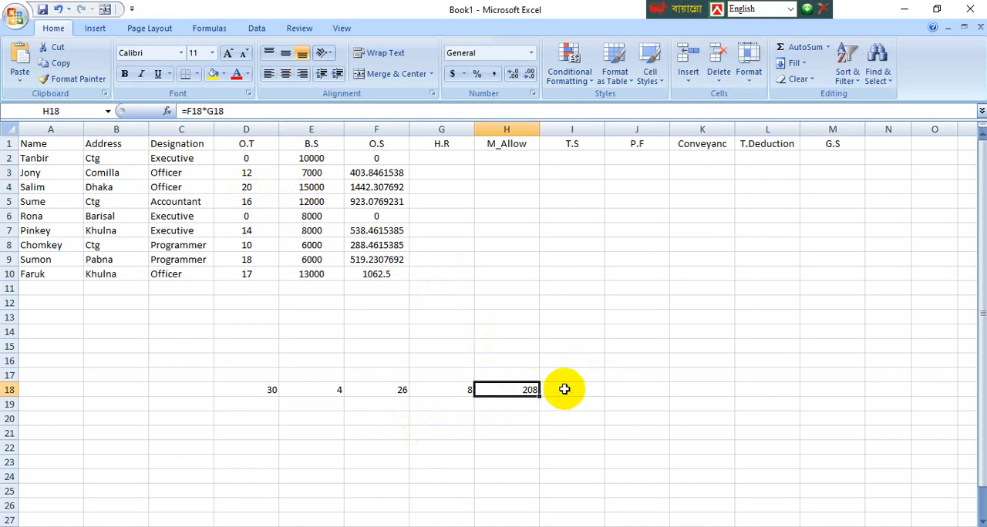
{"action": "left_click", "coordinate": [567, 396]}
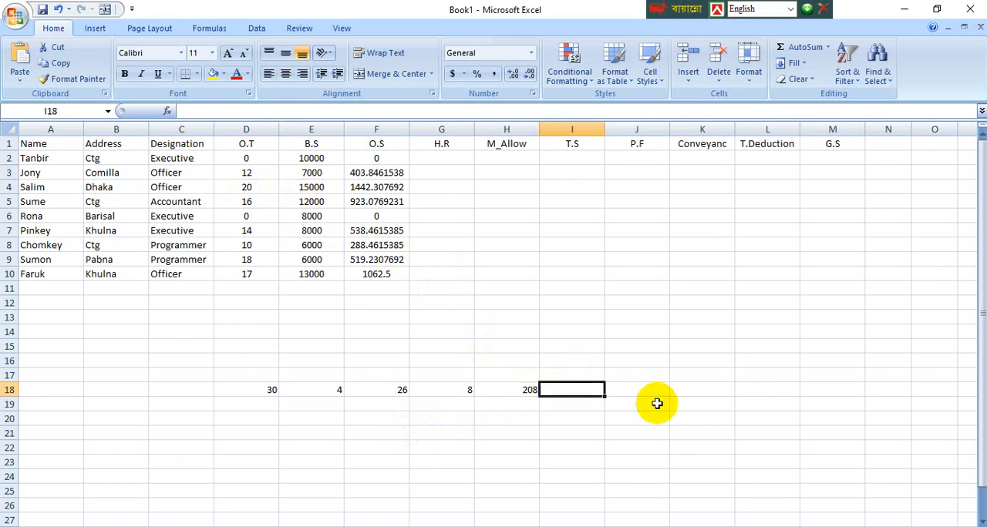
{"action": "type", "text": "26"}
{"action": "key", "text": "Tab"}
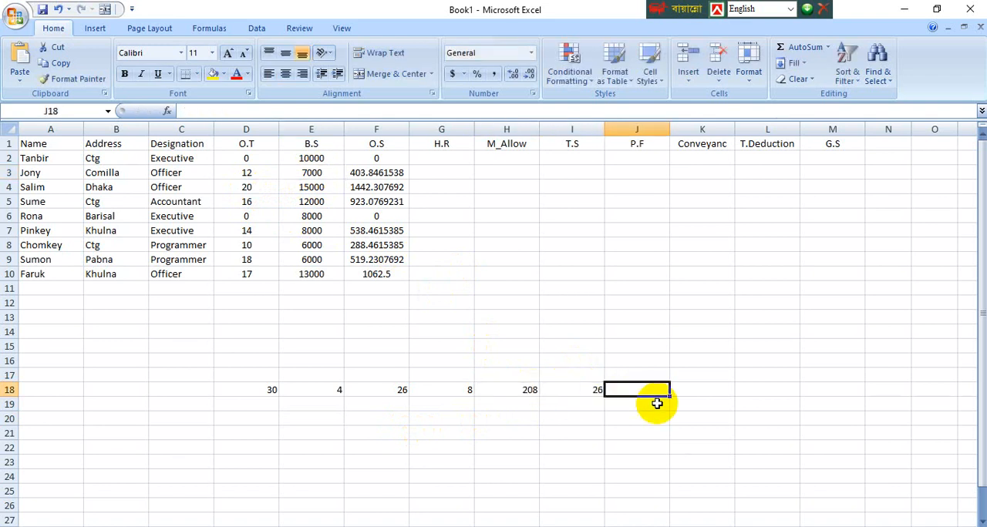
{"action": "type", "text": "="}
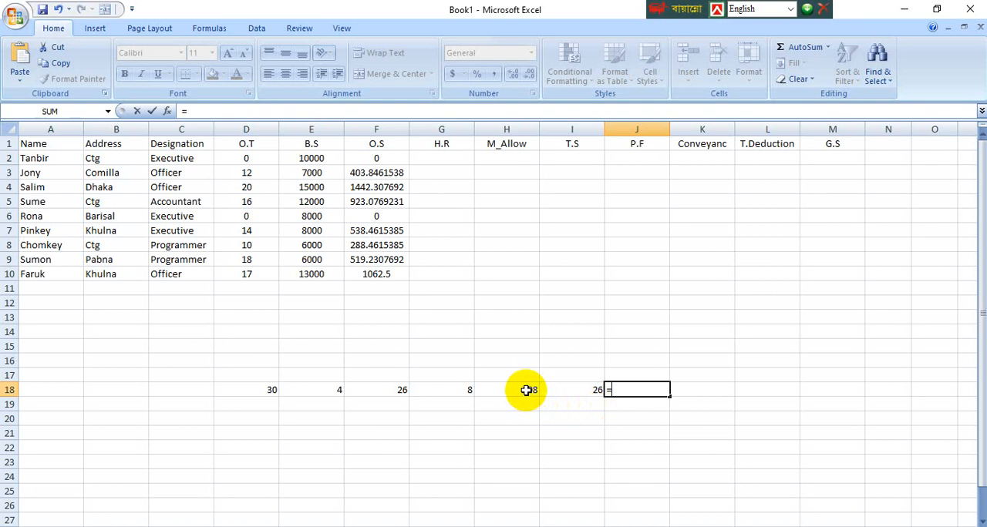
{"action": "key", "text": "ctrl+s"}
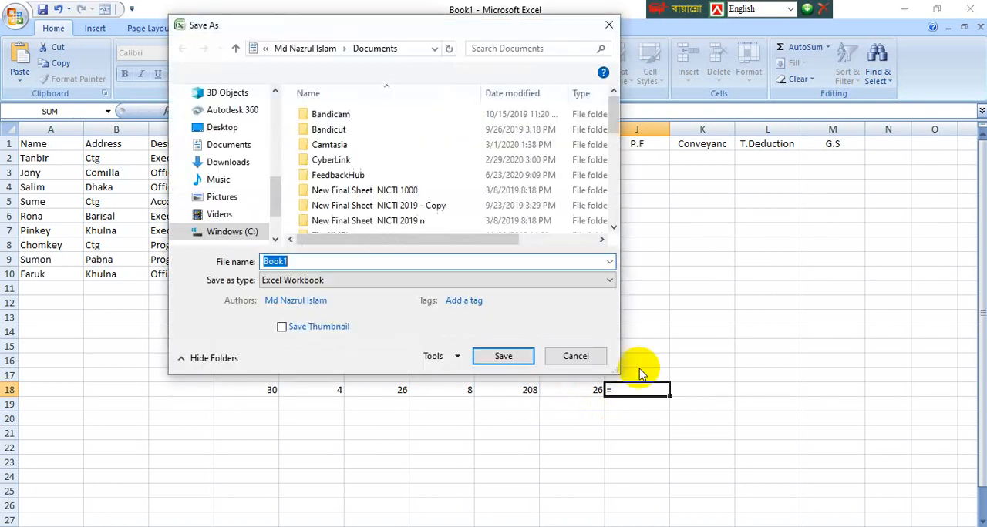
{"action": "left_click", "coordinate": [577, 356]}
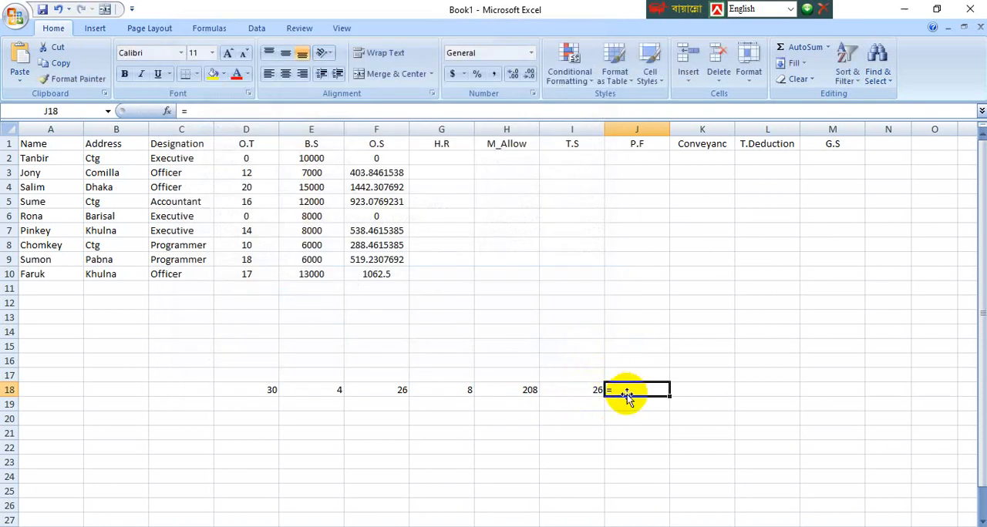
{"action": "key", "text": "Escape"}
{"action": "key", "text": "ctrl+z"}
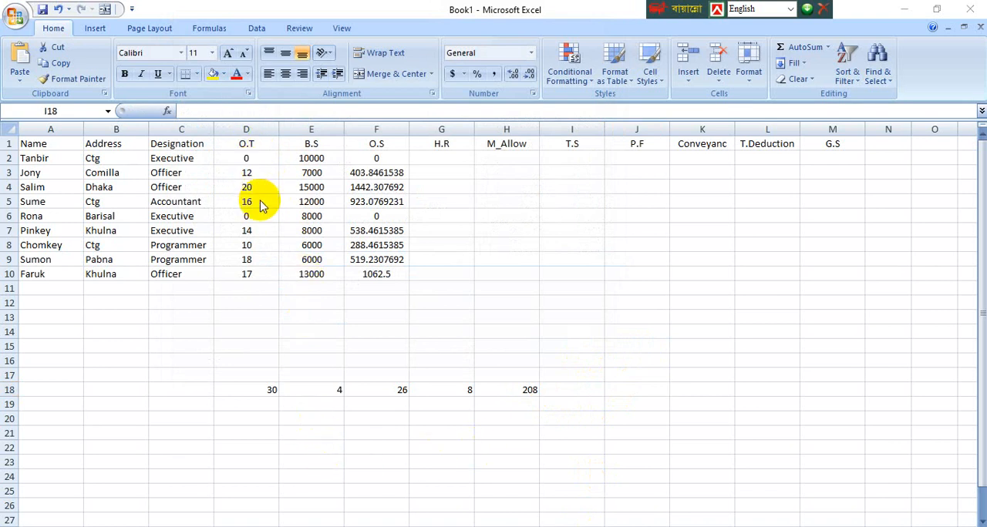
{"action": "left_click", "coordinate": [325, 417]}
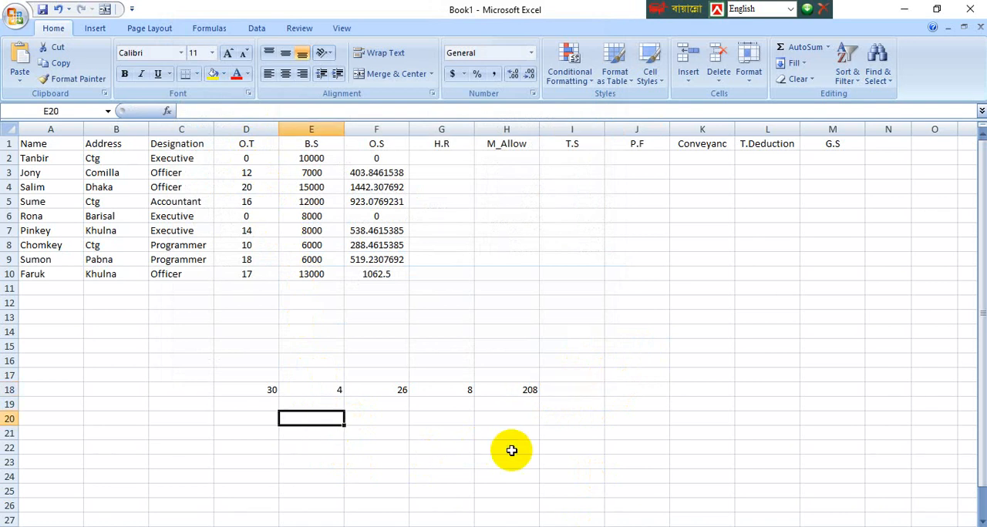
{"action": "type", "text": "12"}
{"action": "key", "text": "Tab"}
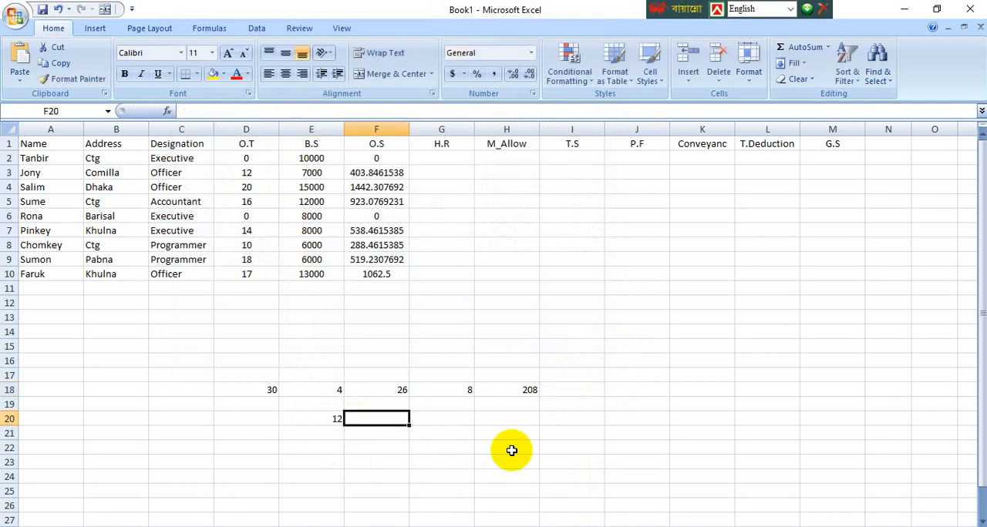
{"action": "key", "text": "Left"}
{"action": "key", "text": "Right"}
{"action": "key", "text": "Right"}
{"action": "key", "text": "Left"}
{"action": "key", "text": "Left"}
{"action": "key", "text": "Right"}
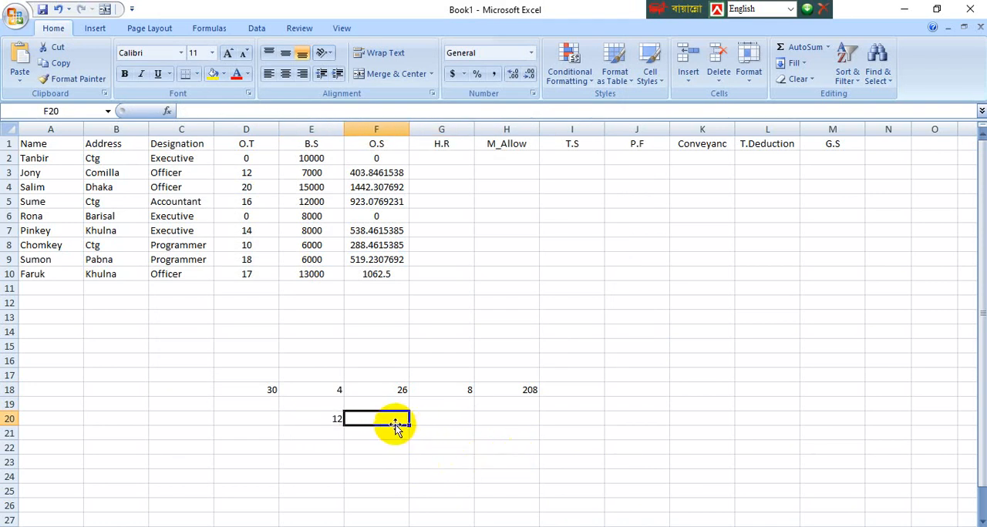
Step: Enter the 7000 basic salary in E20 and the 208 monthly working hours beside it in F20
{"action": "left_click", "coordinate": [332, 418]}
{"action": "key", "text": "Delete"}
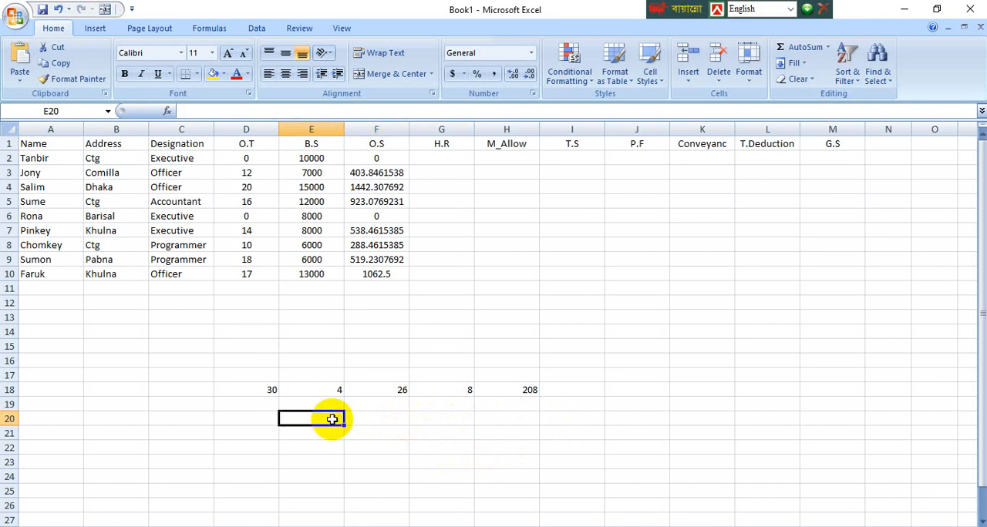
{"action": "type", "text": "7000"}
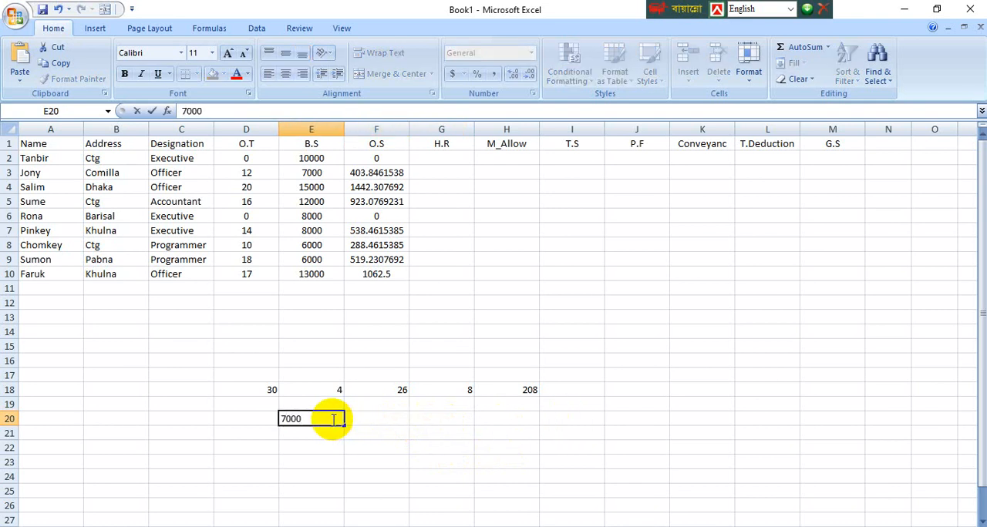
{"action": "left_click", "coordinate": [386, 419]}
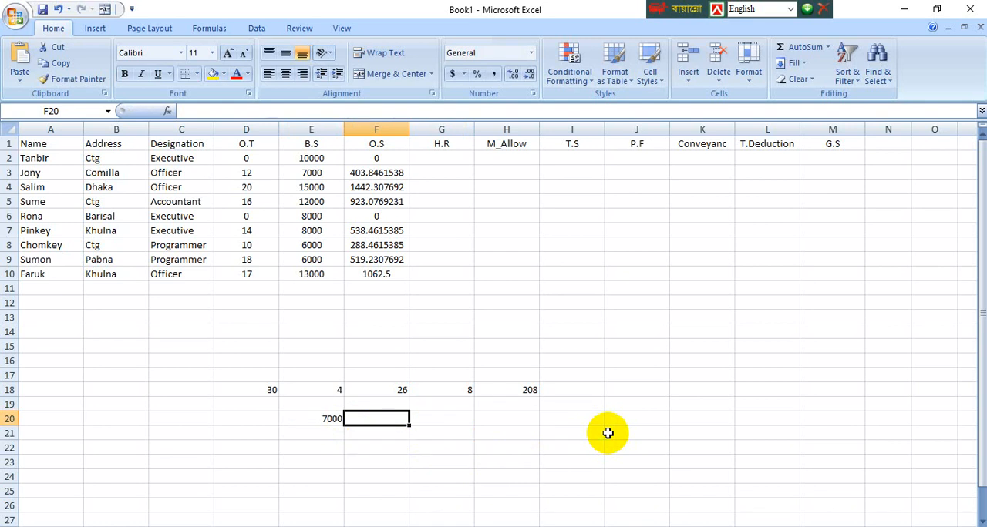
{"action": "type", "text": "208"}
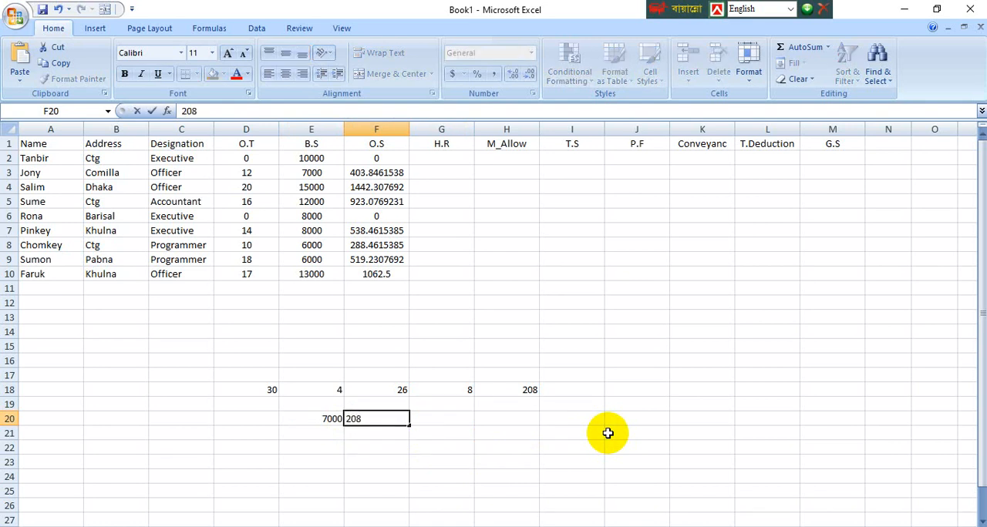
{"action": "key", "text": "Tab"}
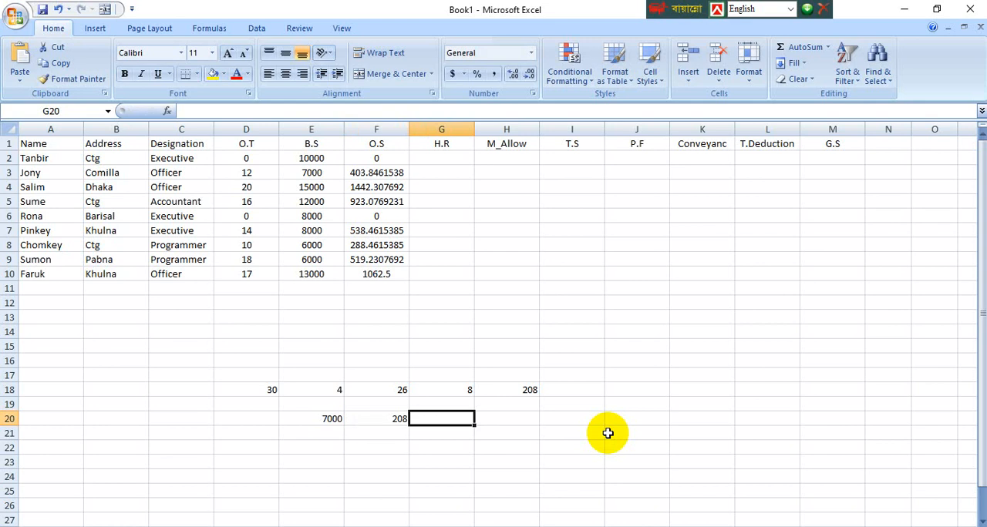
Step: Calculate the hourly salary in cell G20 with the formula =E20/F20
{"action": "type", "text": "="}
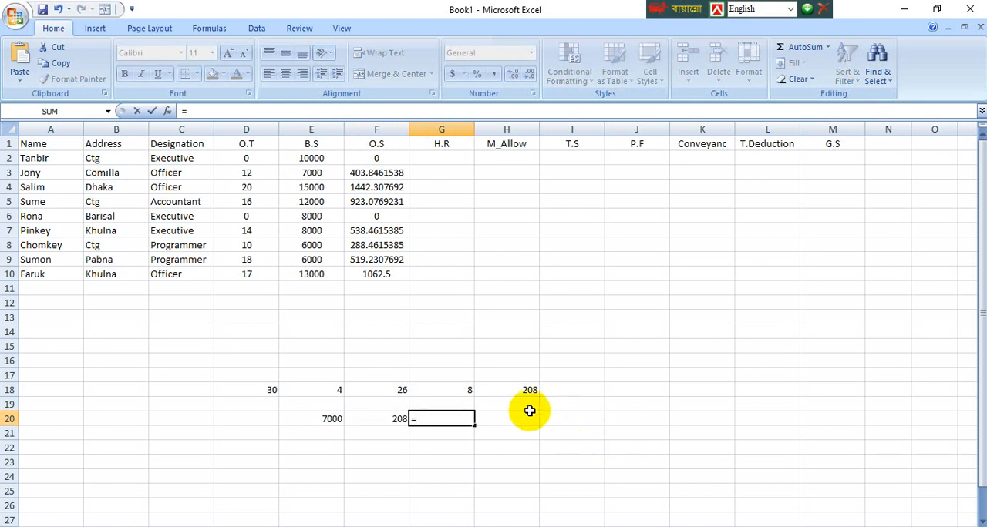
{"action": "left_click", "coordinate": [310, 419]}
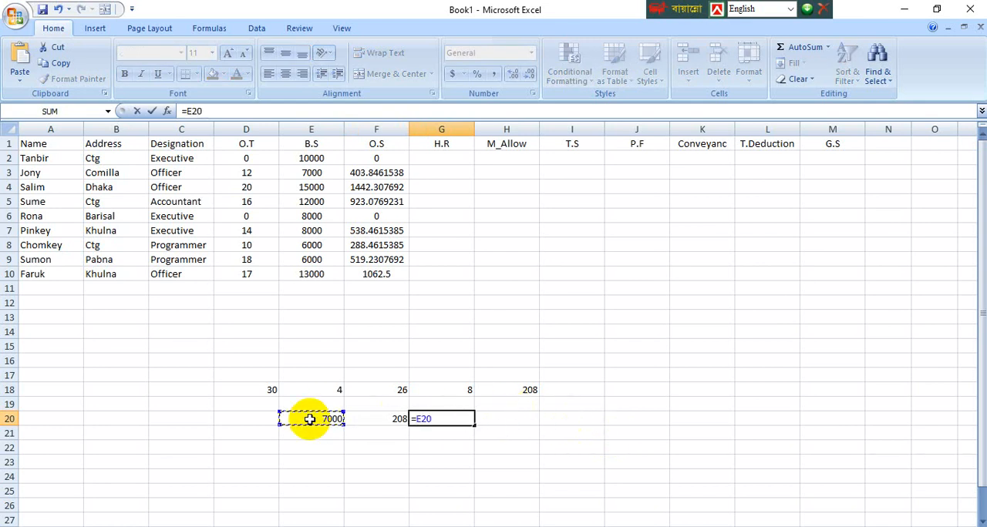
{"action": "type", "text": "/"}
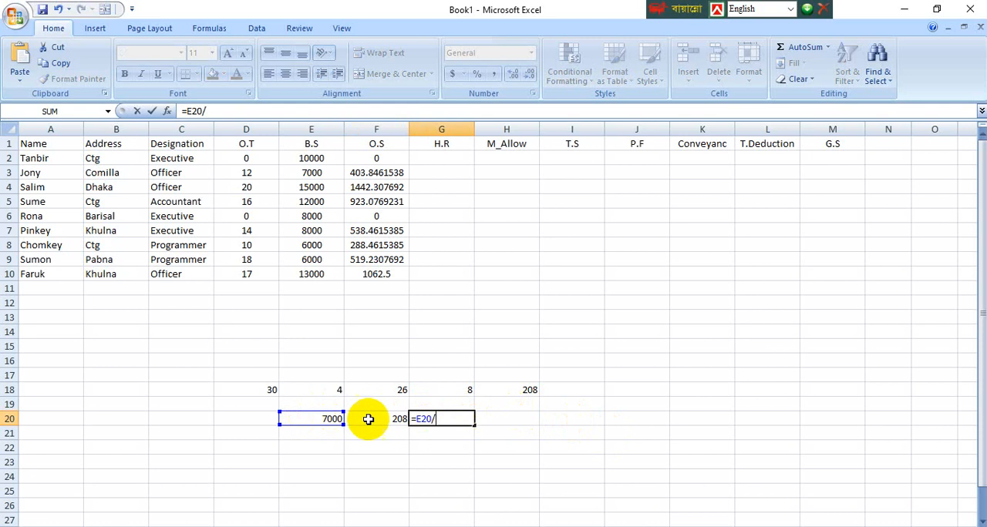
{"action": "left_click", "coordinate": [389, 419]}
{"action": "key", "text": "Return"}
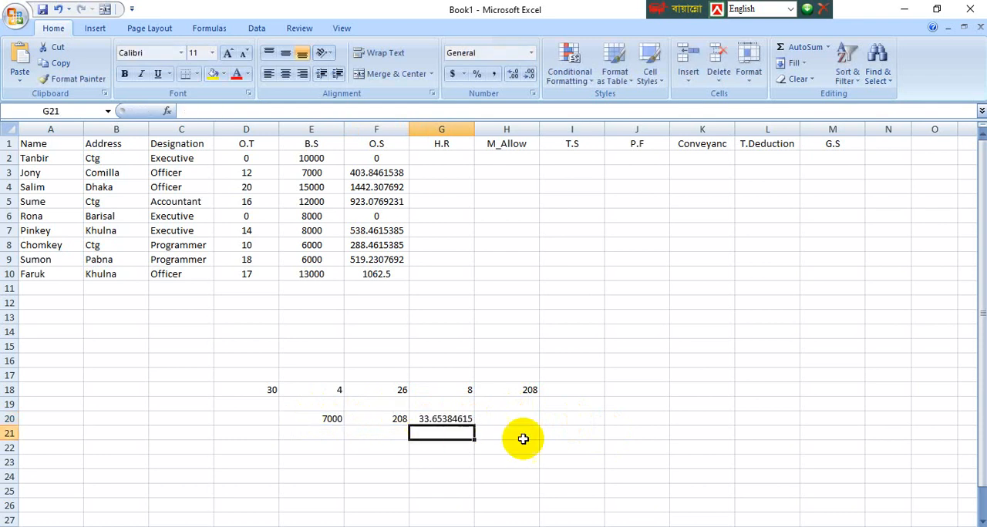
Step: Enter the 12 overtime hours in H20 beside the hourly salary
{"action": "left_click", "coordinate": [569, 437]}
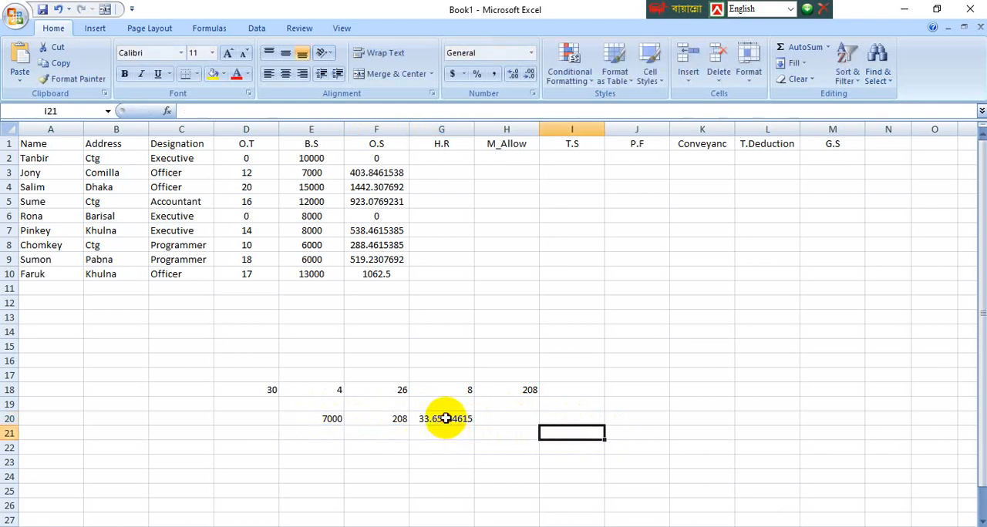
{"action": "left_click", "coordinate": [450, 420]}
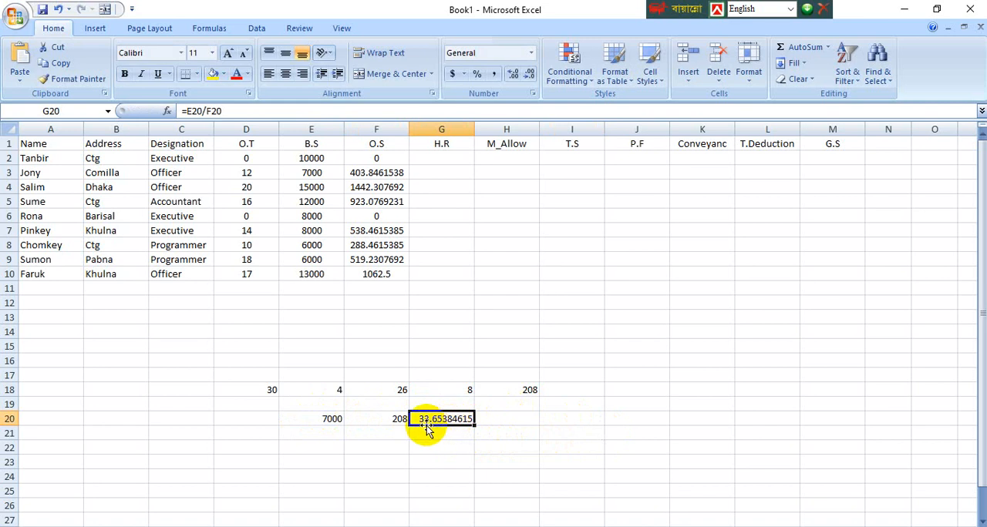
{"action": "left_click", "coordinate": [502, 422]}
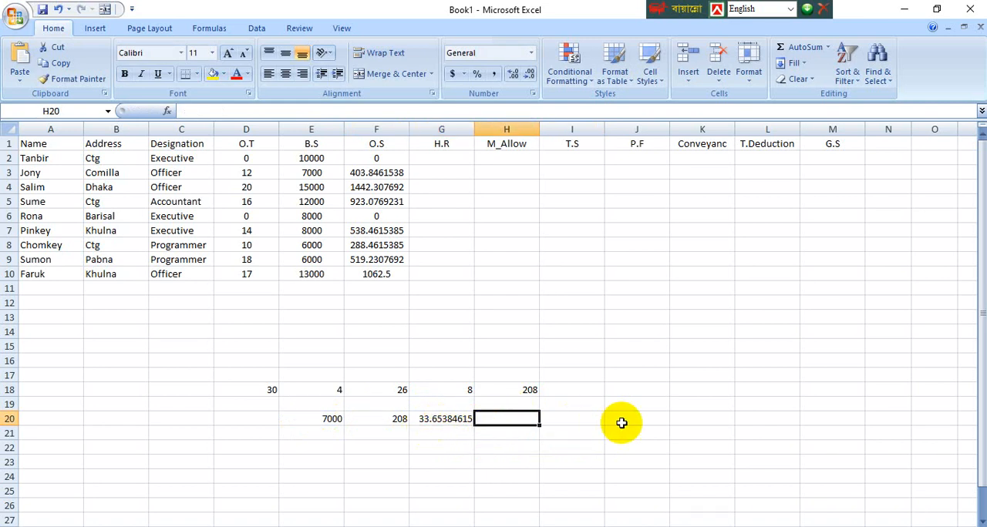
{"action": "type", "text": "12"}
{"action": "key", "text": "Tab"}
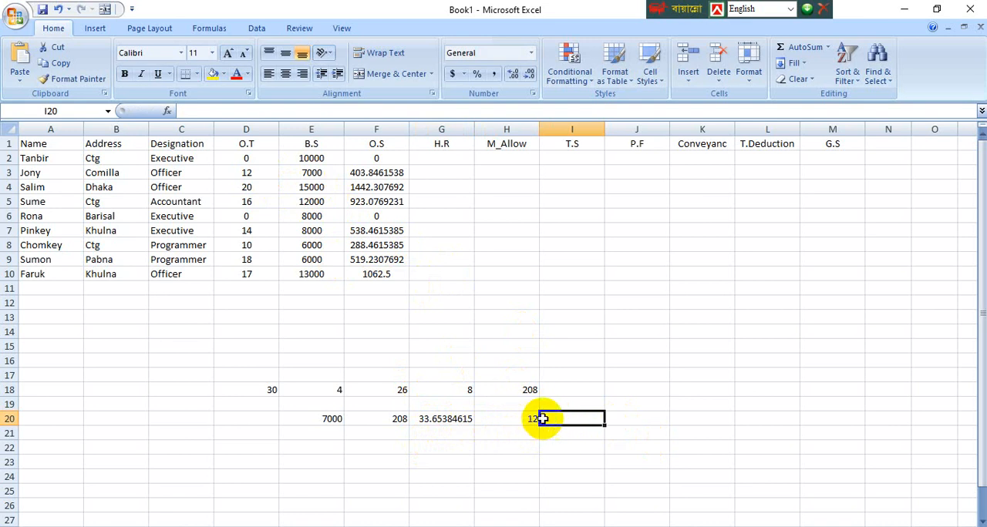
Step: Calculate the overtime pay in I20 with the formula =G20*H20 and compare it with the O.S formula in F3
{"action": "type", "text": "="}
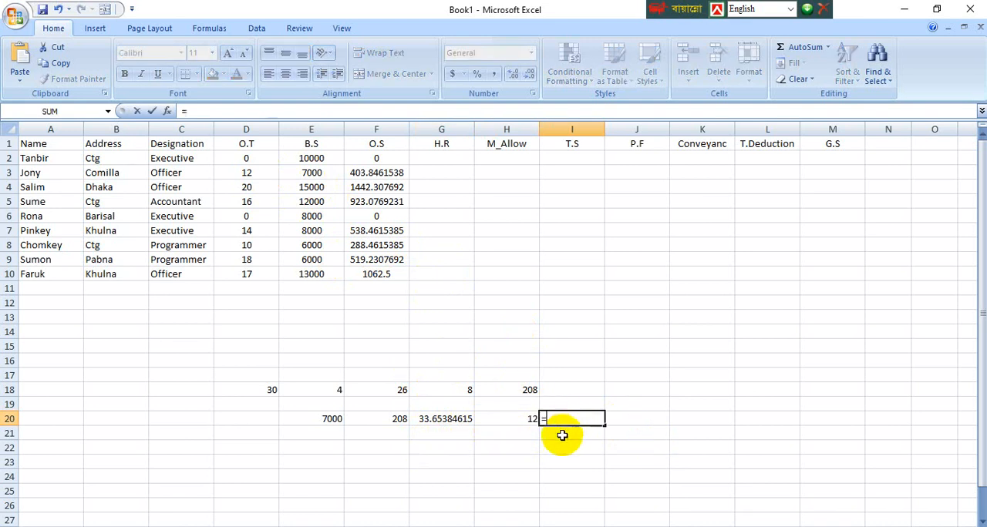
{"action": "left_click", "coordinate": [438, 419]}
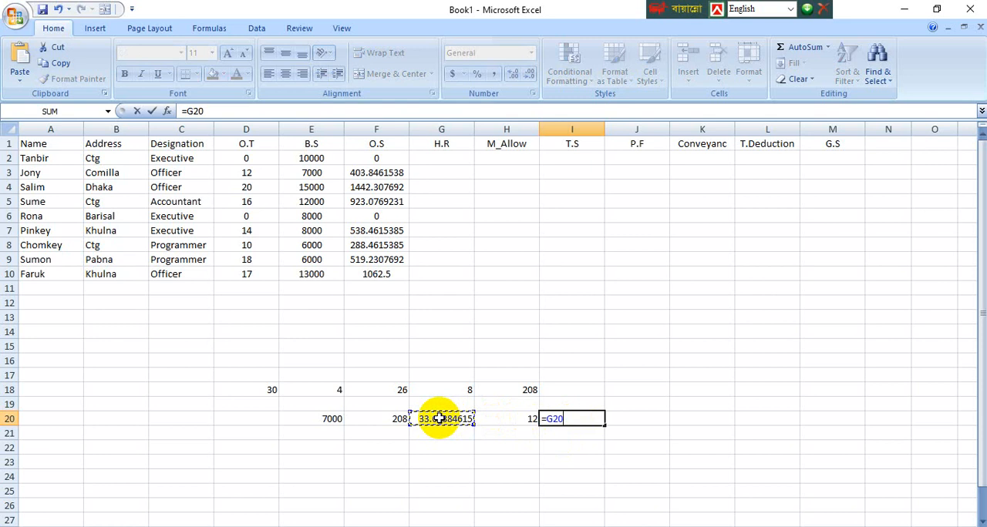
{"action": "type", "text": "*"}
{"action": "left_click", "coordinate": [508, 417]}
{"action": "key", "text": "Return"}
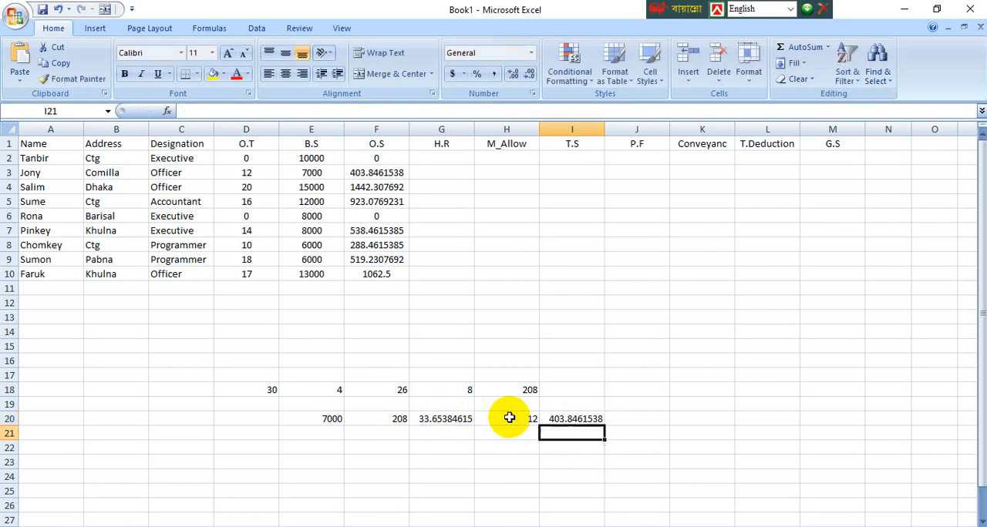
{"action": "left_click", "coordinate": [687, 431]}
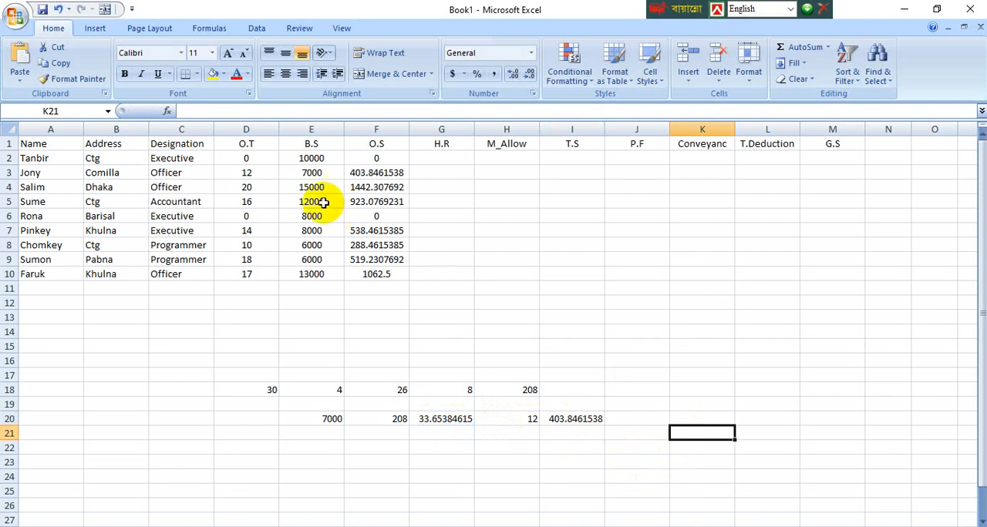
{"action": "left_click", "coordinate": [380, 174]}
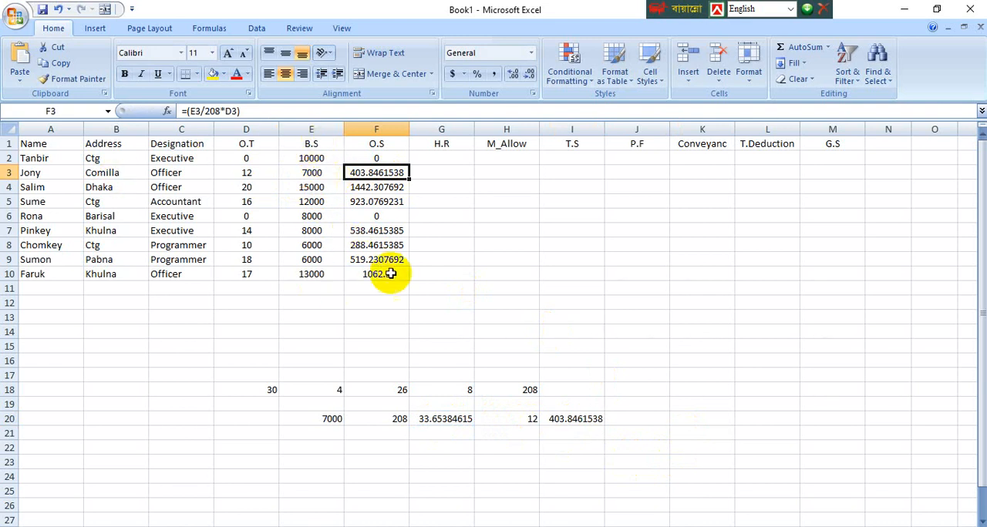
Step: Clear the demonstration calculations from the range D18:J22 below the salary table
{"action": "left_click", "coordinate": [465, 474]}
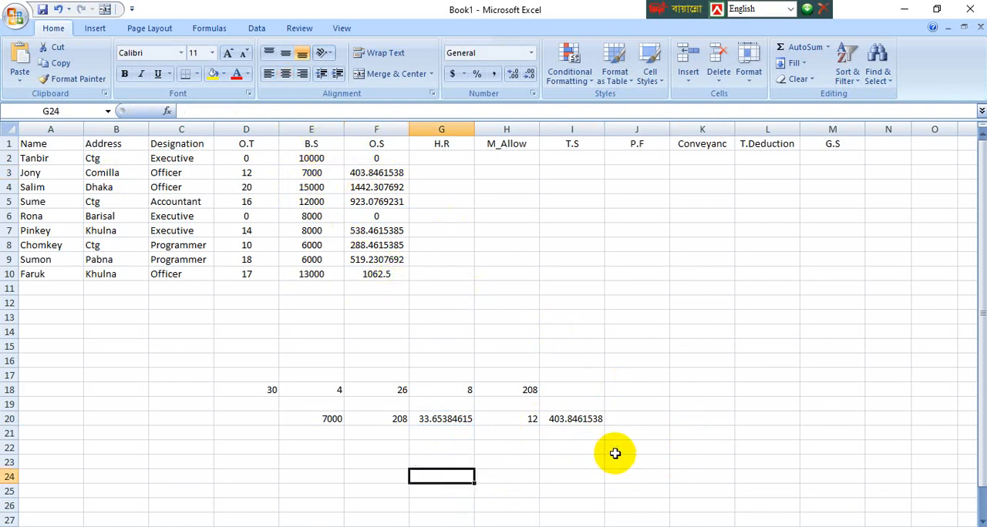
{"action": "left_click_drag", "start_coordinate": [638, 451], "coordinate": [266, 385]}
{"action": "key", "text": "Delete"}
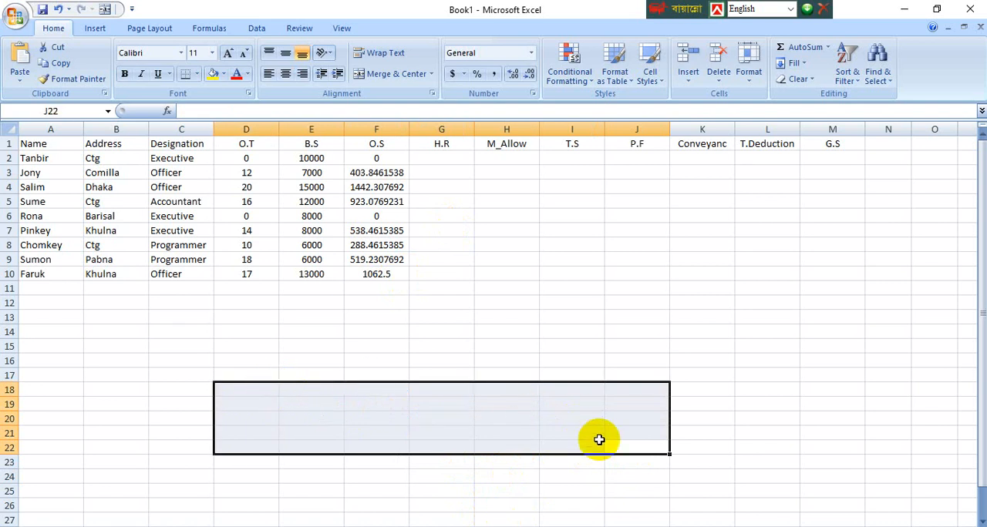
Step: Begin an IF formula in G2 for H.R with the logical test e2>=10000
{"action": "left_click", "coordinate": [441, 159]}
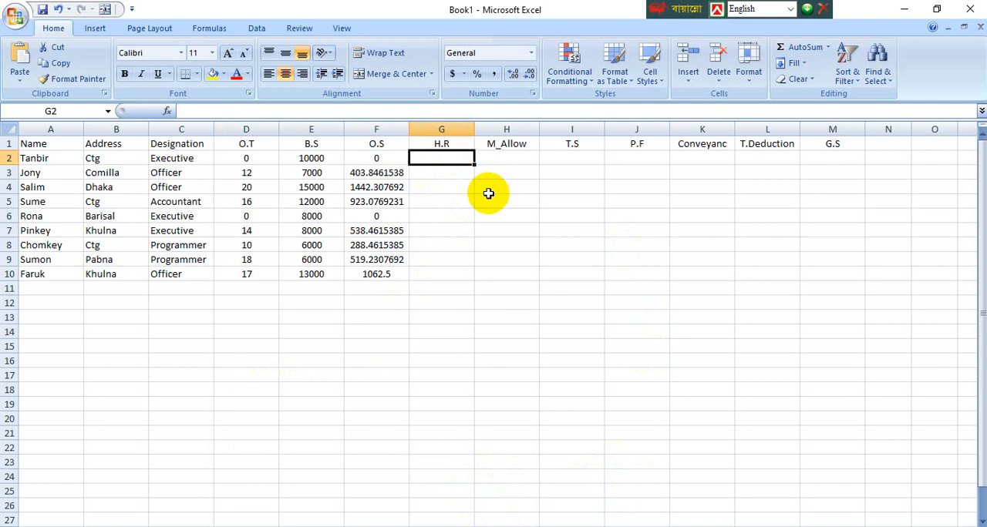
{"action": "type", "text": "=if"}
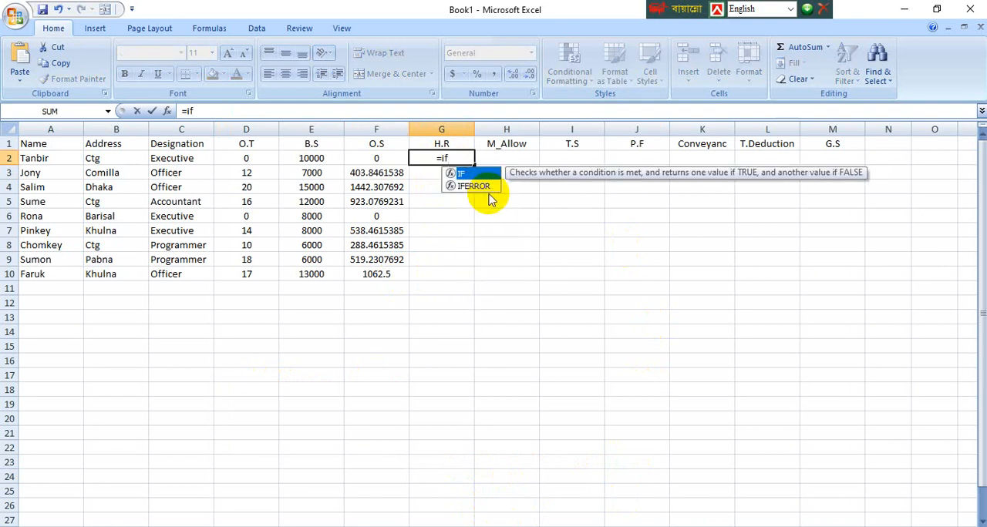
{"action": "type", "text": "("}
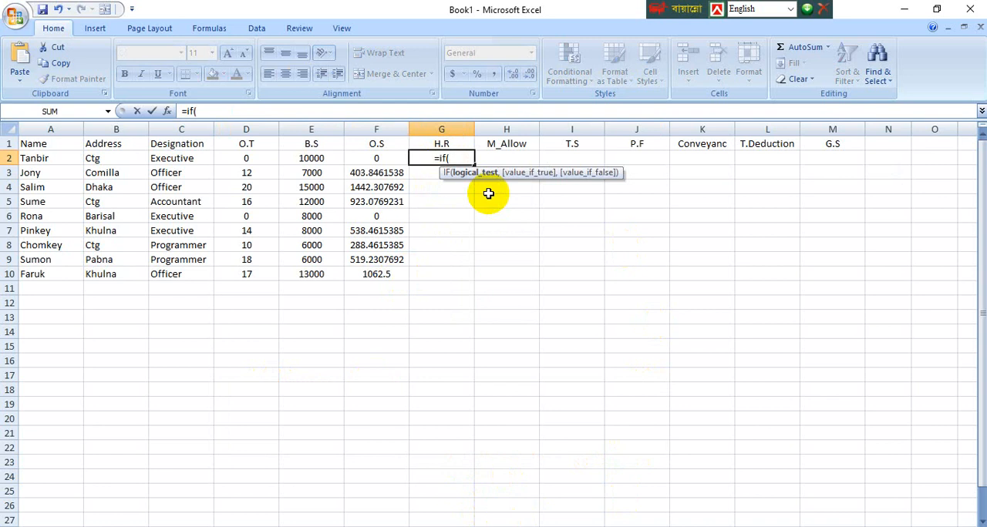
{"action": "type", "text": "e2"}
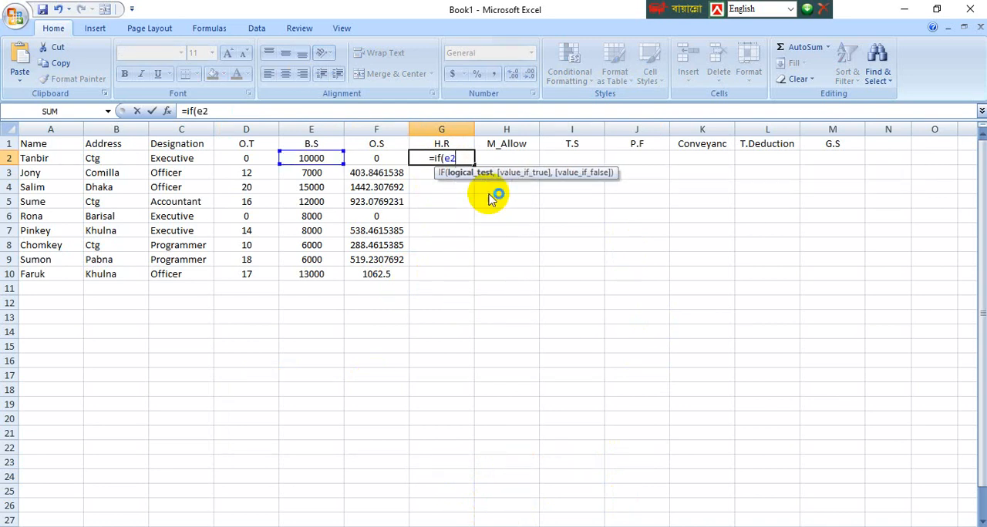
{"action": "type", "text": ">"}
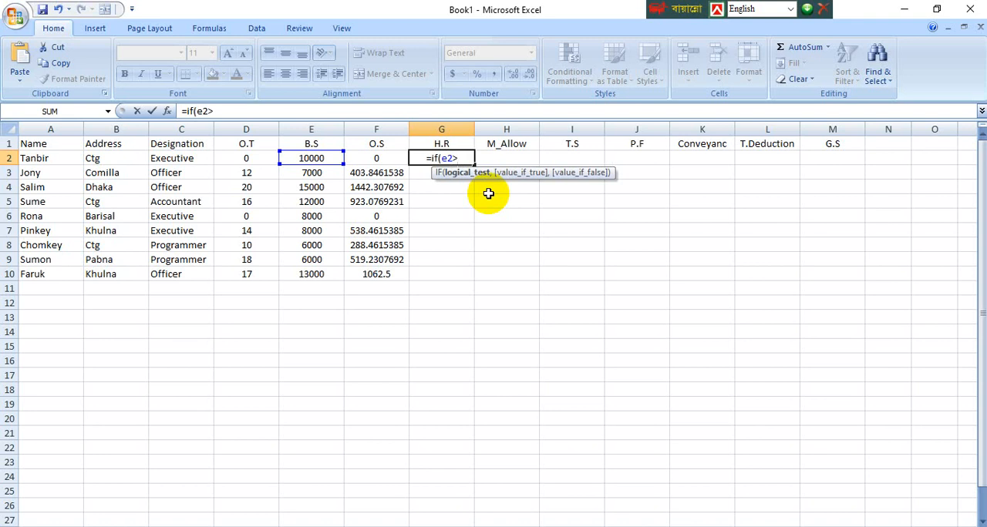
{"action": "type", "text": "="}
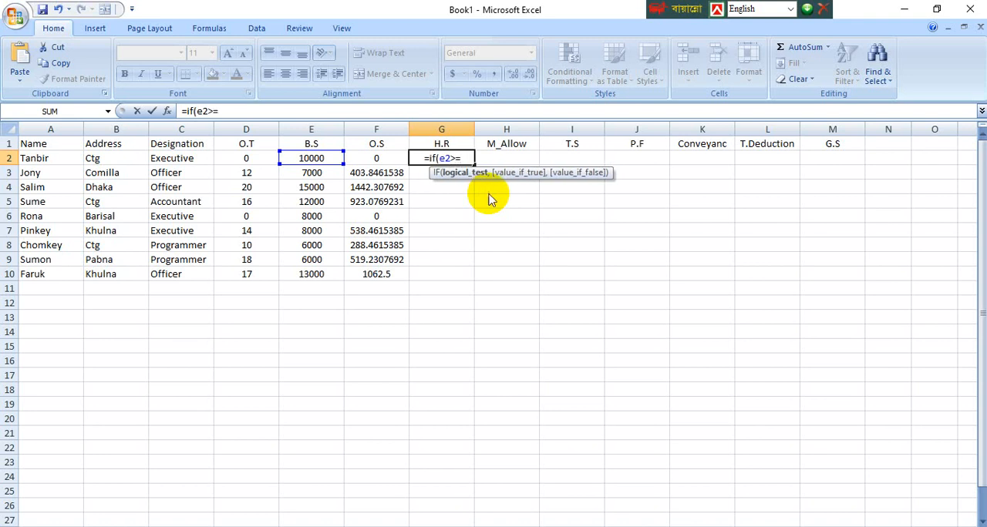
{"action": "type", "text": "1000"}
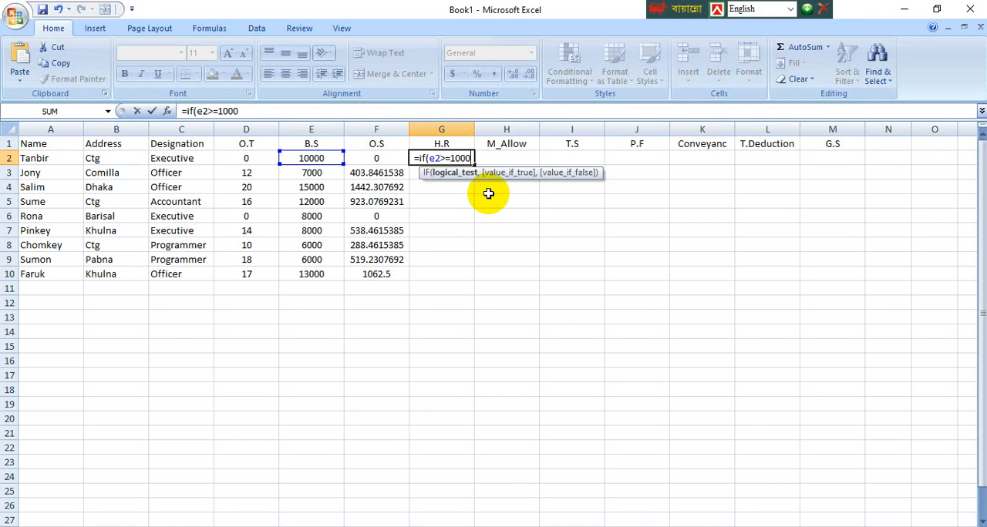
{"action": "type", "text": "0"}
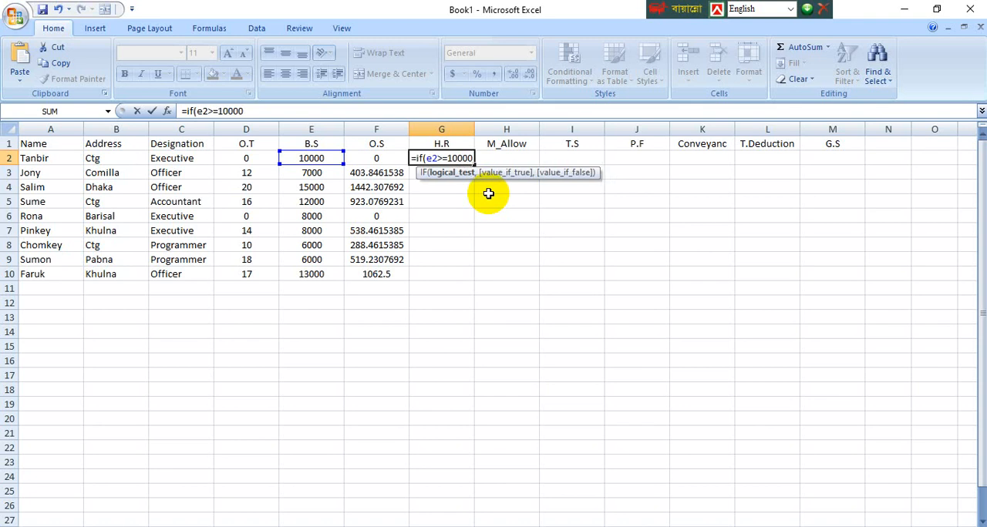
{"action": "type", "text": ",e2"}
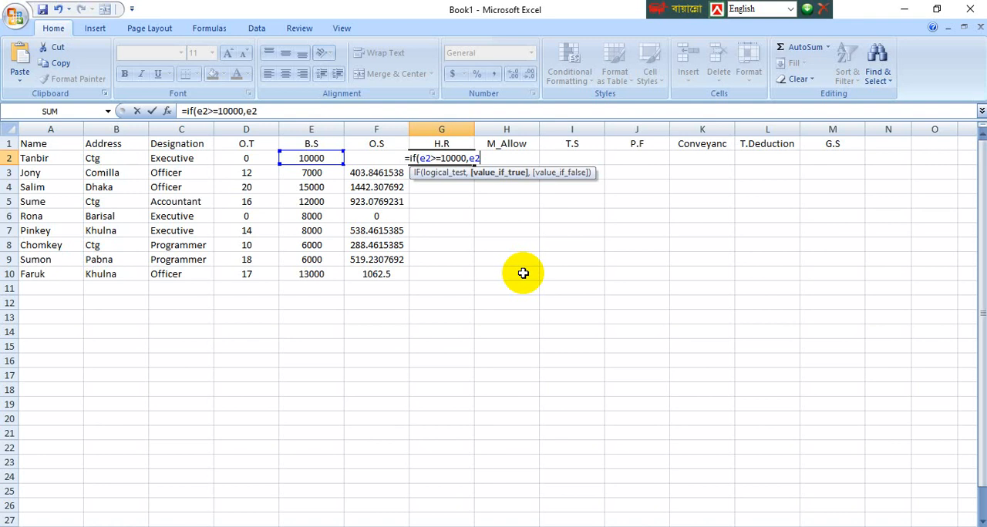
Step: Add e2*50% as the value if true of the IF formula in G2, followed by the argument separator
{"action": "type", "text": "*4"}
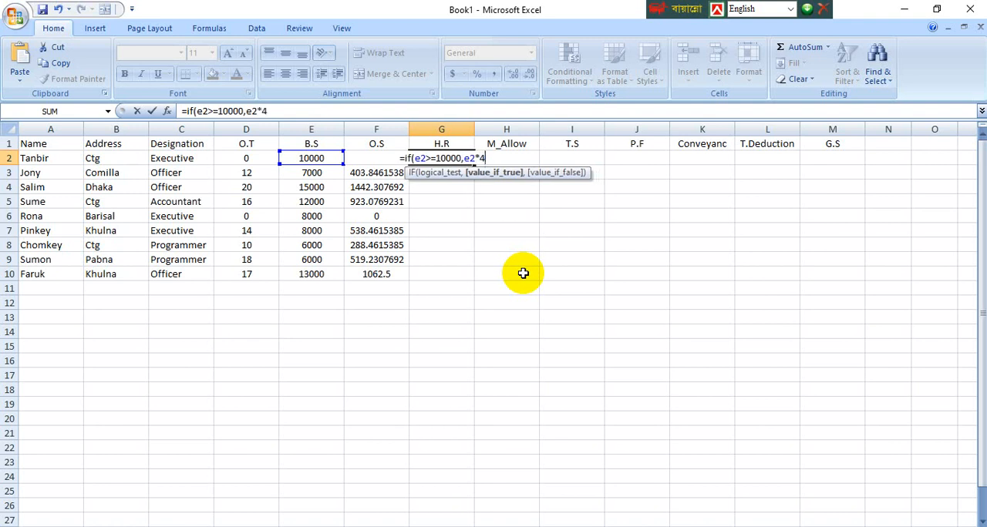
{"action": "key", "text": "BackSpace"}
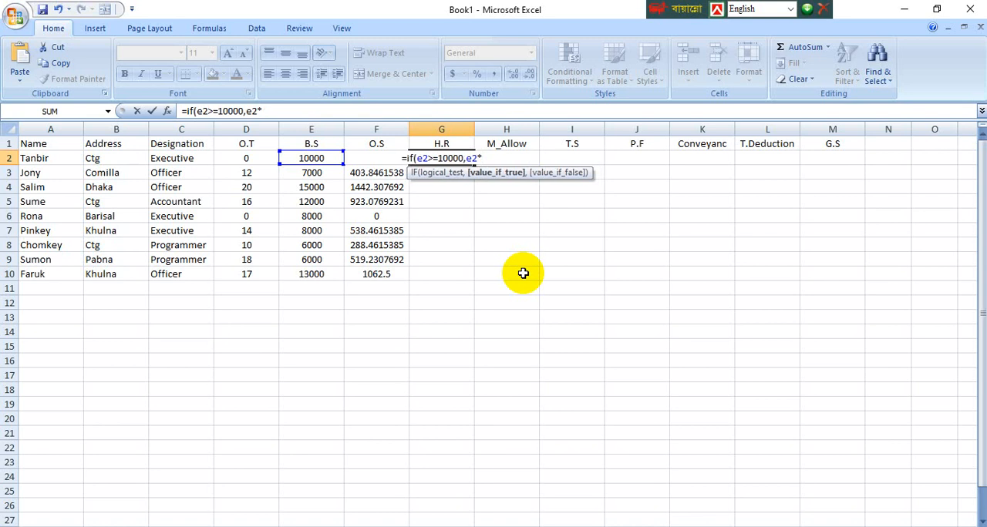
{"action": "type", "text": "50"}
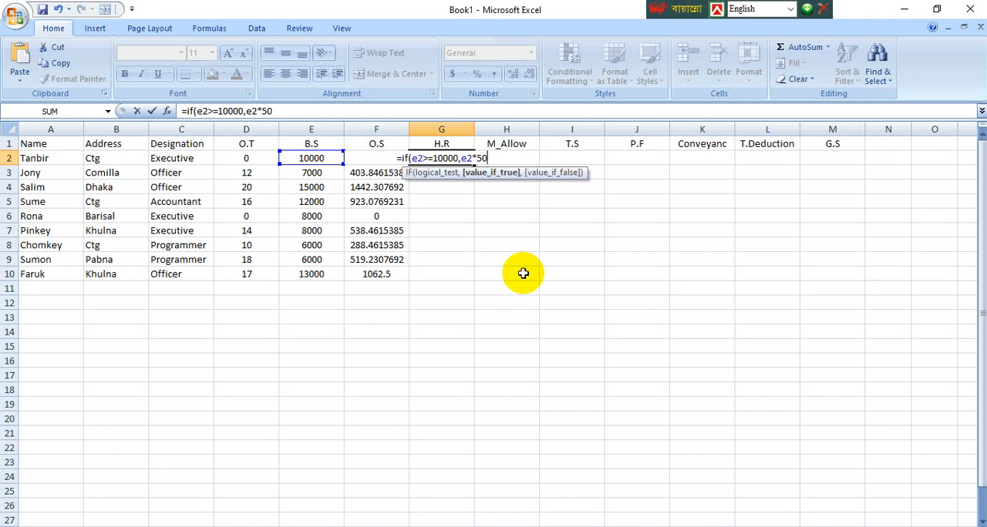
{"action": "type", "text": "%"}
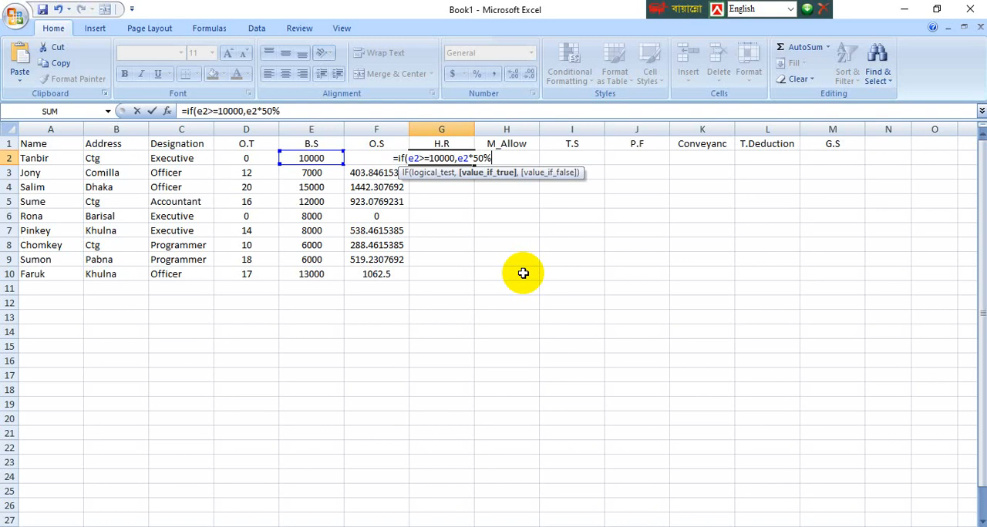
{"action": "type", "text": ","}
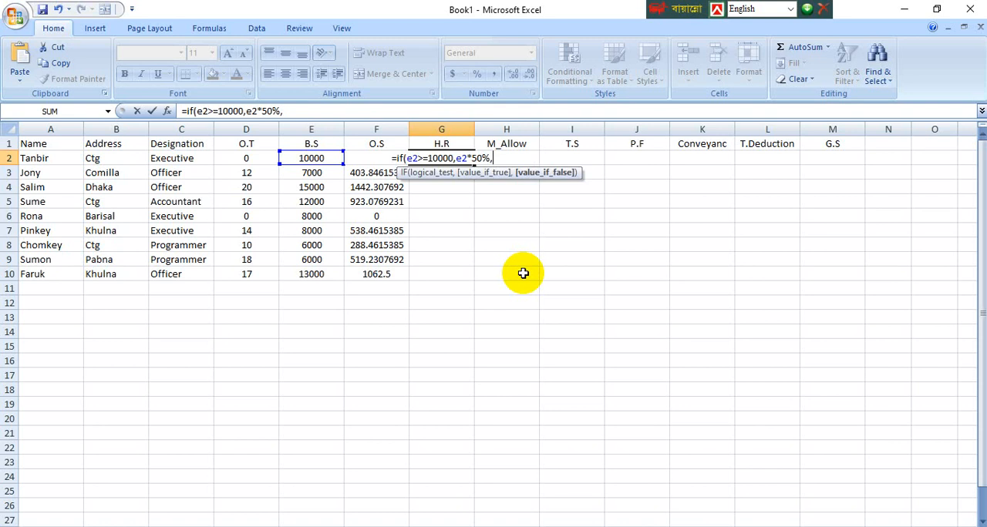
Step: Switch to Word, check the salary sheet conditions, and change the first H_Rent percentage to 50% in the Microsoft Excel Formula 2007 NICTI document
{"action": "mouse_move", "coordinate": [368, 526]}
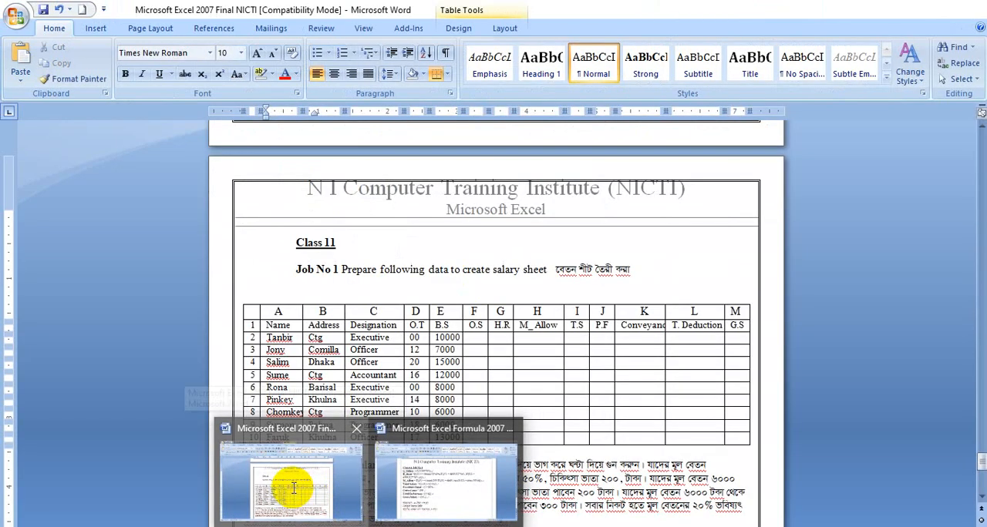
{"action": "left_click", "coordinate": [292, 487]}
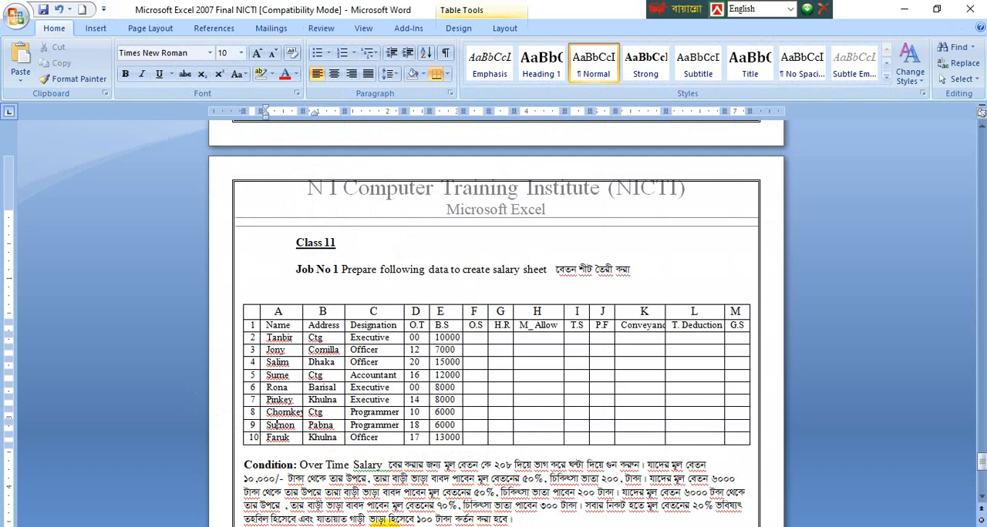
{"action": "mouse_move", "coordinate": [370, 525]}
{"action": "left_click", "coordinate": [429, 499]}
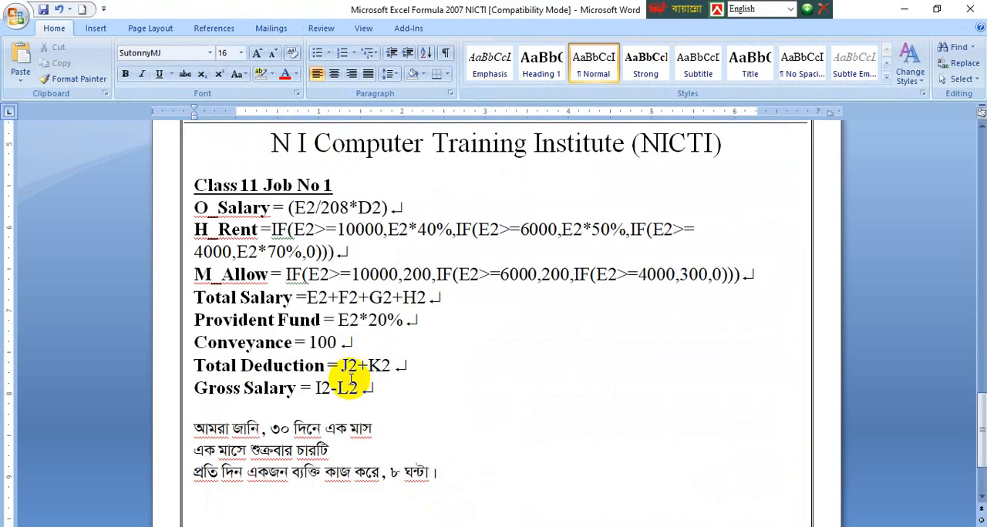
{"action": "left_click", "coordinate": [436, 230]}
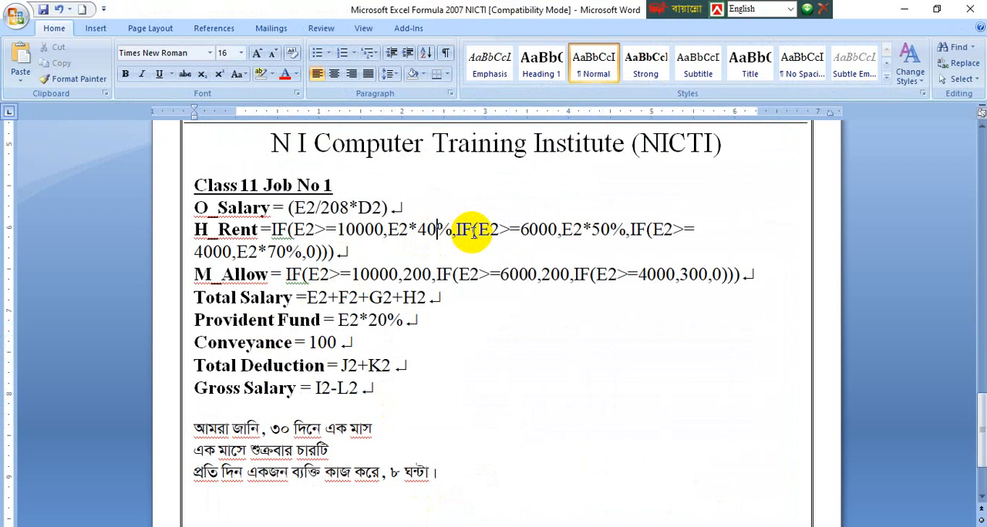
{"action": "key", "text": "Left"}
{"action": "key", "text": "BackSpace"}
{"action": "type", "text": "5"}
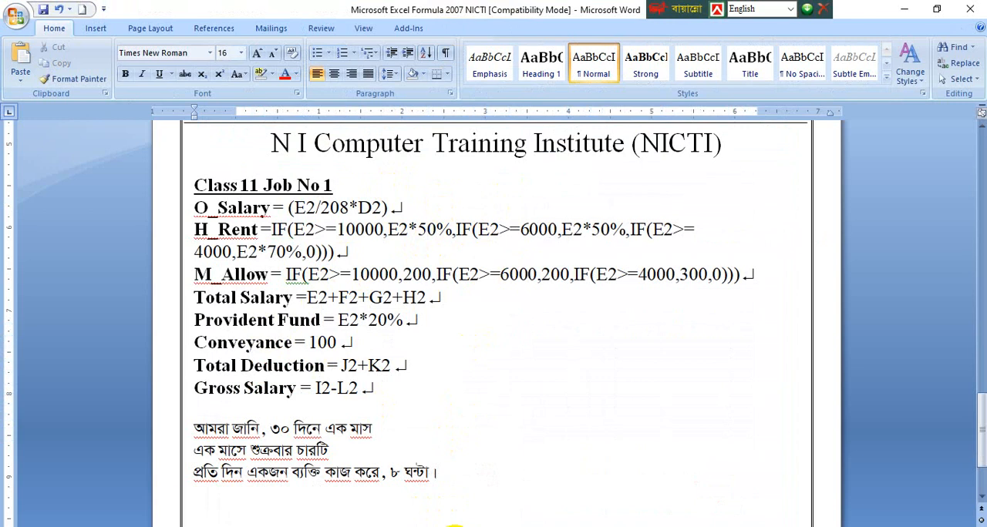
Step: Return to Excel and nest a second IF in the G2 formula, testing e2>=6000 with e2*50% as its value if true
{"action": "left_click", "coordinate": [535, 511]}
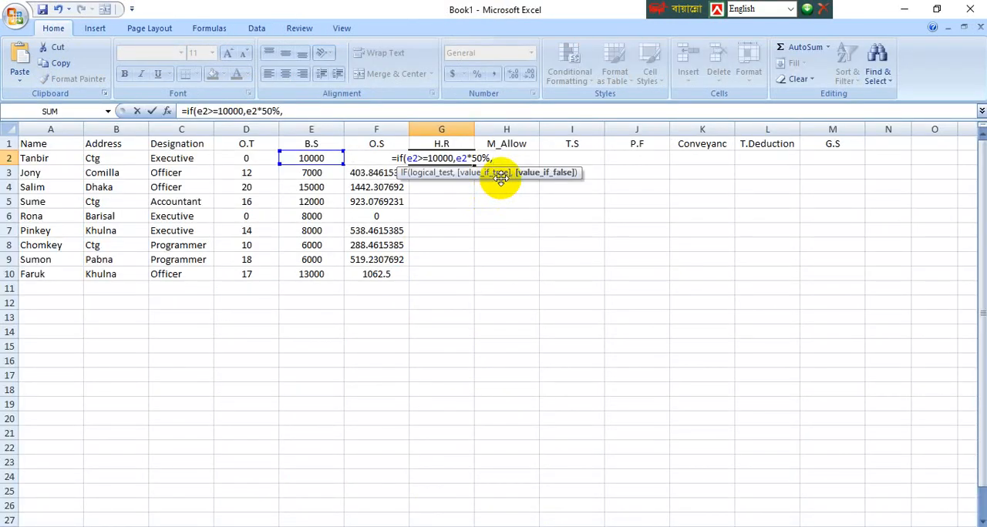
{"action": "type", "text": ",if"}
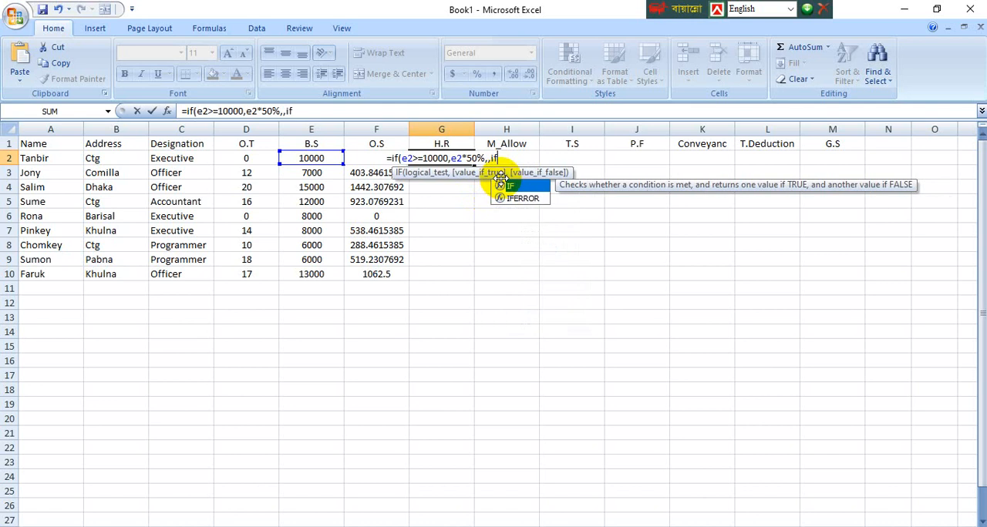
{"action": "type", "text": "(e2"}
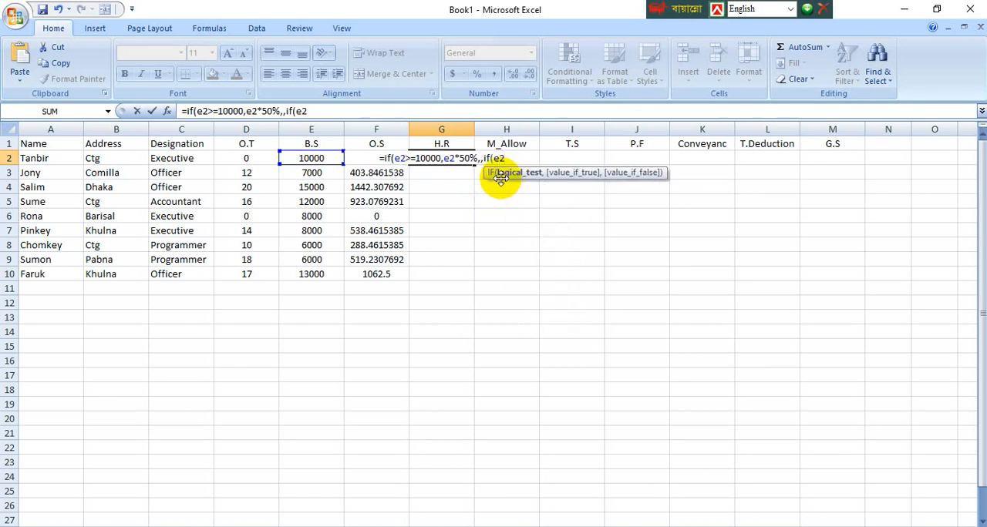
{"action": "type", "text": ">"}
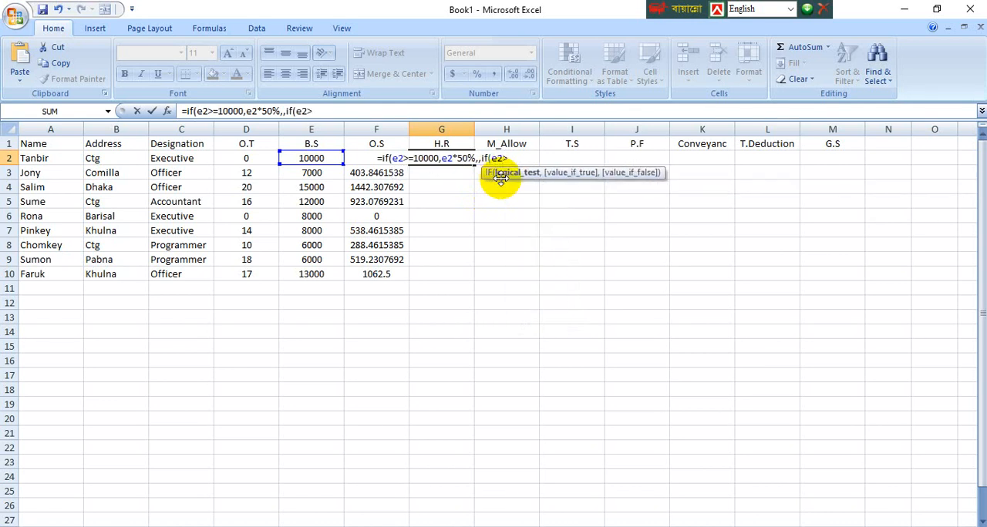
{"action": "type", "text": "="}
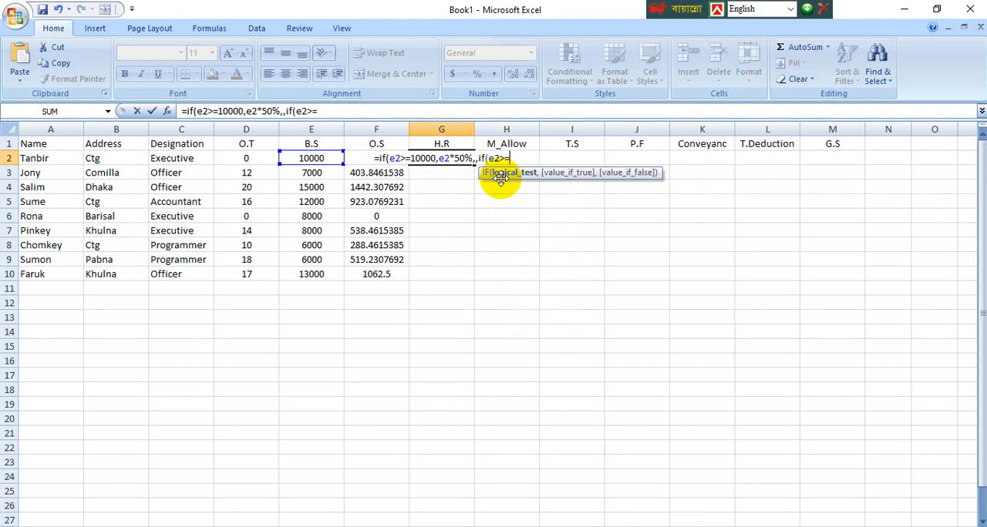
{"action": "type", "text": "6000"}
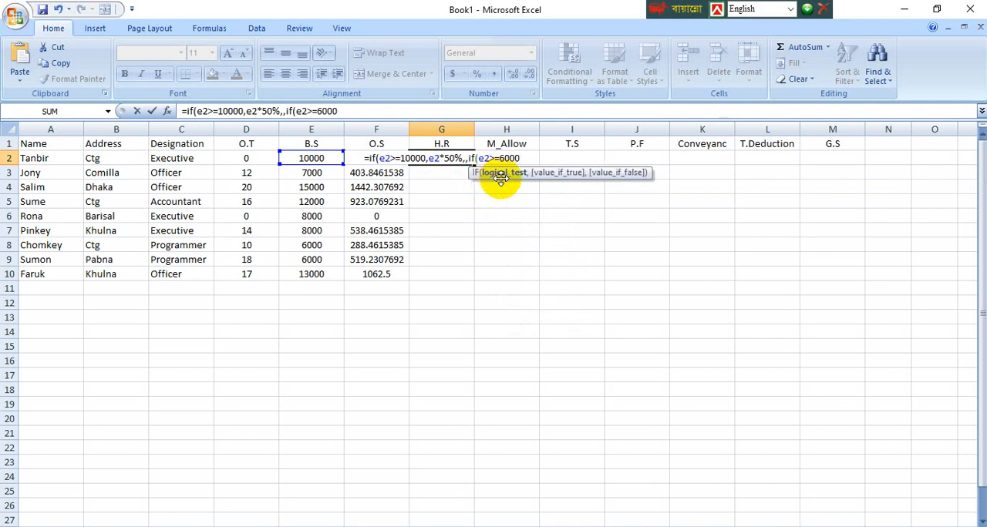
{"action": "type", "text": ",e"}
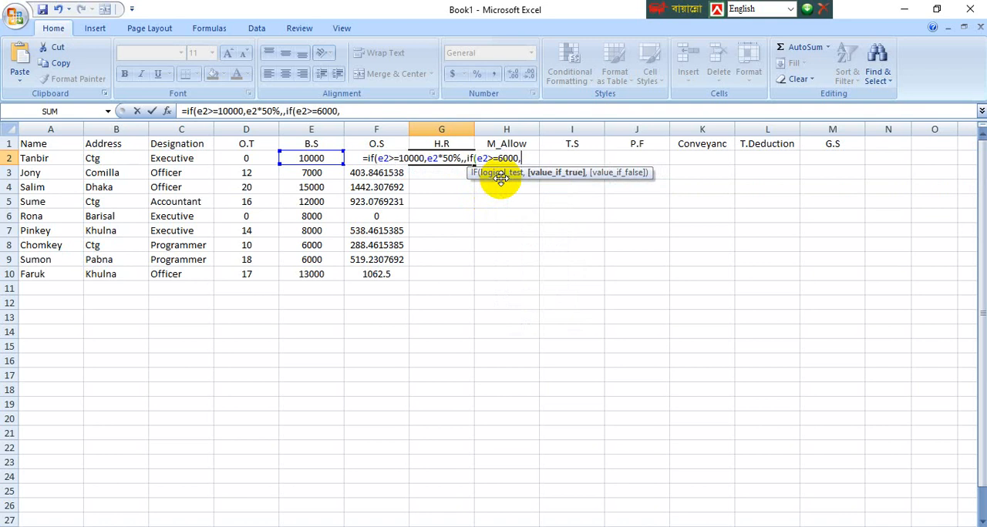
{"action": "type", "text": "2"}
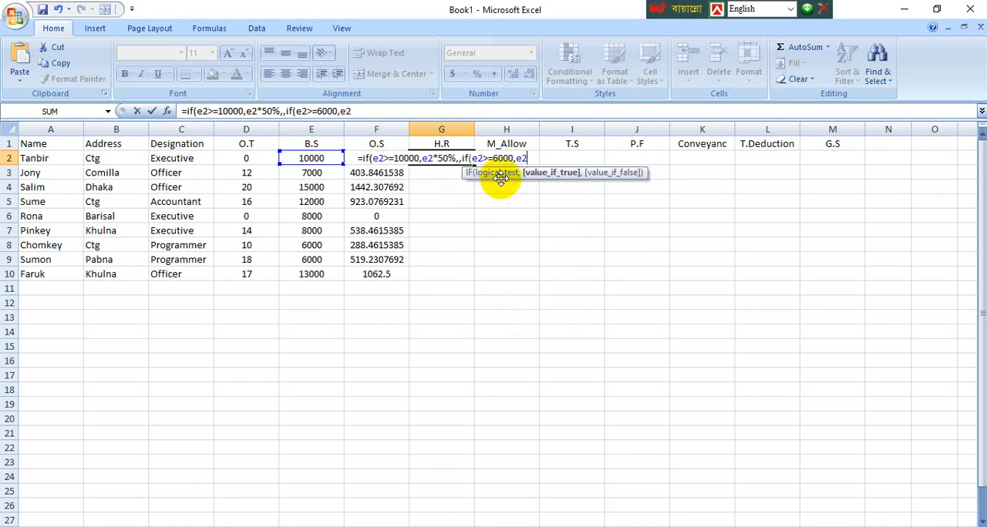
{"action": "type", "text": "*"}
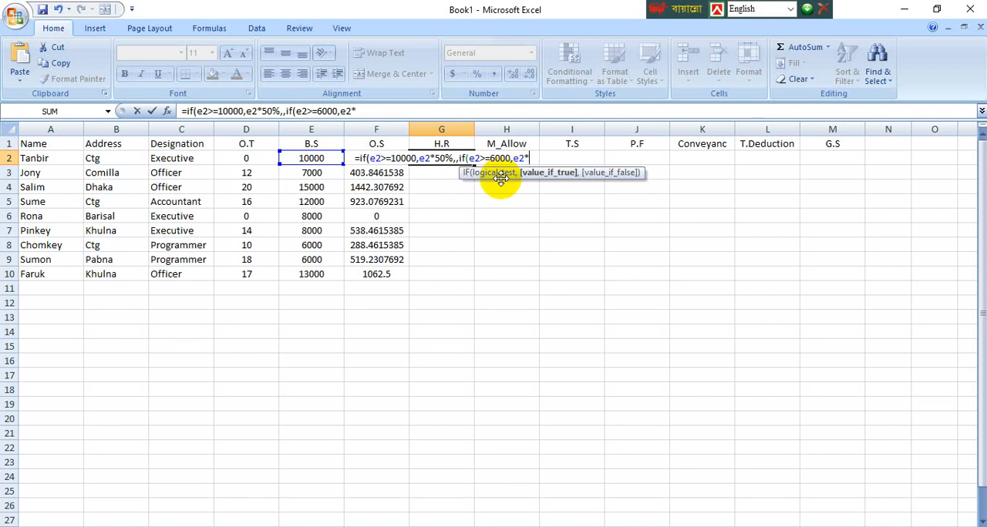
{"action": "type", "text": "50"}
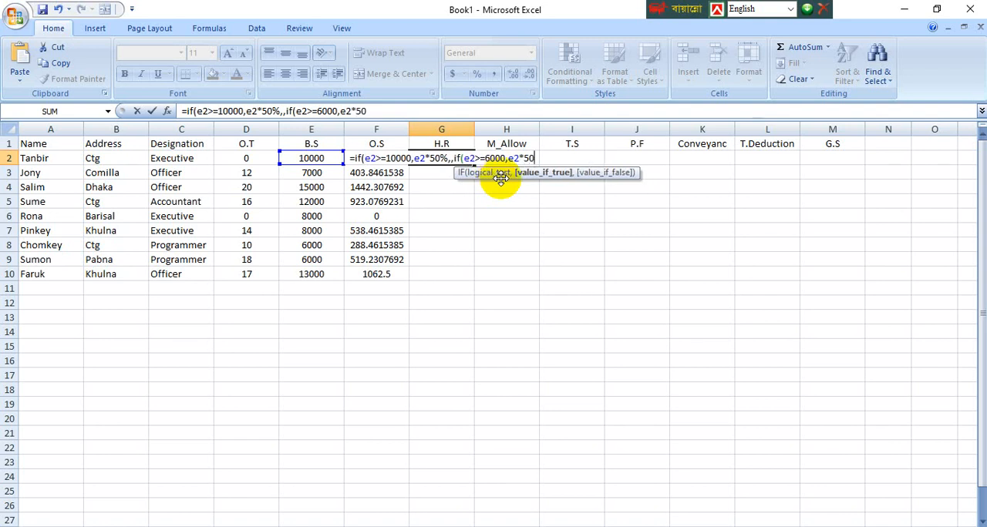
{"action": "type", "text": "%"}
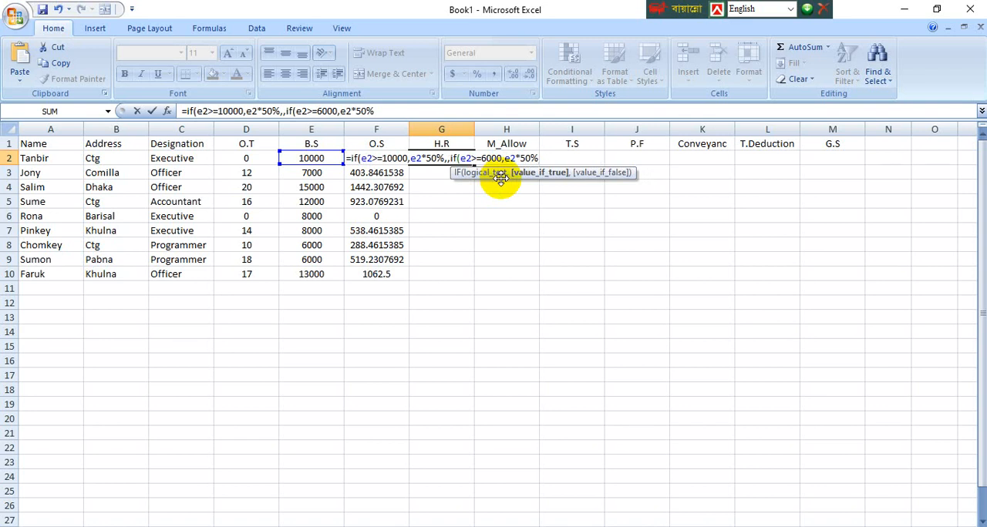
{"action": "type", "text": ","}
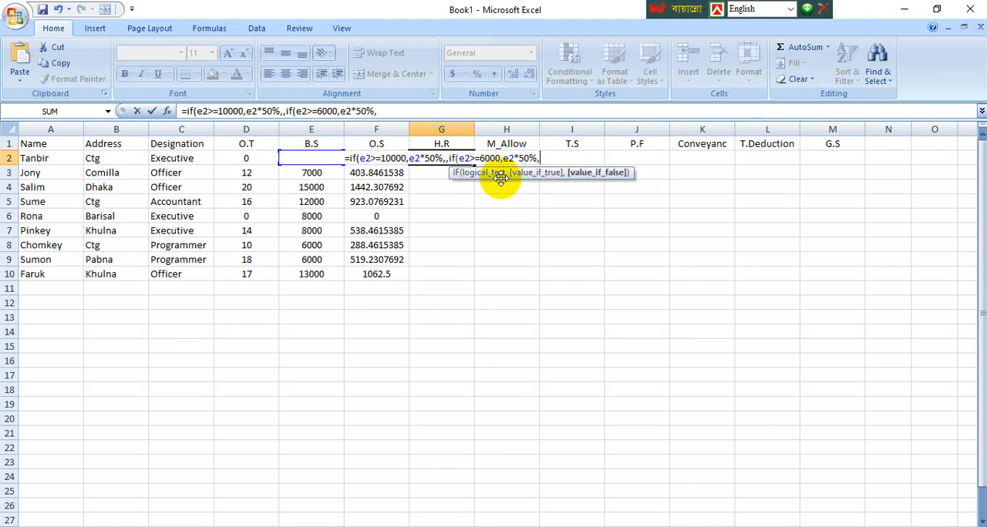
Step: Nest a third IF in the G2 formula as the value if false, with the logical test e2>=4000
{"action": "type", "text": "if"}
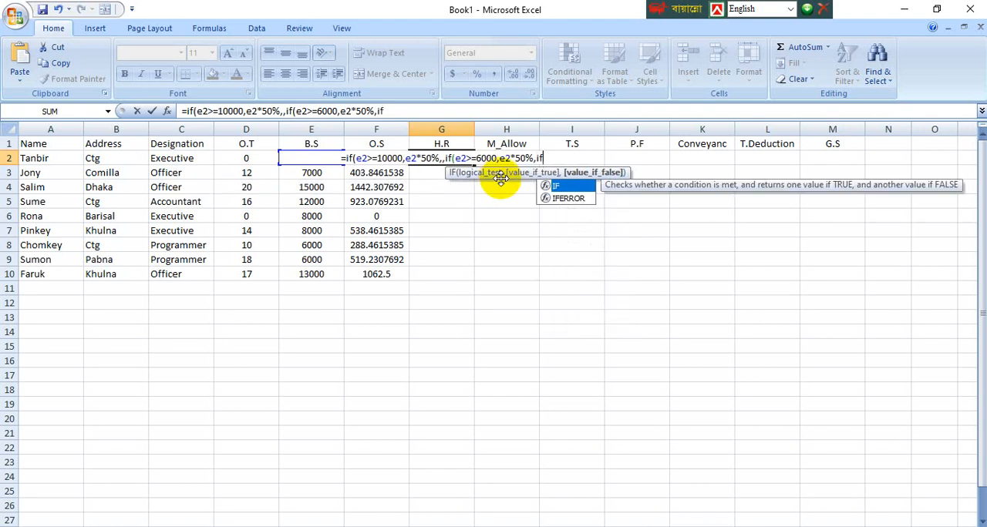
{"action": "type", "text": "("}
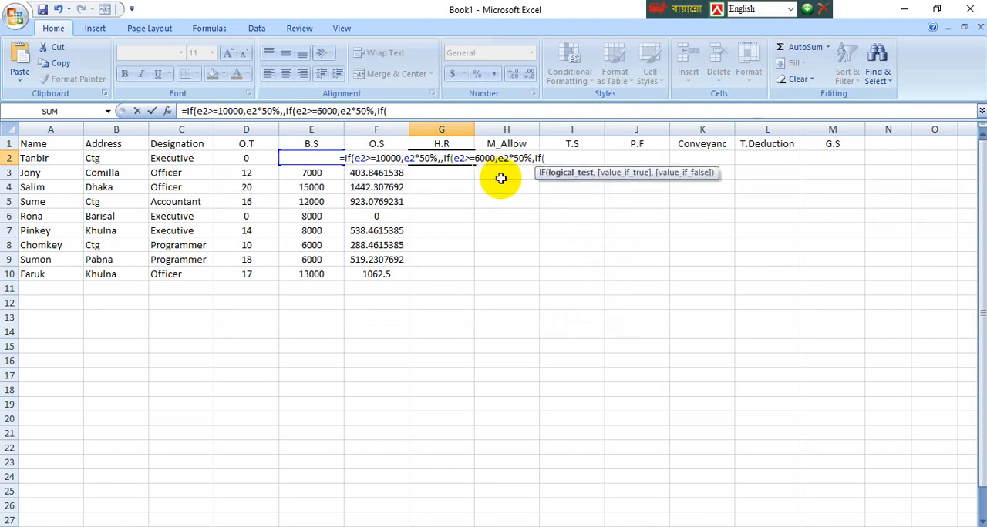
{"action": "type", "text": "e2"}
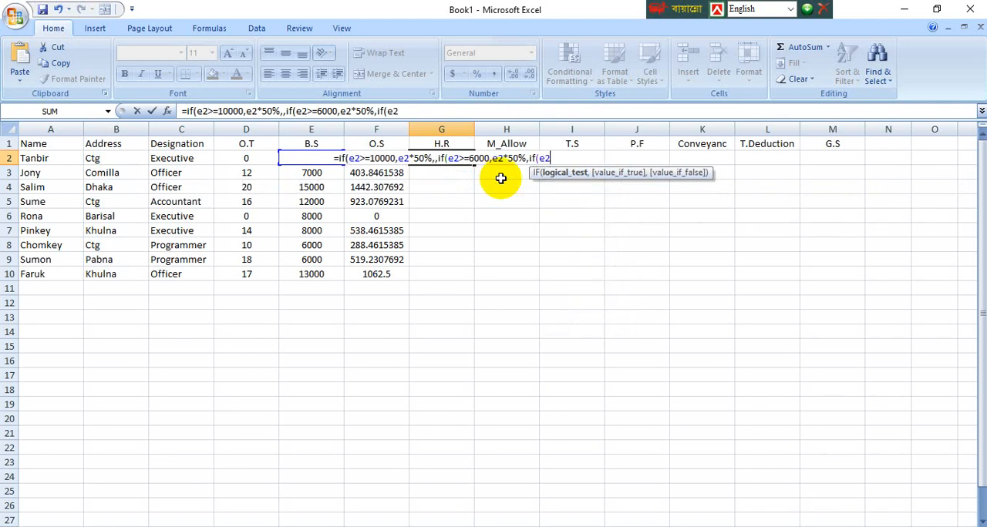
{"action": "type", "text": ">"}
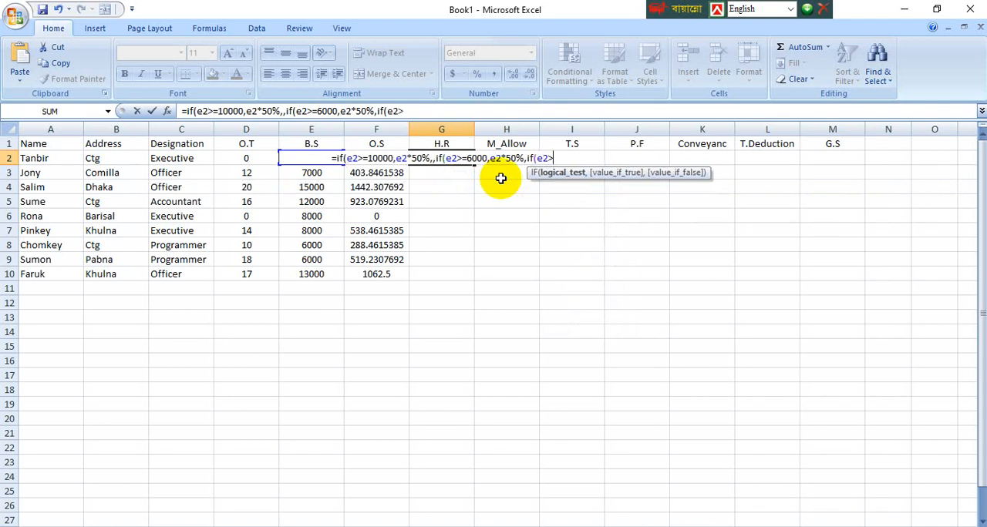
{"action": "type", "text": "=4"}
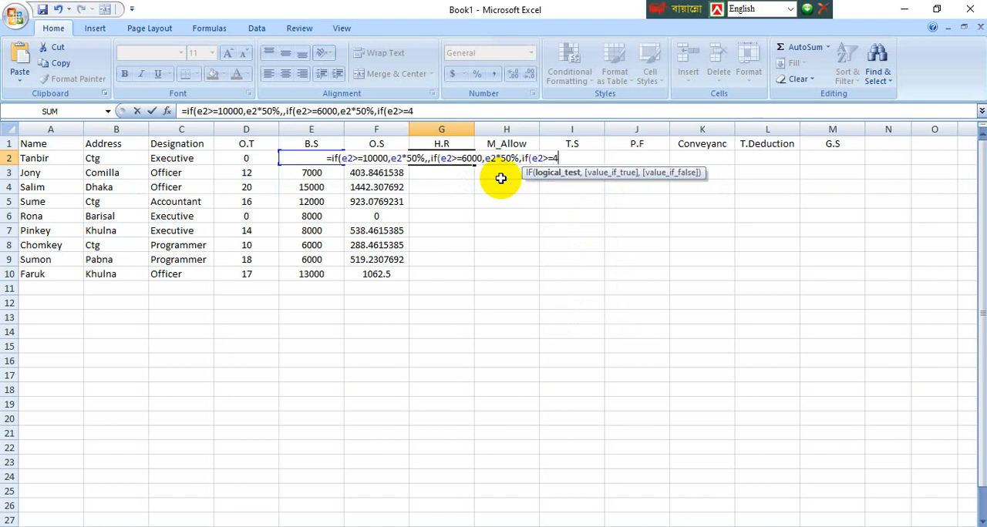
{"action": "type", "text": "000"}
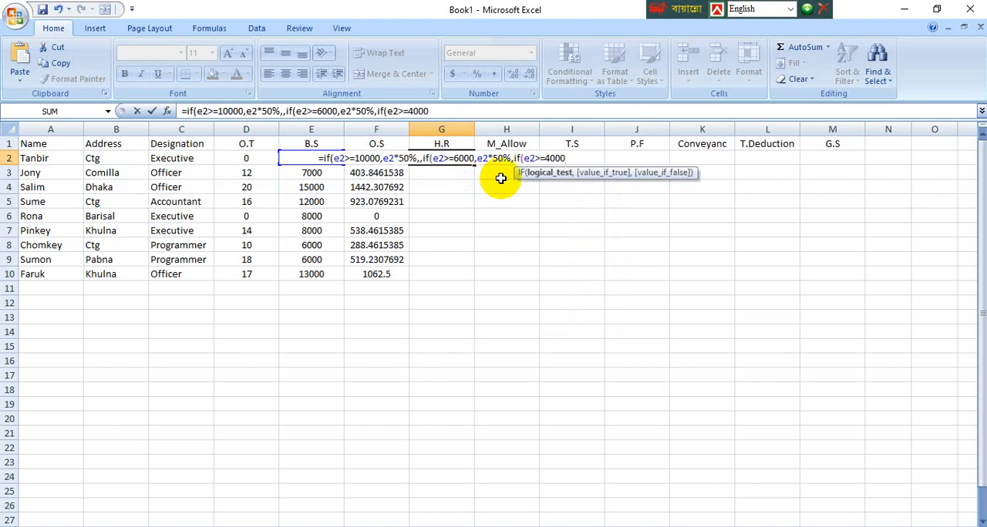
{"action": "type", "text": ","}
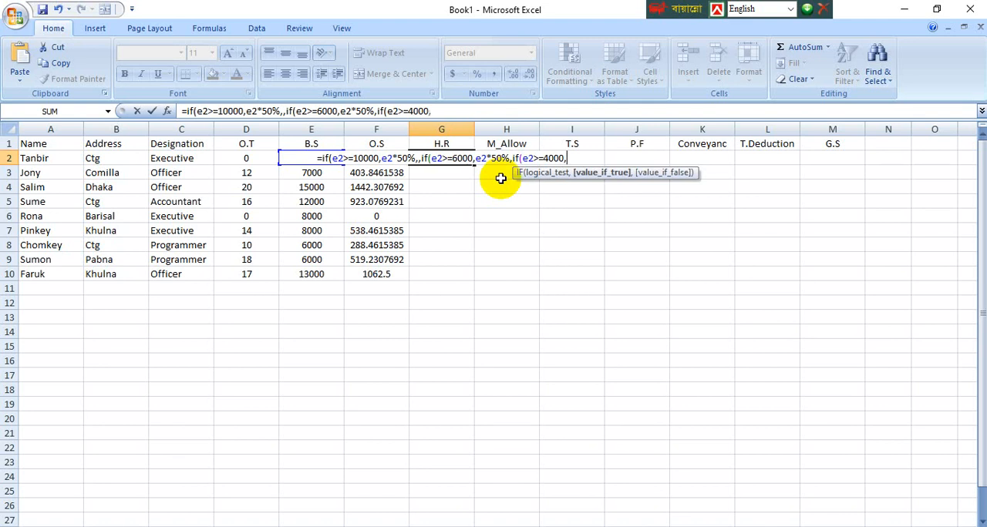
{"action": "type", "text": "e2"}
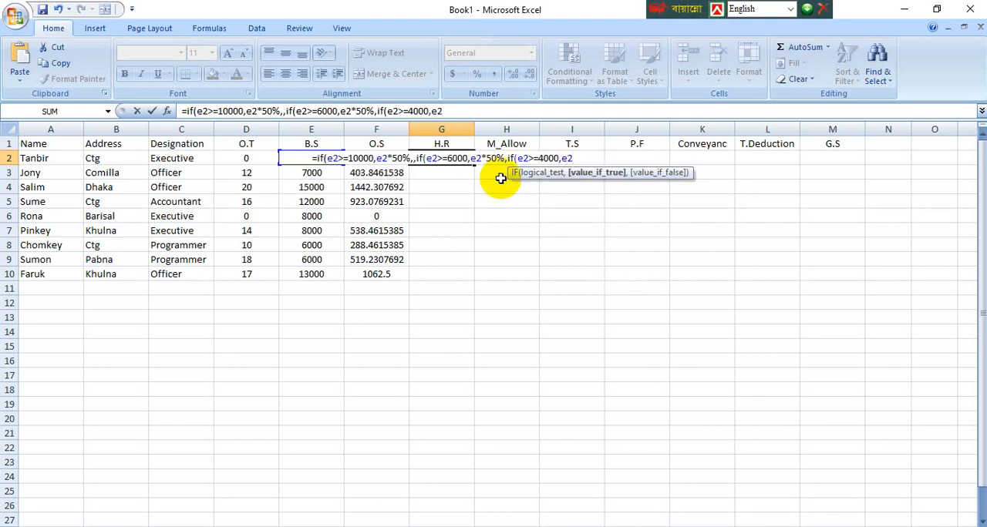
{"action": "type", "text": "*70"}
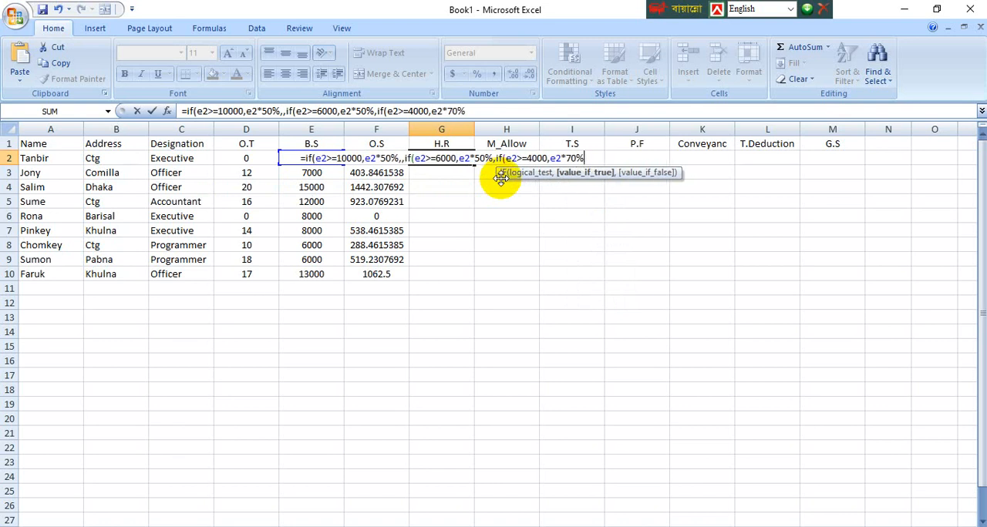
{"action": "type", "text": "%,0"}
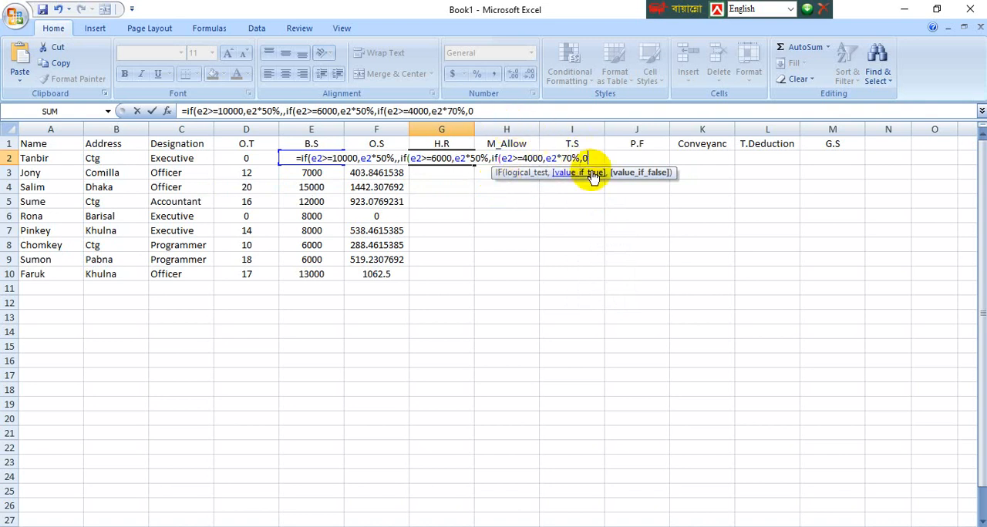
Step: Add e2*70% and 0 as the third IF's true and false values, close all three IFs, and try to enter the G2 formula
{"action": "type", "text": ")))"}
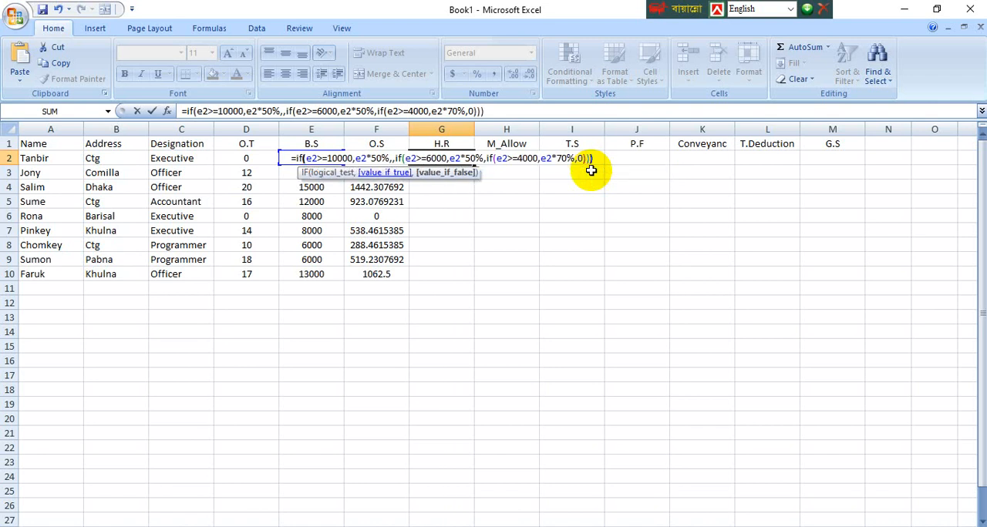
{"action": "key", "text": "Return"}
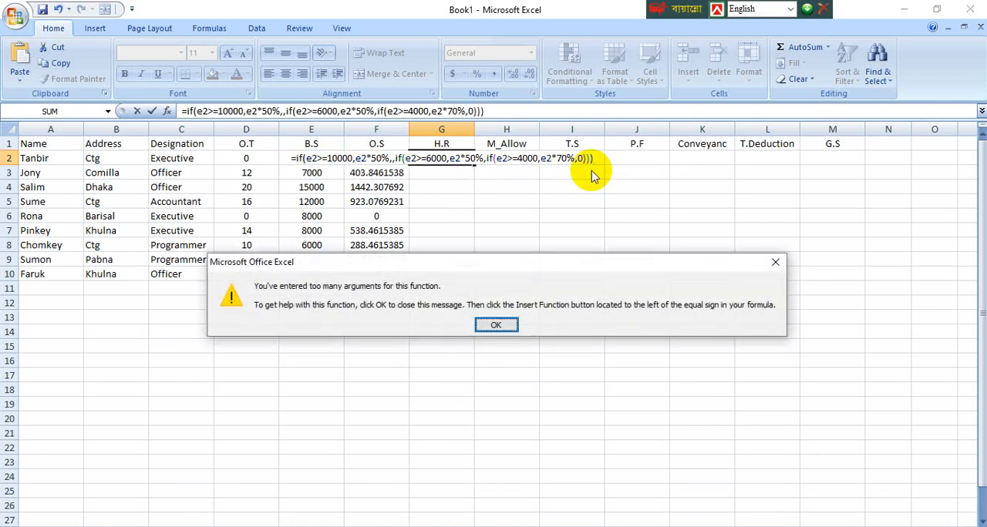
{"action": "left_click", "coordinate": [497, 325]}
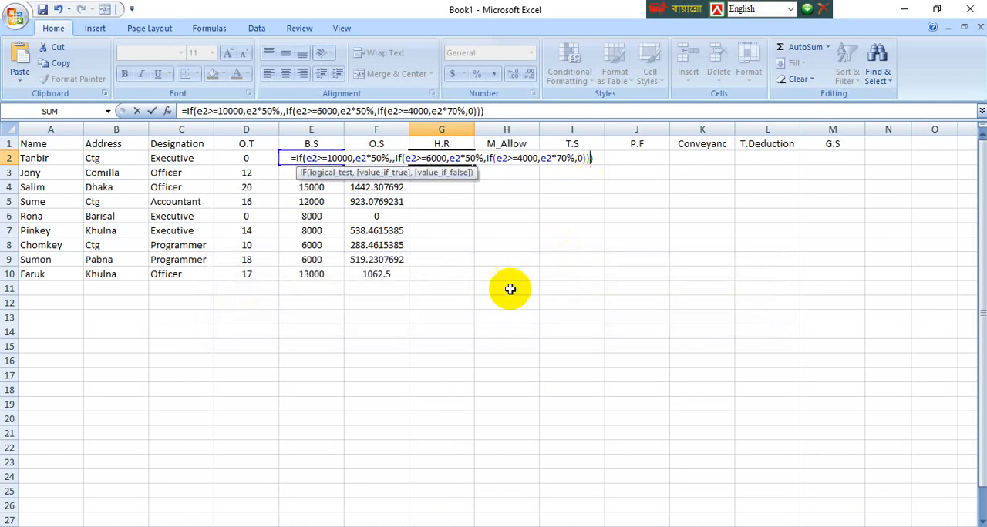
Step: Retry entering the H.R formula in G2, and discard it to leave the cell empty
{"action": "left_click", "coordinate": [492, 113]}
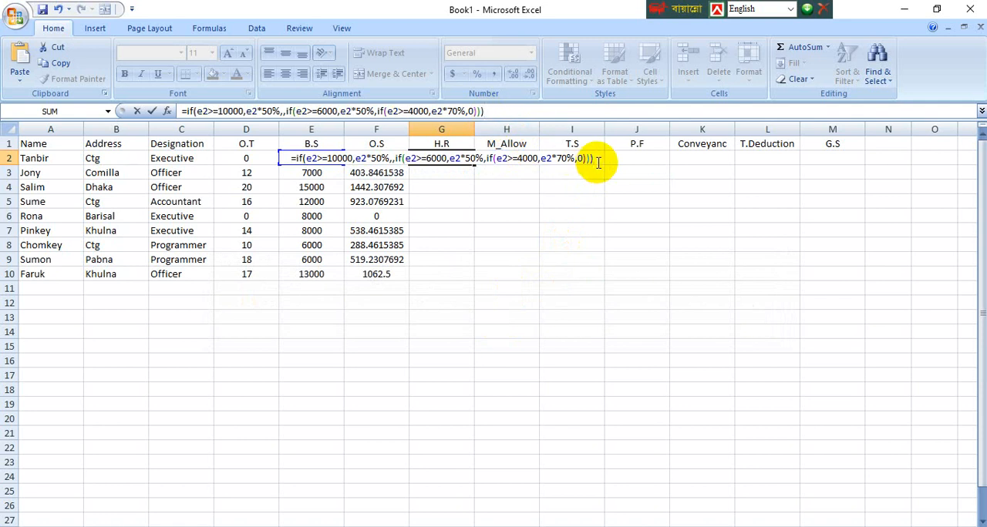
{"action": "key", "text": "Return"}
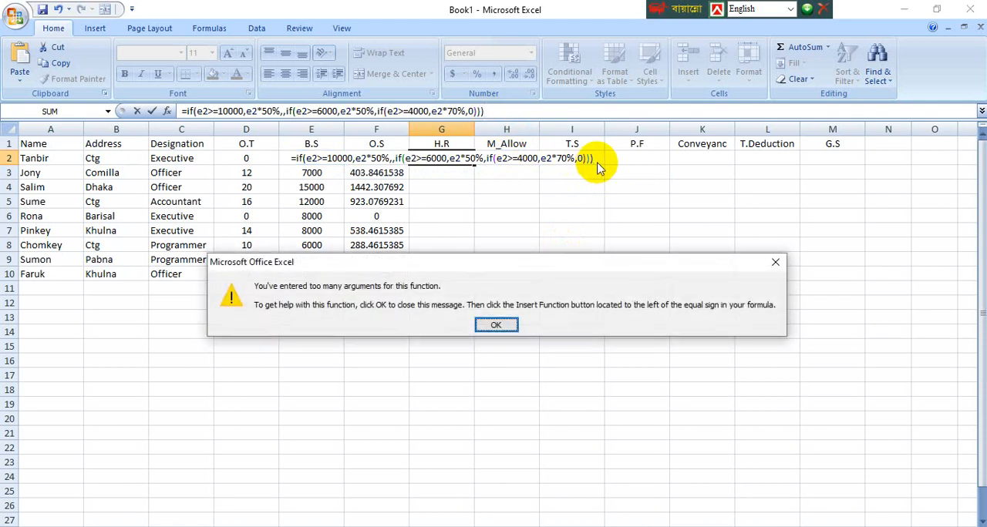
{"action": "left_click", "coordinate": [498, 324]}
{"action": "key", "text": "Escape"}
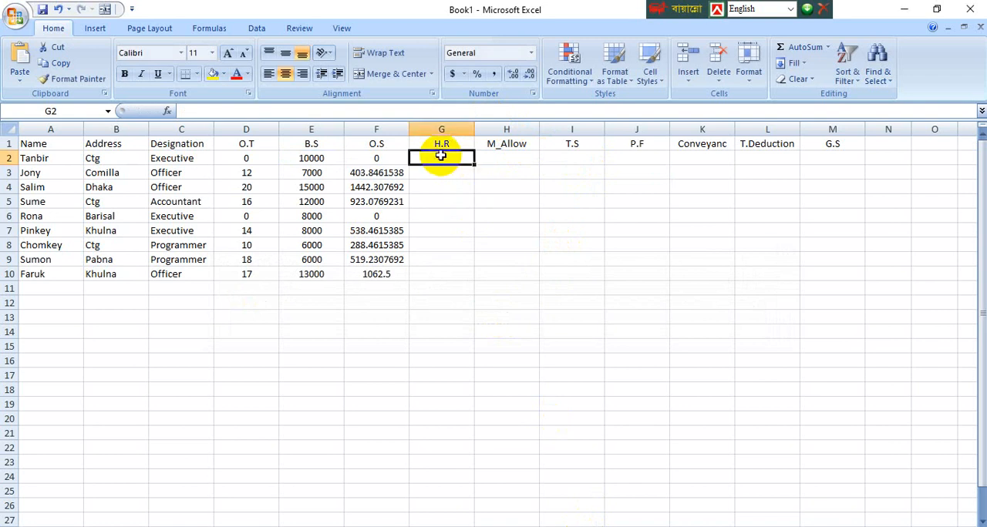
Step: Begin a new IF formula in G2 for H.R with the logical test e2>10000
{"action": "type", "text": "=if"}
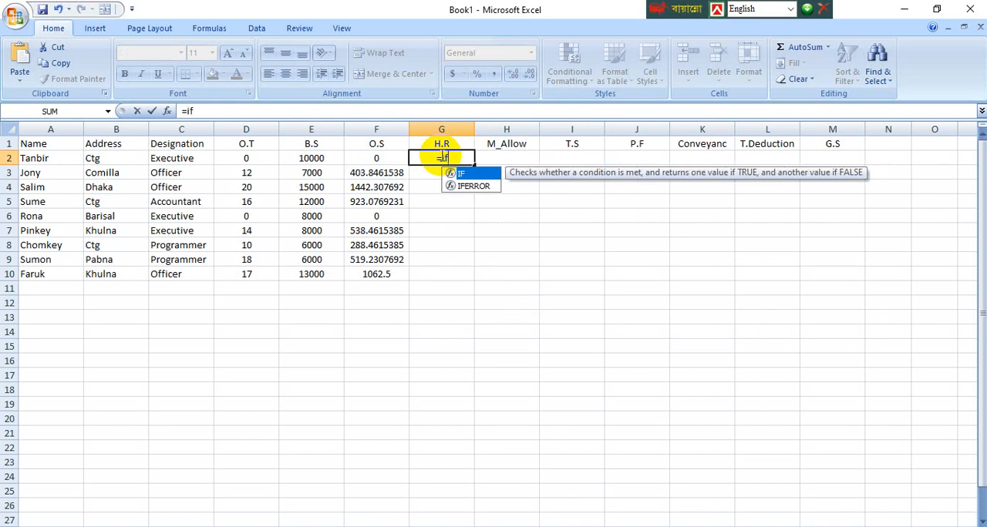
{"action": "type", "text": "("}
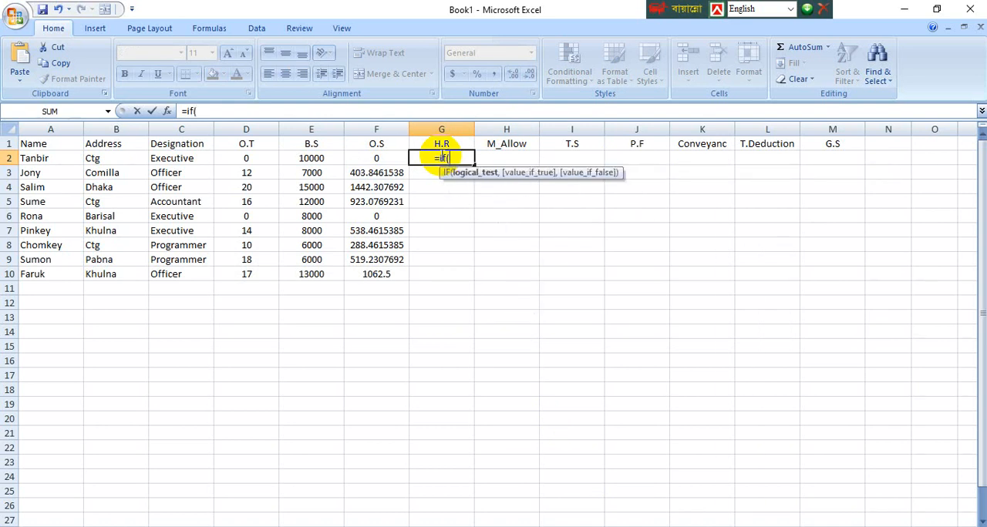
{"action": "type", "text": "e2"}
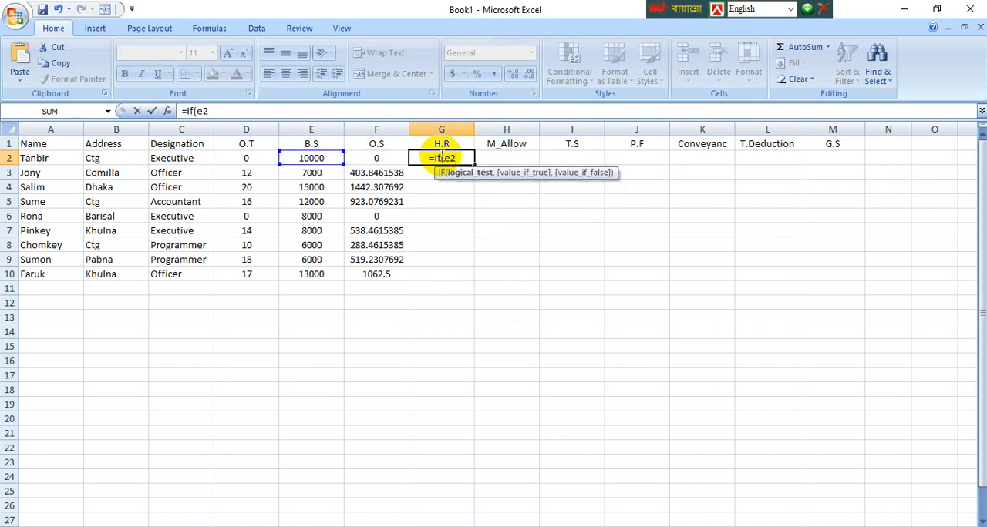
{"action": "type", "text": ">"}
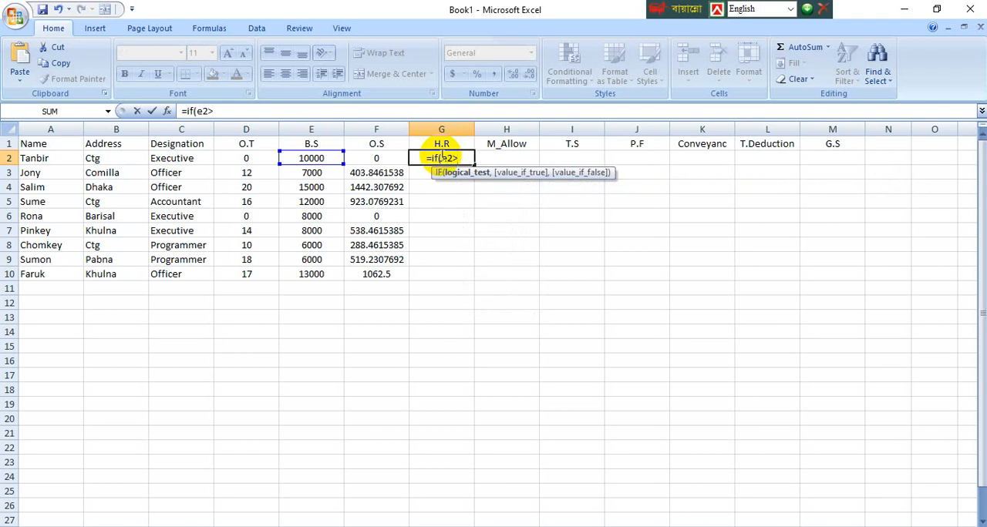
{"action": "type", "text": "1000"}
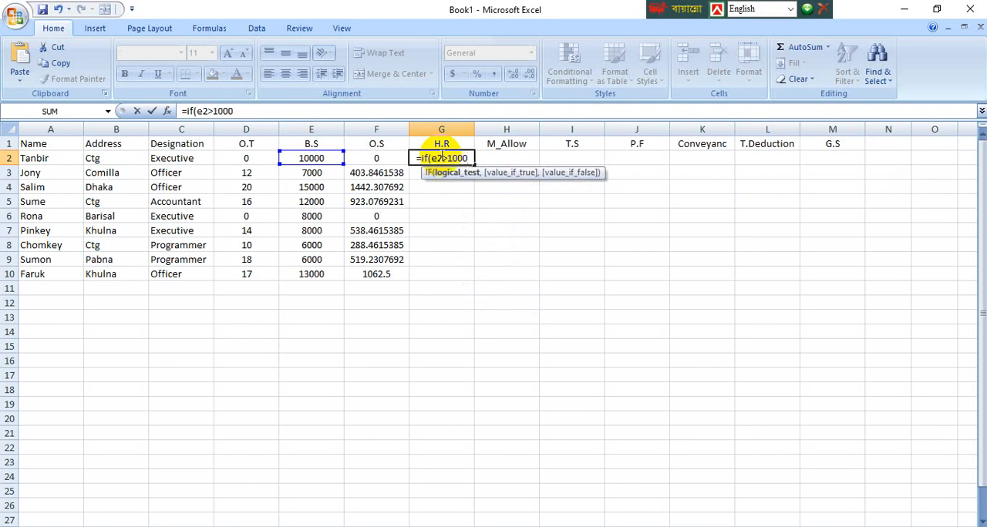
{"action": "type", "text": "0,"}
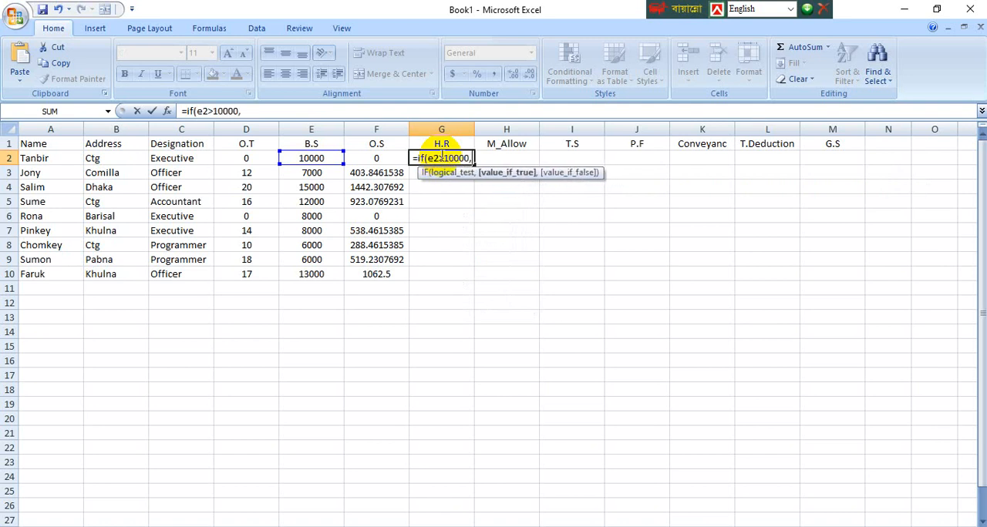
{"action": "type", "text": "e2"}
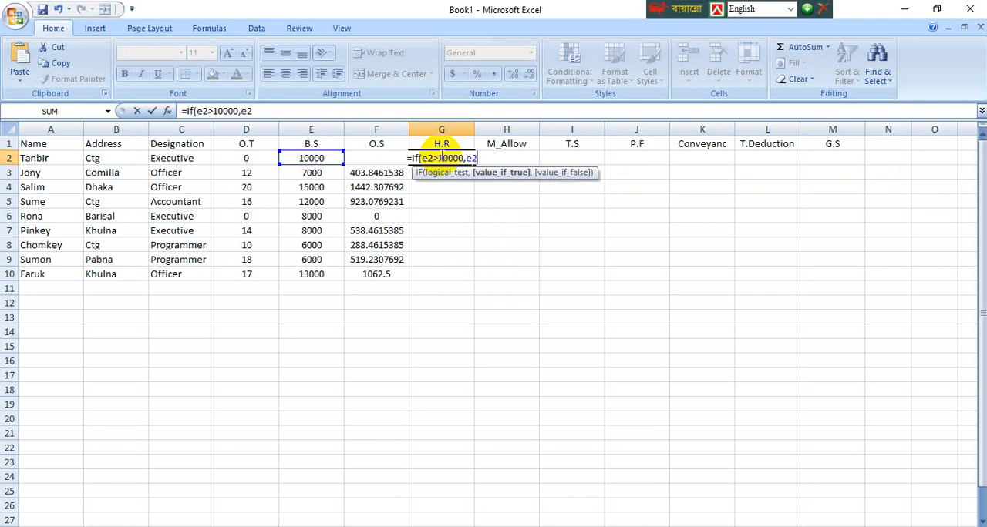
{"action": "type", "text": "*"}
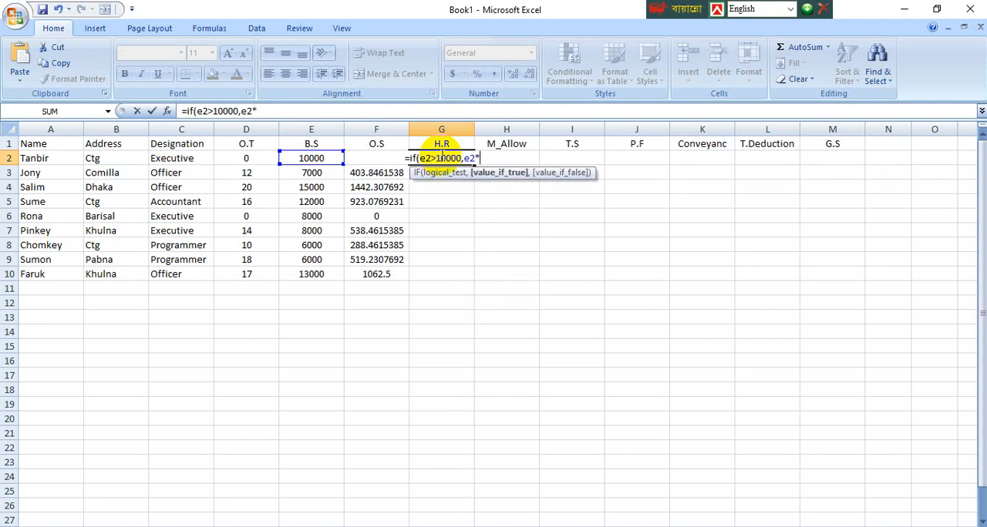
{"action": "type", "text": "40"}
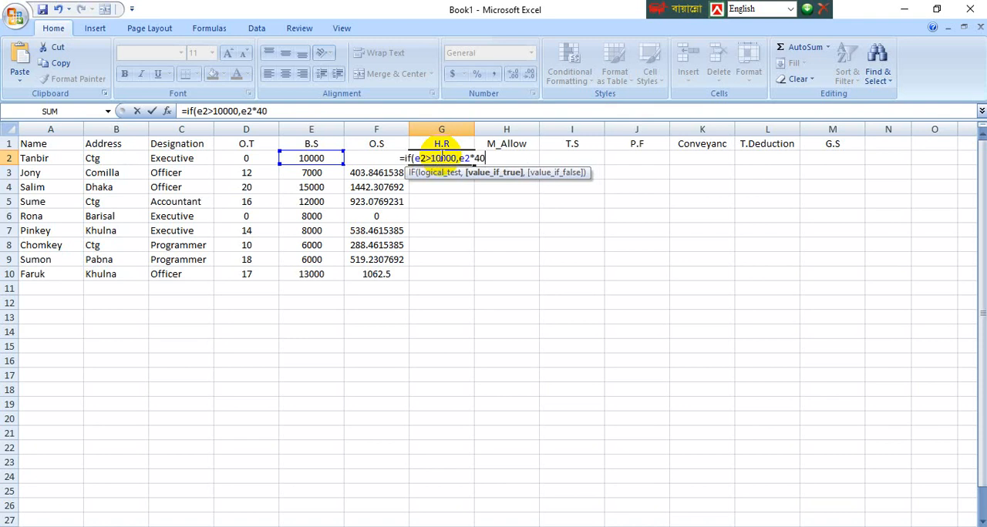
{"action": "type", "text": "%"}
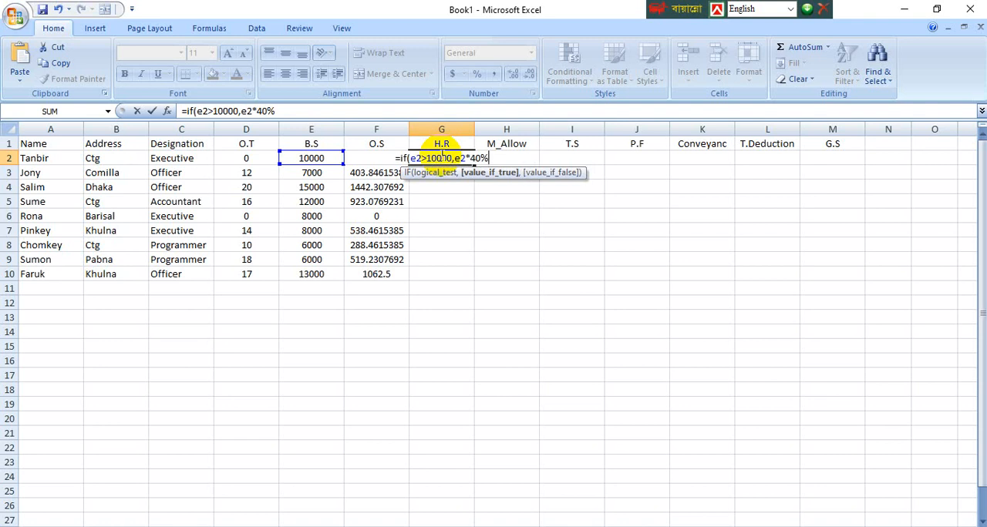
Step: Nest a second IF in the G2 formula with the test e2>=6000 and e2*25% as its value if true
{"action": "type", "text": ",if"}
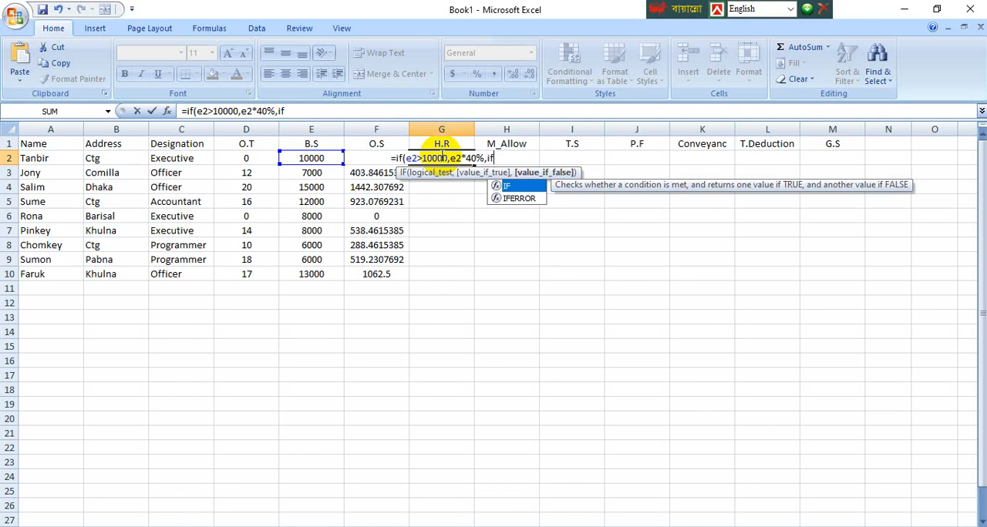
{"action": "type", "text": "(e"}
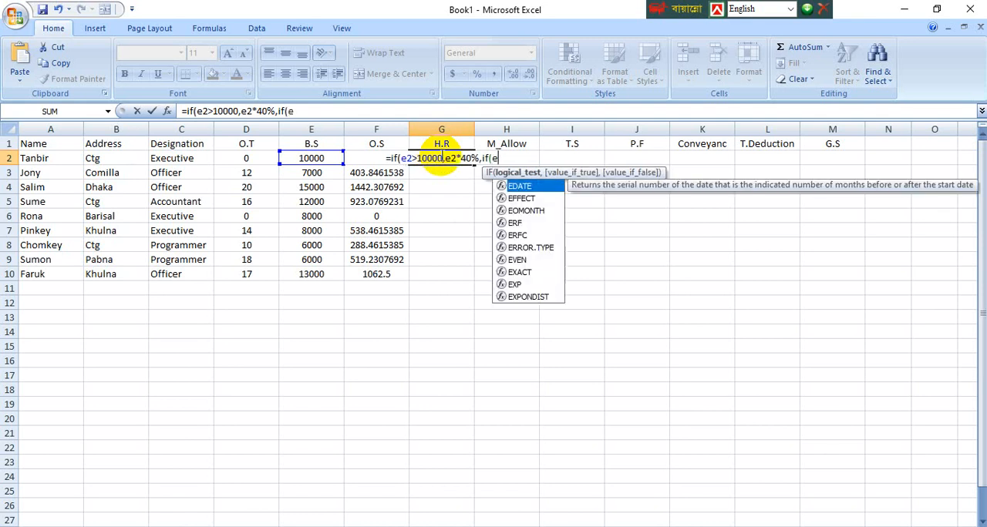
{"action": "type", "text": "2"}
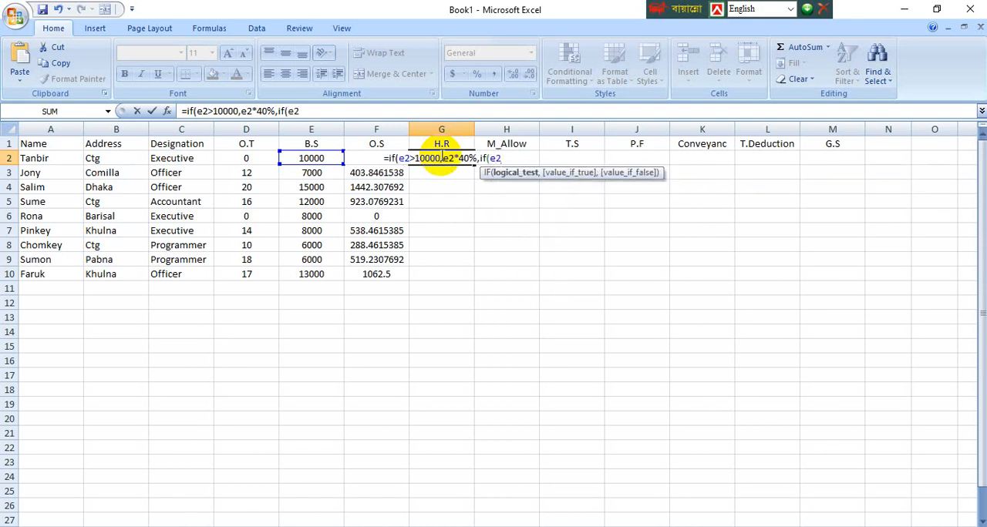
{"action": "type", "text": ">="}
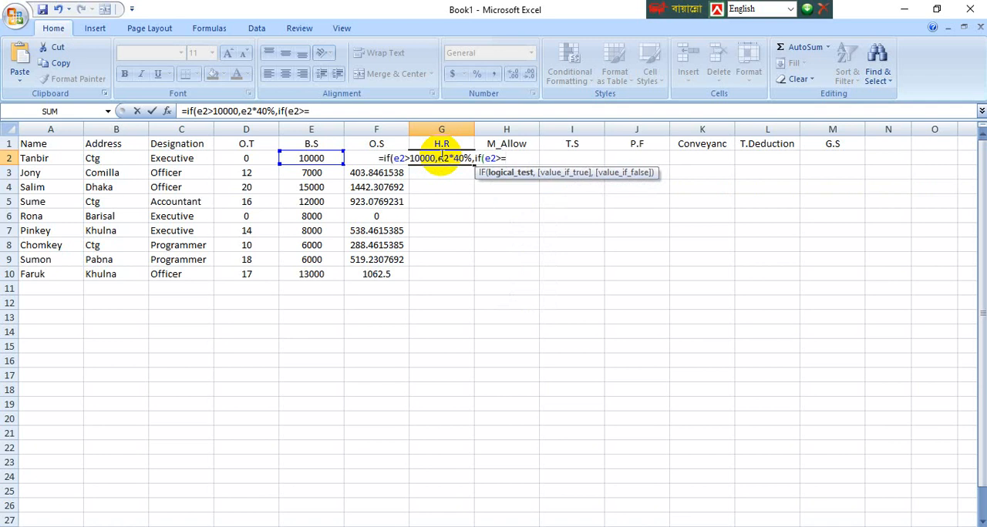
{"action": "type", "text": "6000"}
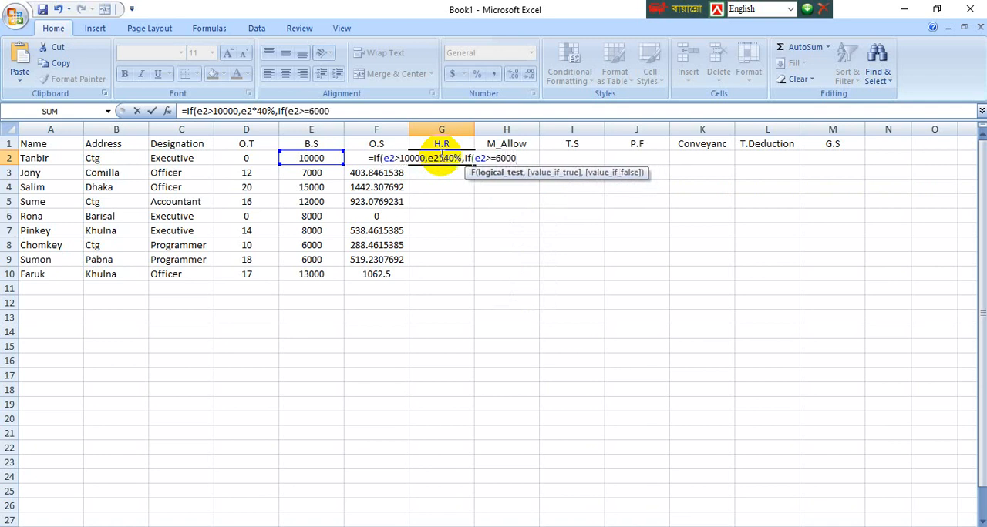
{"action": "type", "text": ","}
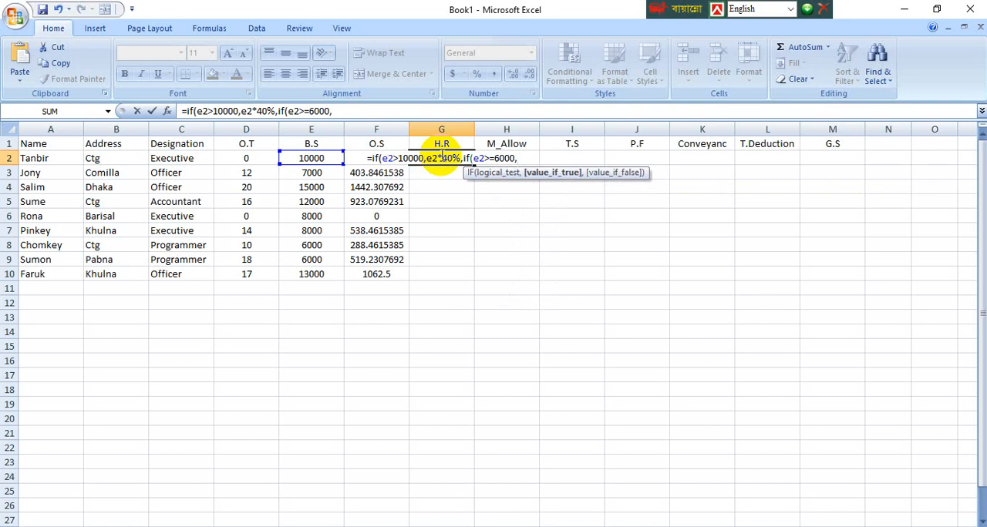
{"action": "type", "text": "e2"}
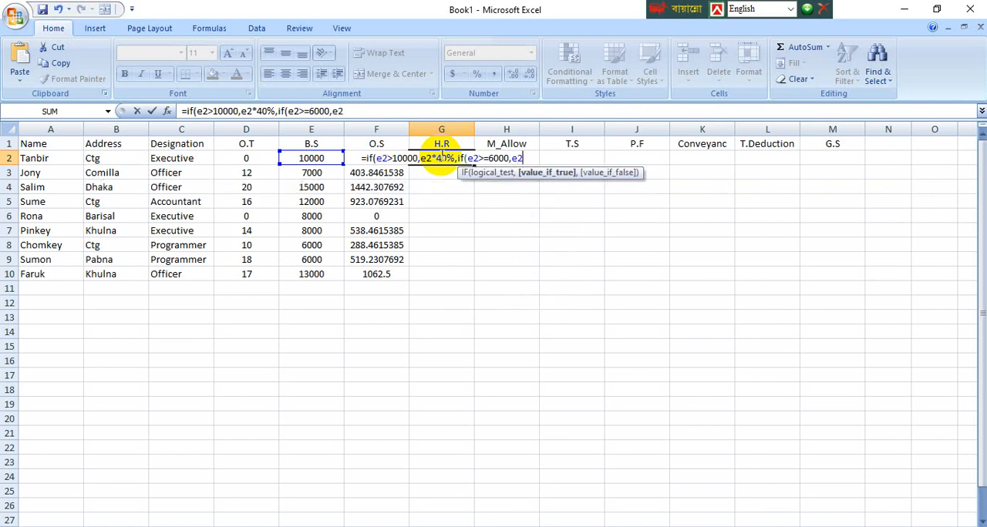
{"action": "type", "text": "*25"}
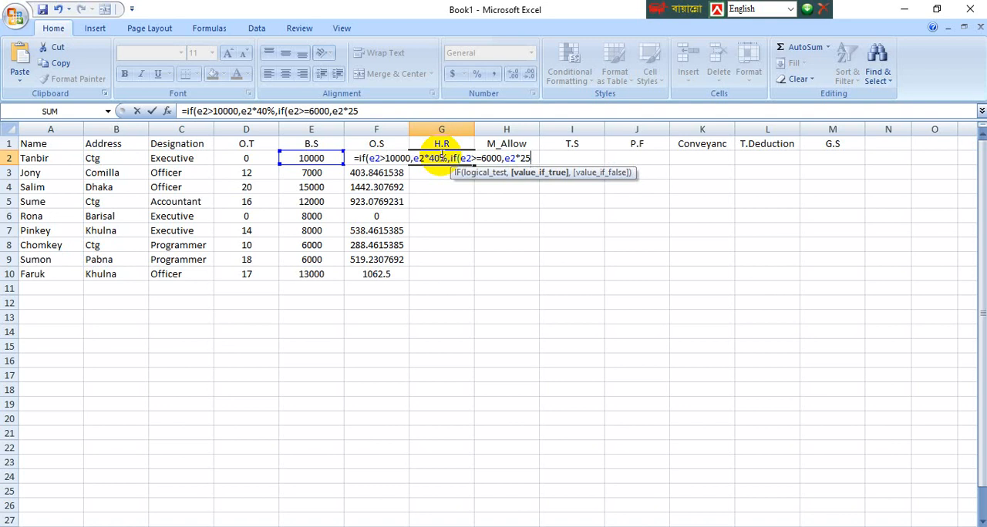
{"action": "type", "text": "%"}
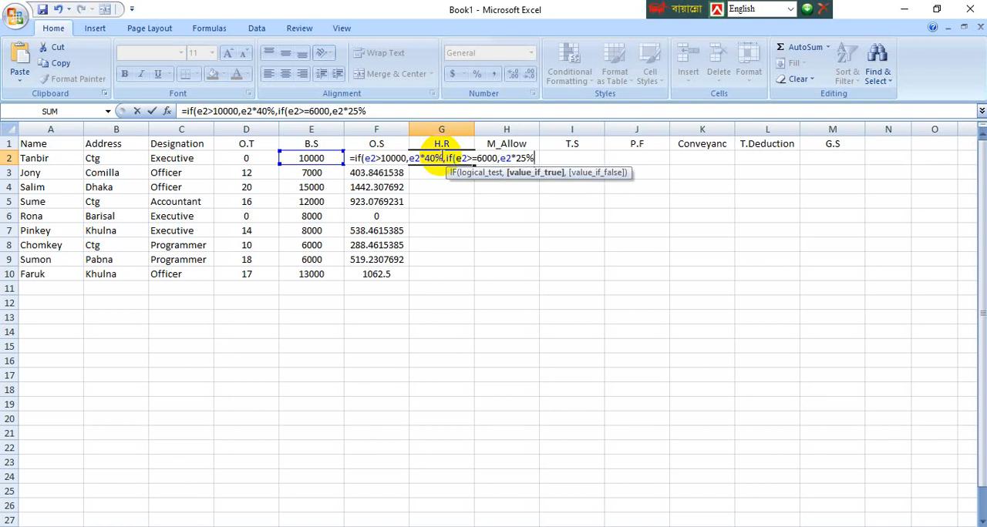
{"action": "type", "text": ",if"}
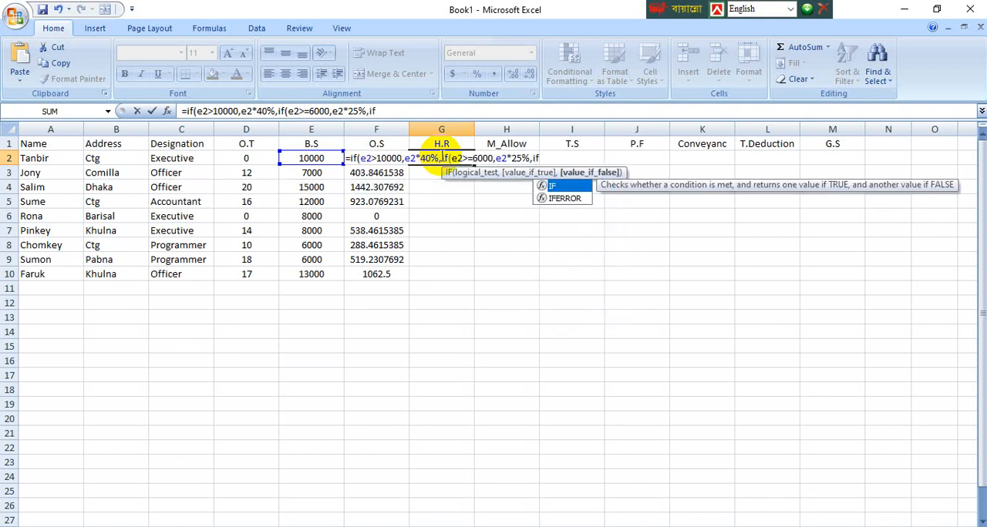
{"action": "type", "text": "("}
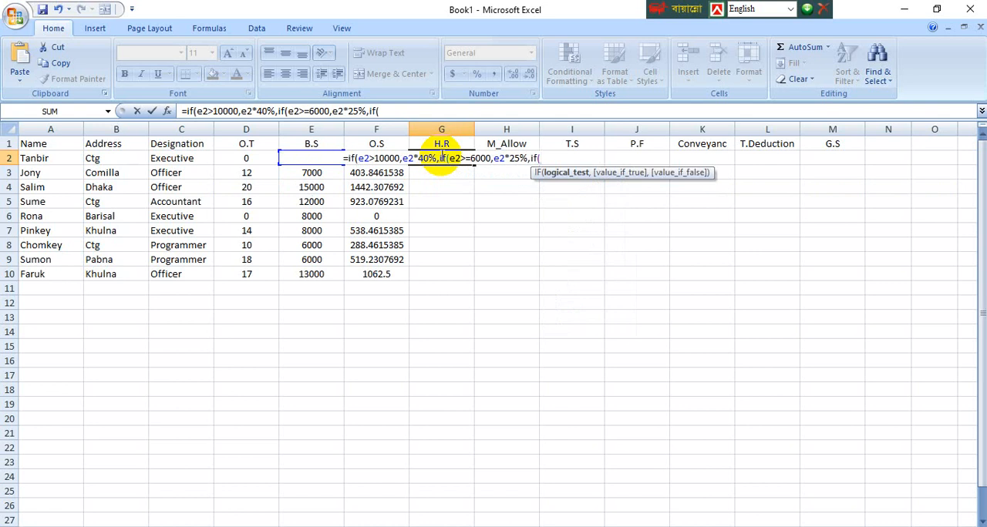
{"action": "type", "text": "e2"}
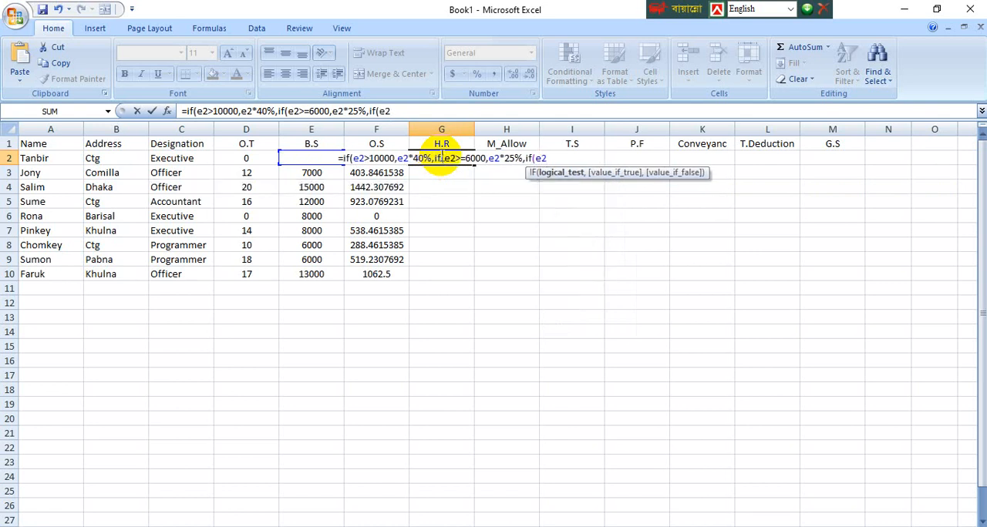
{"action": "type", "text": ">="}
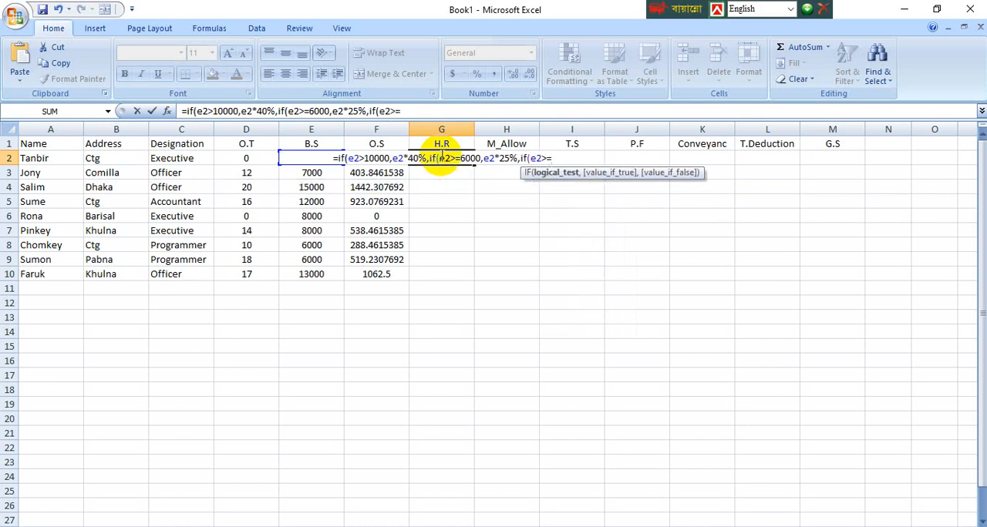
{"action": "type", "text": "40"}
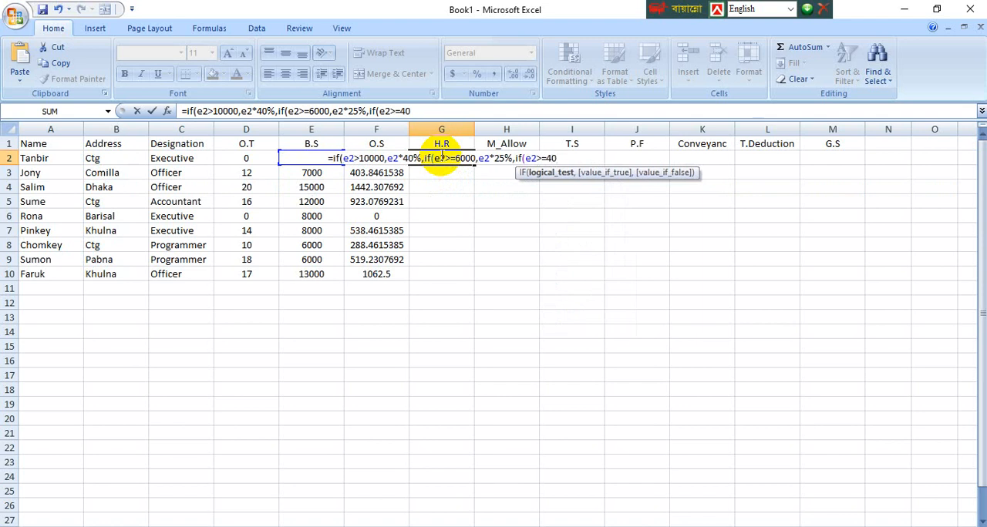
{"action": "type", "text": "00,"}
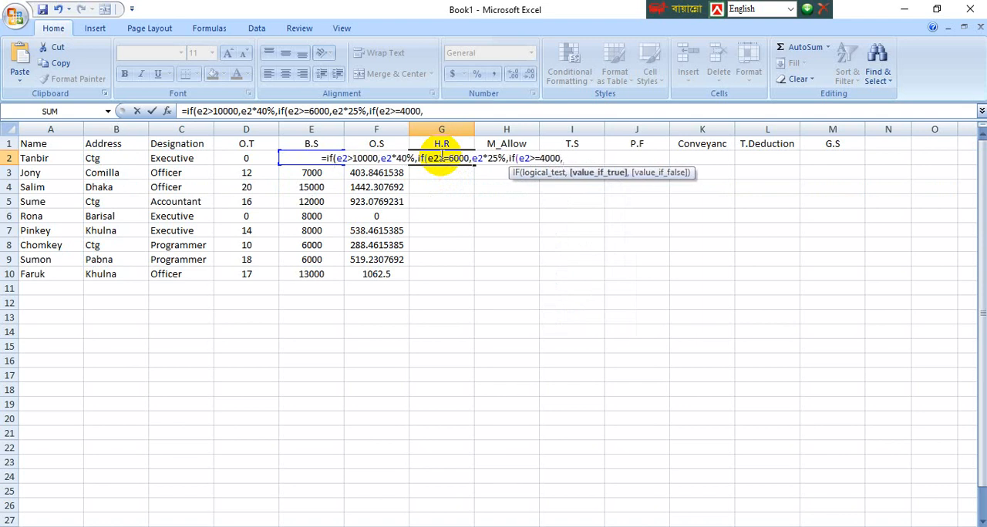
{"action": "type", "text": "e2"}
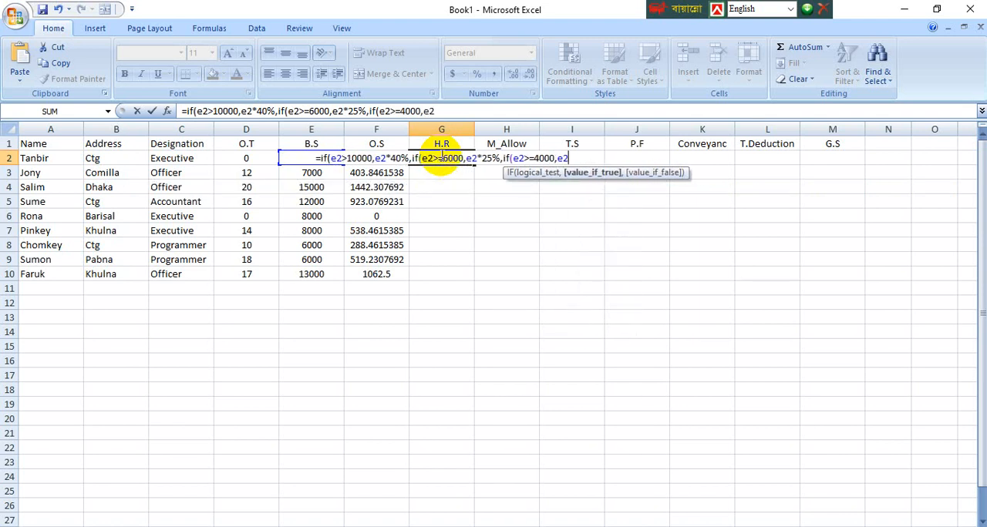
{"action": "type", "text": "*"}
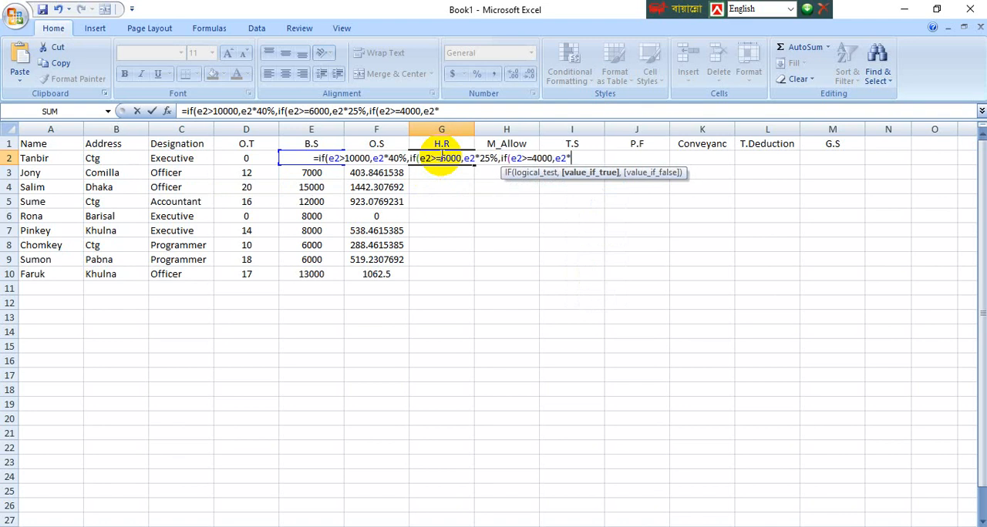
{"action": "type", "text": "70"}
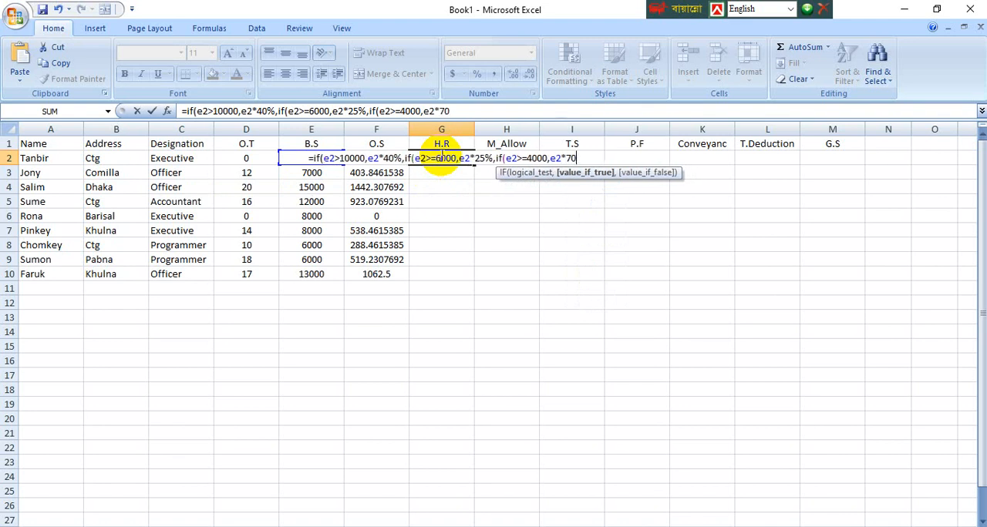
{"action": "type", "text": "%"}
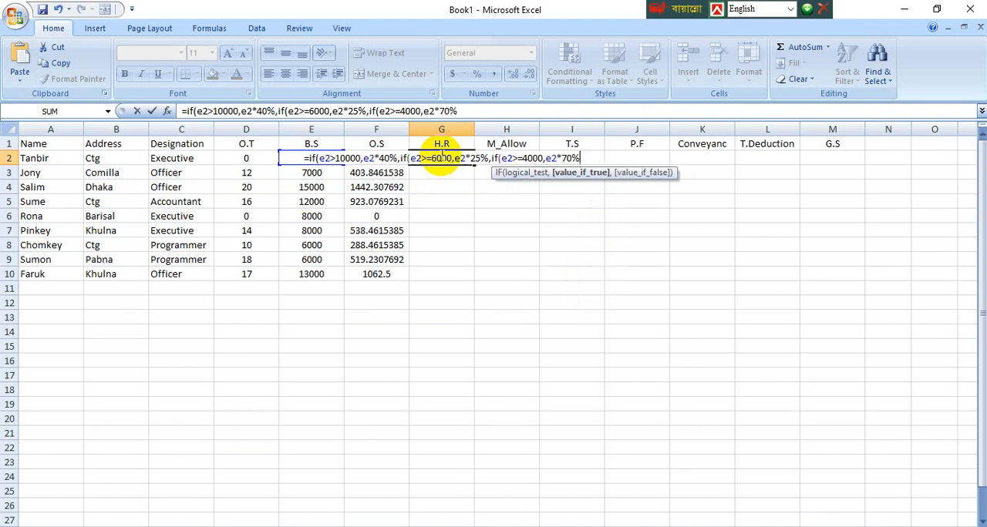
{"action": "type", "text": ","}
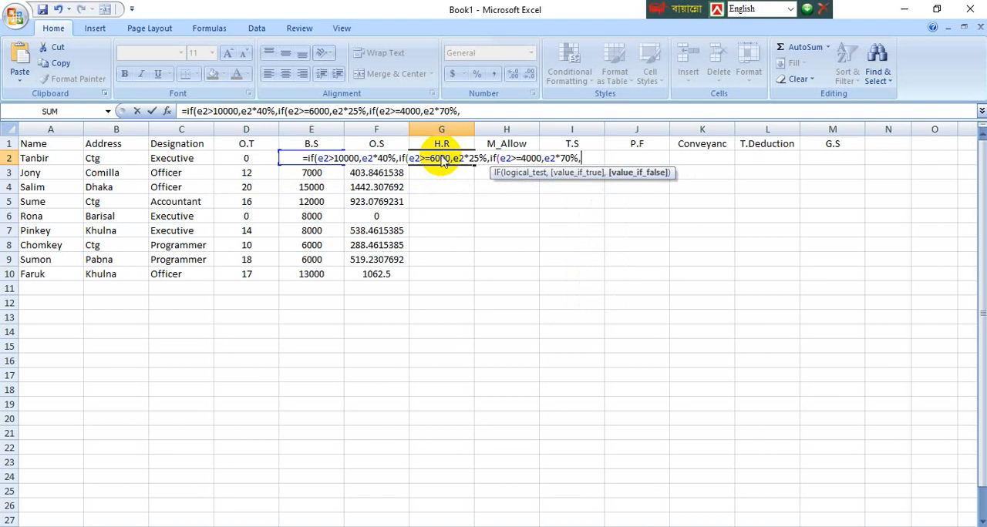
{"action": "type", "text": ")))"}
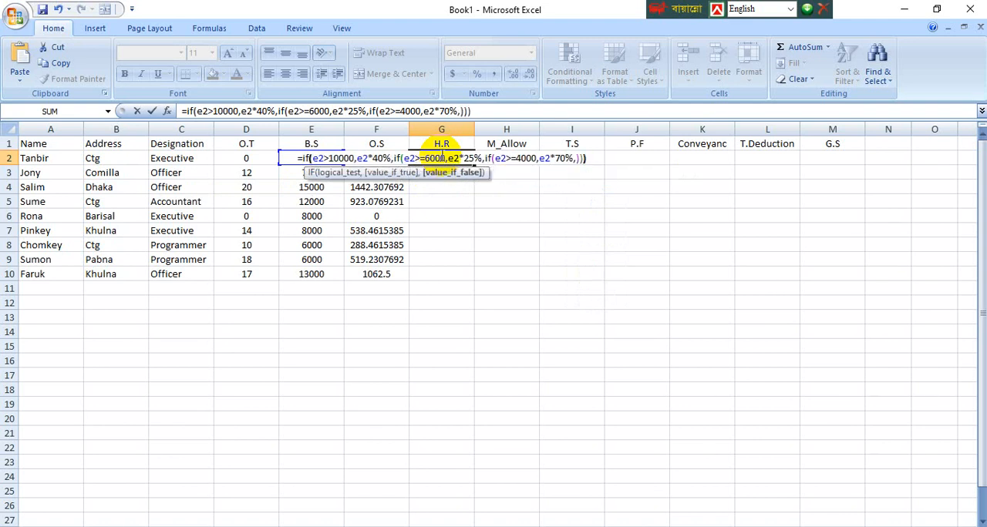
Step: Add e2*70% as the third IF's true value, leave its false value empty, close all three IFs, and enter the G2 formula
{"action": "key", "text": "Return"}
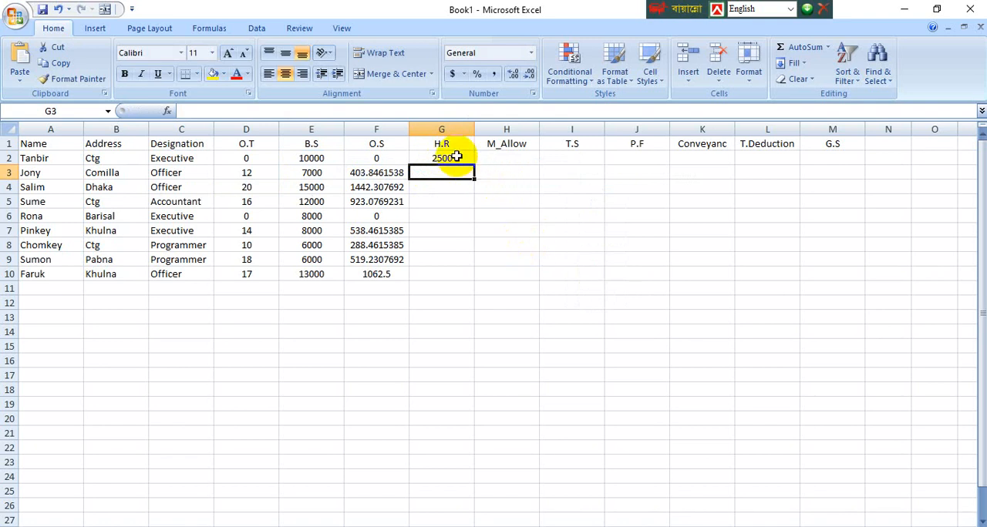
Step: Fill the H.R formula from G2 down through G10 for all employees
{"action": "left_click", "coordinate": [452, 158]}
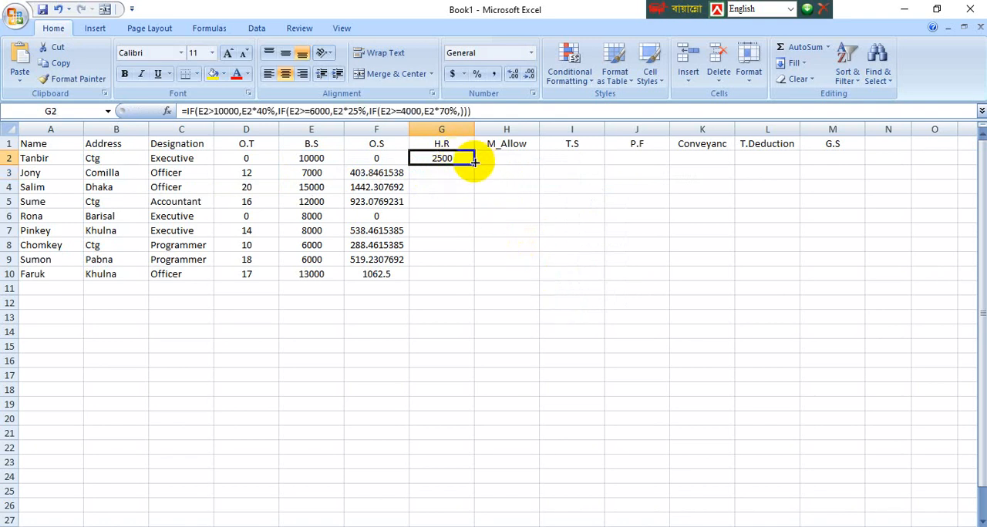
{"action": "left_click_drag", "start_coordinate": [474, 165], "coordinate": [464, 280]}
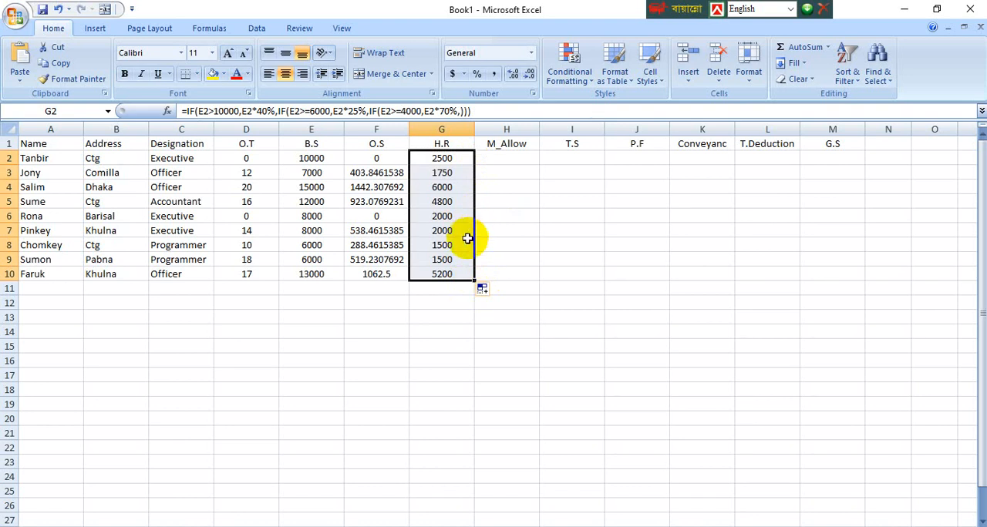
{"action": "left_click", "coordinate": [501, 157]}
{"action": "left_click", "coordinate": [447, 157]}
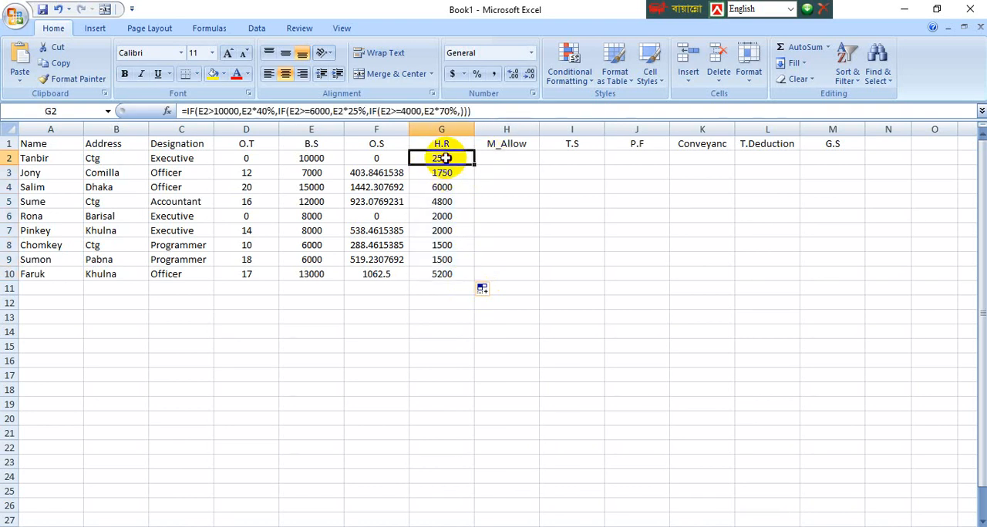
Step: Begin an IF formula in H2 for M_Allow with the test e2>=10000 and 200 as the value if true
{"action": "left_click", "coordinate": [503, 159]}
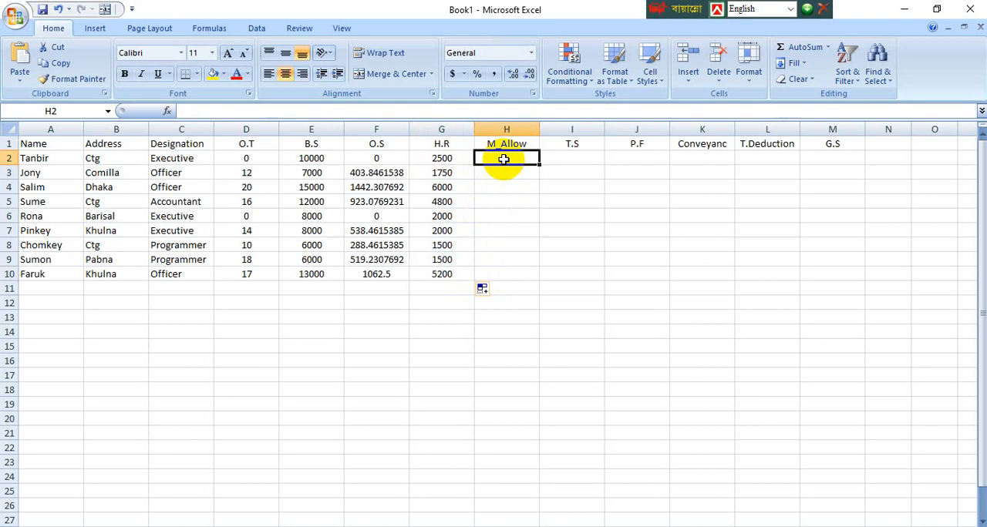
{"action": "type", "text": "=if"}
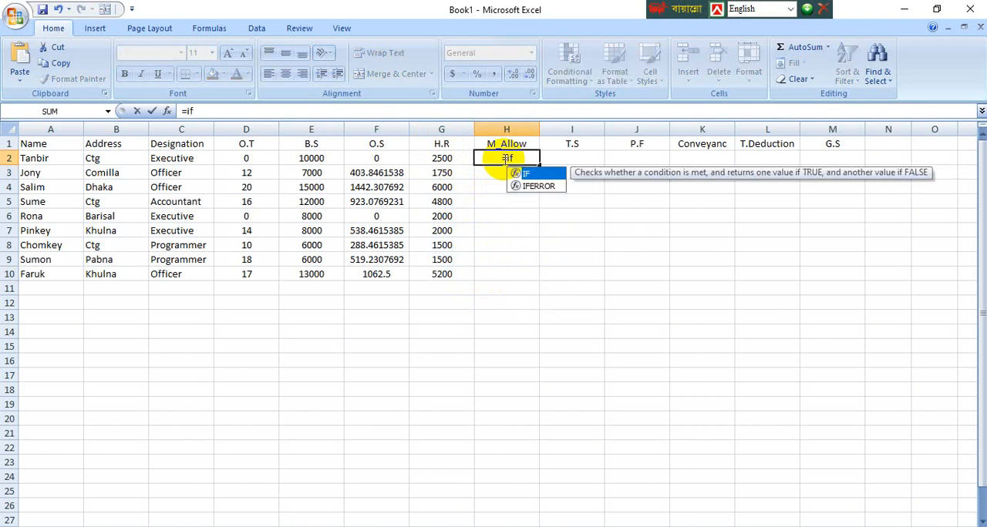
{"action": "type", "text": "("}
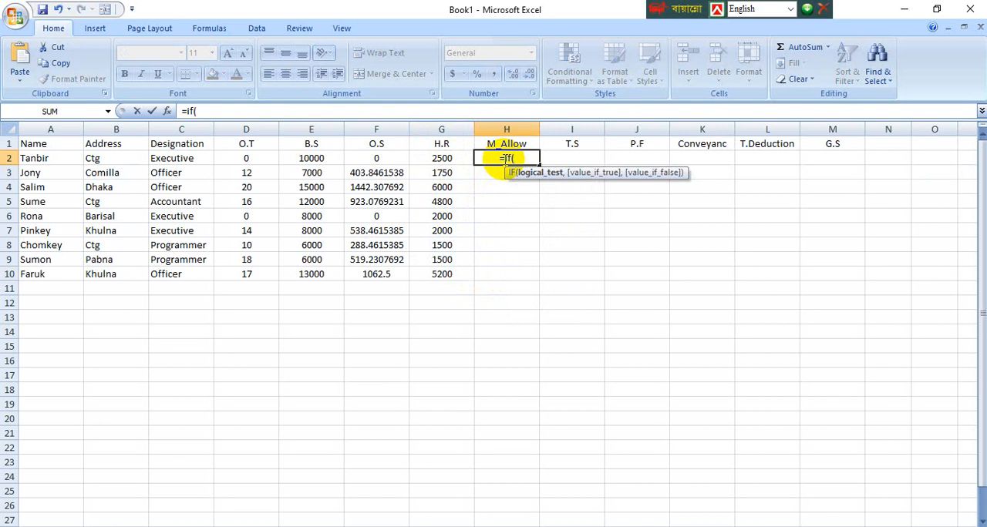
{"action": "type", "text": "e2"}
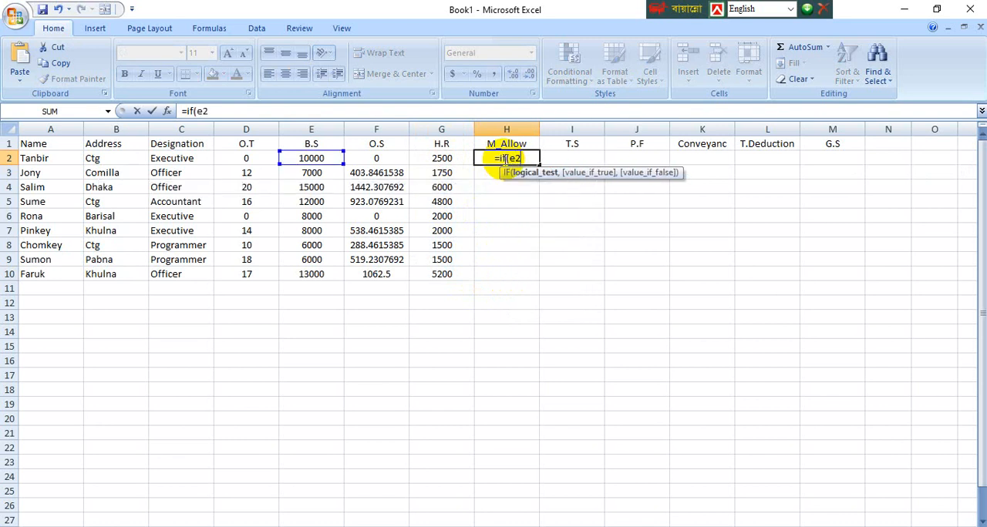
{"action": "type", "text": ">="}
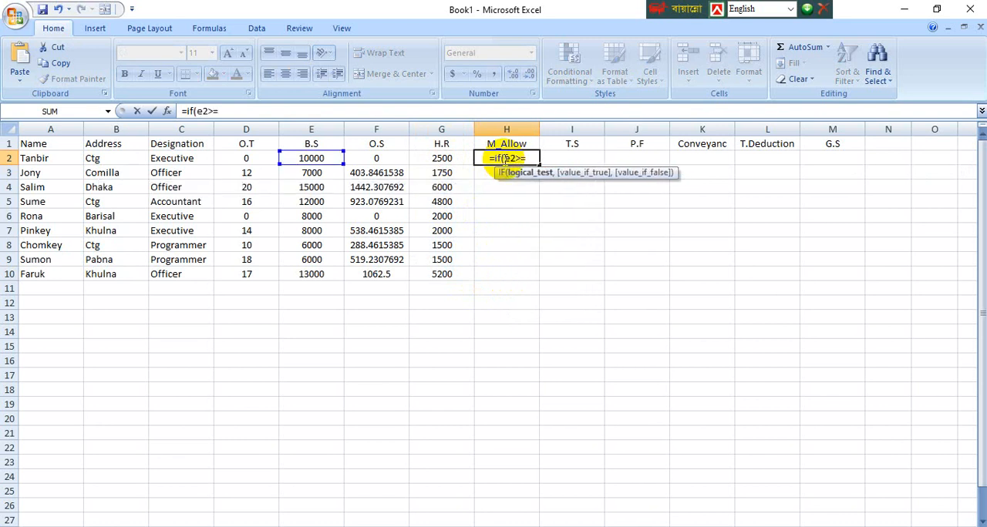
{"action": "type", "text": "10000,"}
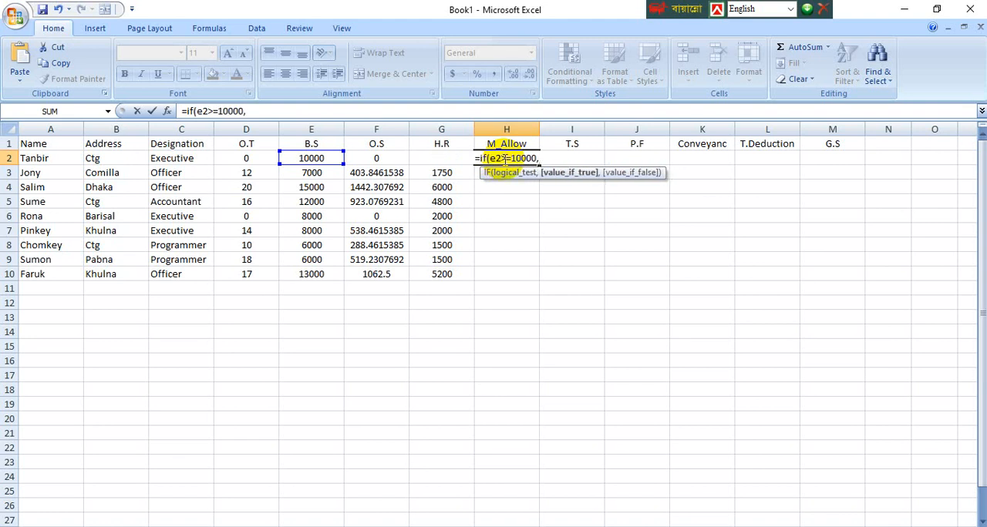
{"action": "type", "text": "200,"}
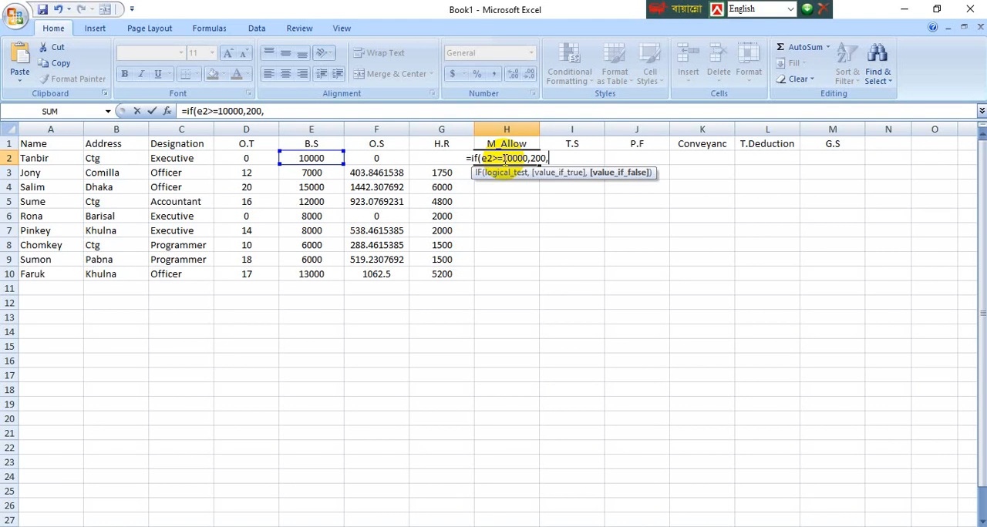
Step: Nest a second IF in the H2 formula with the test e2>=6000 and 200 as the value if true
{"action": "type", "text": "if"}
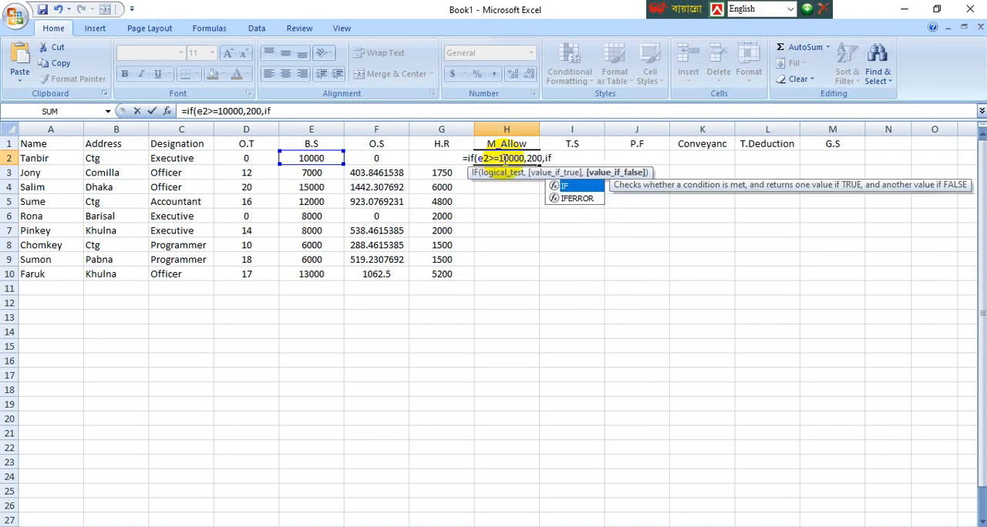
{"action": "type", "text": "(e"}
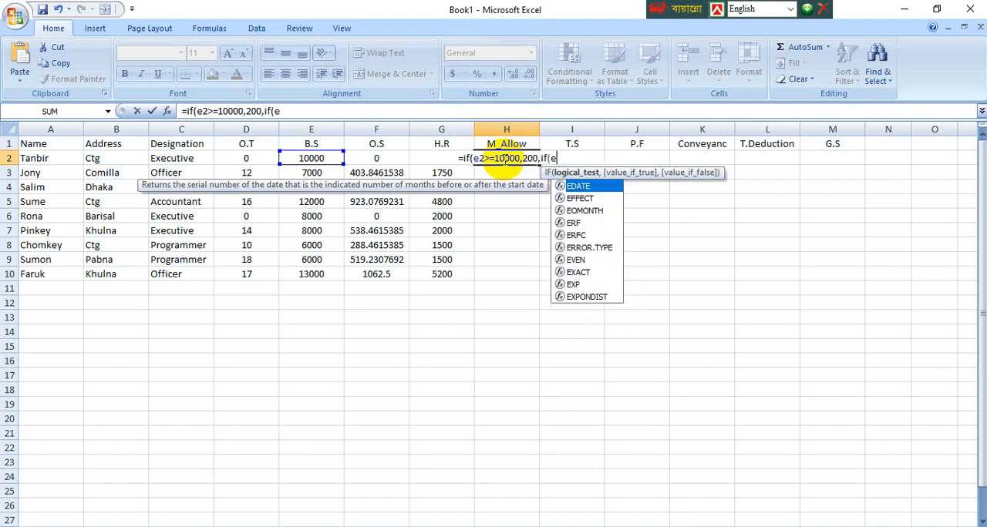
{"action": "type", "text": "2"}
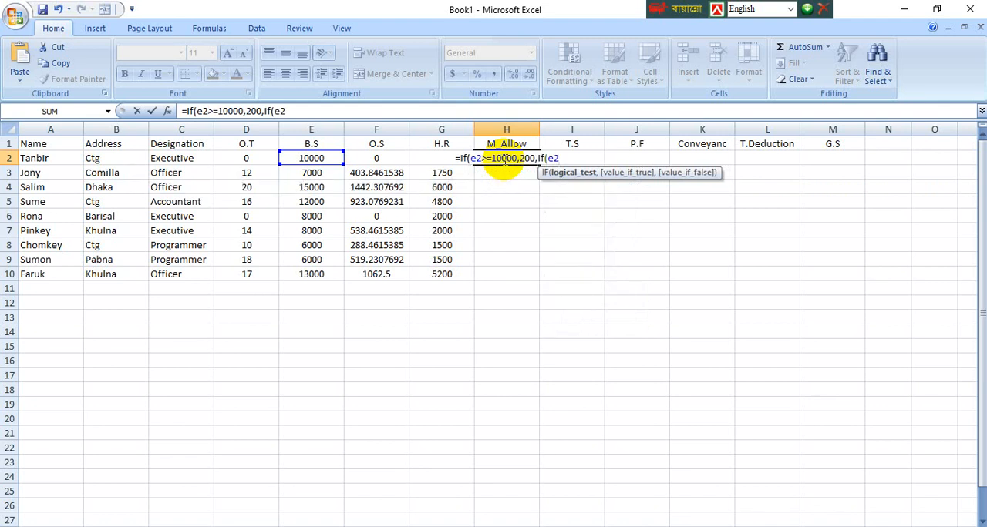
{"action": "type", "text": ">="}
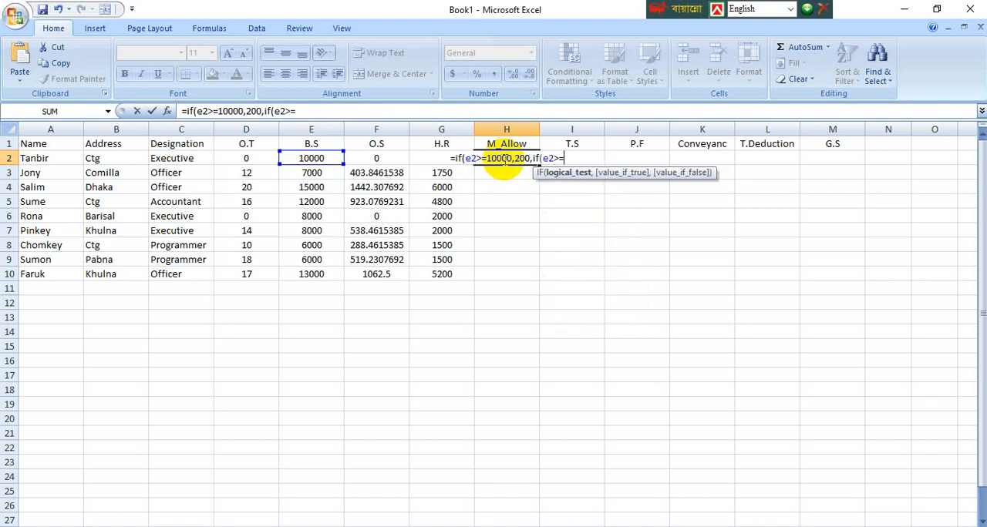
{"action": "type", "text": "6"}
{"action": "type", "text": "000"}
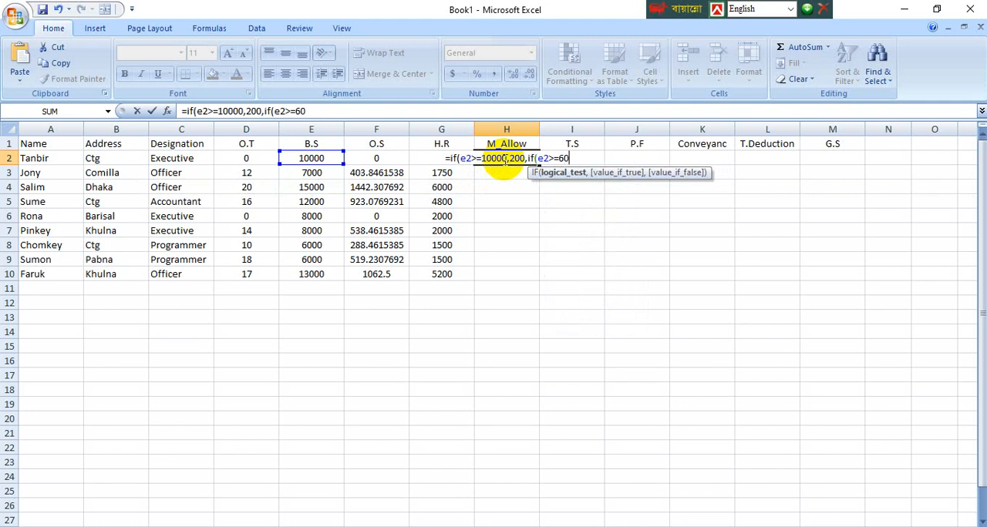
{"action": "type", "text": ",200"}
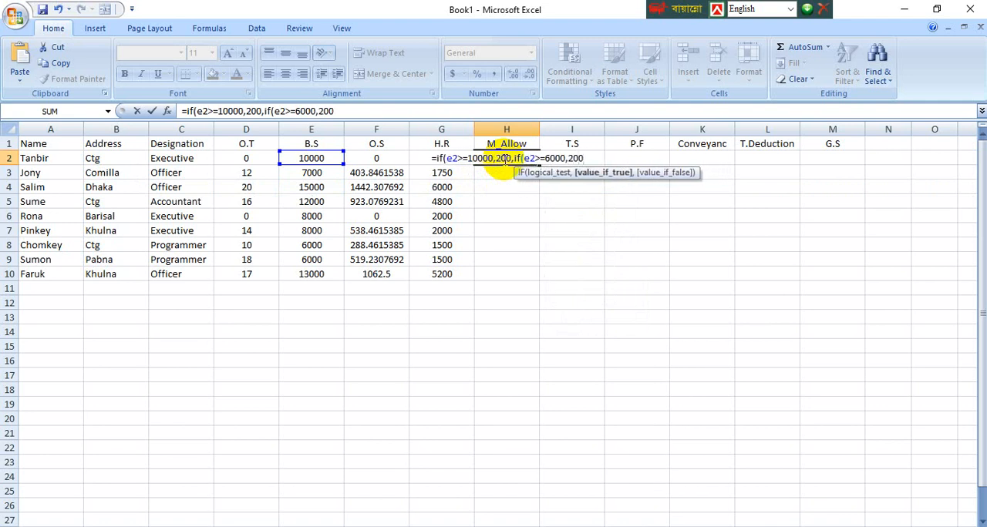
{"action": "type", "text": ","}
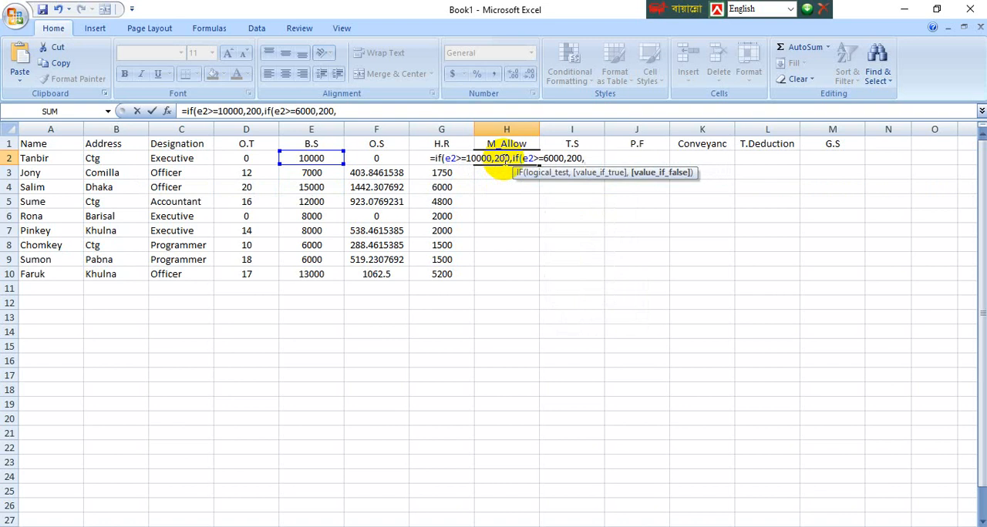
{"action": "type", "text": "if"}
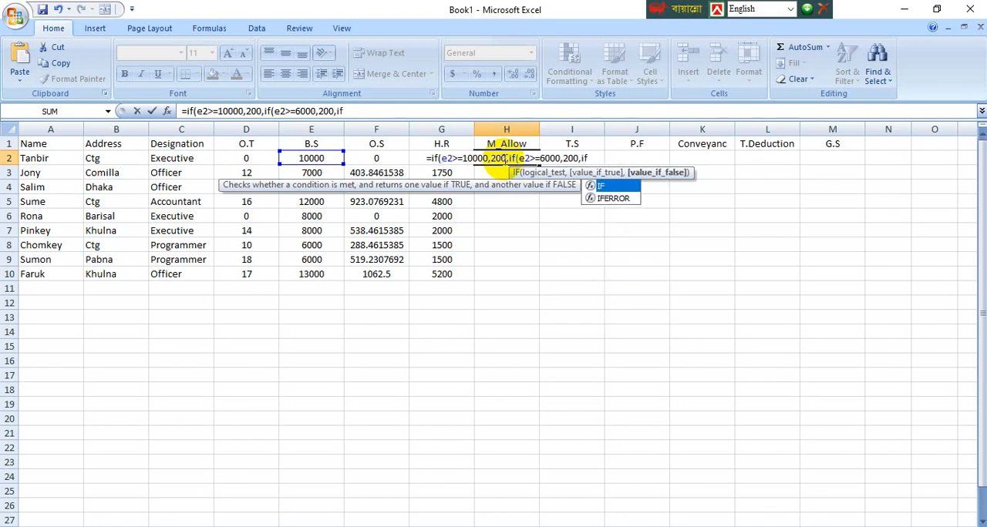
{"action": "type", "text": "("}
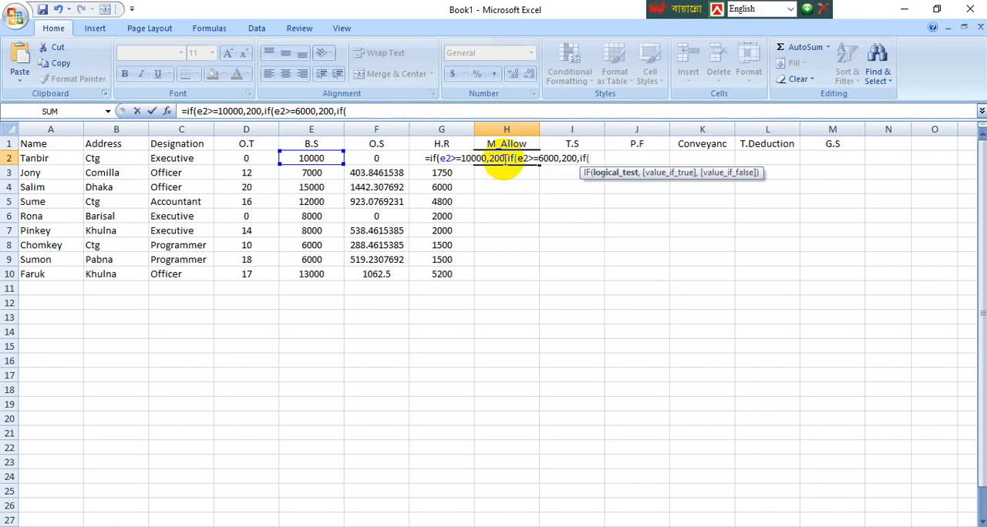
{"action": "type", "text": "e2"}
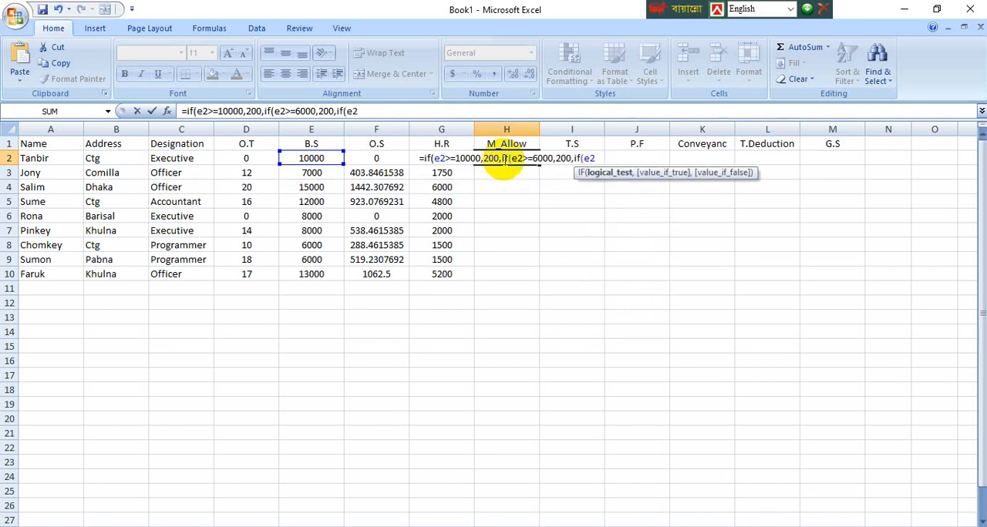
{"action": "type", "text": ">"}
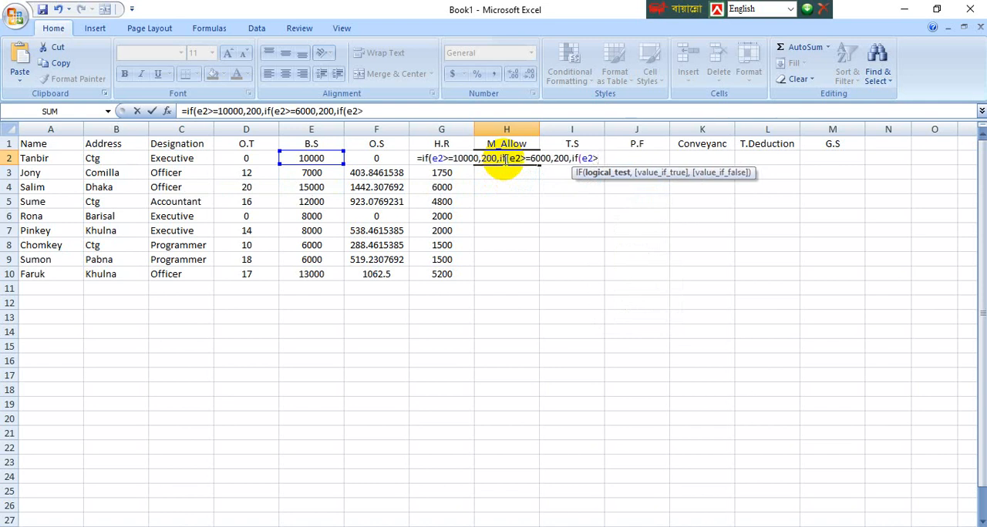
{"action": "type", "text": "="}
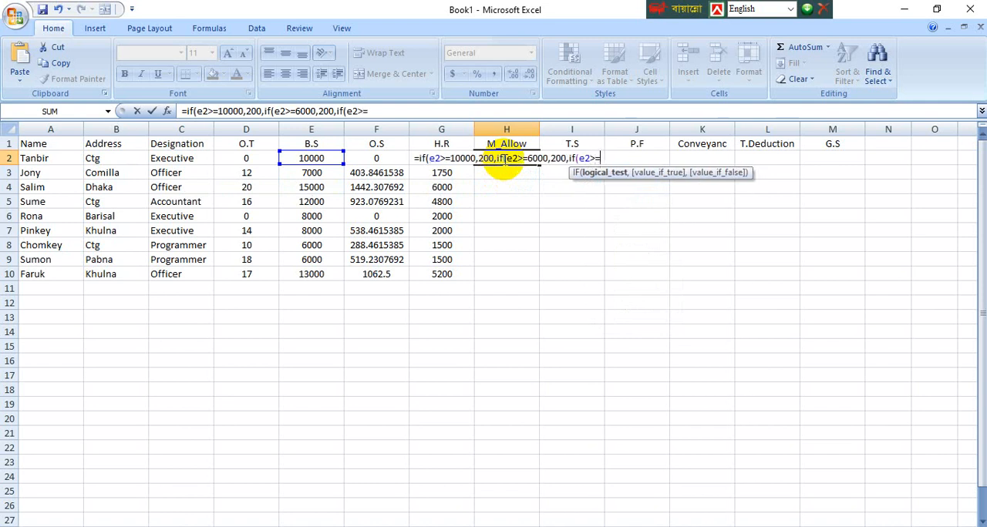
{"action": "type", "text": "400"}
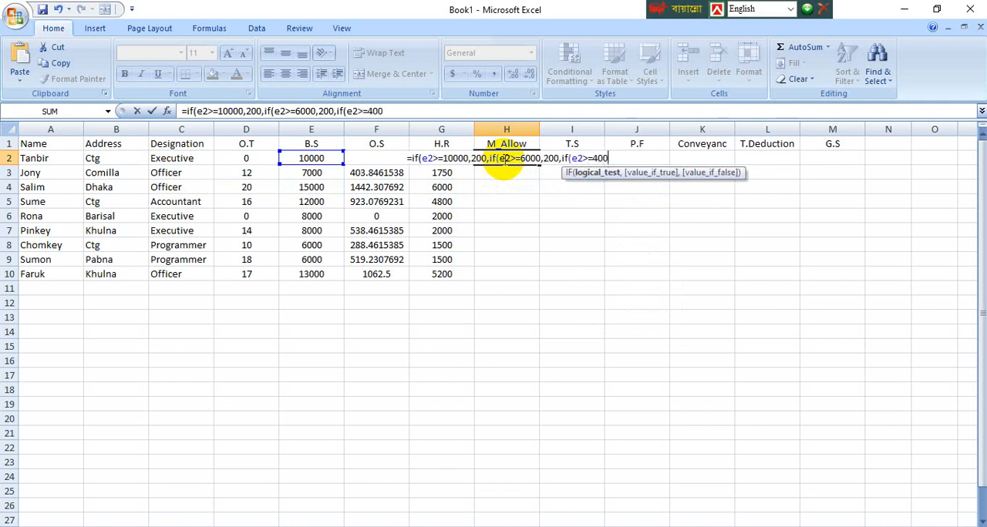
{"action": "type", "text": "0,"}
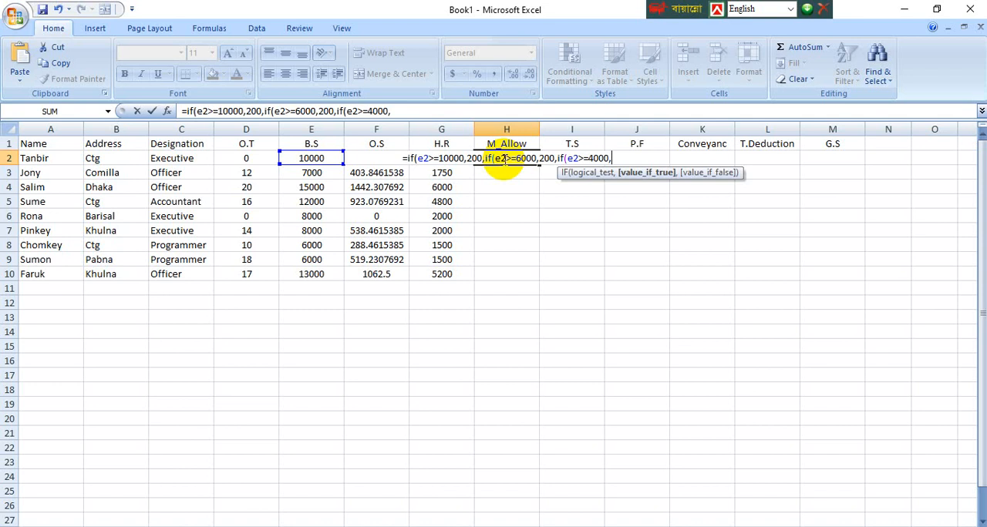
Step: Give the third IF 300 as its true value and 0 as its false value, close all three IFs, and enter the H2 formula
{"action": "type", "text": "3"}
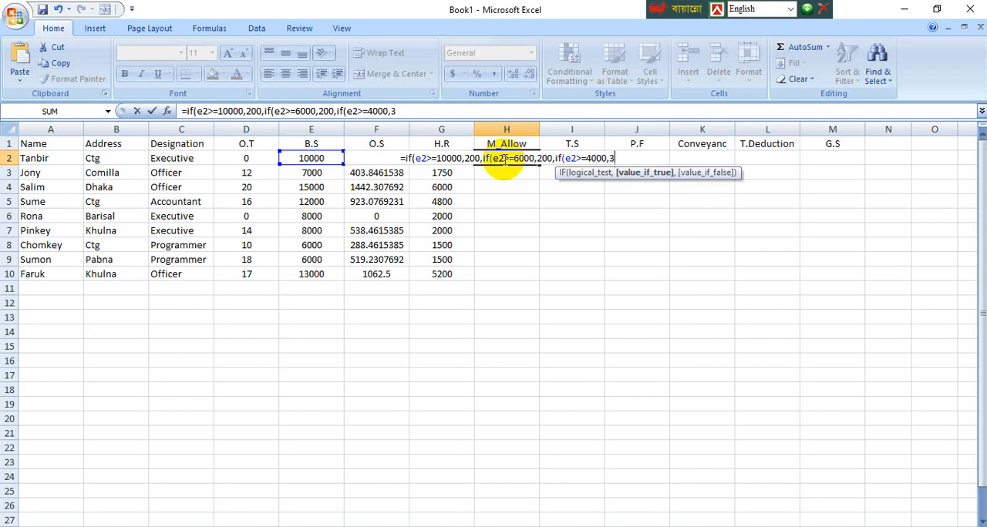
{"action": "type", "text": "00"}
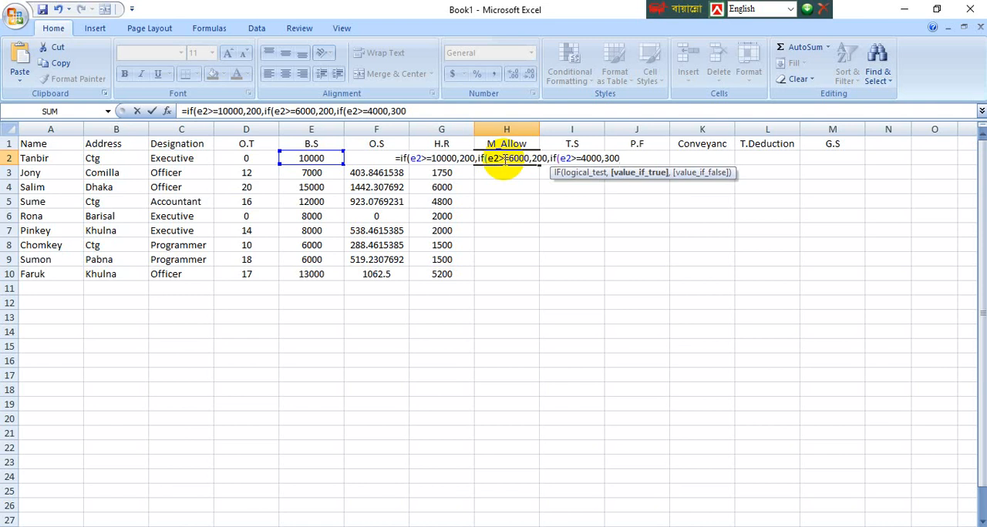
{"action": "type", "text": ","}
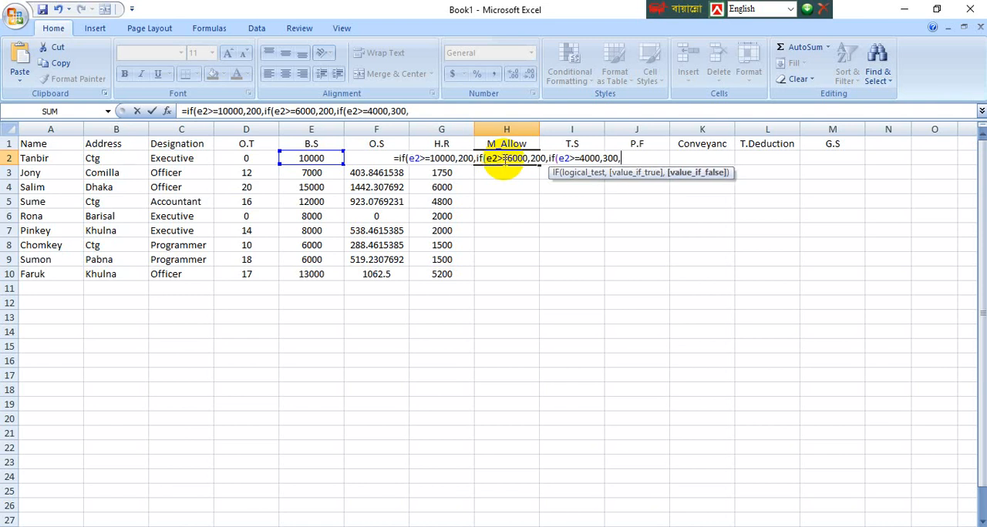
{"action": "type", "text": "0"}
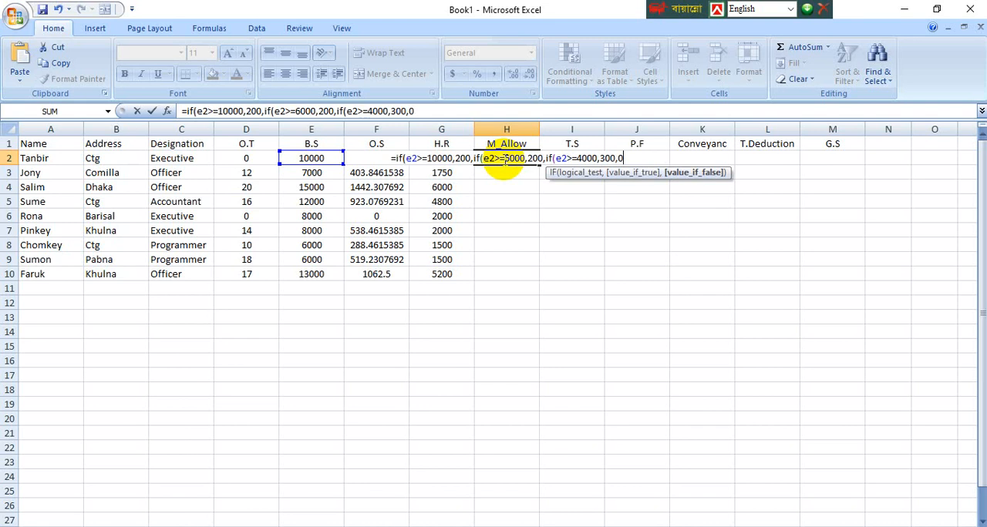
{"action": "type", "text": ")))"}
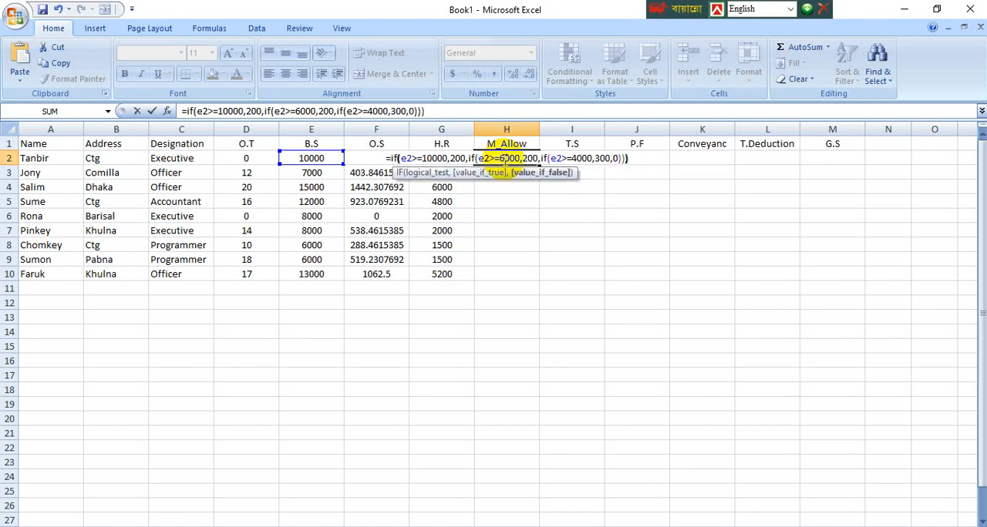
{"action": "key", "text": "Return"}
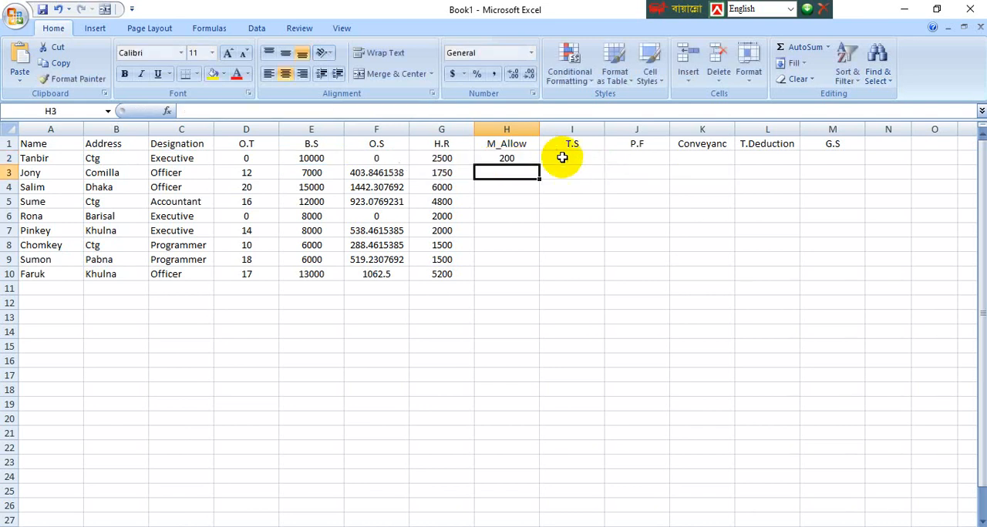
Step: Fill the M_Allow formula from H2 down through H10 for all employees
{"action": "left_click", "coordinate": [506, 158]}
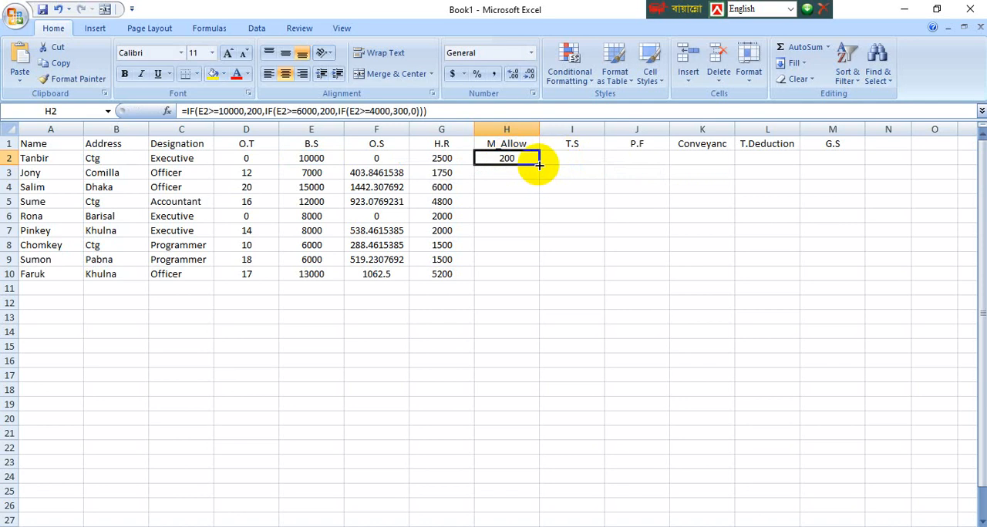
{"action": "left_click_drag", "start_coordinate": [539, 164], "coordinate": [541, 279]}
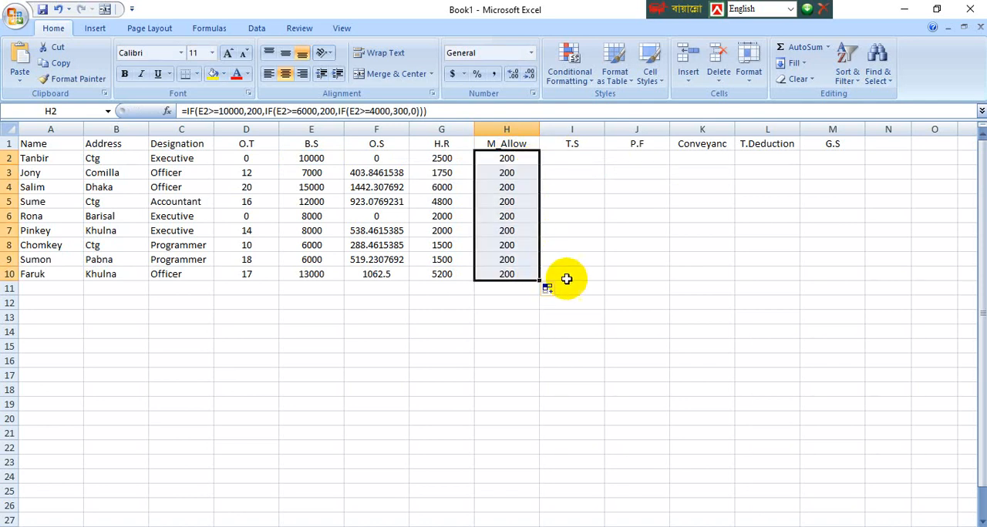
{"action": "left_click", "coordinate": [568, 215]}
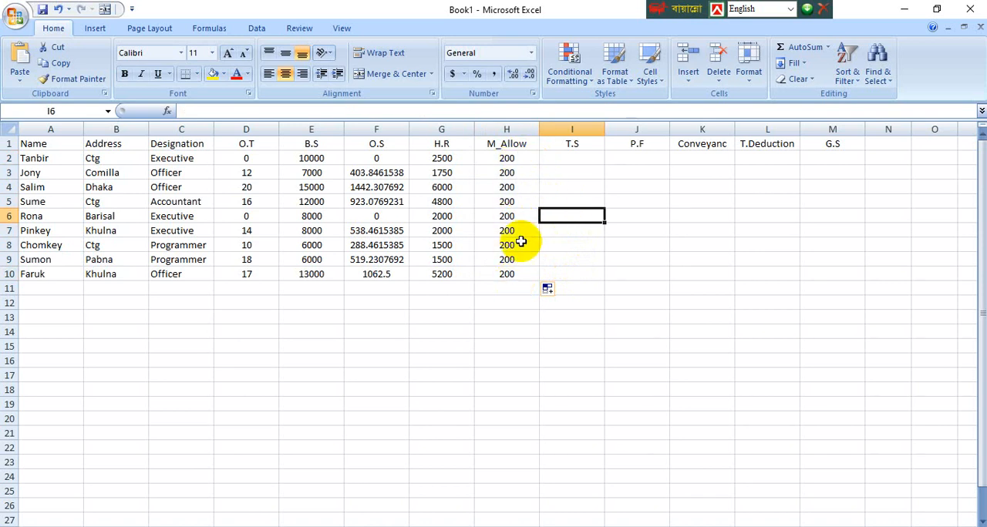
Step: Review the nested IF formula in H2 and the filled M_Allow values in H2:H10
{"action": "left_click", "coordinate": [518, 158]}
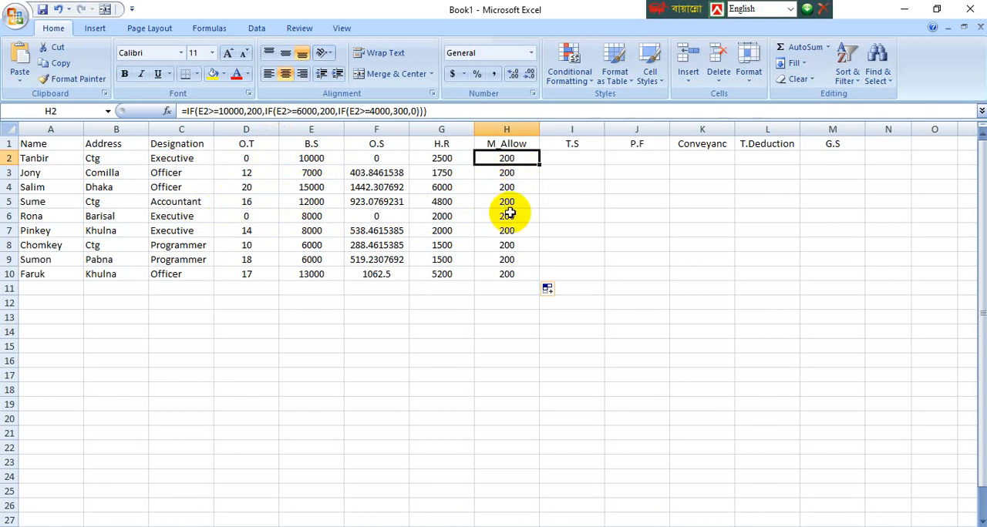
{"action": "left_click", "coordinate": [278, 111]}
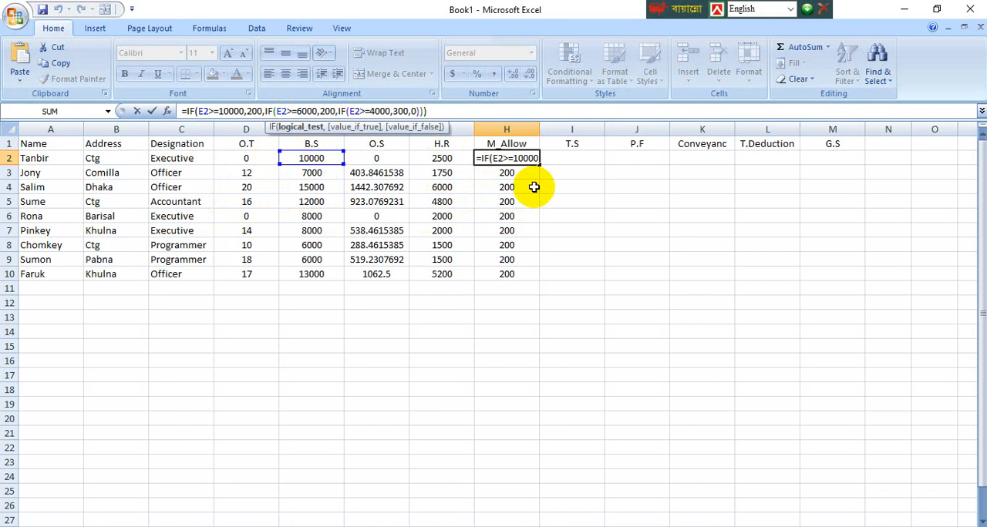
{"action": "key", "text": "Return"}
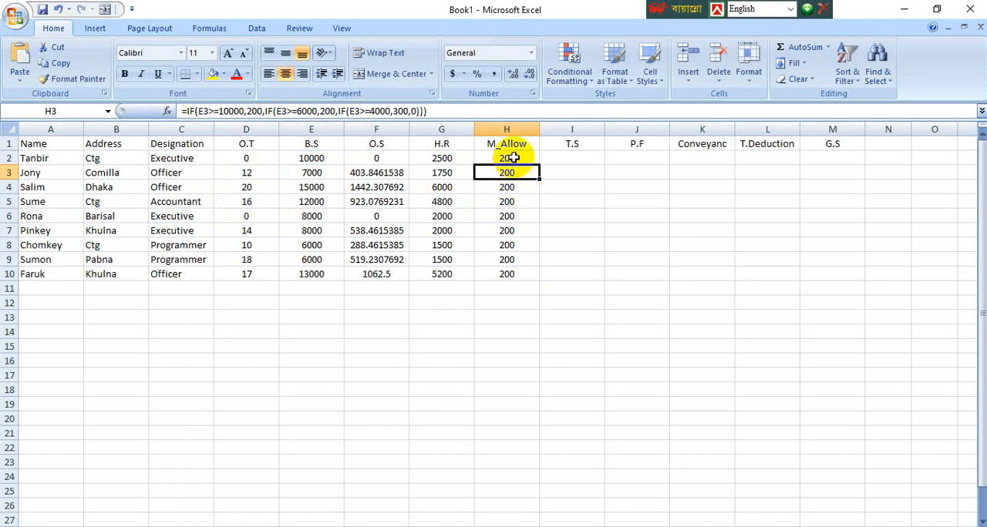
{"action": "left_click_drag", "start_coordinate": [507, 157], "coordinate": [502, 271]}
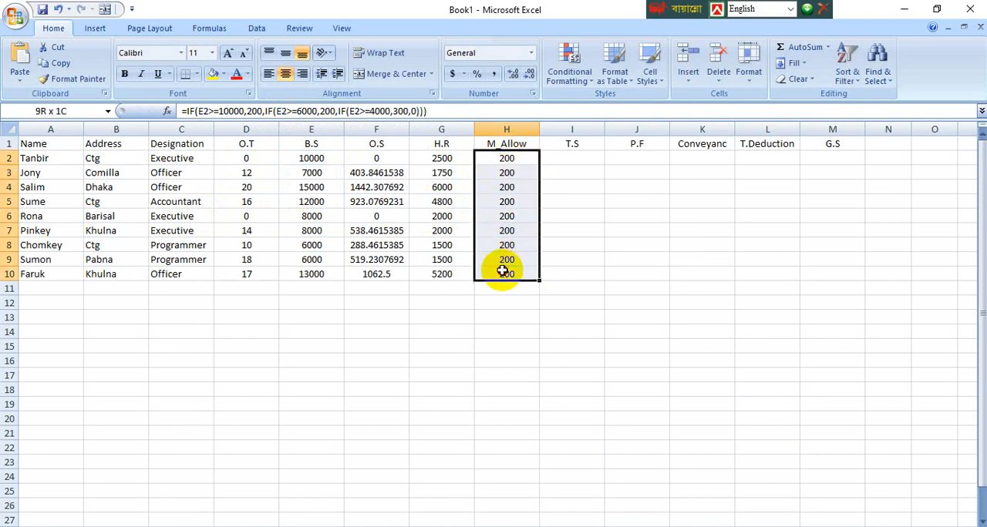
{"action": "left_click", "coordinate": [497, 327]}
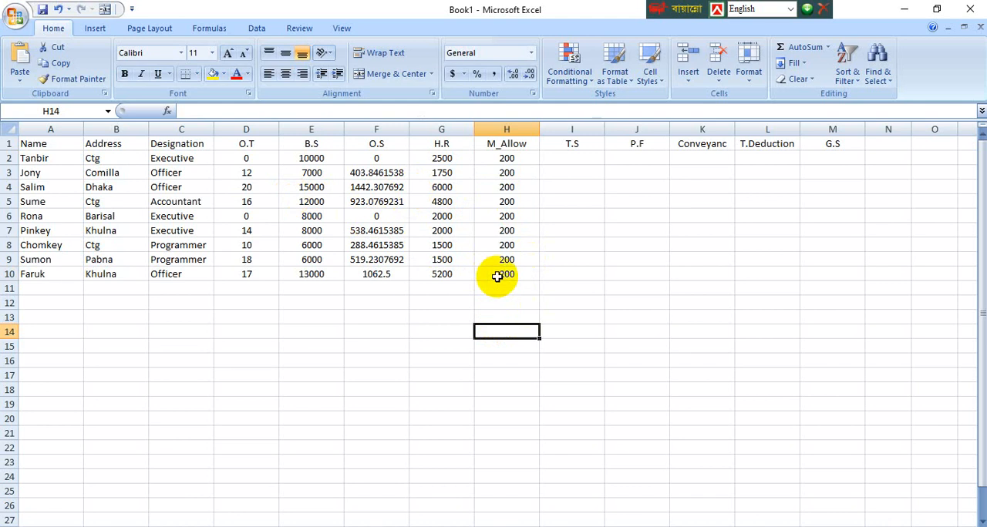
{"action": "left_click", "coordinate": [565, 158]}
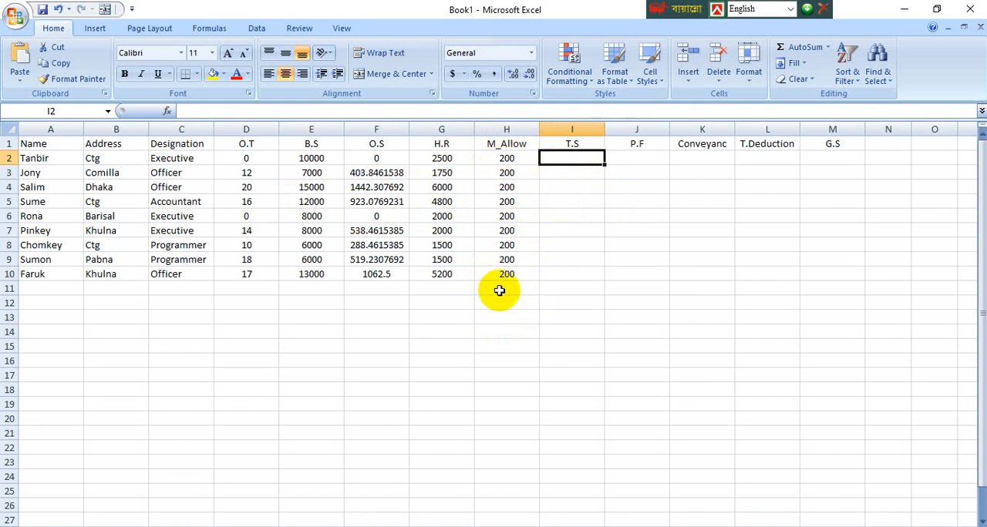
{"action": "left_click", "coordinate": [499, 158]}
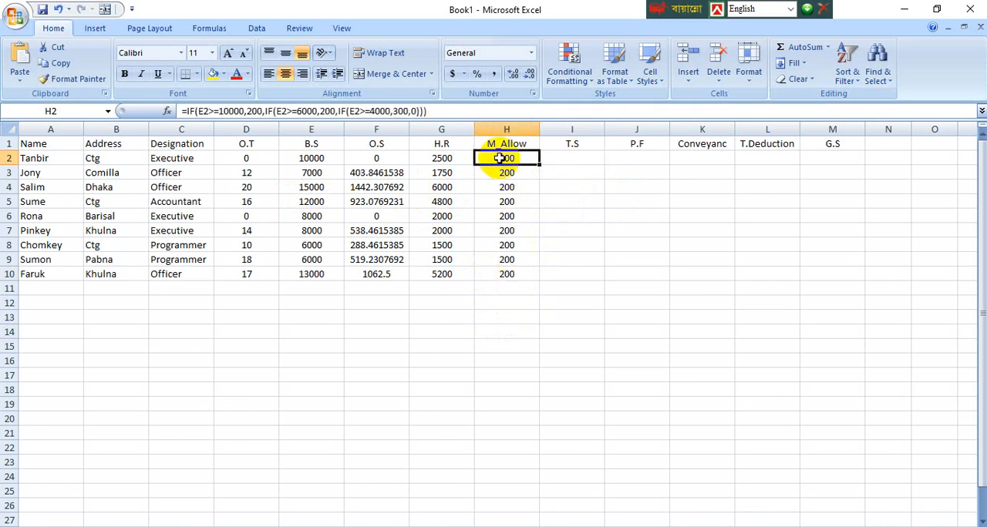
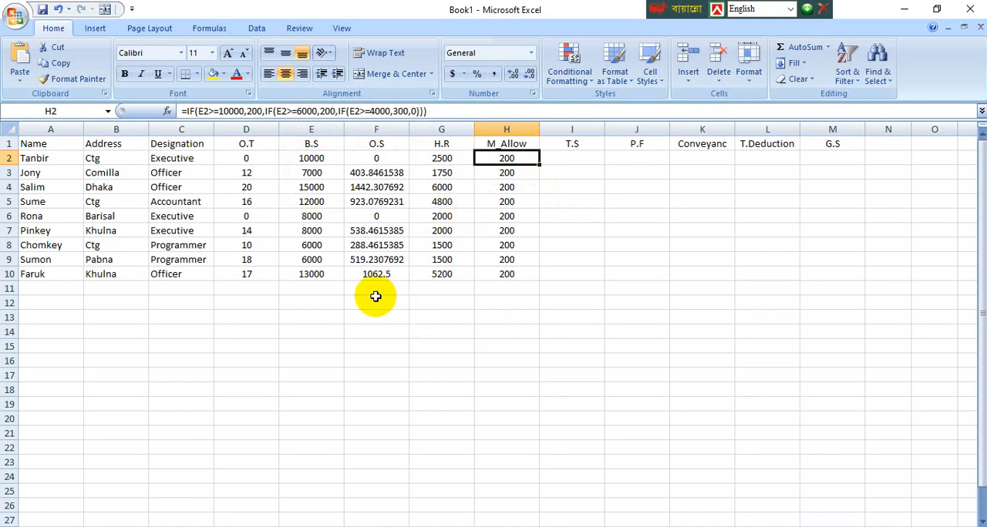
Step: Set the basic salary in E10 to 5000 to test the M_Allow formula with a lower salary
{"action": "left_click", "coordinate": [319, 275]}
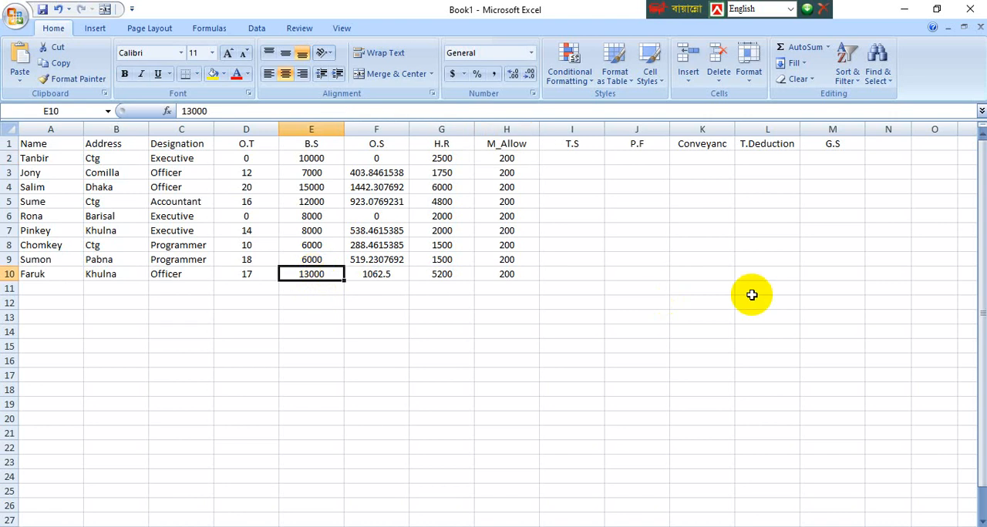
{"action": "type", "text": "5"}
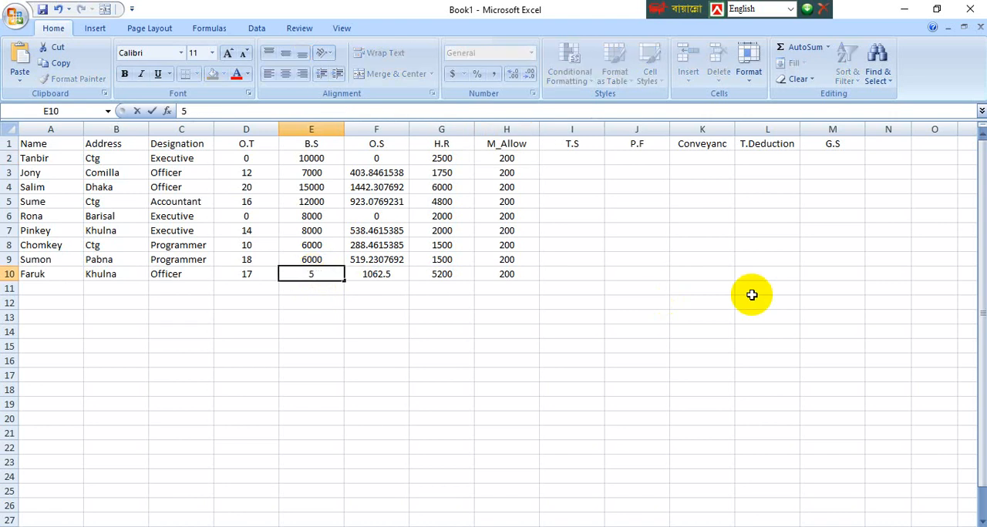
{"action": "type", "text": "000"}
{"action": "key", "text": "Return"}
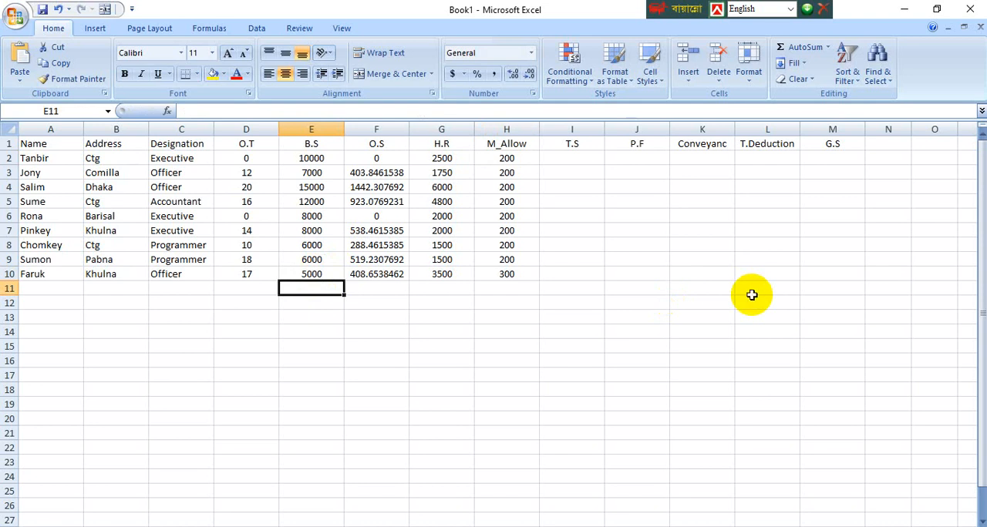
Step: Set the basic salary in E10 back to 13000 and check the M_Allow formula in H10 against it
{"action": "key", "text": "Up"}
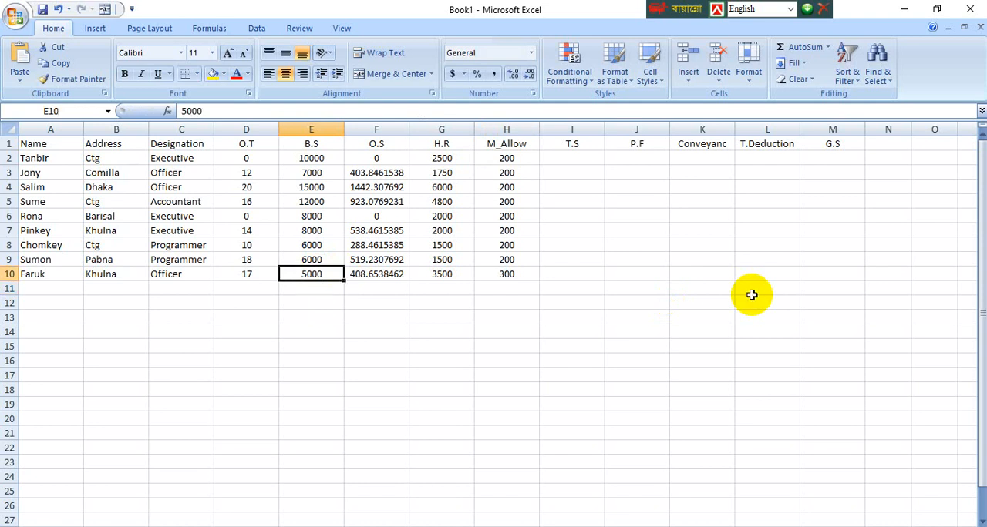
{"action": "type", "text": "13000"}
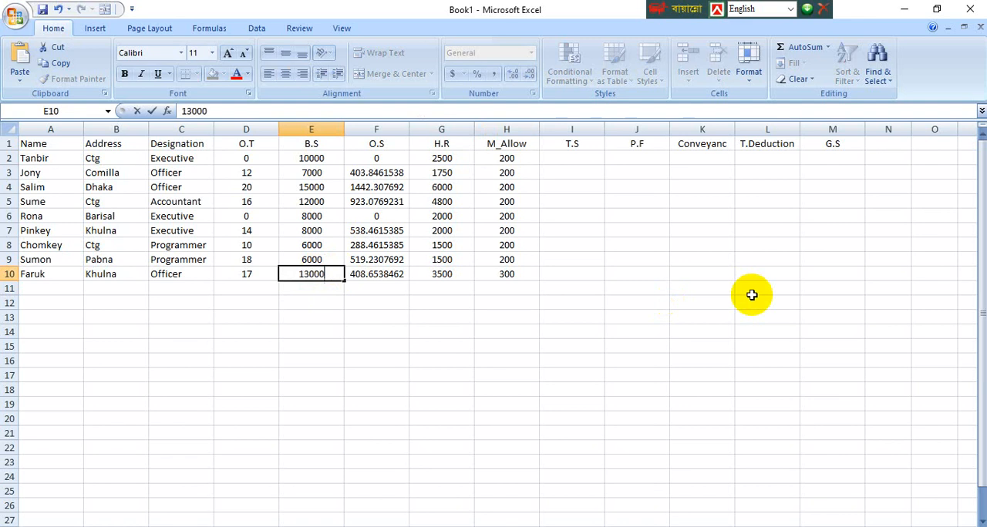
{"action": "key", "text": "Return"}
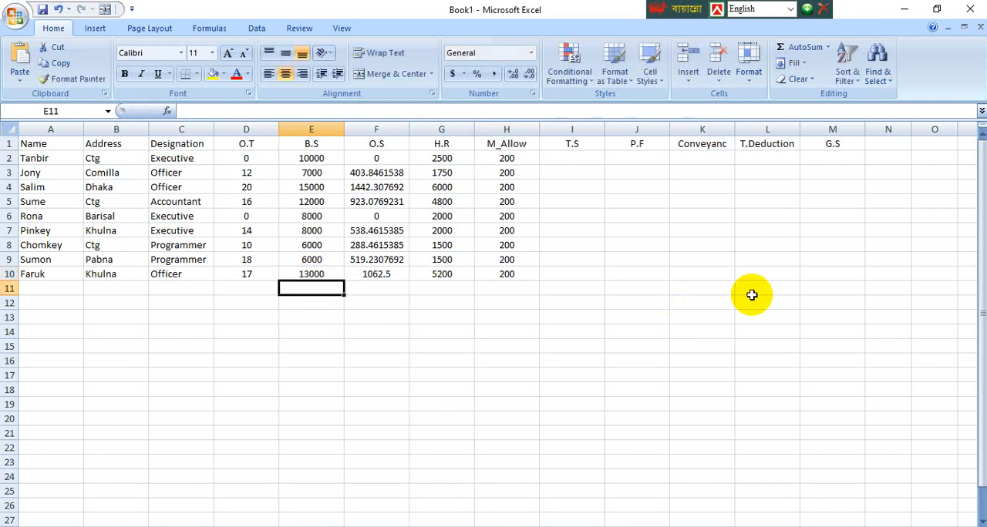
{"action": "key", "text": "Up"}
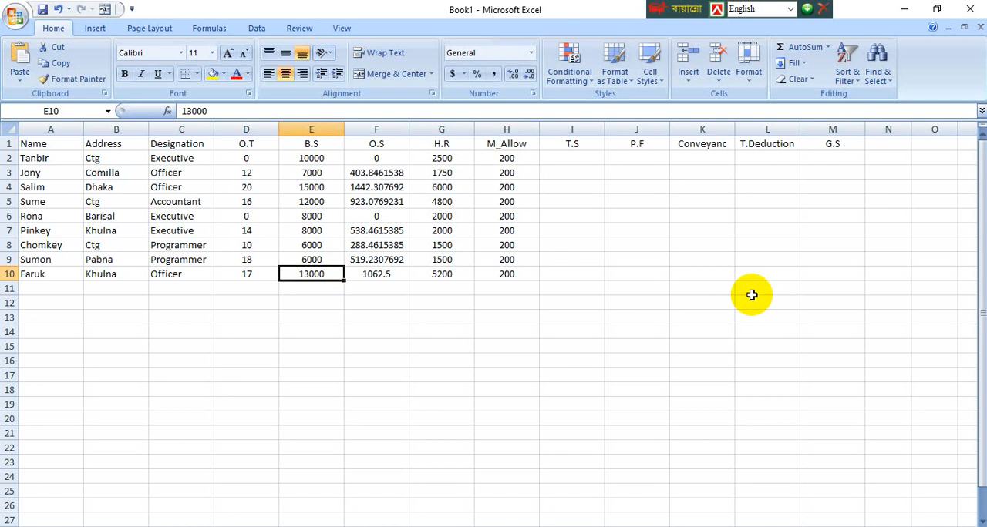
{"action": "left_click", "coordinate": [511, 275]}
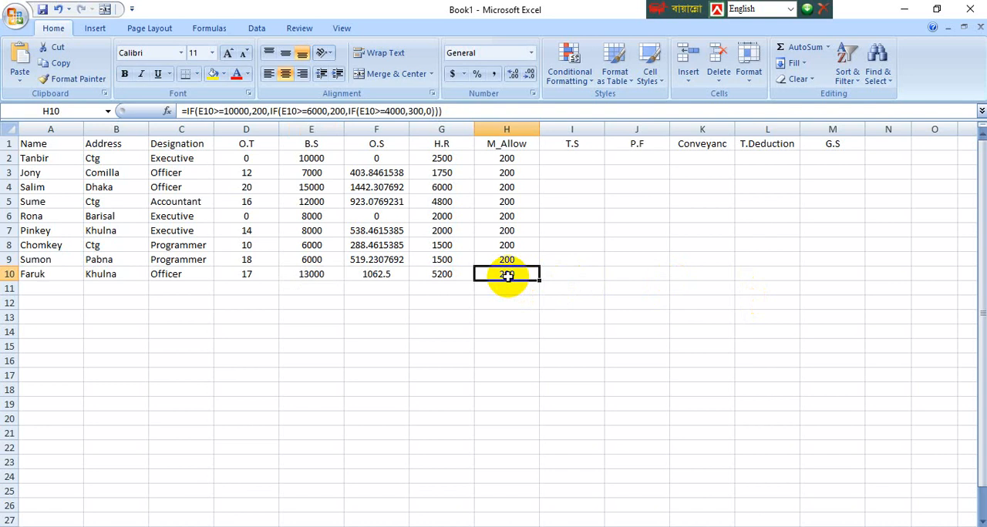
{"action": "left_click", "coordinate": [320, 276]}
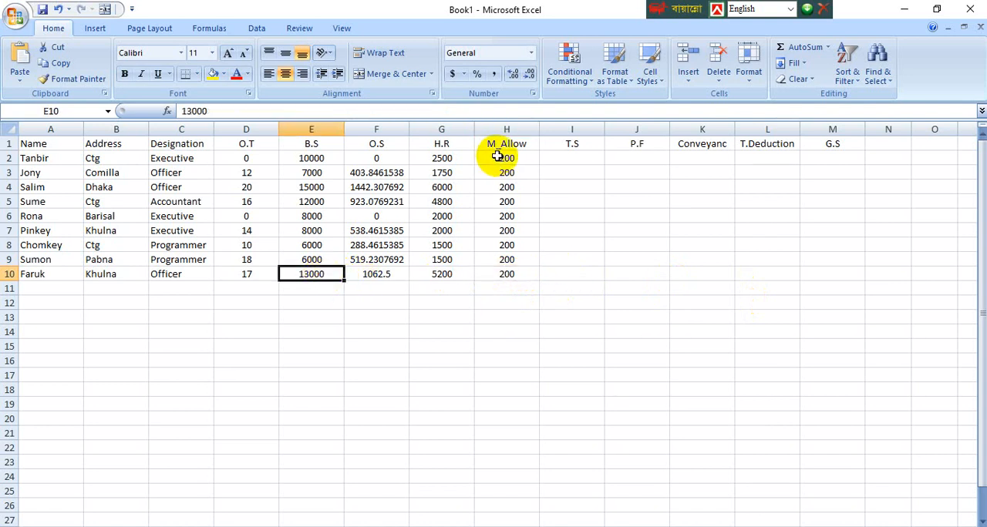
Step: Enter the T.S formula =e2+f2+g2+h2 in I2 and fill it down through I10
{"action": "left_click", "coordinate": [565, 161]}
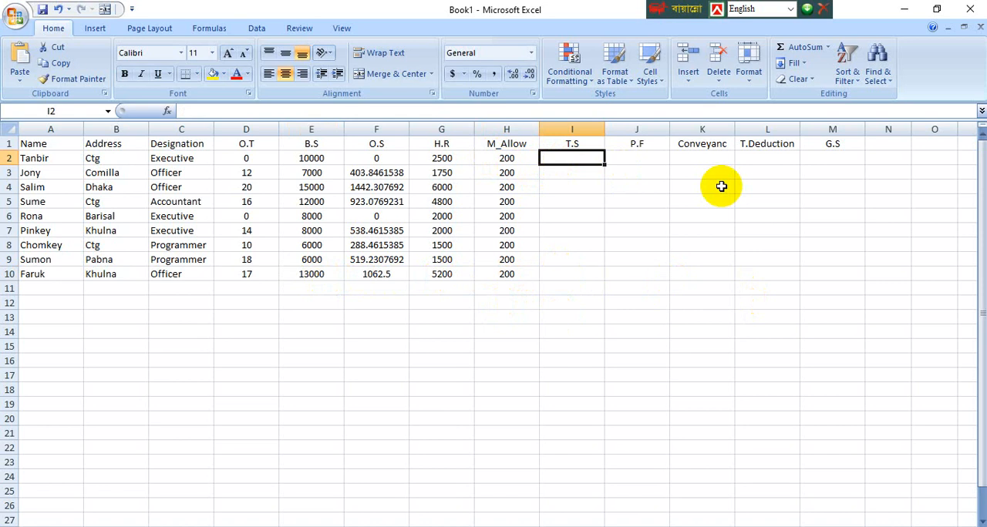
{"action": "type", "text": "="}
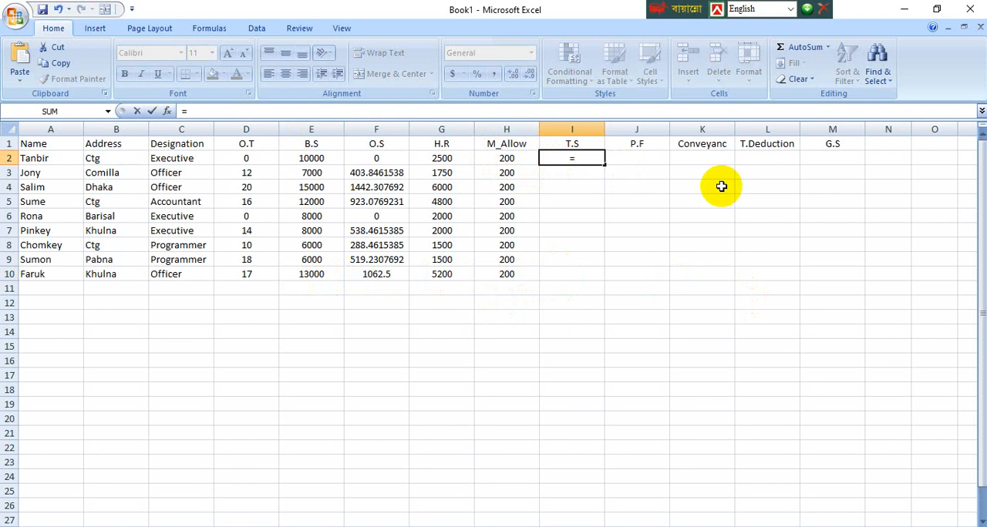
{"action": "type", "text": "e"}
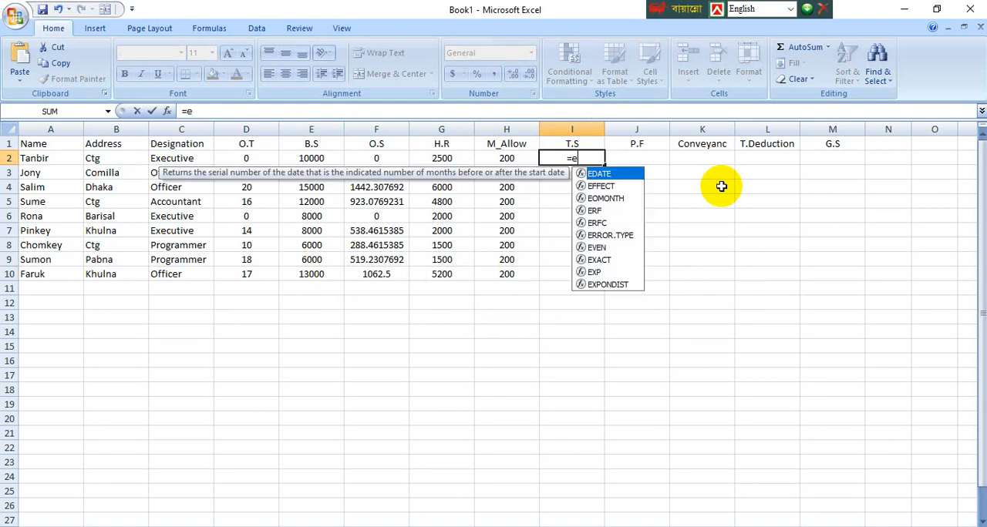
{"action": "type", "text": "2+"}
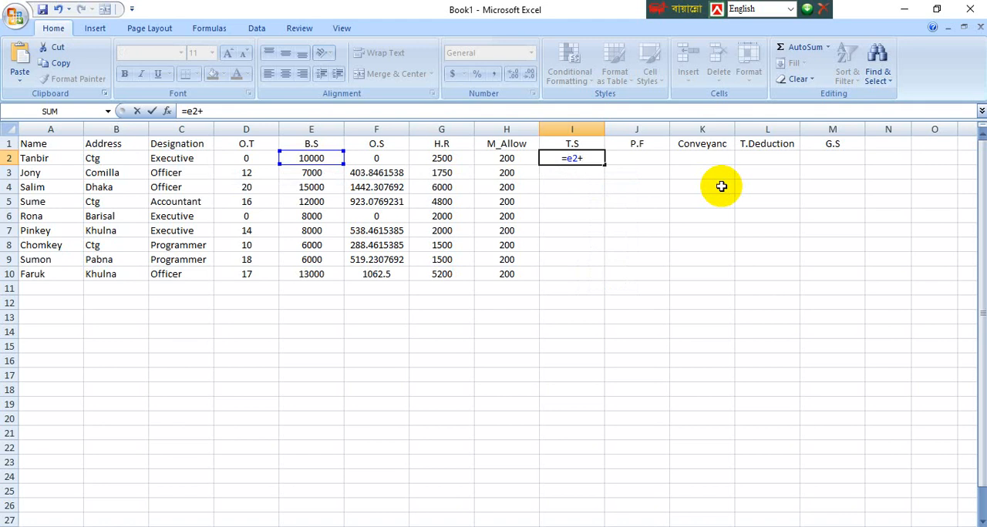
{"action": "type", "text": "f2+g"}
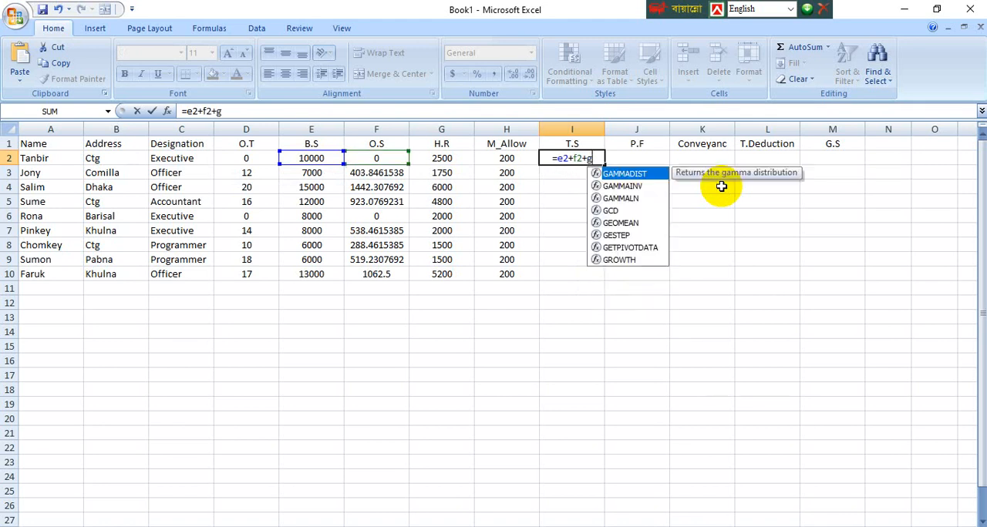
{"action": "type", "text": "2+"}
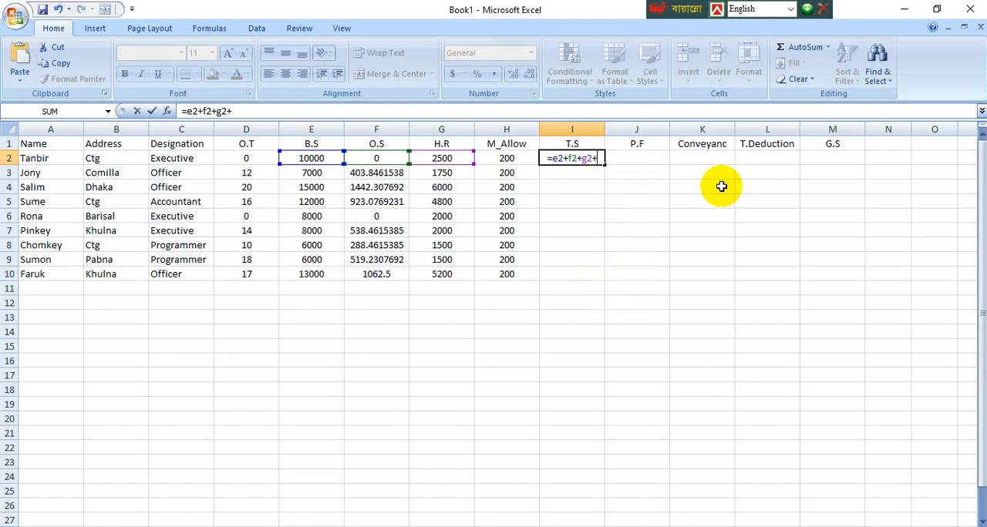
{"action": "type", "text": "h2"}
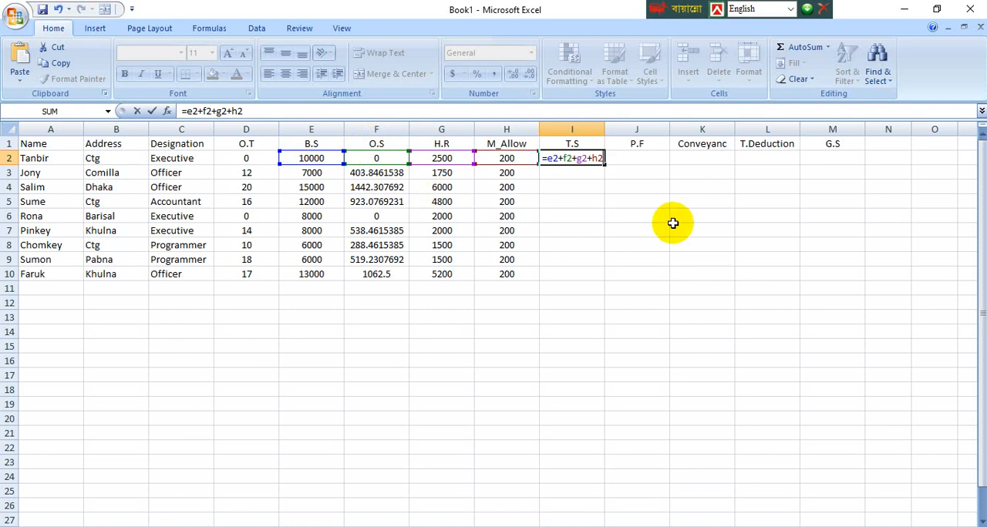
{"action": "key", "text": "Return"}
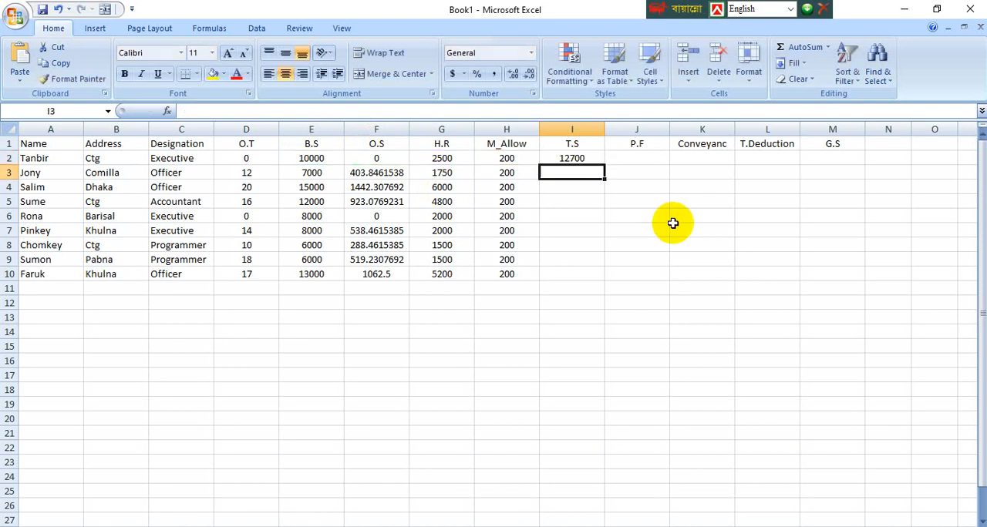
{"action": "left_click", "coordinate": [577, 158]}
{"action": "left_click_drag", "start_coordinate": [598, 162], "coordinate": [597, 276]}
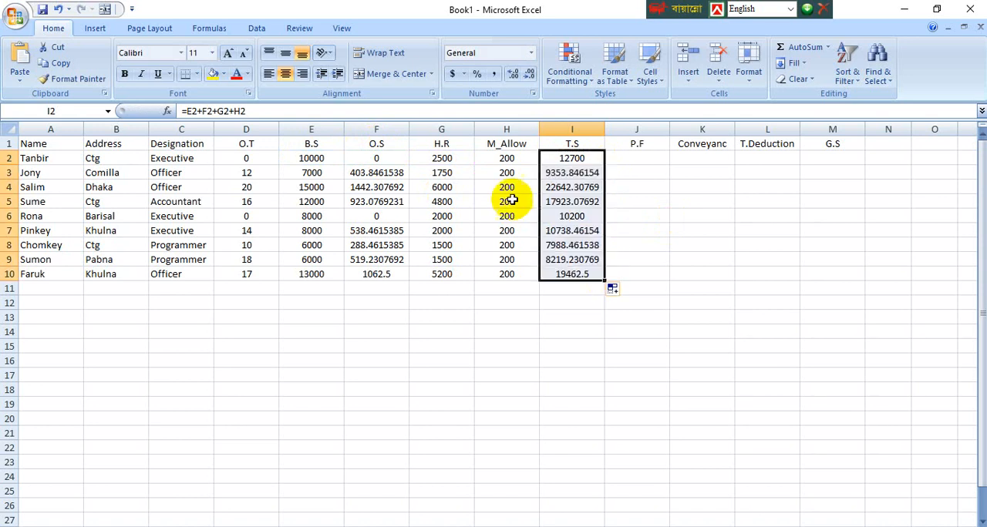
Step: Enter the P.F formula =e2*20% in J2 and fill it down through J10
{"action": "left_click", "coordinate": [634, 159]}
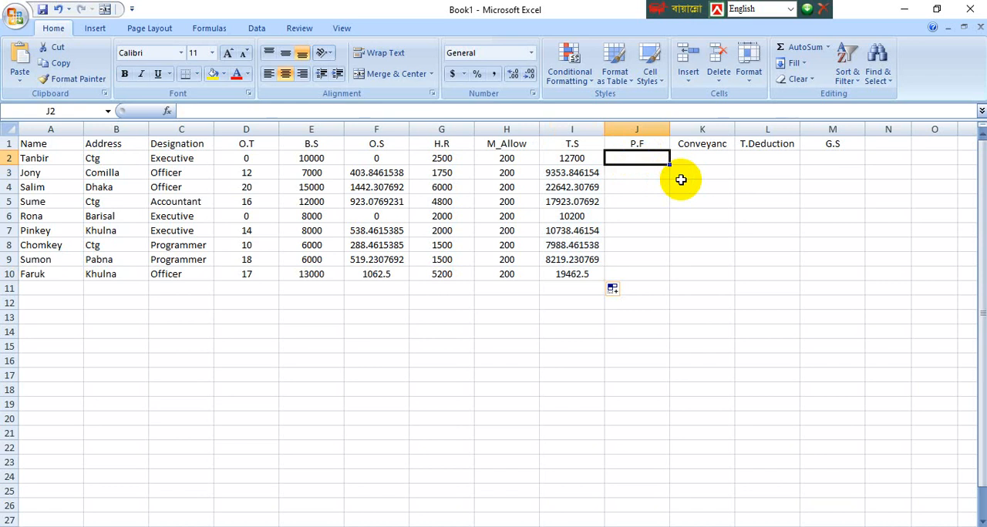
{"action": "type", "text": "="}
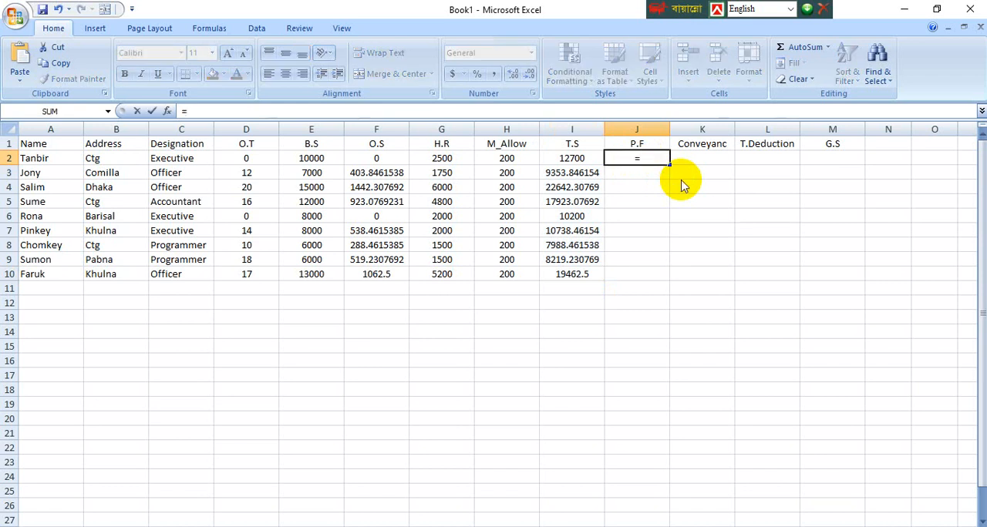
{"action": "type", "text": "e2"}
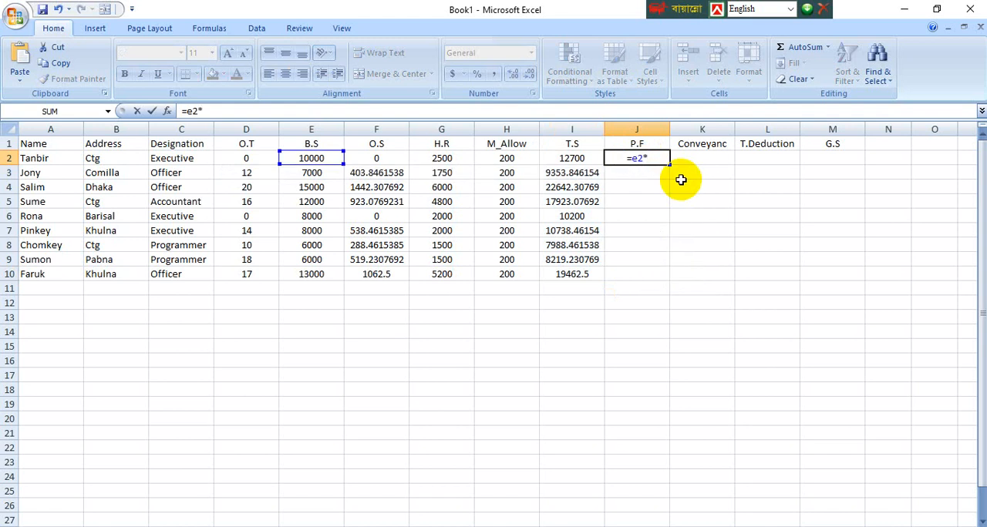
{"action": "type", "text": "*20%"}
{"action": "key", "text": "Return"}
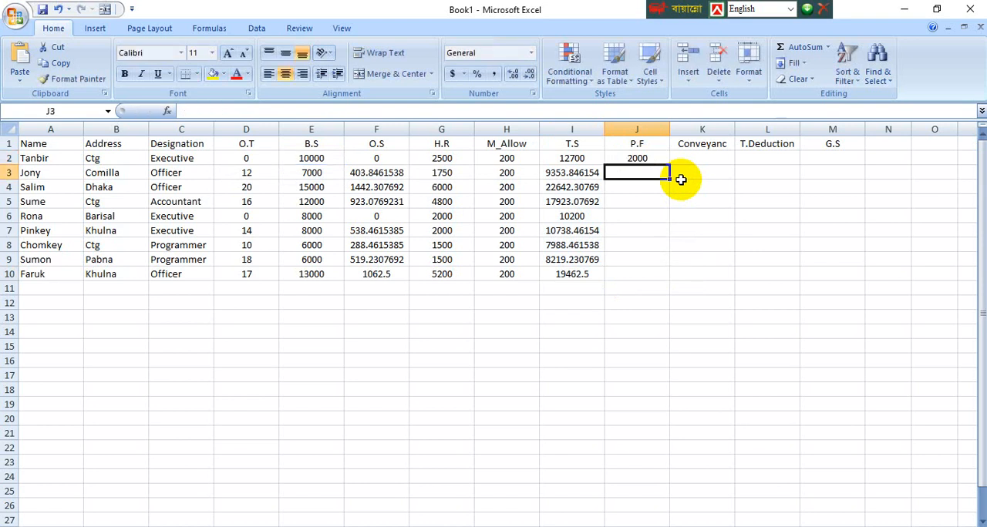
{"action": "left_click", "coordinate": [638, 160]}
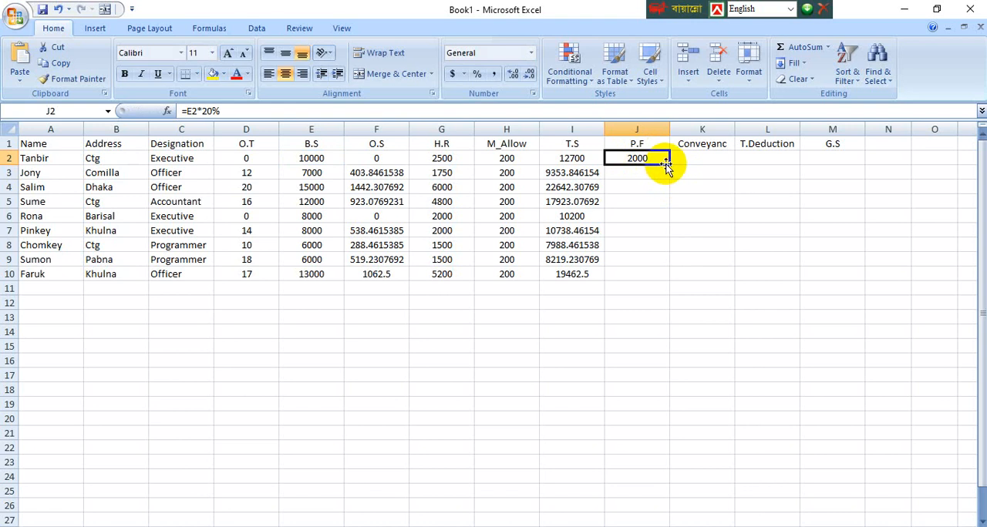
{"action": "left_click_drag", "start_coordinate": [667, 164], "coordinate": [666, 279]}
{"action": "left_click", "coordinate": [740, 232]}
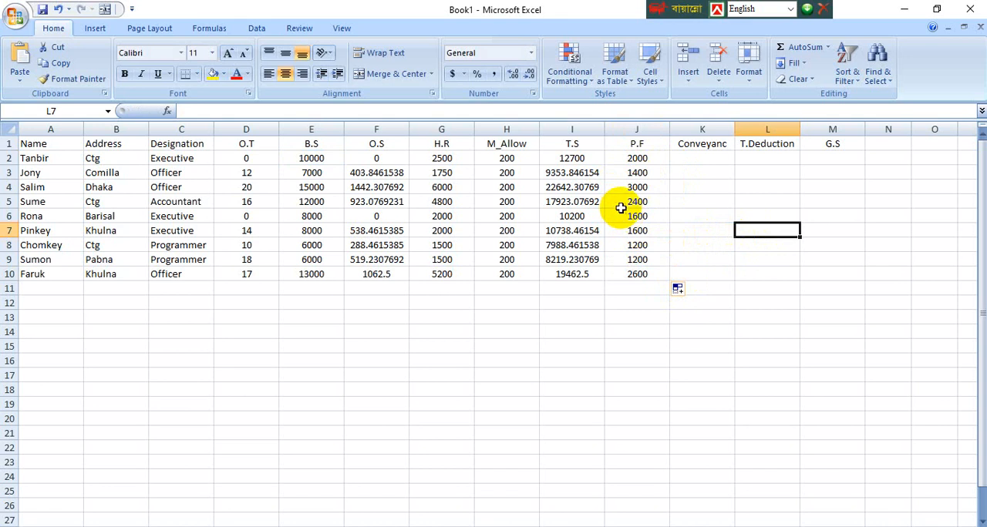
Step: Enter 100 as the Conveyanc amount in K2 and copy it down through K10
{"action": "left_click", "coordinate": [693, 156]}
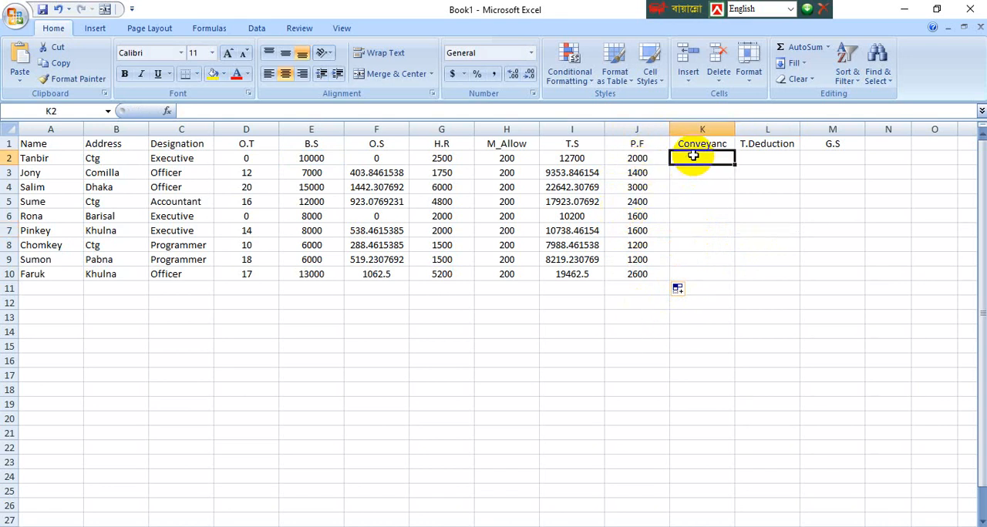
{"action": "type", "text": "100"}
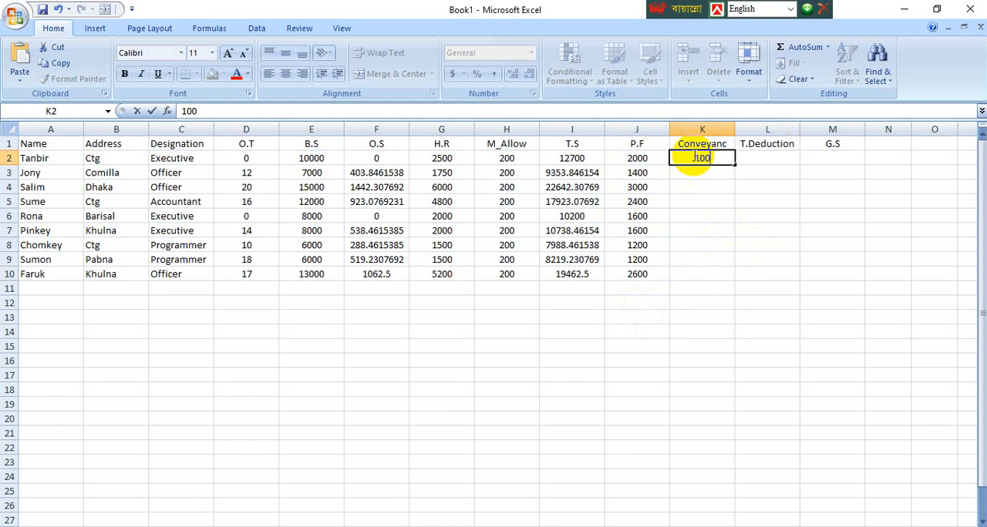
{"action": "key", "text": "Return"}
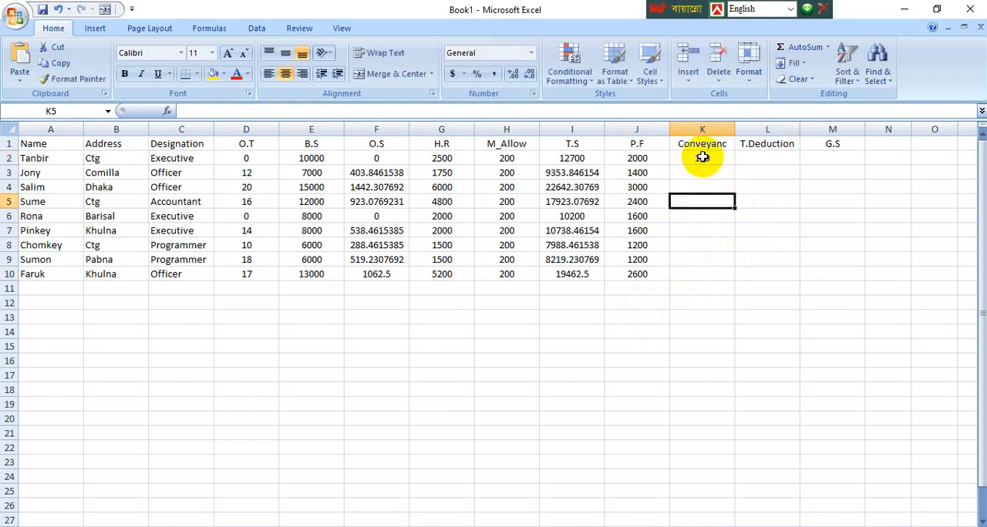
{"action": "left_click", "coordinate": [702, 159]}
{"action": "left_click_drag", "start_coordinate": [735, 165], "coordinate": [728, 278]}
Step: Enter the T.Deduction formula =j2+k2 in L2 and fill it down through L10
{"action": "left_click", "coordinate": [767, 158]}
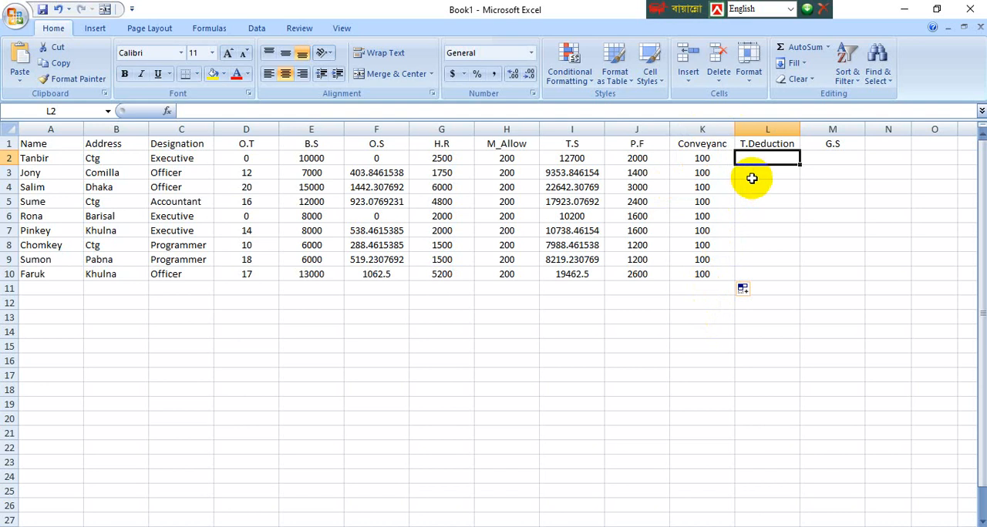
{"action": "left_click", "coordinate": [756, 176]}
{"action": "left_click", "coordinate": [756, 156]}
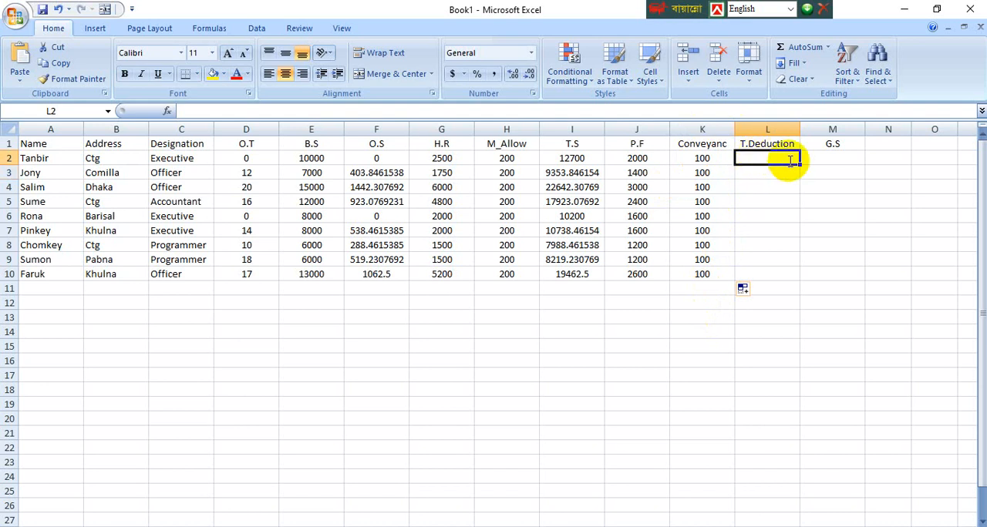
{"action": "type", "text": "="}
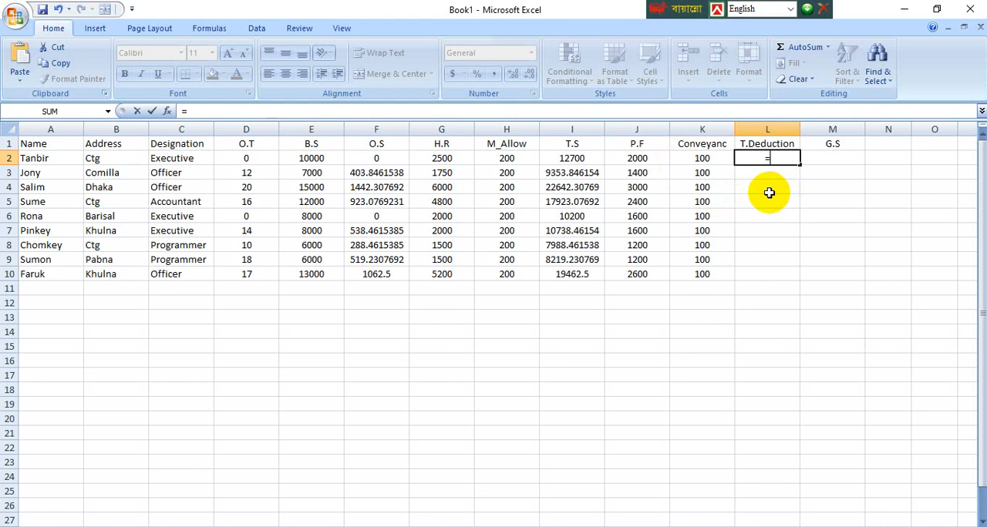
{"action": "type", "text": "j2"}
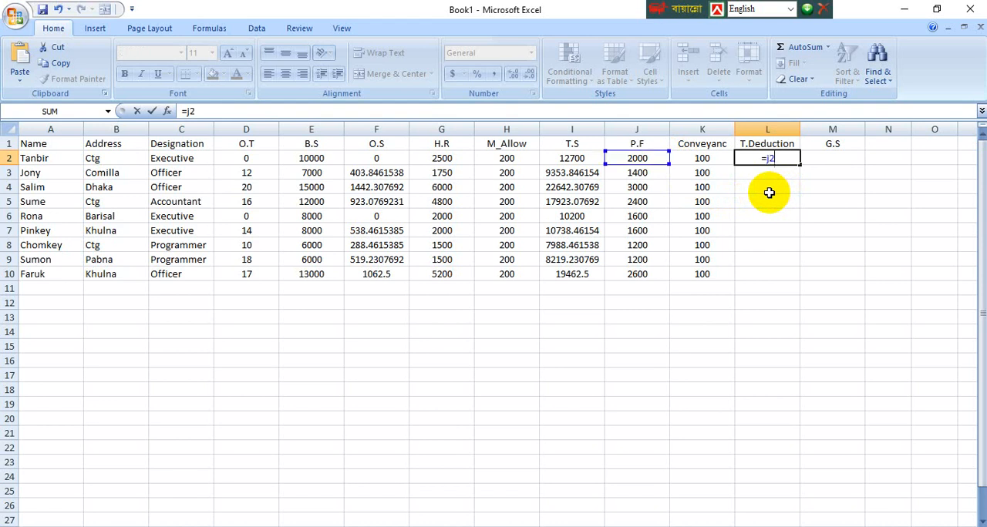
{"action": "type", "text": "+k2"}
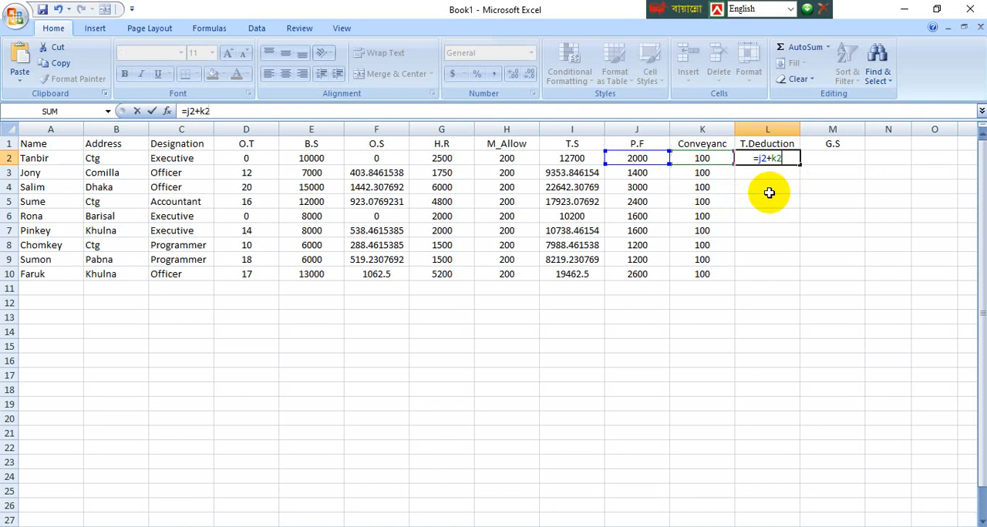
{"action": "key", "text": "Return"}
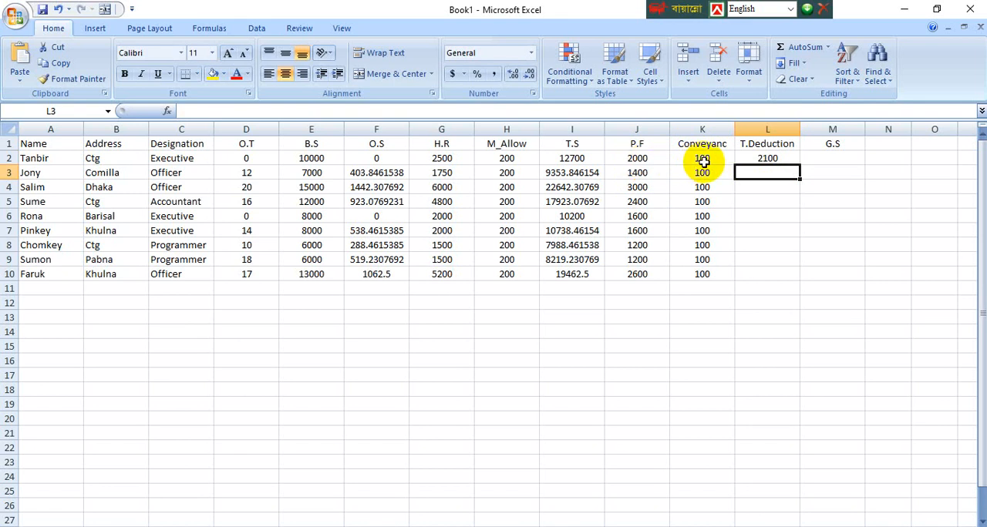
{"action": "left_click", "coordinate": [781, 158]}
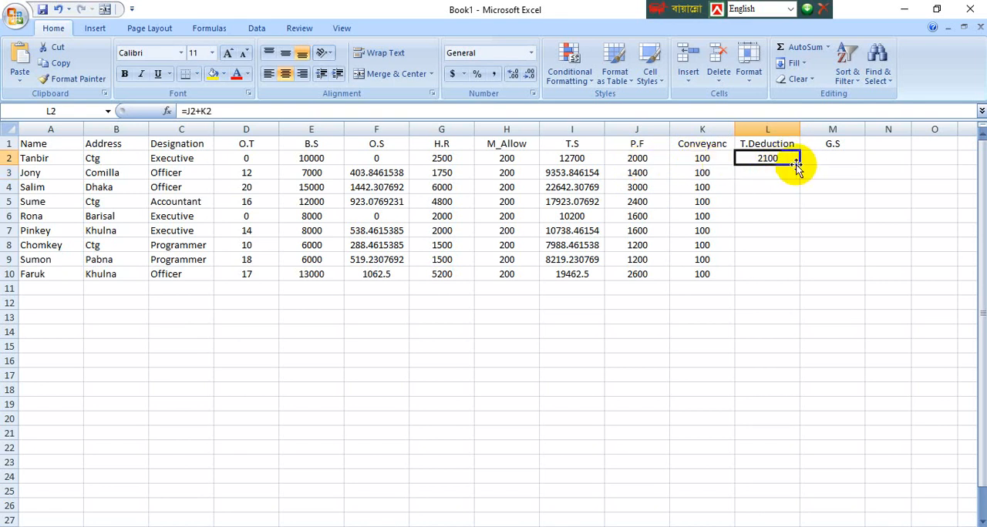
{"action": "left_click_drag", "start_coordinate": [797, 167], "coordinate": [789, 277]}
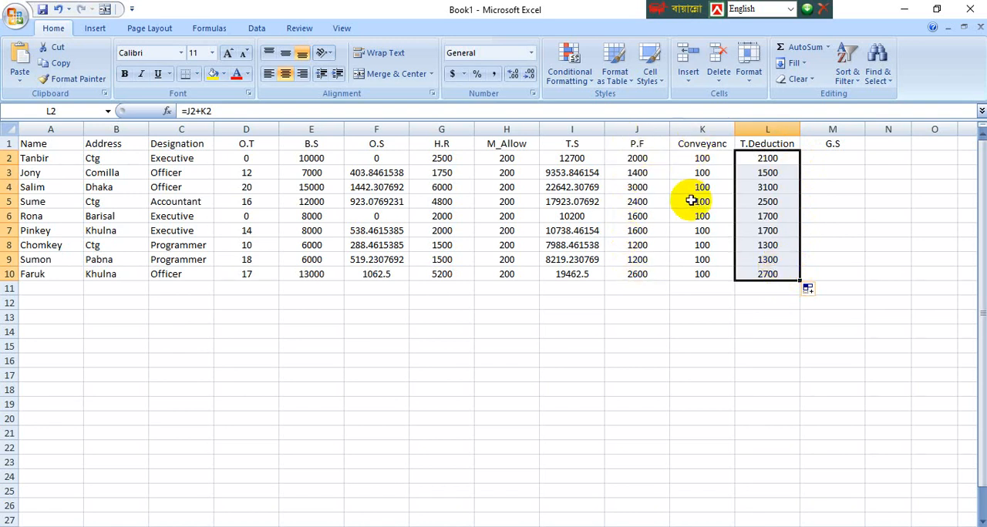
Step: Enter the G.S formula =i2-l2 in M2 to subtract T.Deduction from T.S
{"action": "left_click", "coordinate": [831, 158]}
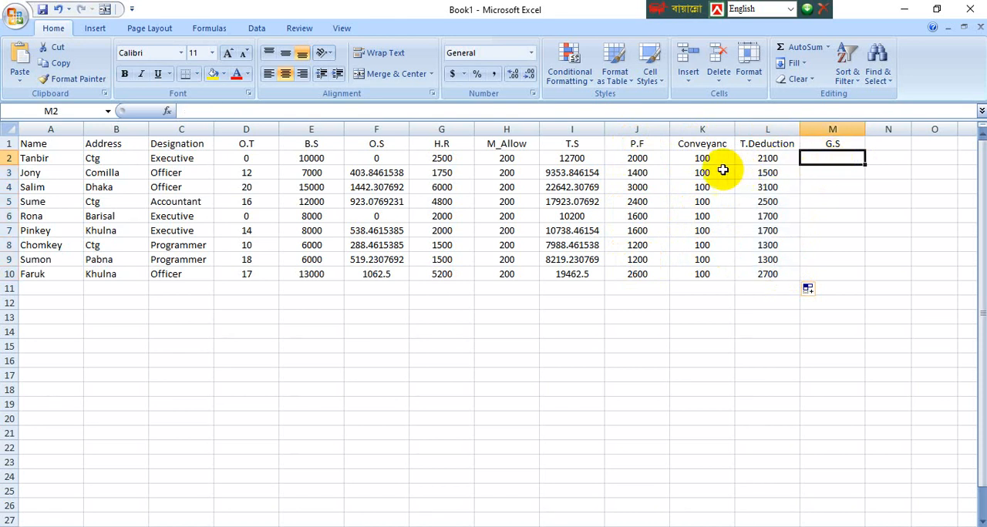
{"action": "left_click", "coordinate": [574, 157]}
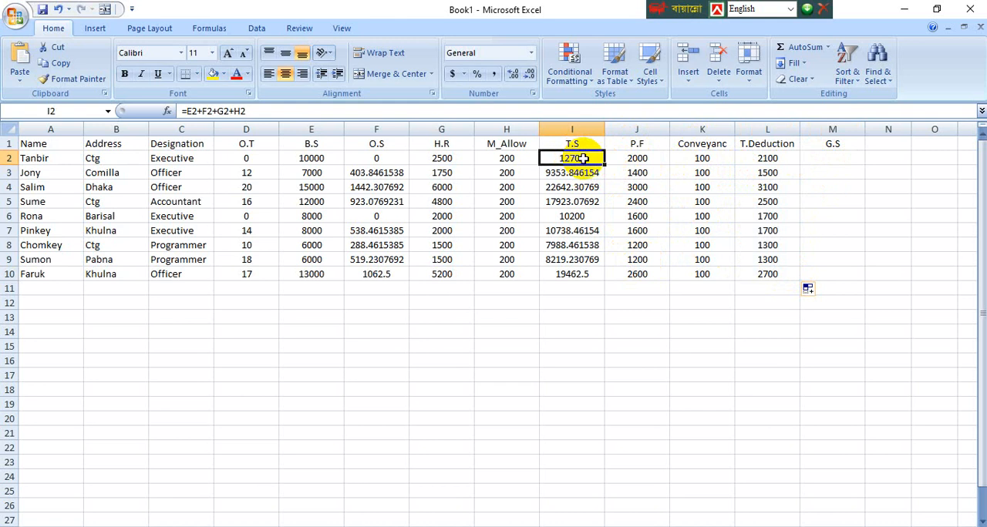
{"action": "left_click", "coordinate": [766, 160]}
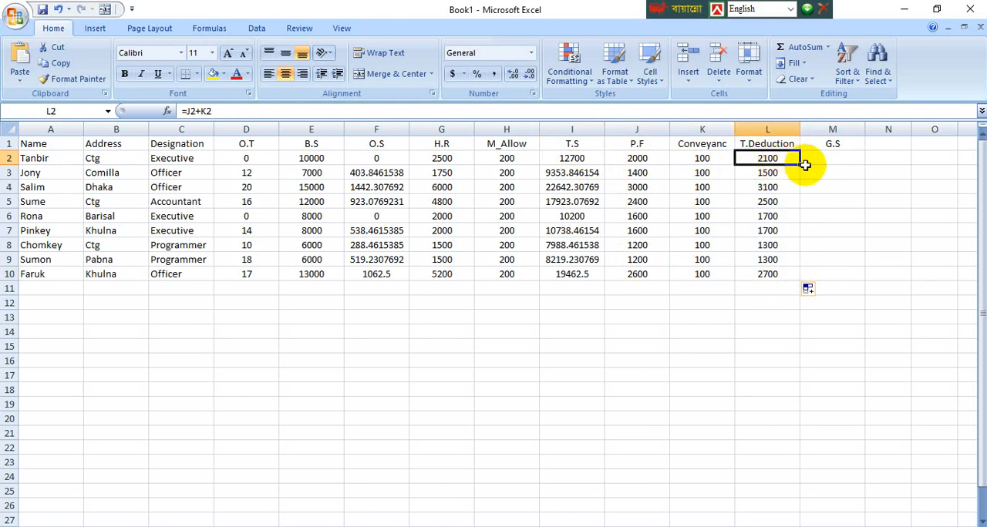
{"action": "left_click", "coordinate": [829, 160]}
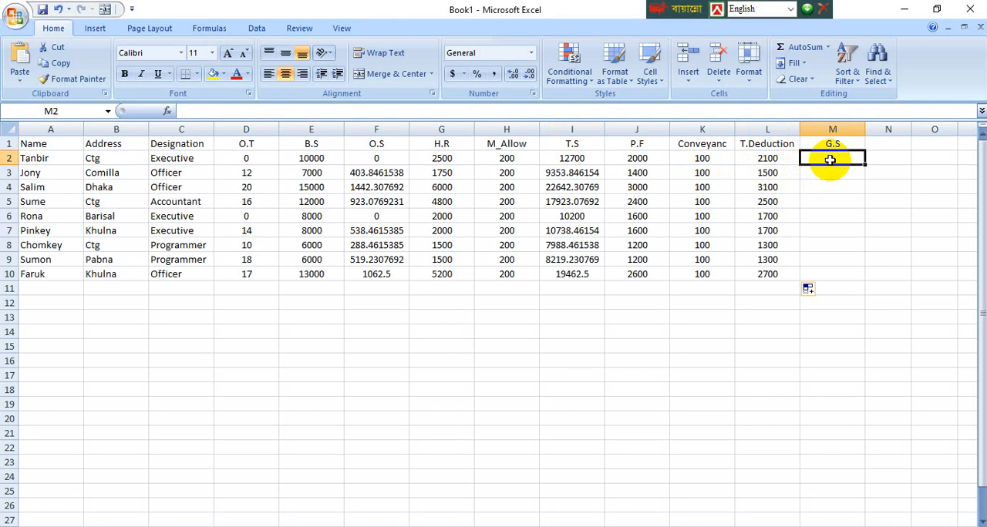
{"action": "type", "text": "="}
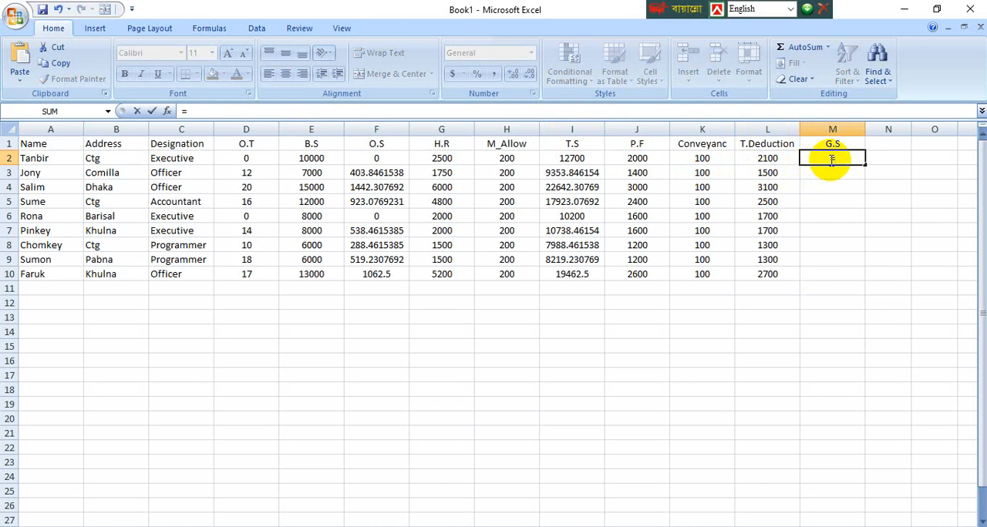
{"action": "type", "text": "I2"}
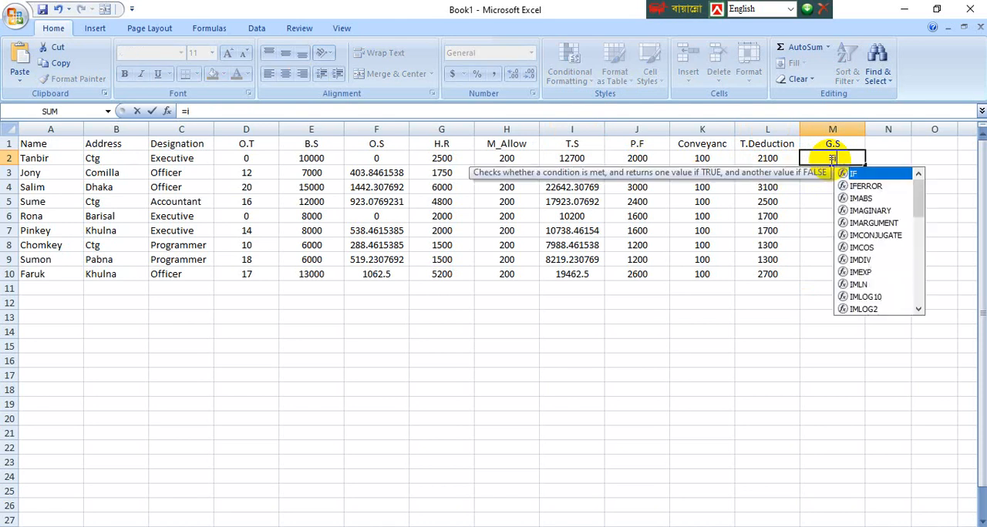
{"action": "type", "text": "-"}
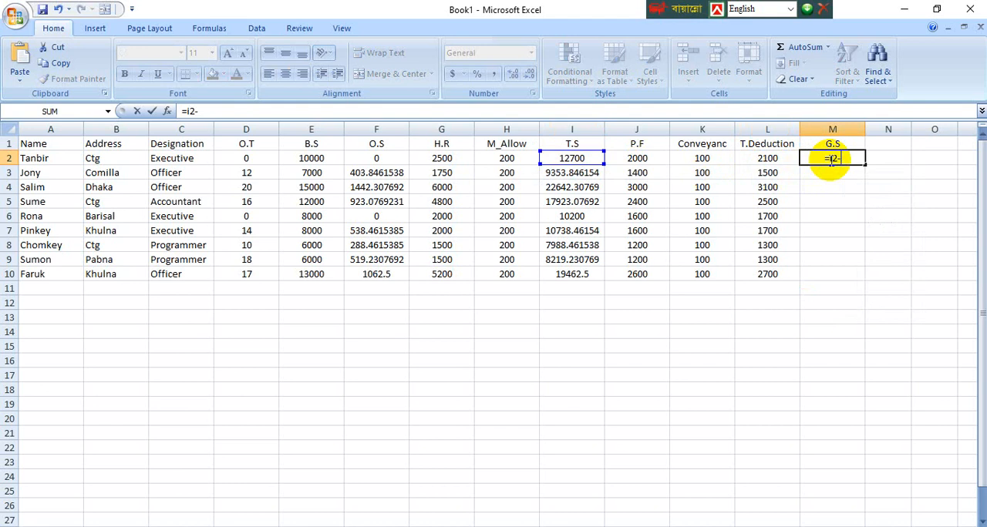
{"action": "type", "text": "l"}
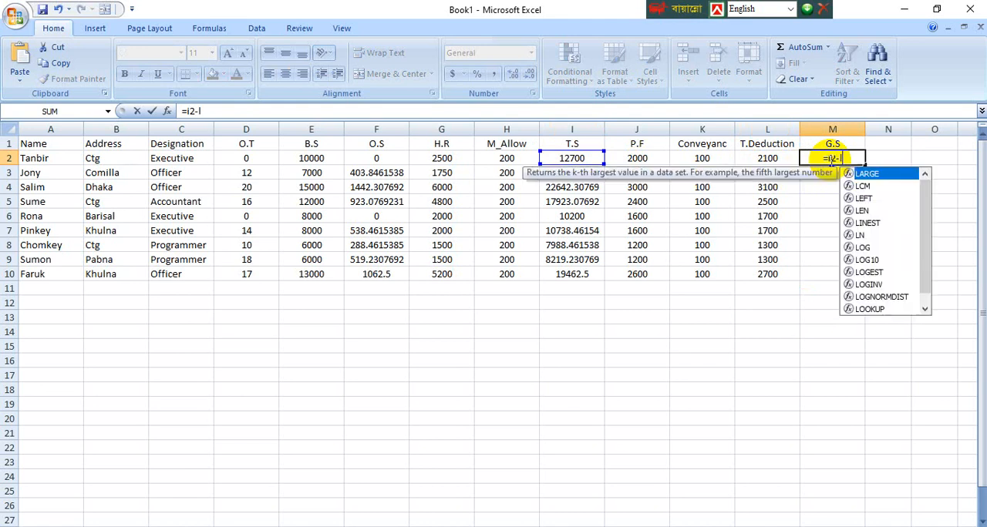
{"action": "type", "text": "2"}
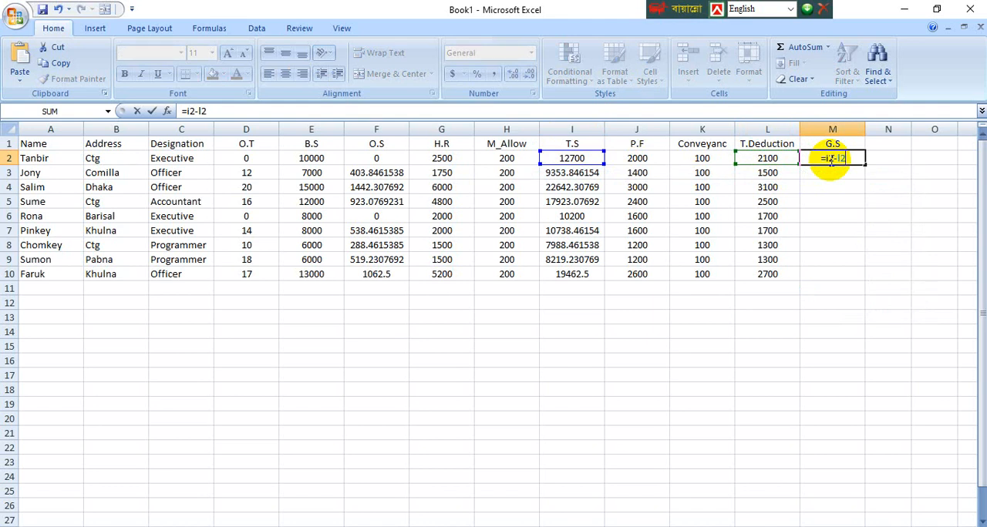
{"action": "key", "text": "Return"}
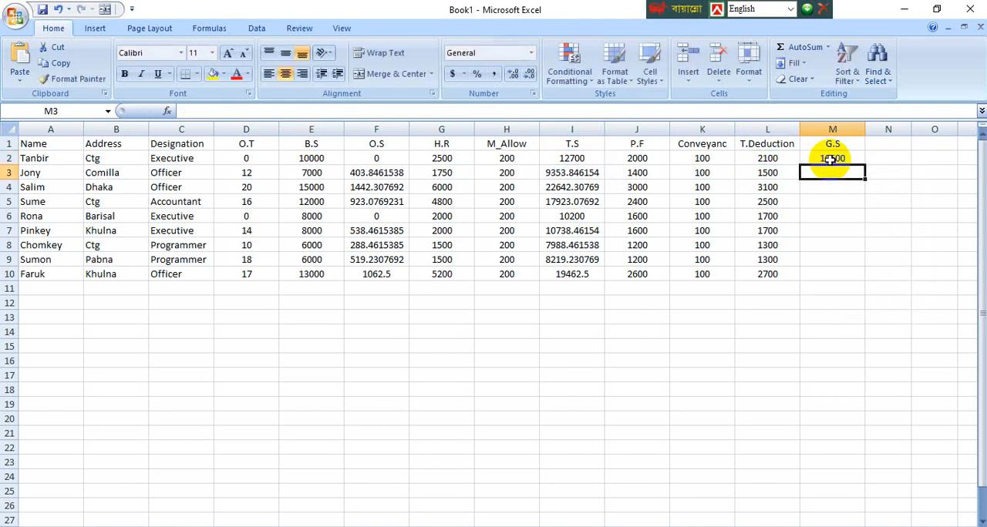
Step: Fill the G.S formula from M2 down through M10
{"action": "left_click", "coordinate": [883, 213]}
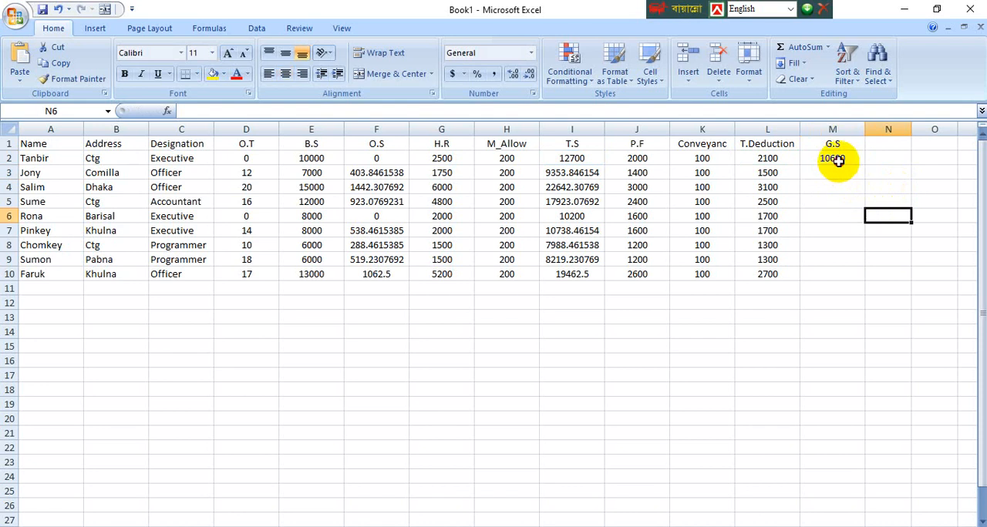
{"action": "left_click", "coordinate": [836, 158]}
{"action": "left_click_drag", "start_coordinate": [866, 163], "coordinate": [848, 276]}
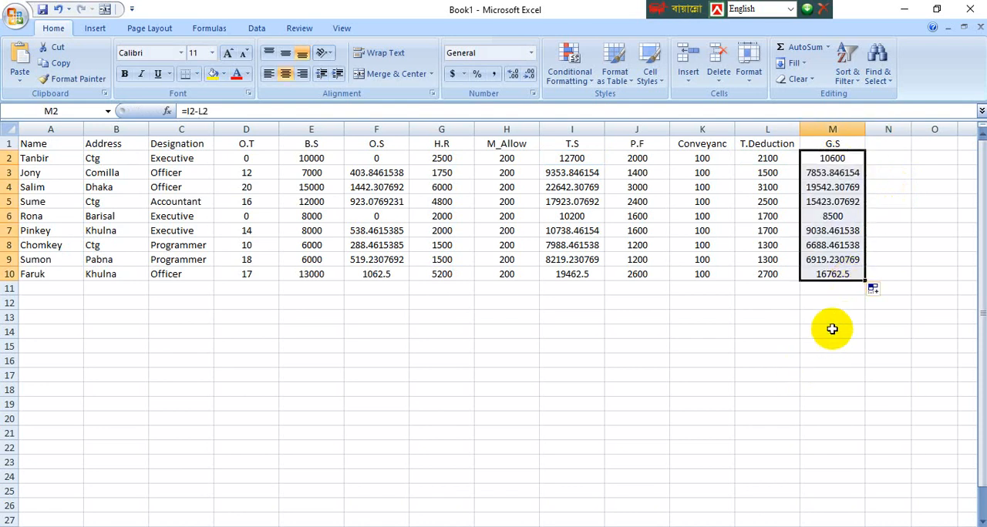
{"action": "left_click", "coordinate": [833, 330]}
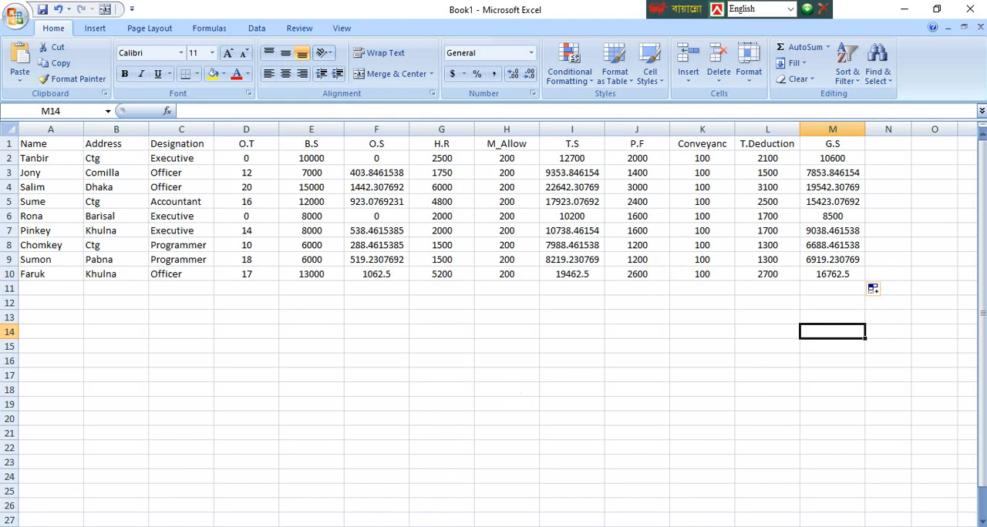
Step: Switch to the Word document Microsoft Excel 2007 Final NICTI, examine the Class 11 data filtering jobs, and return to the Excel workbook
{"action": "mouse_move", "coordinate": [308, 525]}
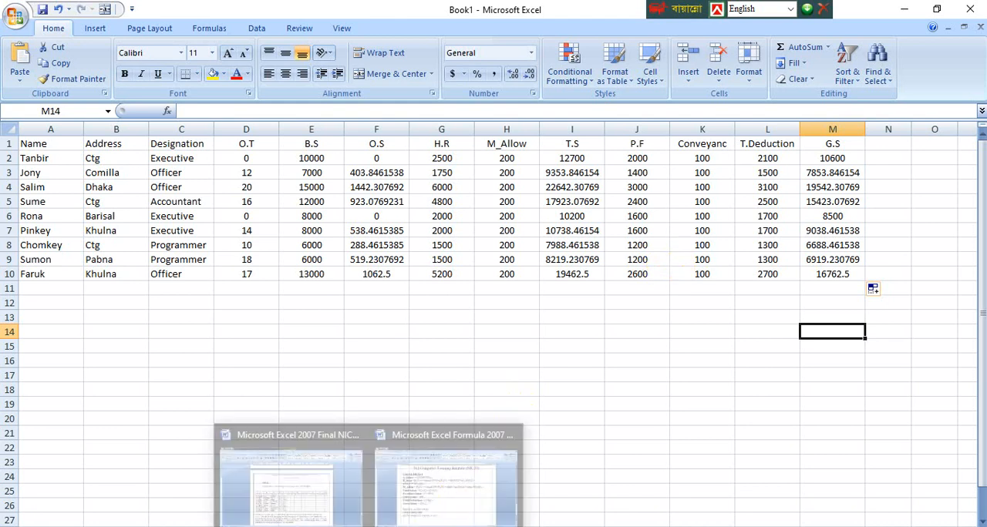
{"action": "left_click", "coordinate": [441, 509]}
{"action": "left_click", "coordinate": [309, 505]}
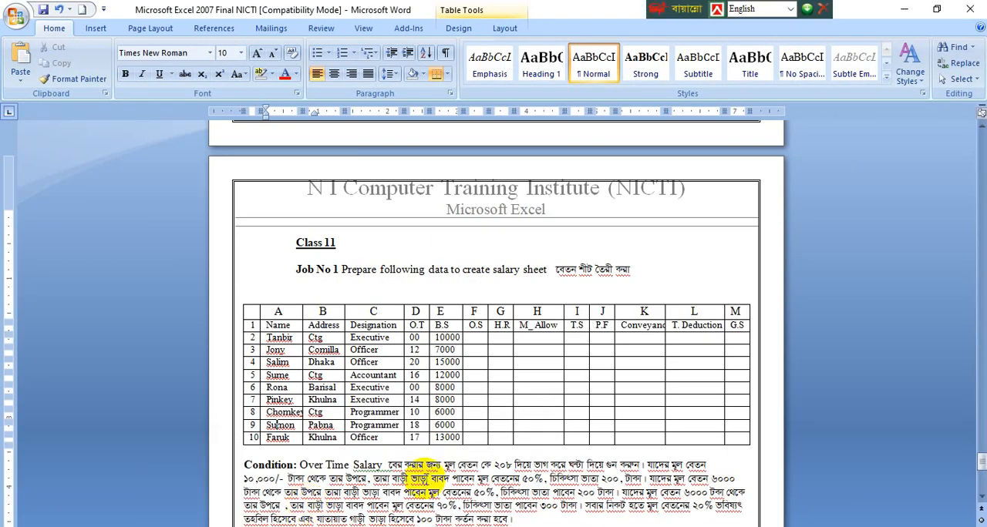
{"action": "scroll", "coordinate": [472, 455], "scroll_direction": "down", "scroll_amount": 6}
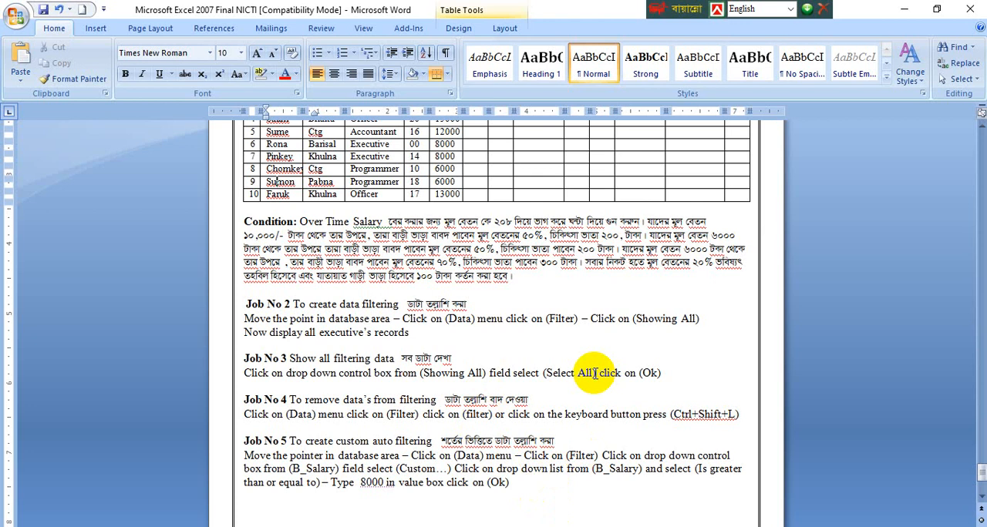
{"action": "scroll", "coordinate": [594, 373], "scroll_direction": "up", "scroll_amount": 4}
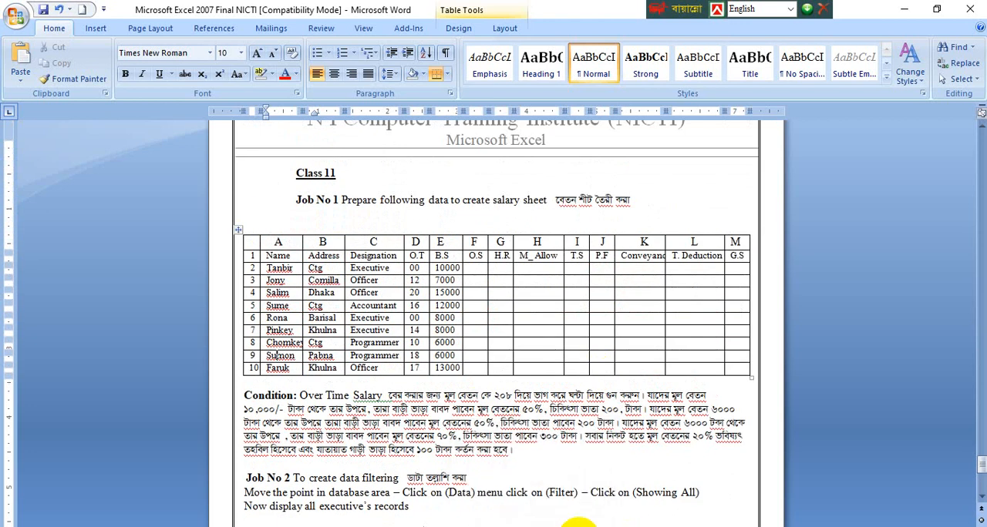
{"action": "mouse_move", "coordinate": [578, 525]}
{"action": "left_click", "coordinate": [532, 463]}
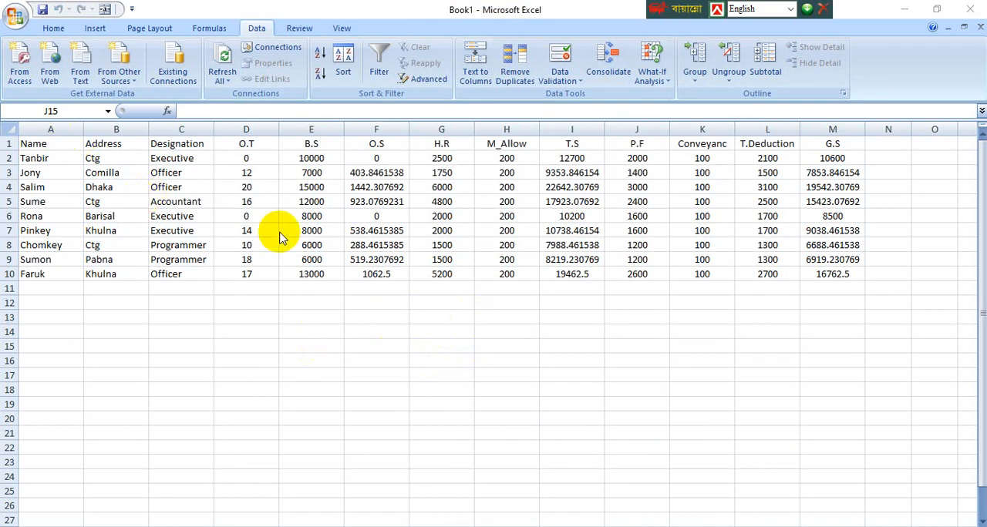
Step: Turn on Filter for the salary table with header cell A1 selected
{"action": "left_click", "coordinate": [255, 30]}
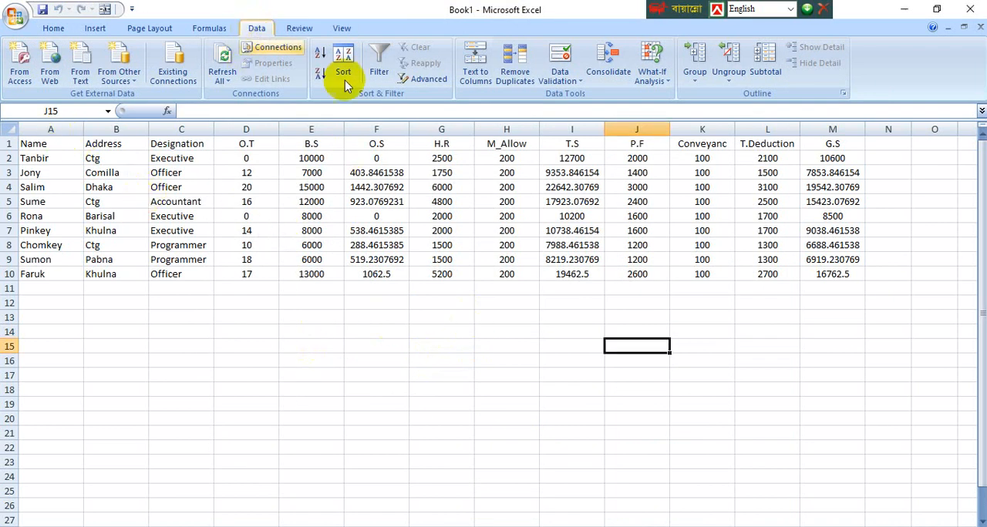
{"action": "left_click", "coordinate": [378, 68]}
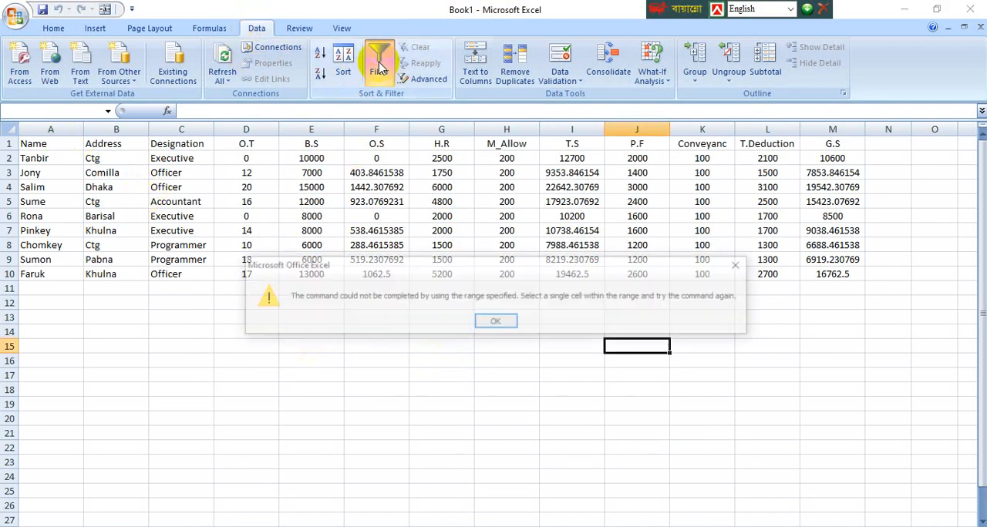
{"action": "left_click", "coordinate": [487, 320]}
{"action": "left_click", "coordinate": [48, 143]}
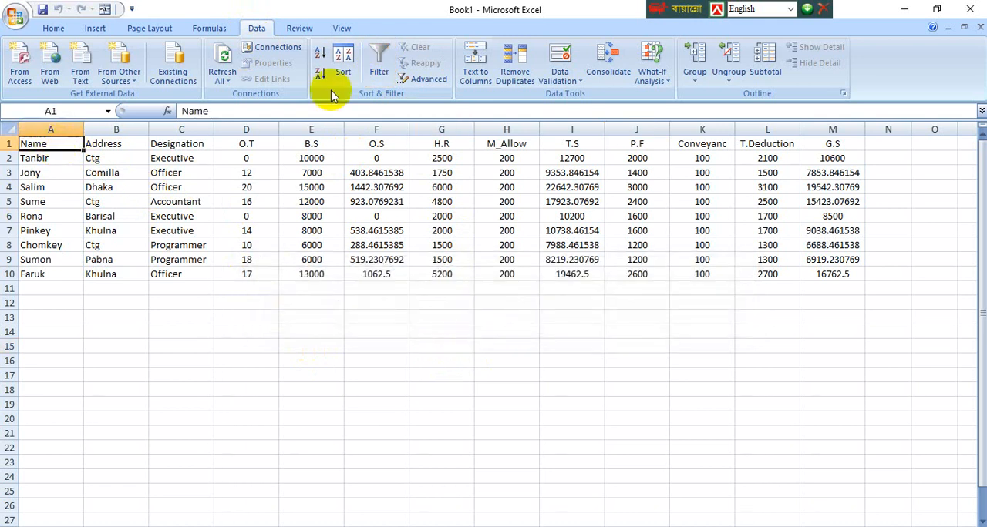
{"action": "left_click", "coordinate": [380, 68]}
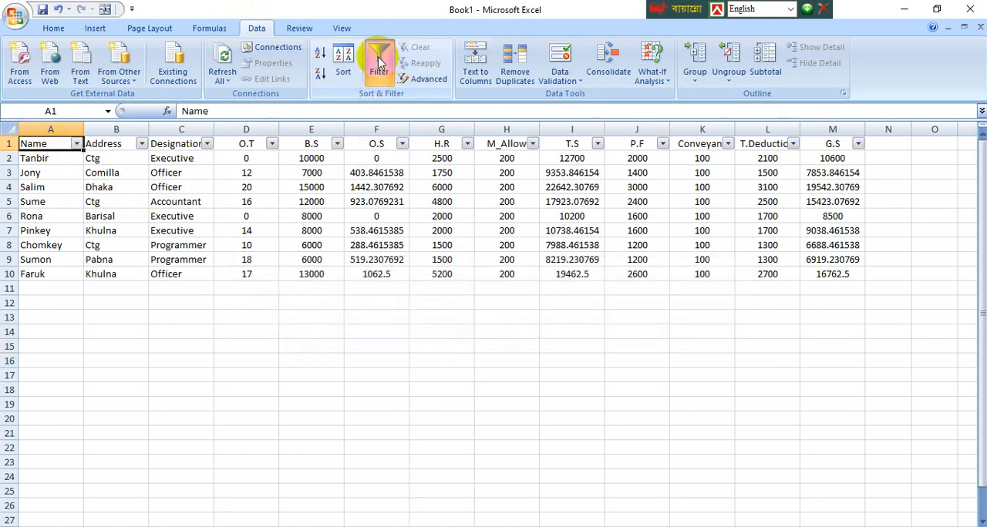
Step: Filter the Name column to show only the employee in row 10
{"action": "left_click", "coordinate": [77, 144]}
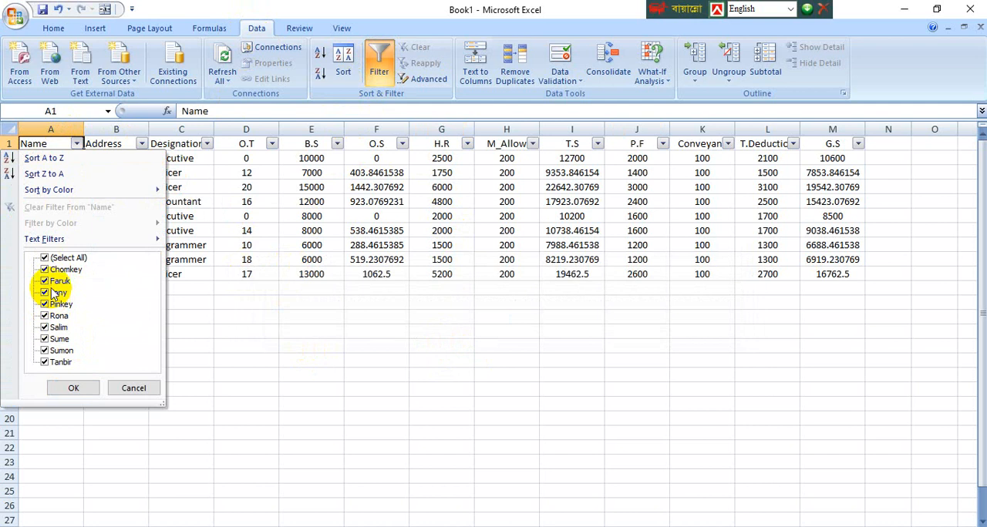
{"action": "left_click", "coordinate": [44, 259]}
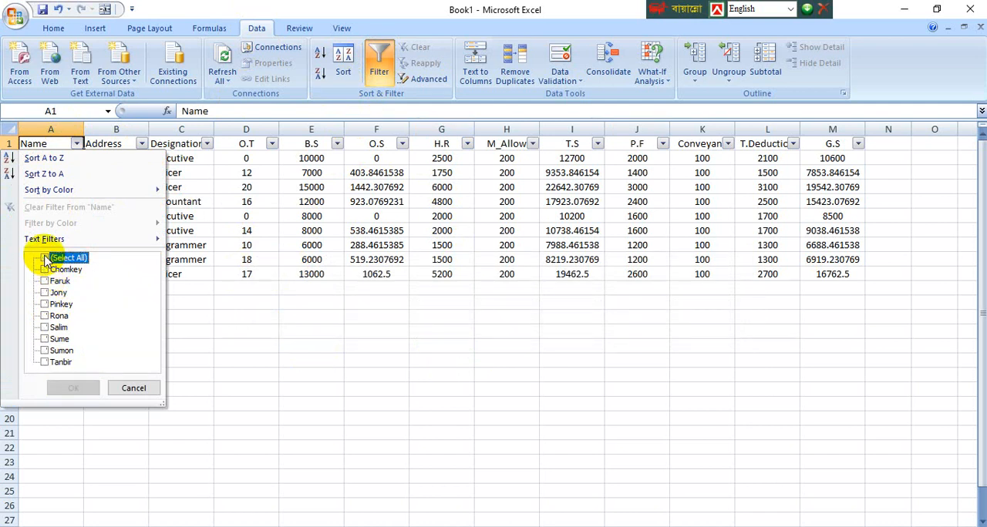
{"action": "left_click", "coordinate": [44, 281]}
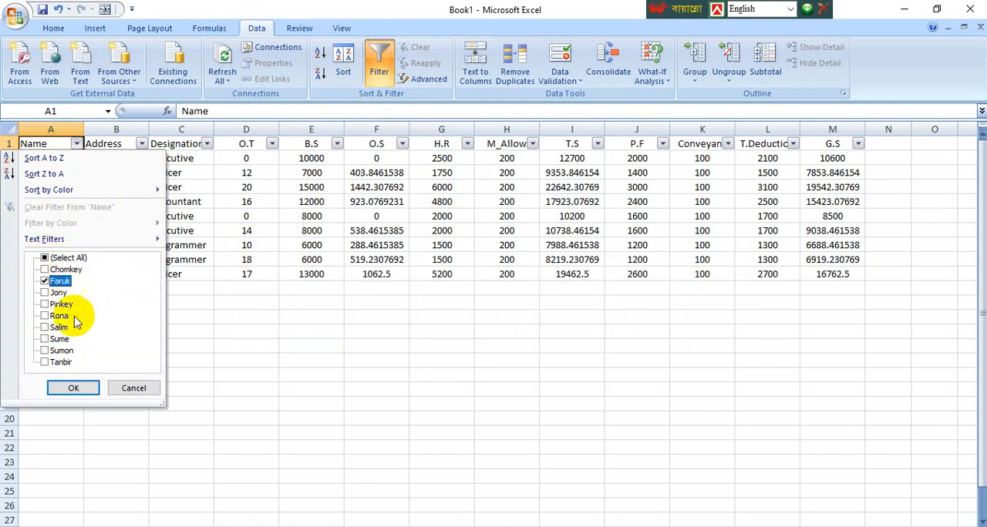
{"action": "left_click", "coordinate": [75, 387]}
{"action": "left_click", "coordinate": [245, 317]}
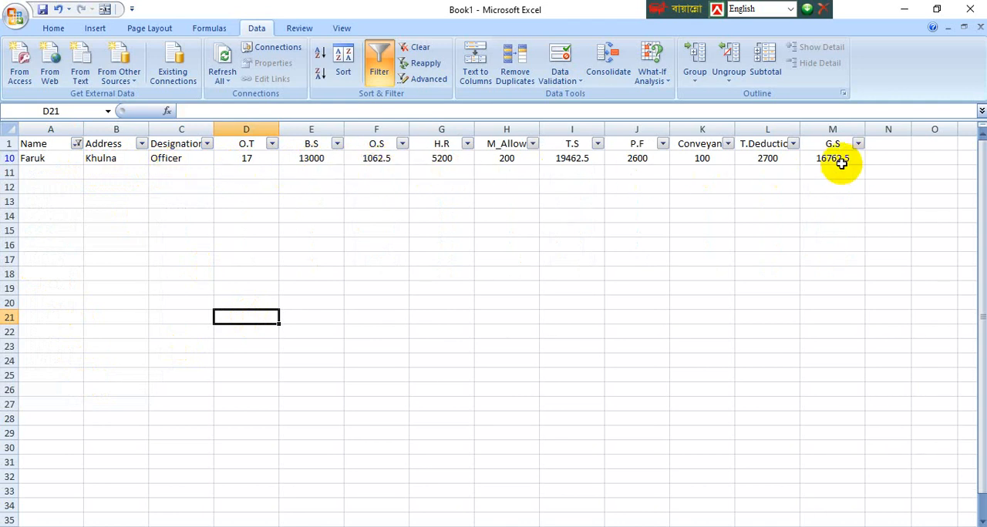
Step: Show all employees again by selecting every entry in the Name column's filter
{"action": "left_click", "coordinate": [77, 143]}
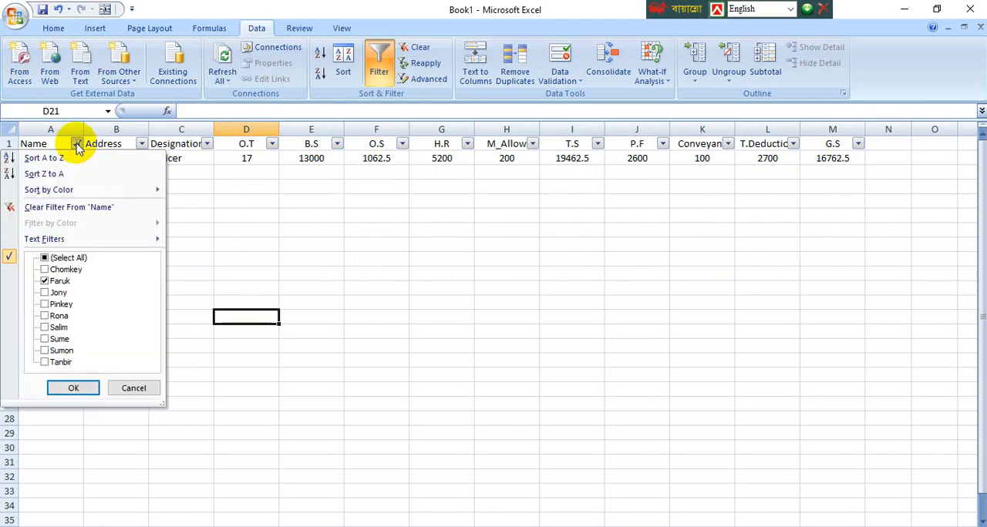
{"action": "left_click", "coordinate": [46, 259]}
{"action": "left_click", "coordinate": [73, 389]}
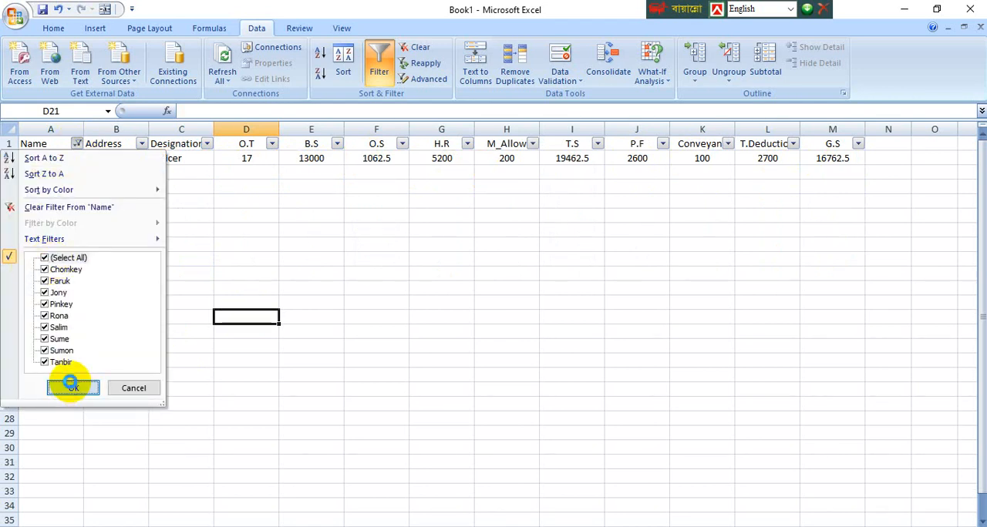
Step: Filter the Address column to show only Comilla
{"action": "left_click", "coordinate": [142, 144]}
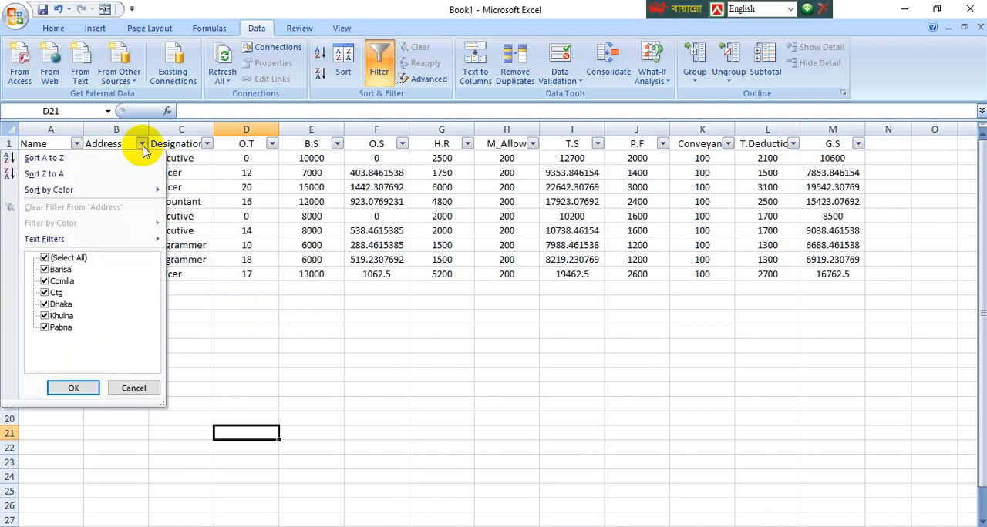
{"action": "left_click", "coordinate": [44, 258]}
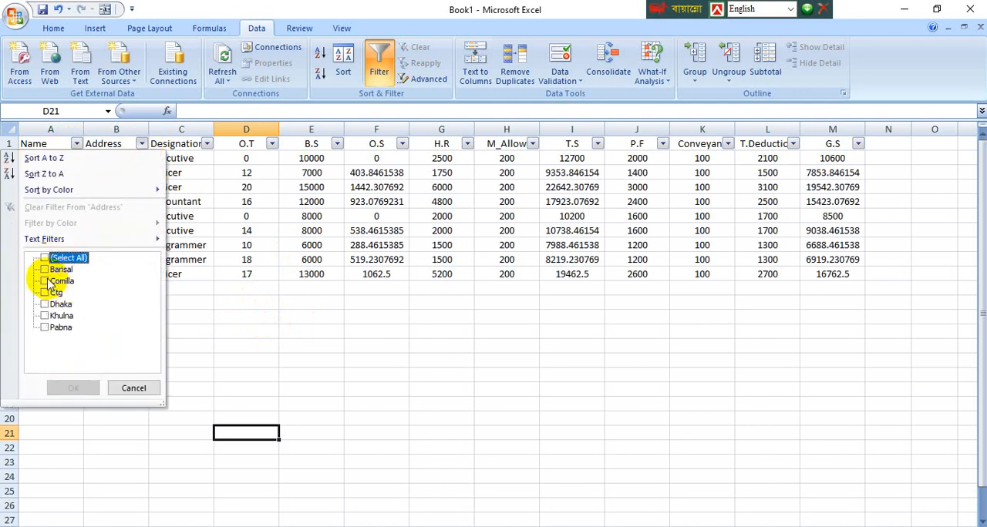
{"action": "left_click", "coordinate": [55, 281]}
{"action": "left_click", "coordinate": [73, 388]}
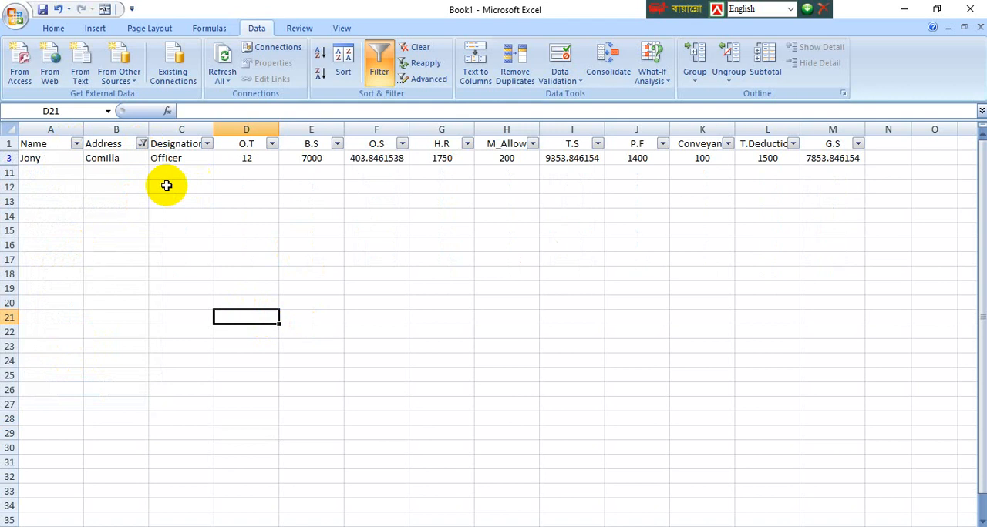
Step: Change the Address column's filter from Comilla to Ctg only
{"action": "left_click", "coordinate": [142, 144]}
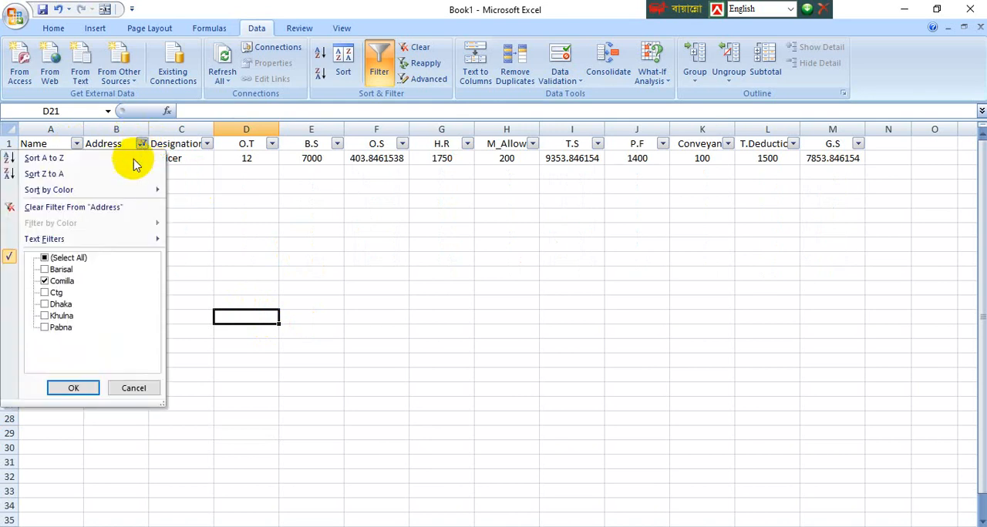
{"action": "left_click", "coordinate": [46, 282]}
{"action": "left_click", "coordinate": [46, 293]}
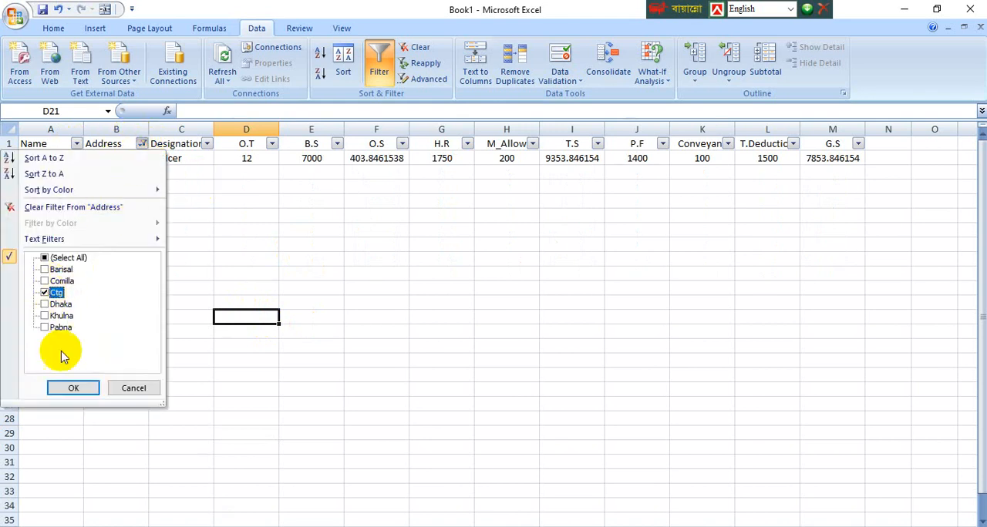
{"action": "left_click", "coordinate": [73, 387]}
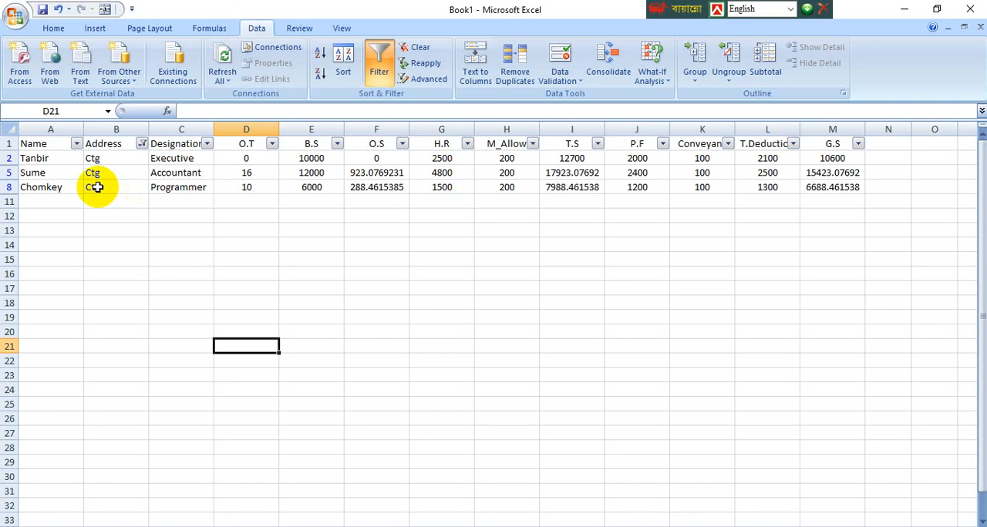
Step: Show all employees again by selecting every entry in the Address column's filter
{"action": "left_click", "coordinate": [142, 145]}
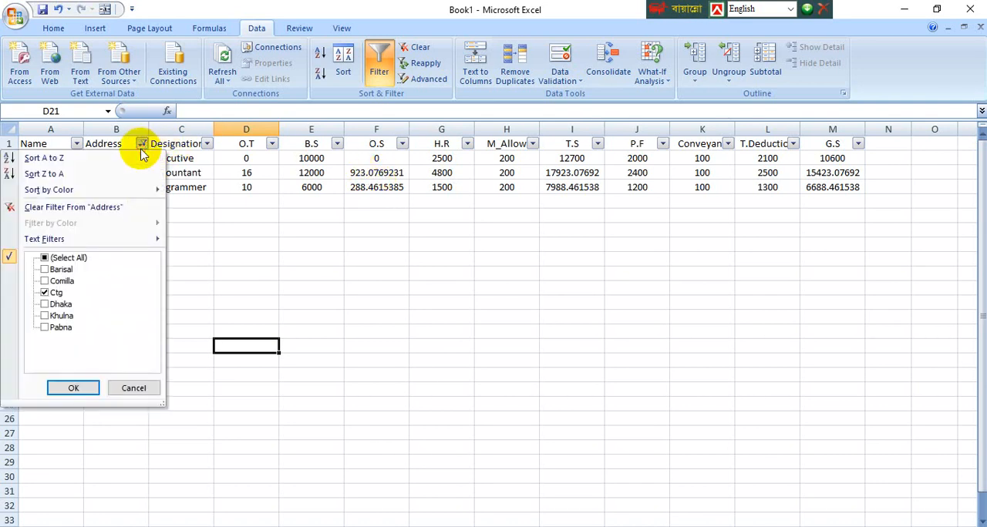
{"action": "left_click", "coordinate": [141, 147]}
{"action": "left_click", "coordinate": [138, 148]}
{"action": "left_click", "coordinate": [62, 261]}
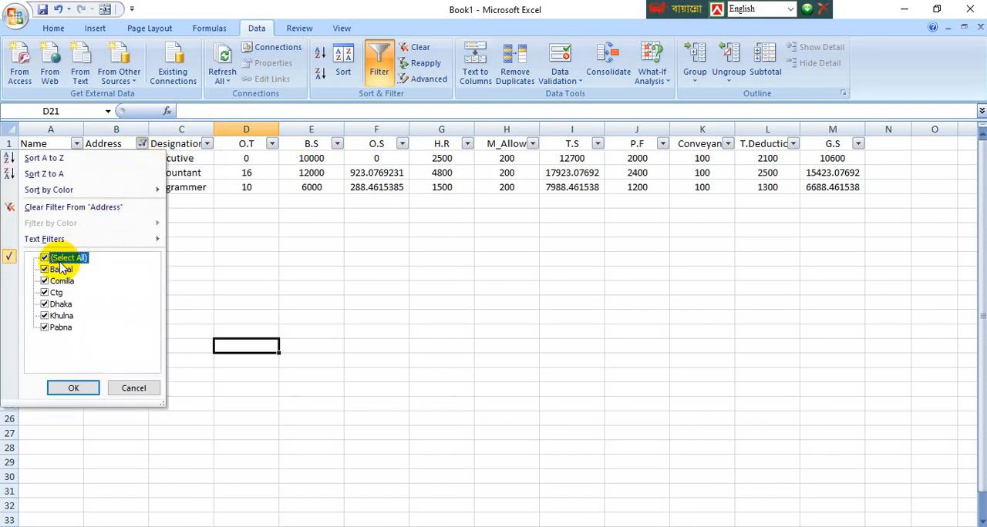
{"action": "left_click", "coordinate": [67, 388]}
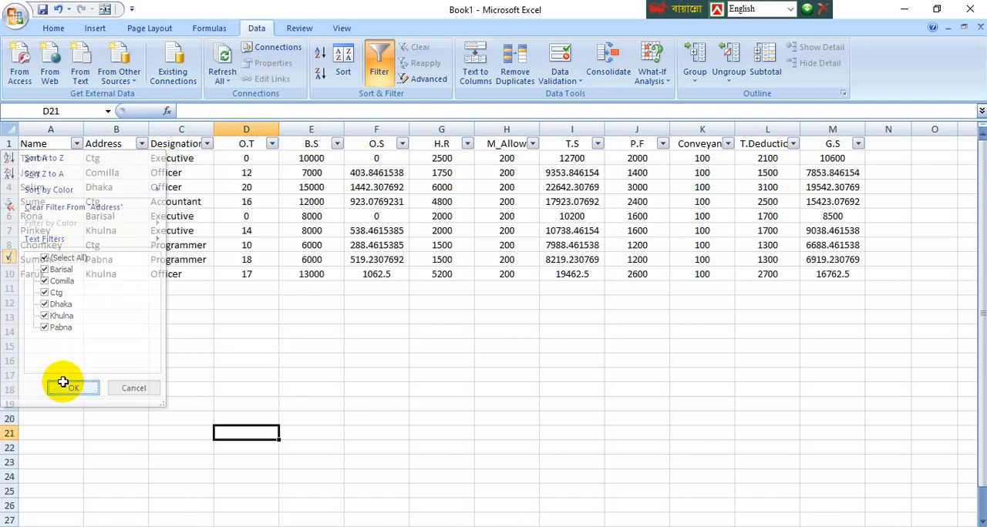
Step: Filter the Designation column to show only Officer
{"action": "left_click", "coordinate": [209, 145]}
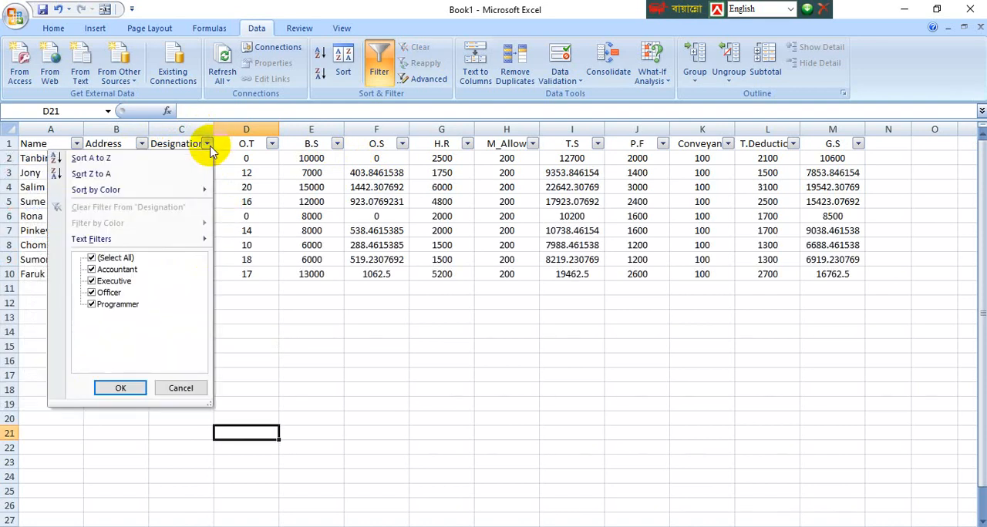
{"action": "left_click", "coordinate": [122, 258]}
{"action": "left_click", "coordinate": [108, 293]}
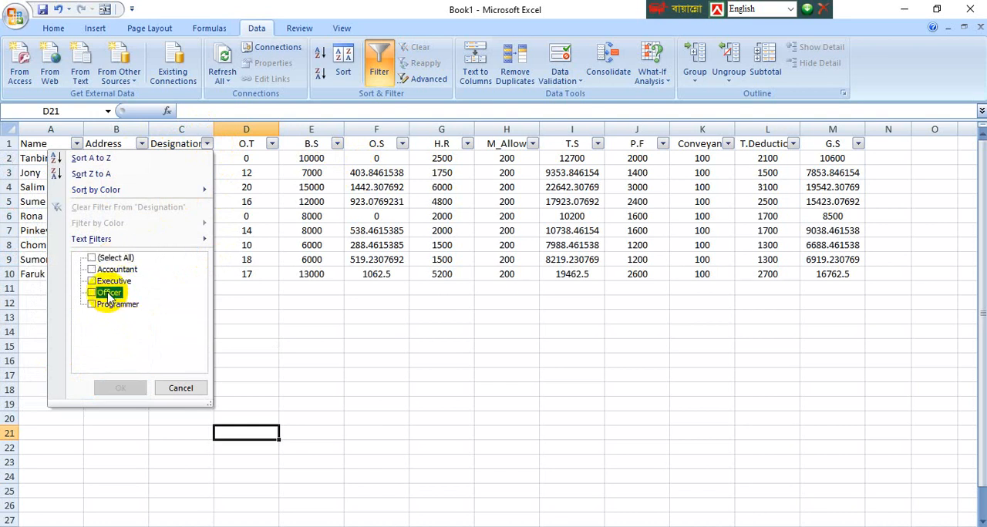
{"action": "left_click", "coordinate": [120, 388]}
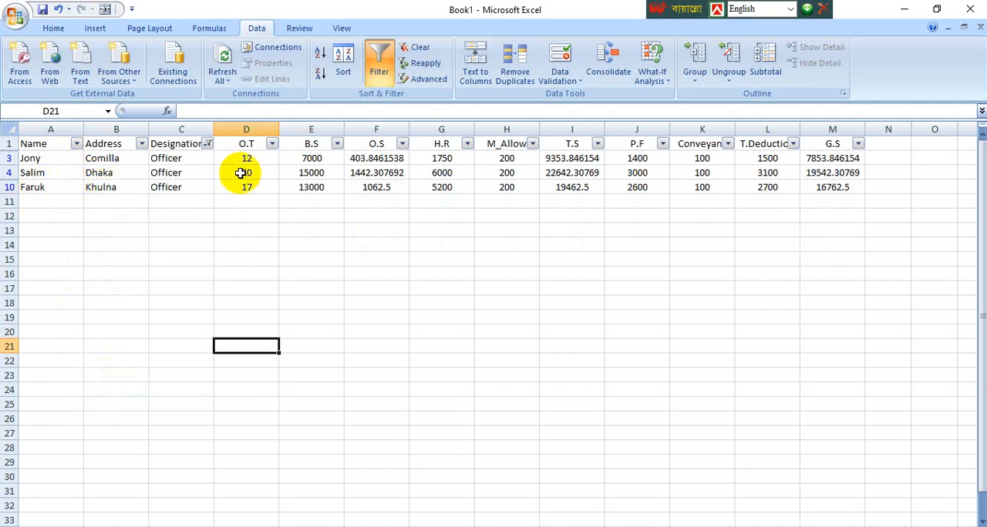
Step: Select every entry in the Designation column's filter and turn off filtering for the salary table
{"action": "left_click", "coordinate": [207, 144]}
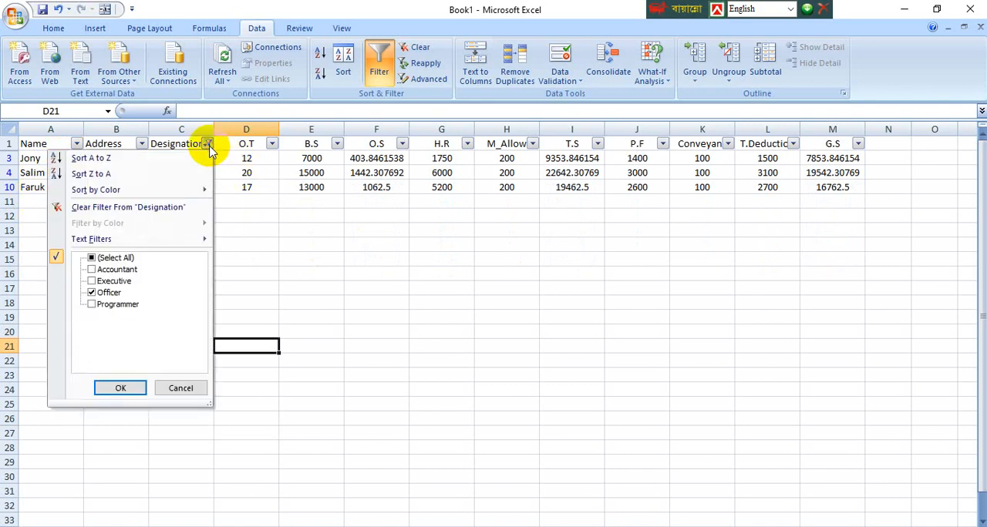
{"action": "left_click", "coordinate": [94, 257]}
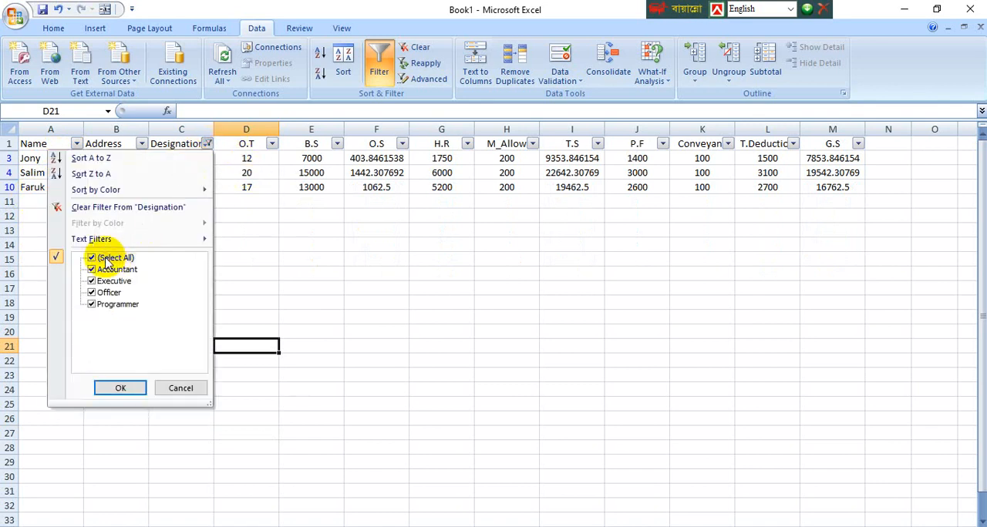
{"action": "left_click", "coordinate": [123, 389]}
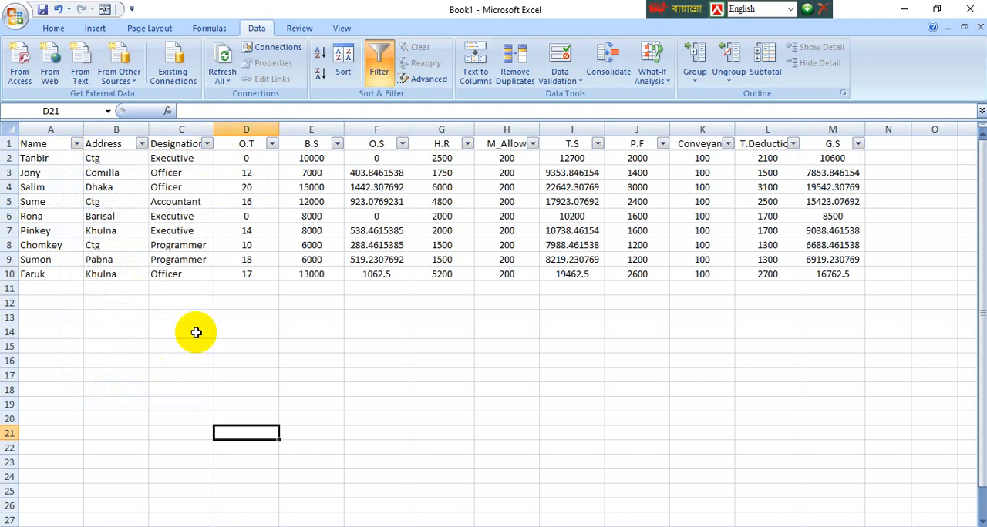
{"action": "left_click", "coordinate": [388, 62]}
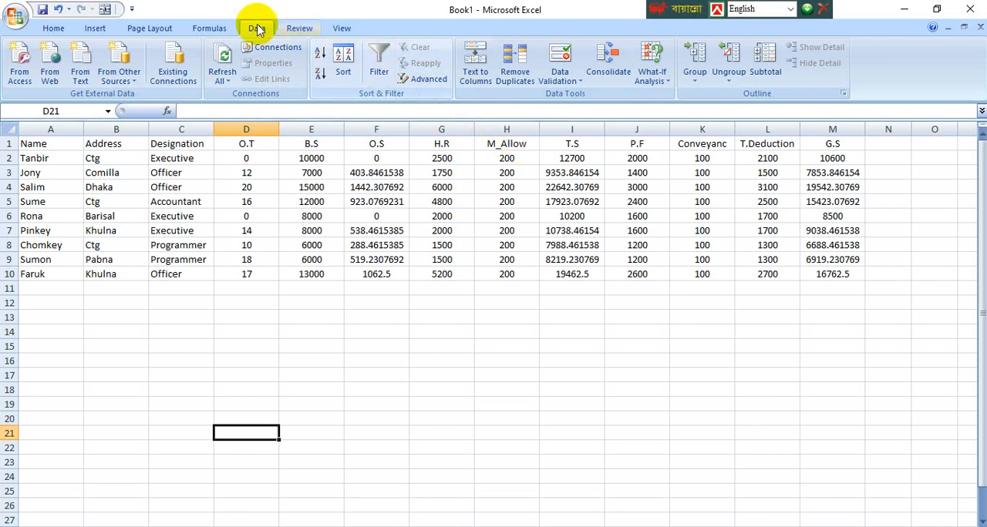
Step: Add Sum subtotals of G.S at each change in Name to the salary table, with the summary below the data
{"action": "left_click", "coordinate": [763, 61]}
{"action": "left_click", "coordinate": [515, 329]}
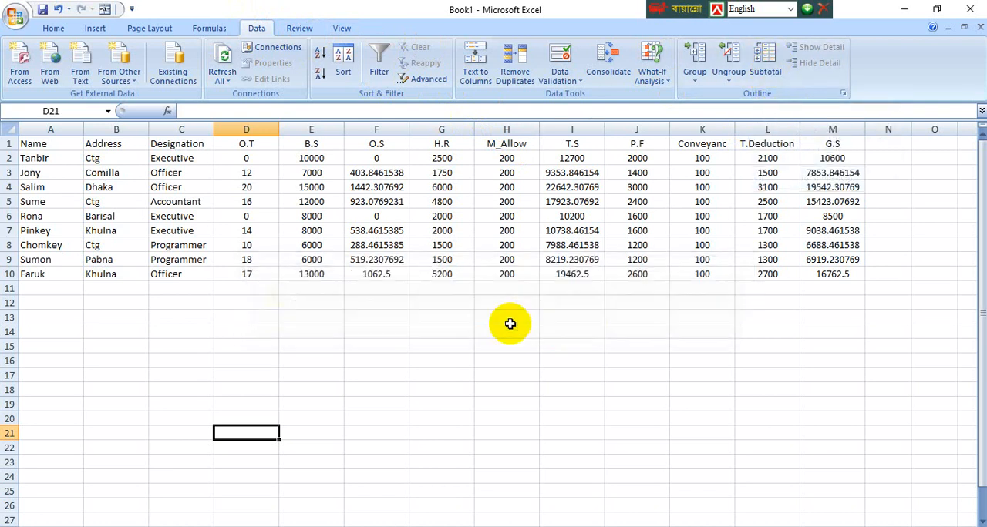
{"action": "left_click", "coordinate": [509, 344]}
{"action": "left_click", "coordinate": [10, 143]}
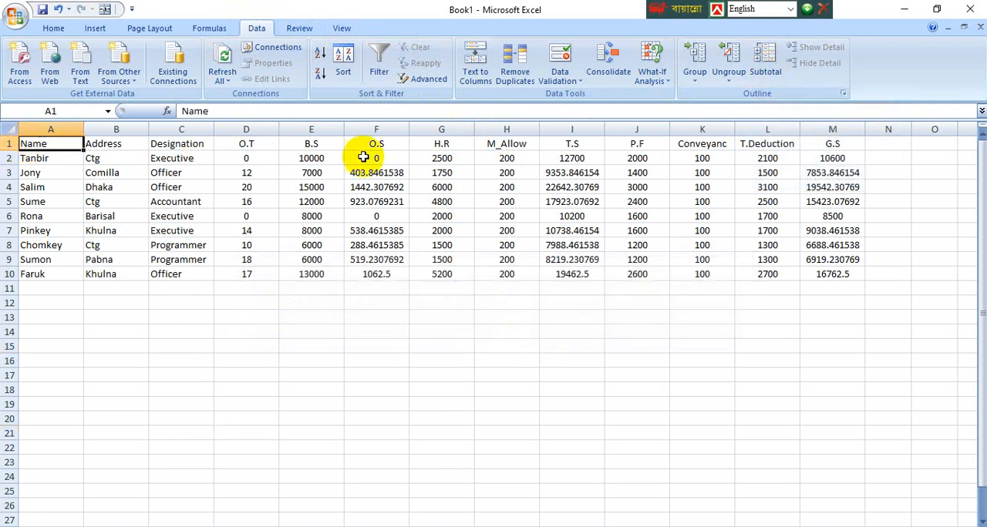
{"action": "left_click", "coordinate": [765, 61]}
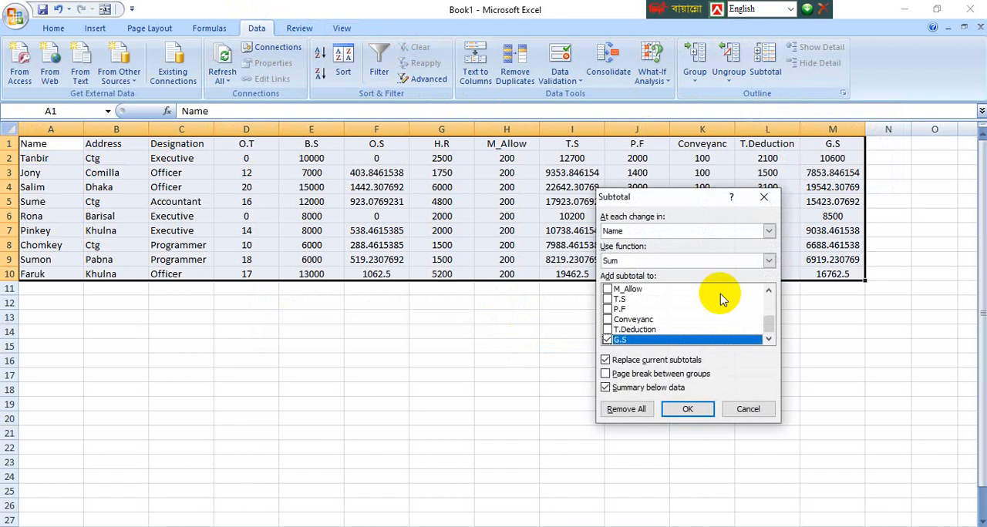
{"action": "left_click", "coordinate": [686, 408]}
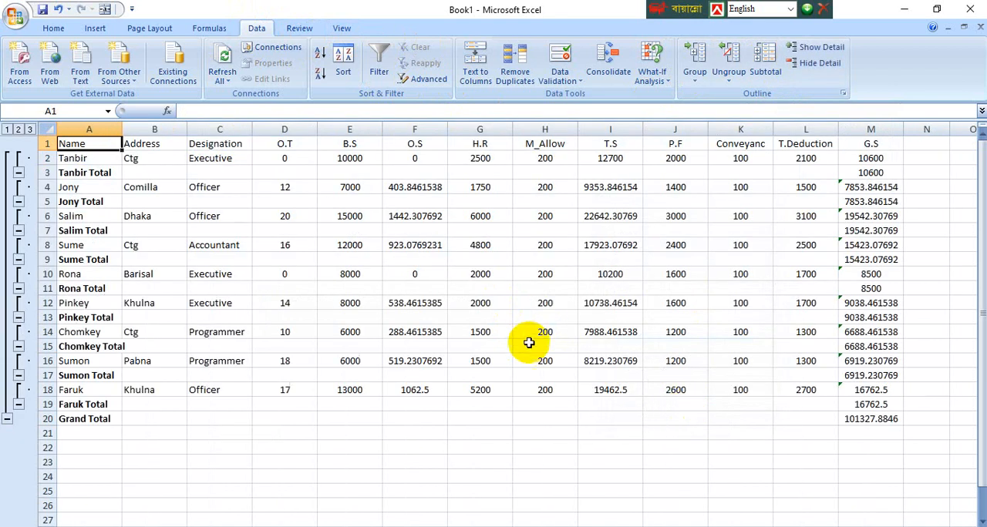
Step: Examine the Grand Total cell and its formula in the G.S column
{"action": "left_click", "coordinate": [881, 424]}
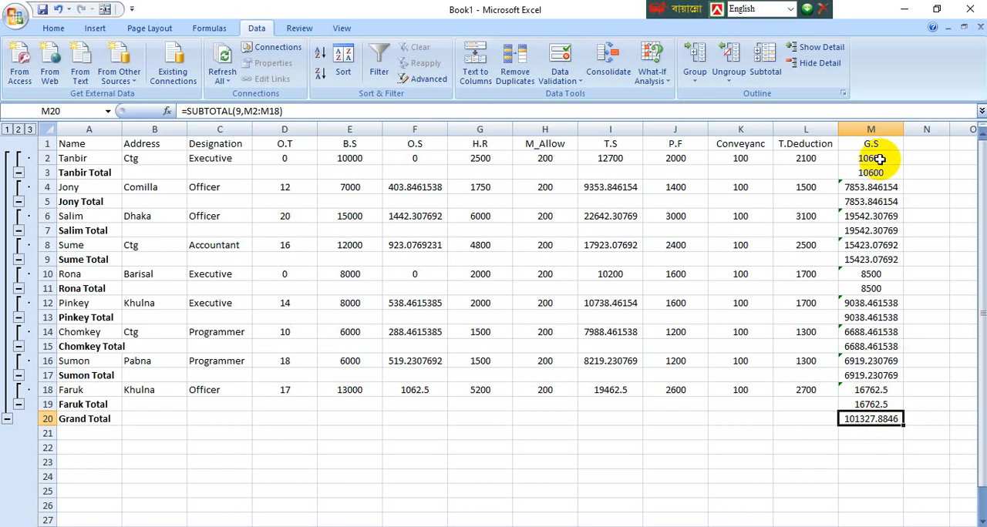
{"action": "left_click", "coordinate": [875, 444]}
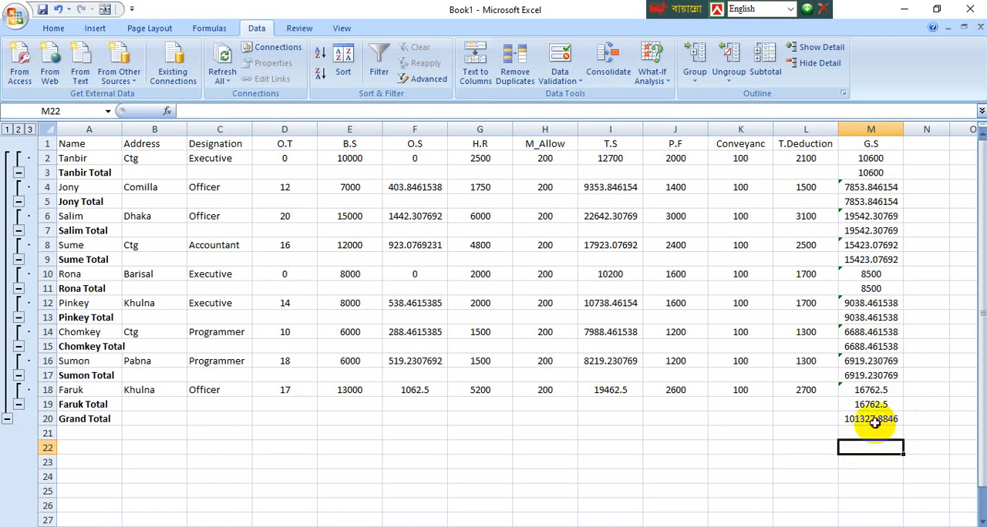
{"action": "left_click", "coordinate": [879, 421]}
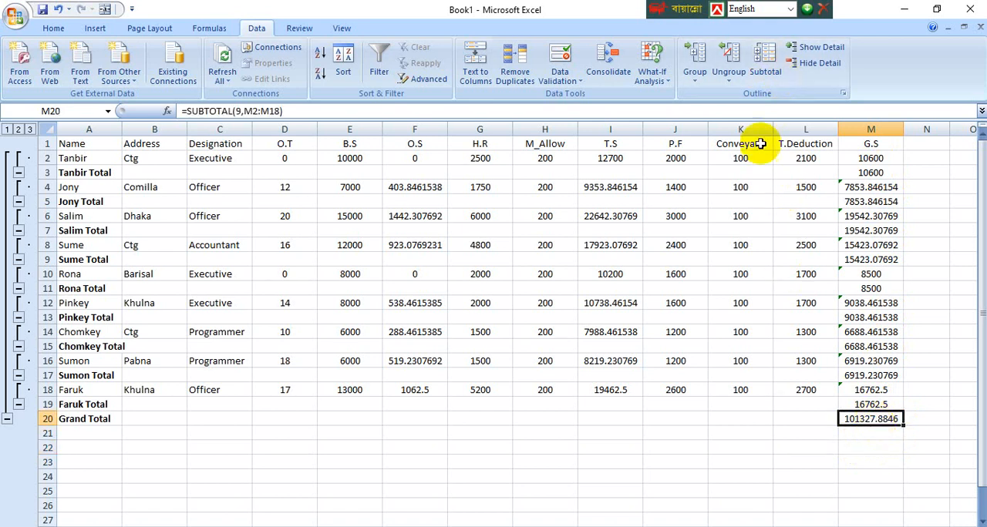
Step: Remove all the subtotals and the grand total from the salary table
{"action": "left_click", "coordinate": [765, 64]}
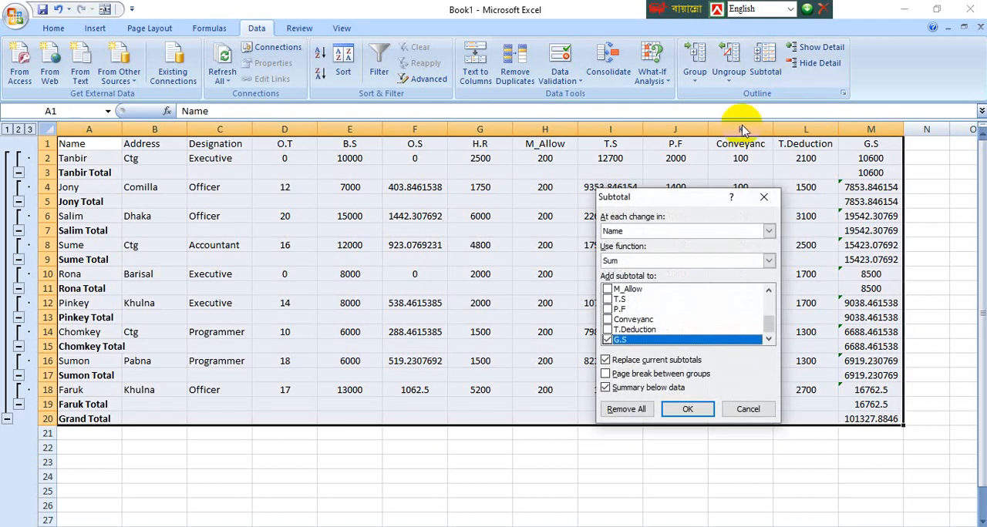
{"action": "left_click", "coordinate": [686, 408]}
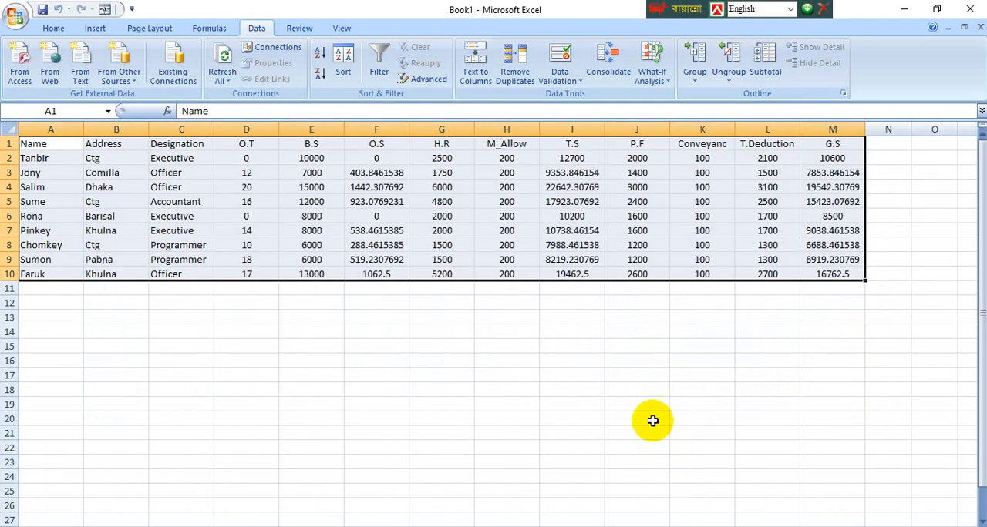
{"action": "left_click", "coordinate": [652, 420]}
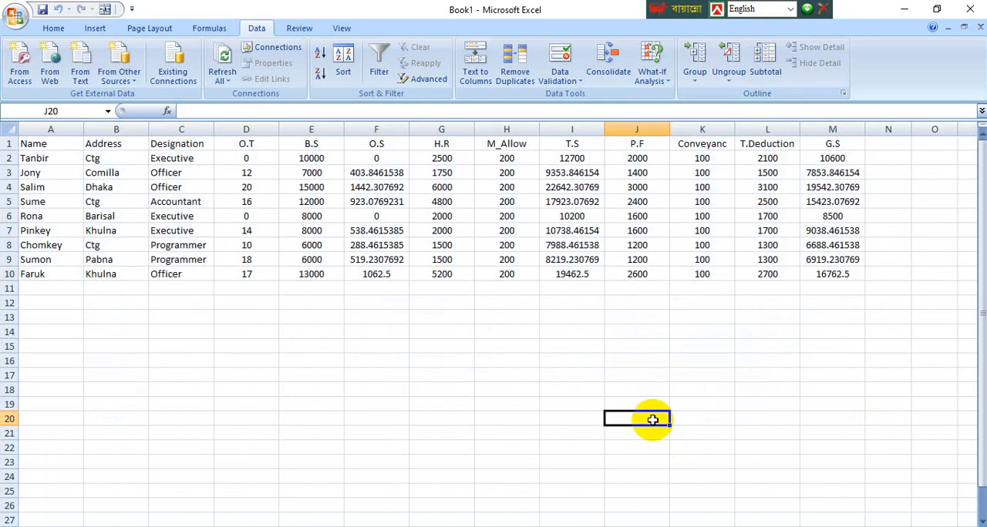